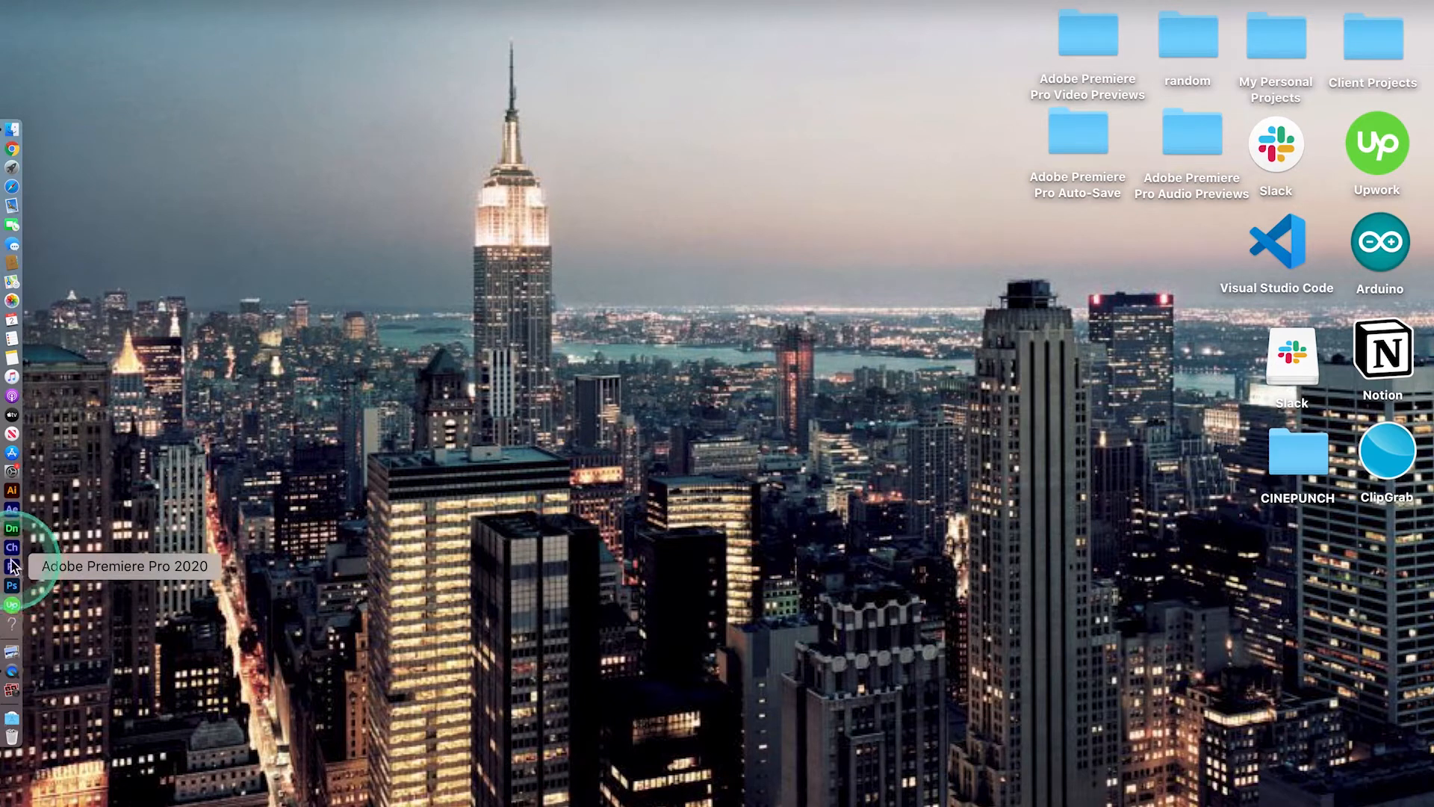
Launch Adobe Premiere Pro 2020 and start a new project named "youtube video"
click(15, 563)
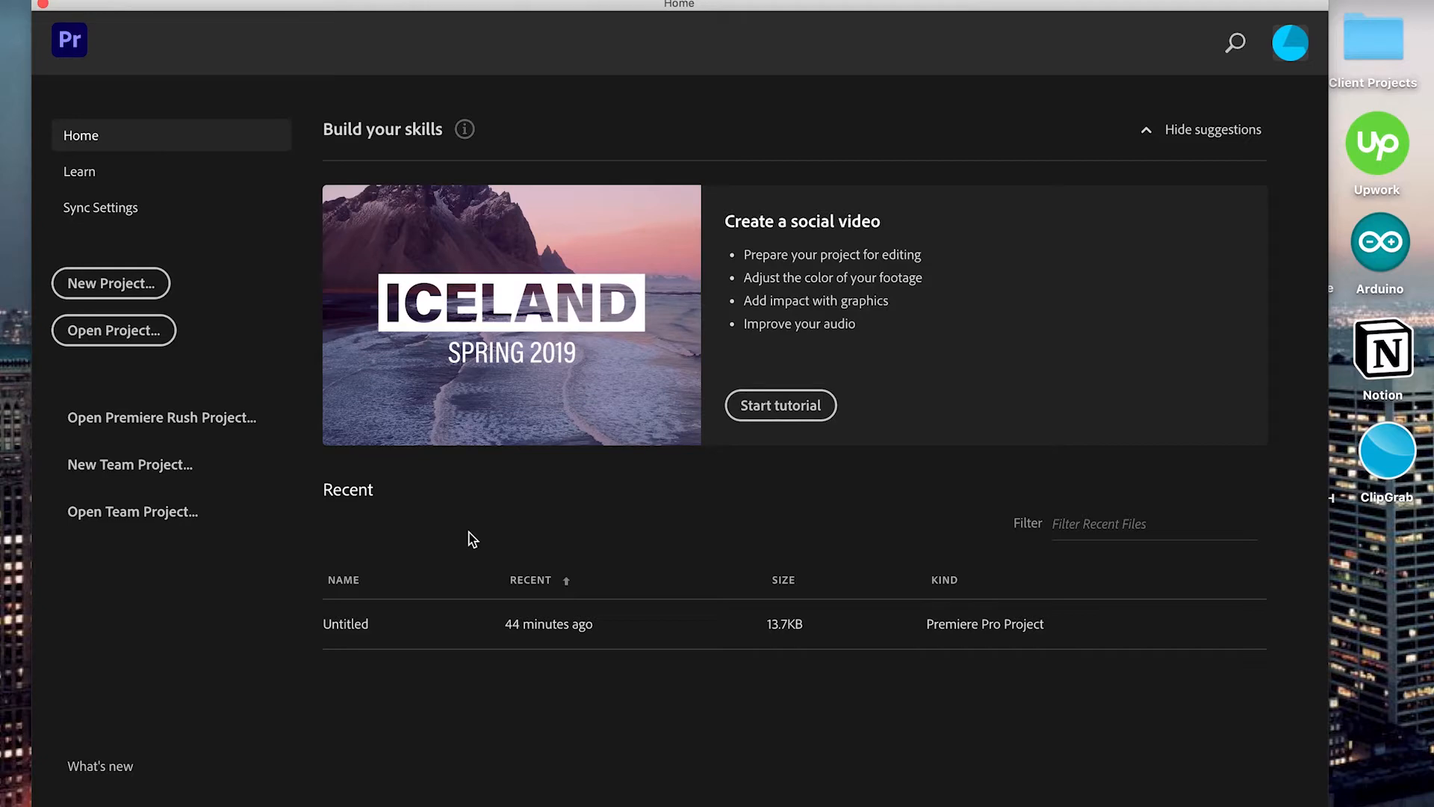
click(441, 496)
click(109, 288)
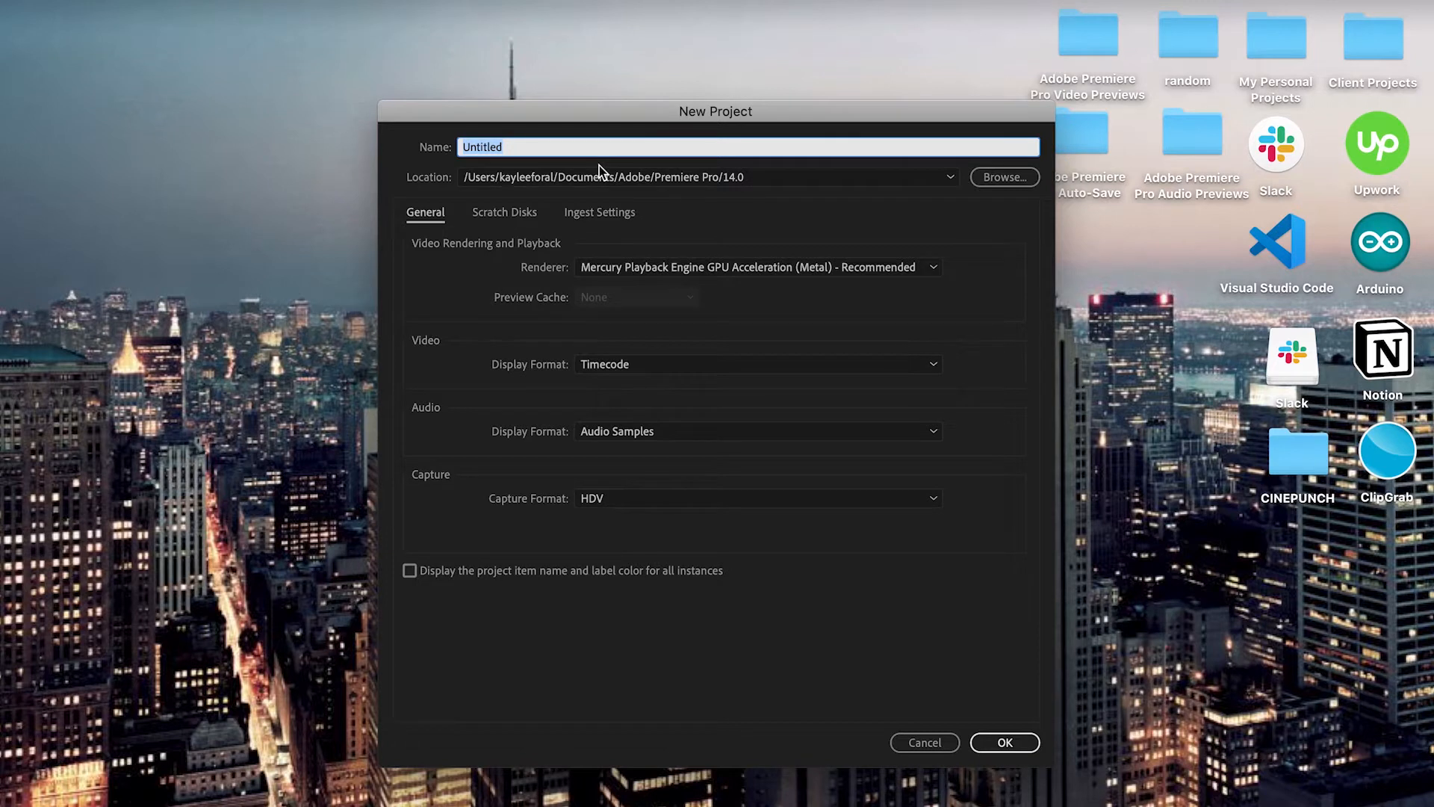
text(youtube video)
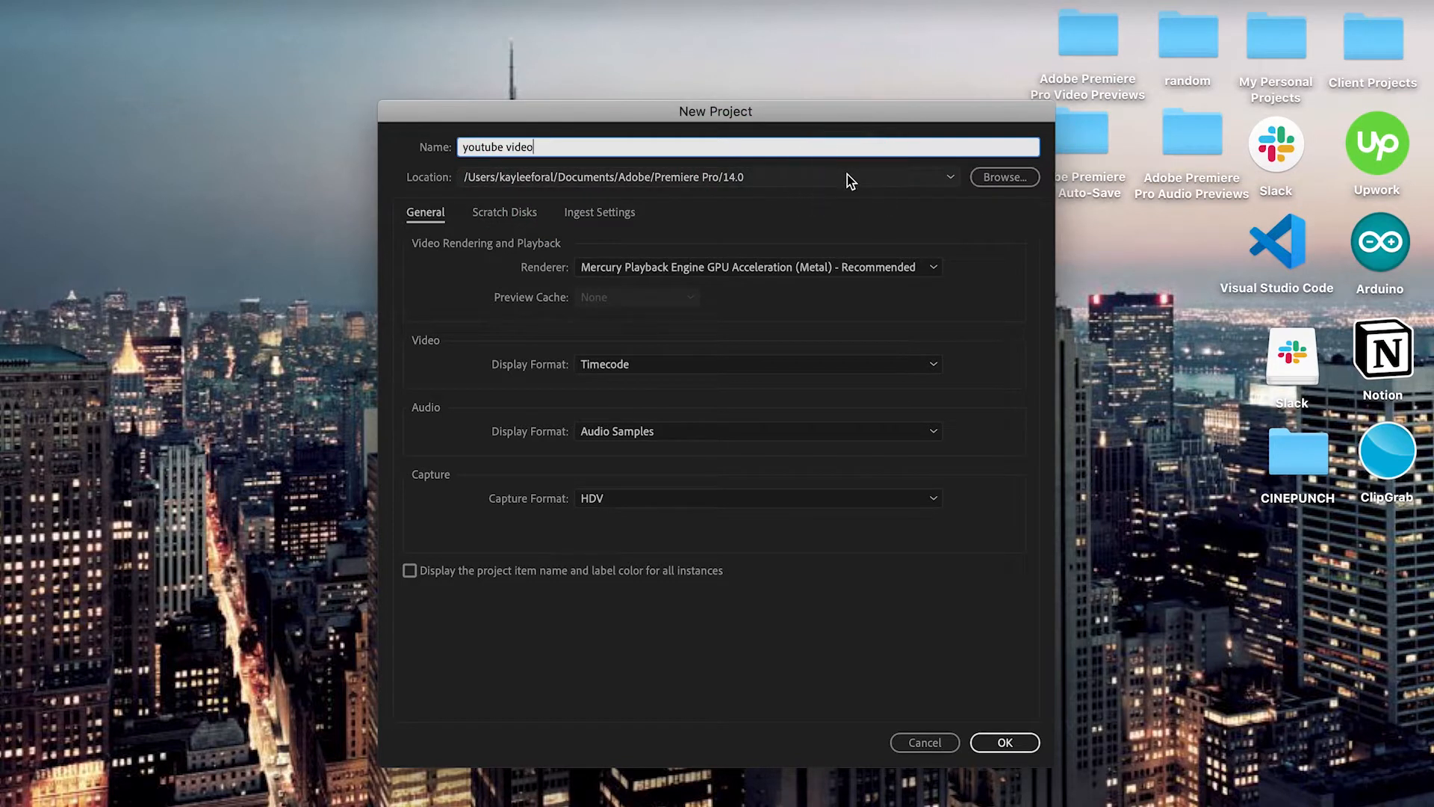
Set the project location to a new folder "youtube video 2" inside My Personal Projects on the Desktop
click(986, 177)
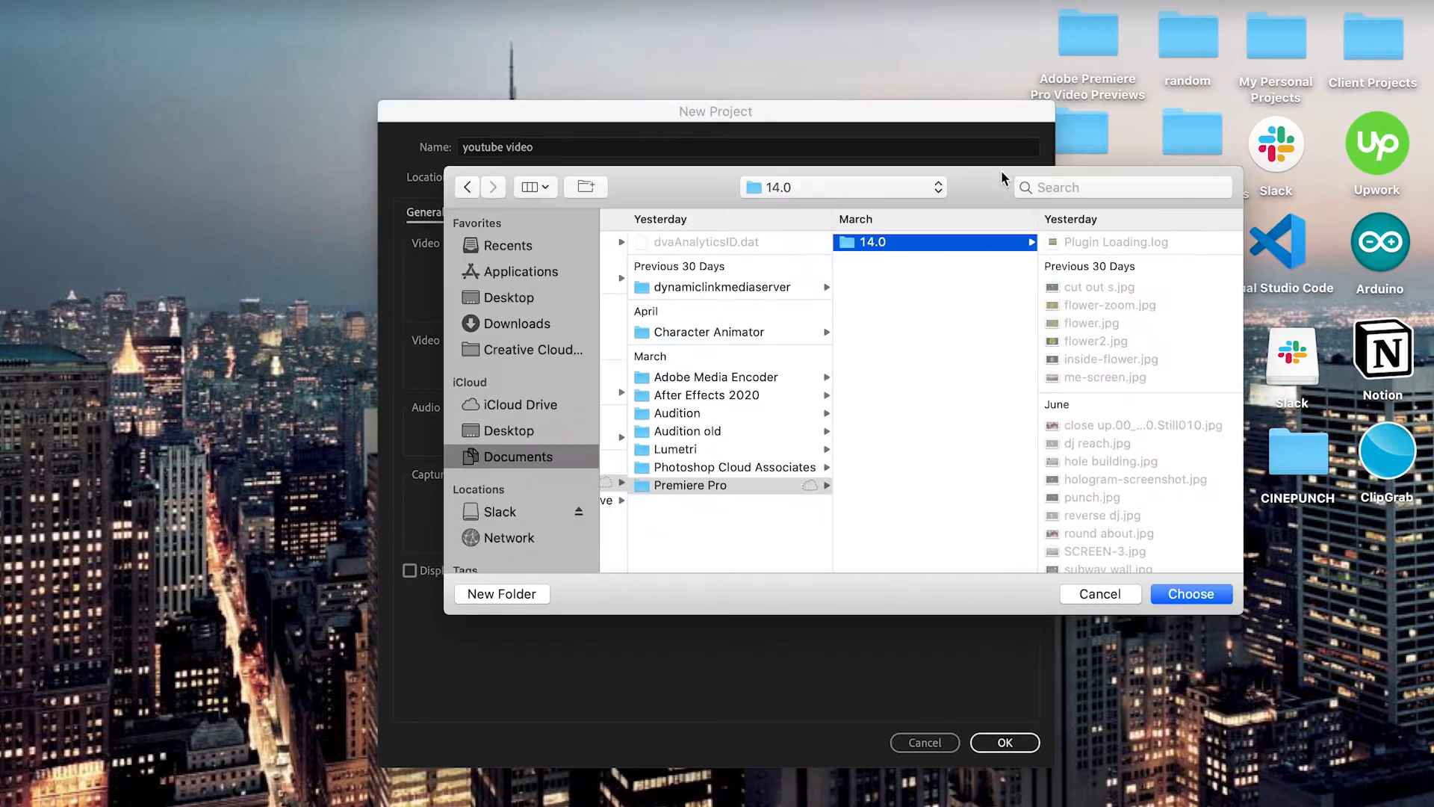
click(506, 303)
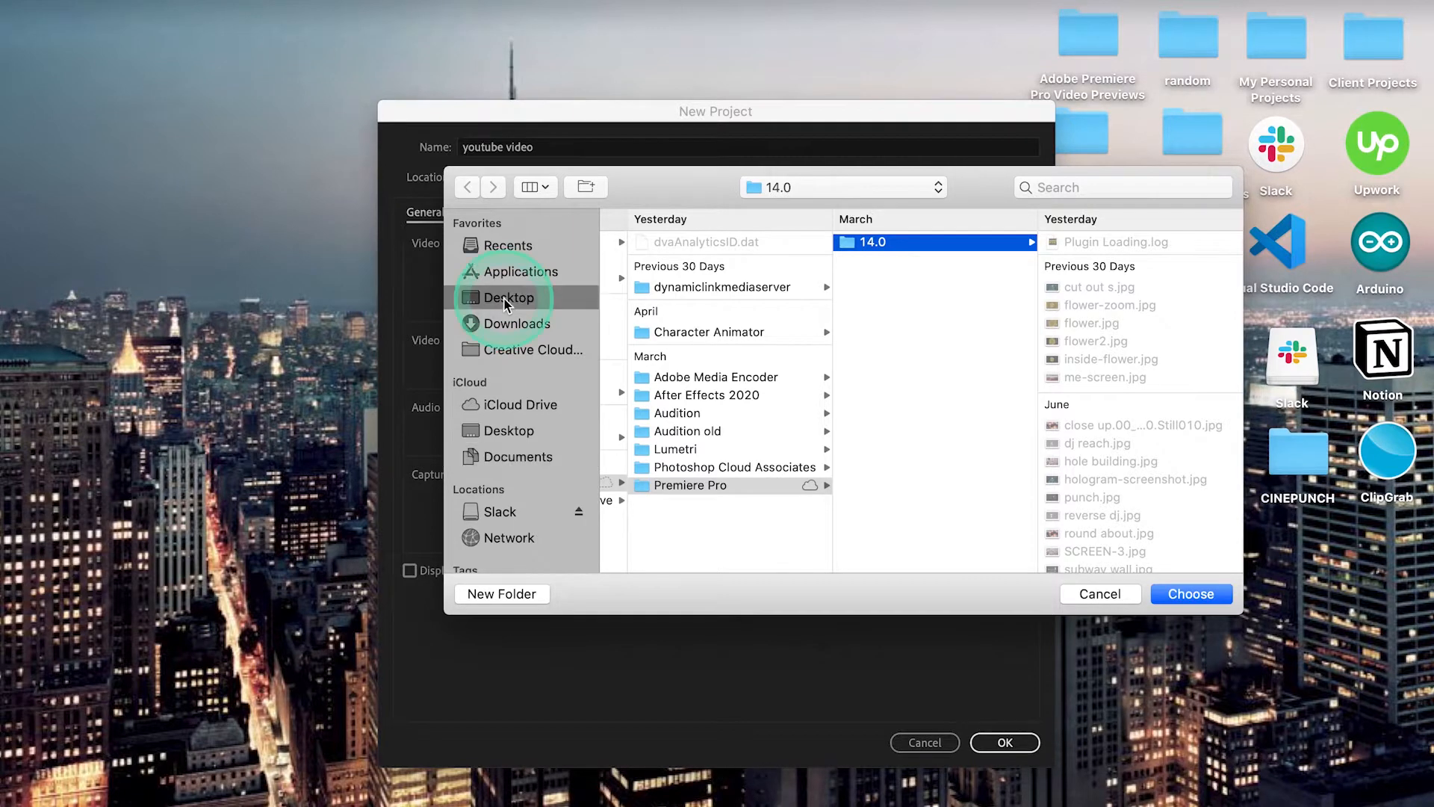
click(815, 402)
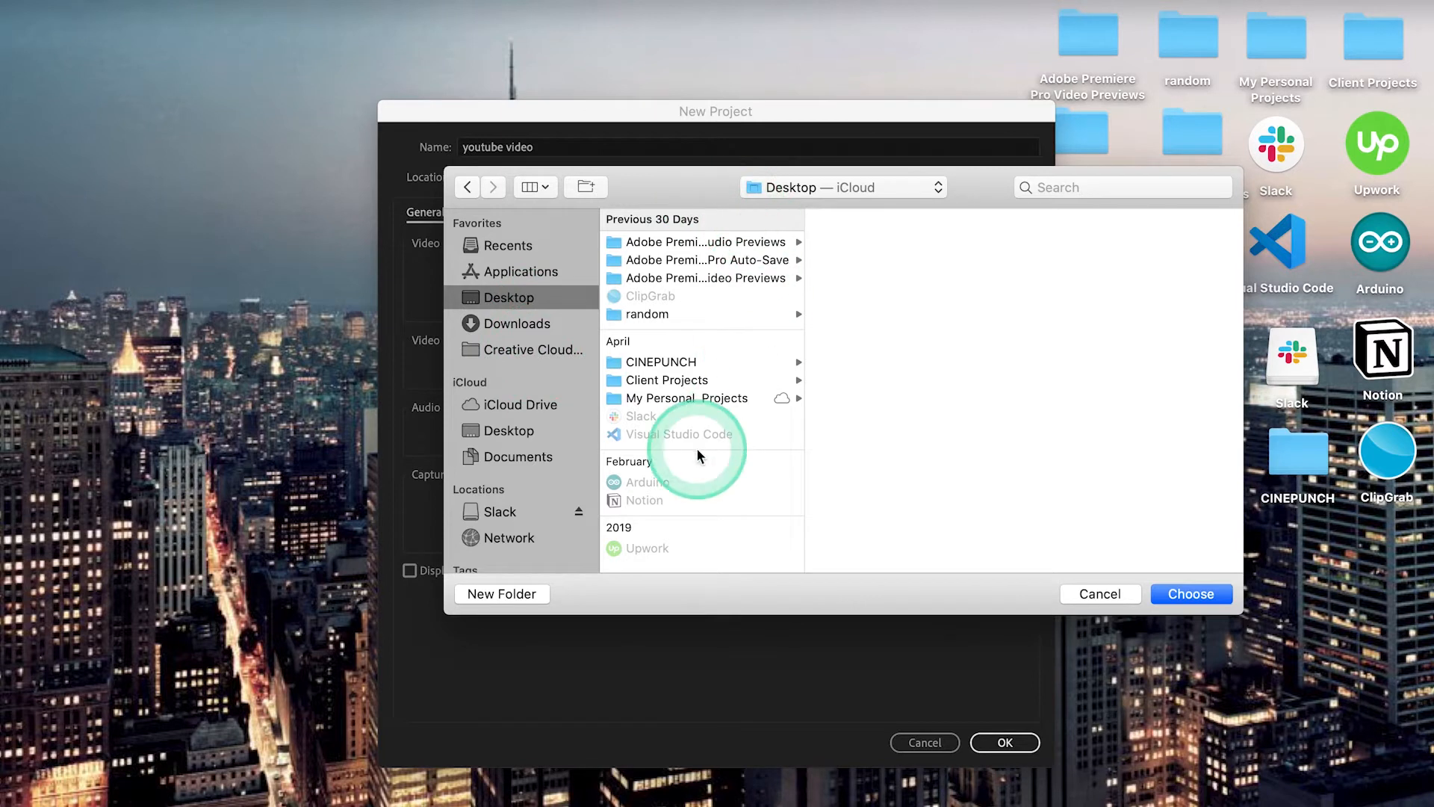
click(693, 402)
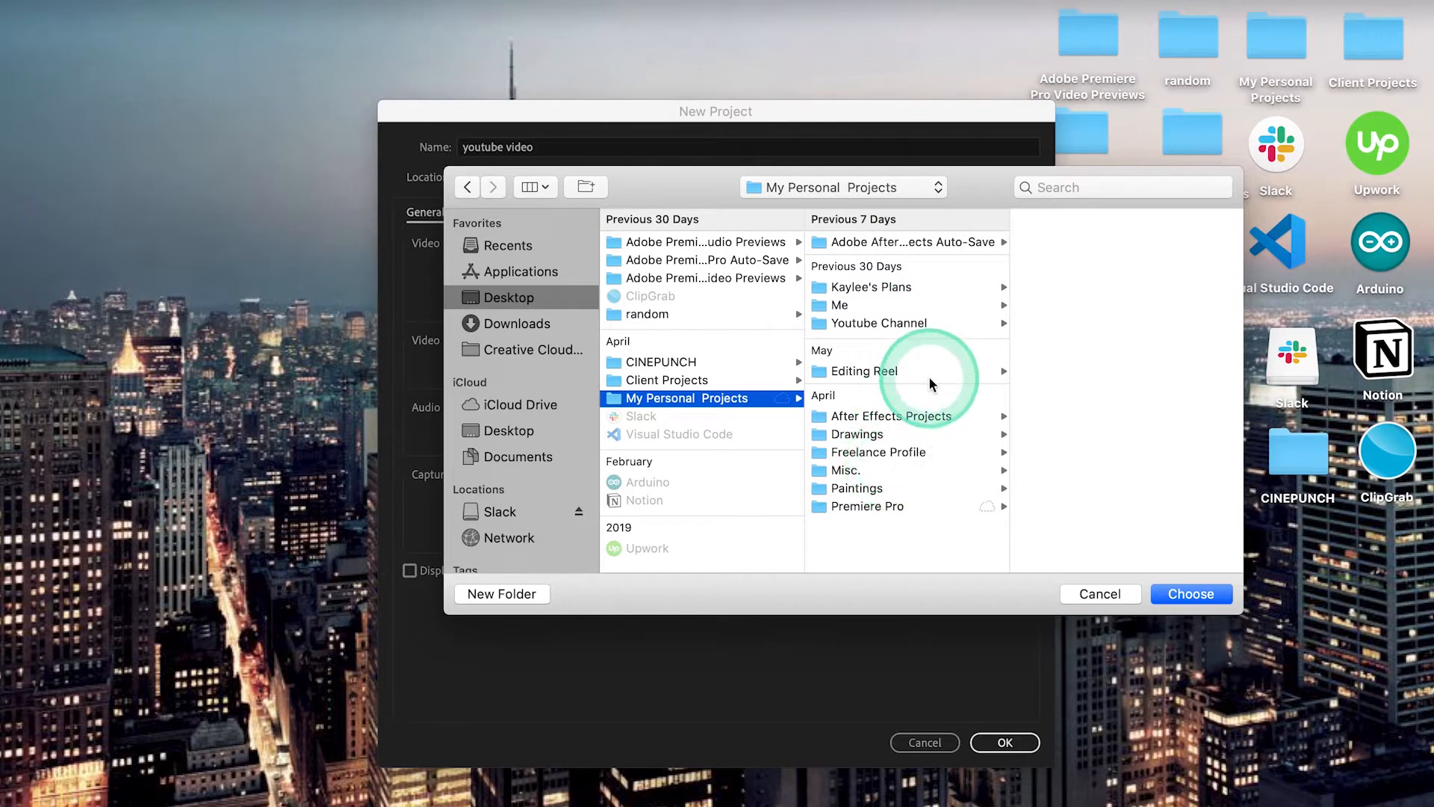
key(super+shift+n)
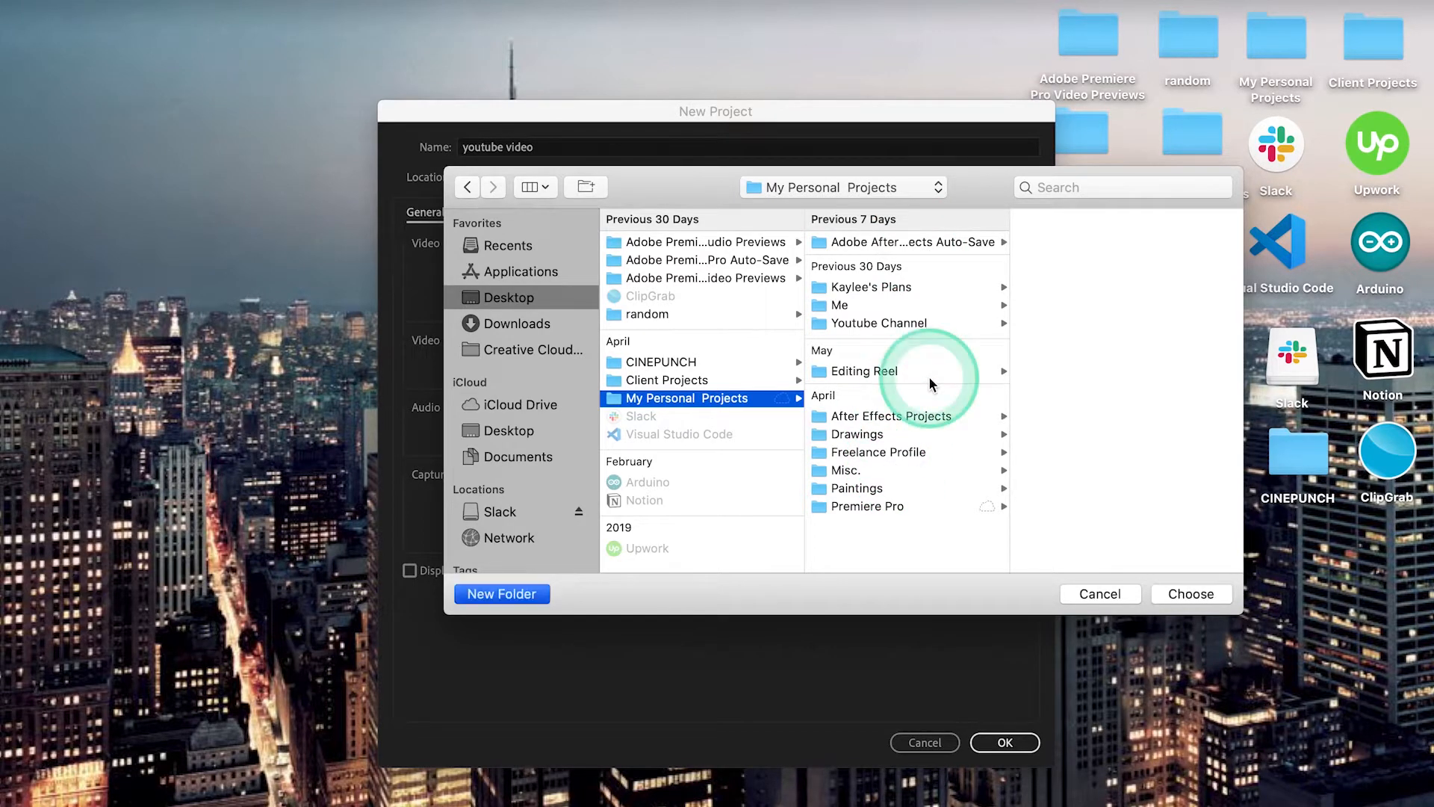
text(yo)
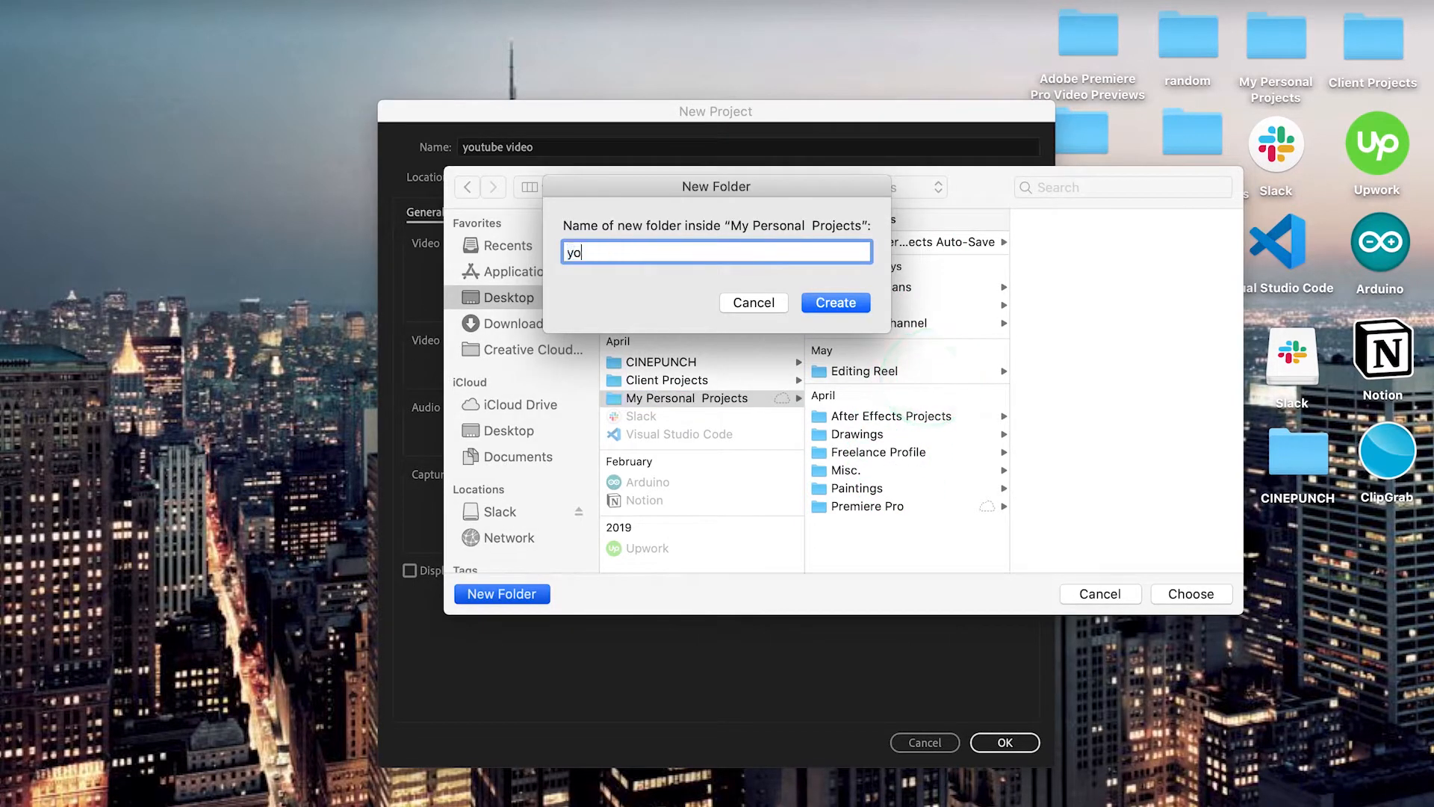
text(utube video 2)
key(Return)
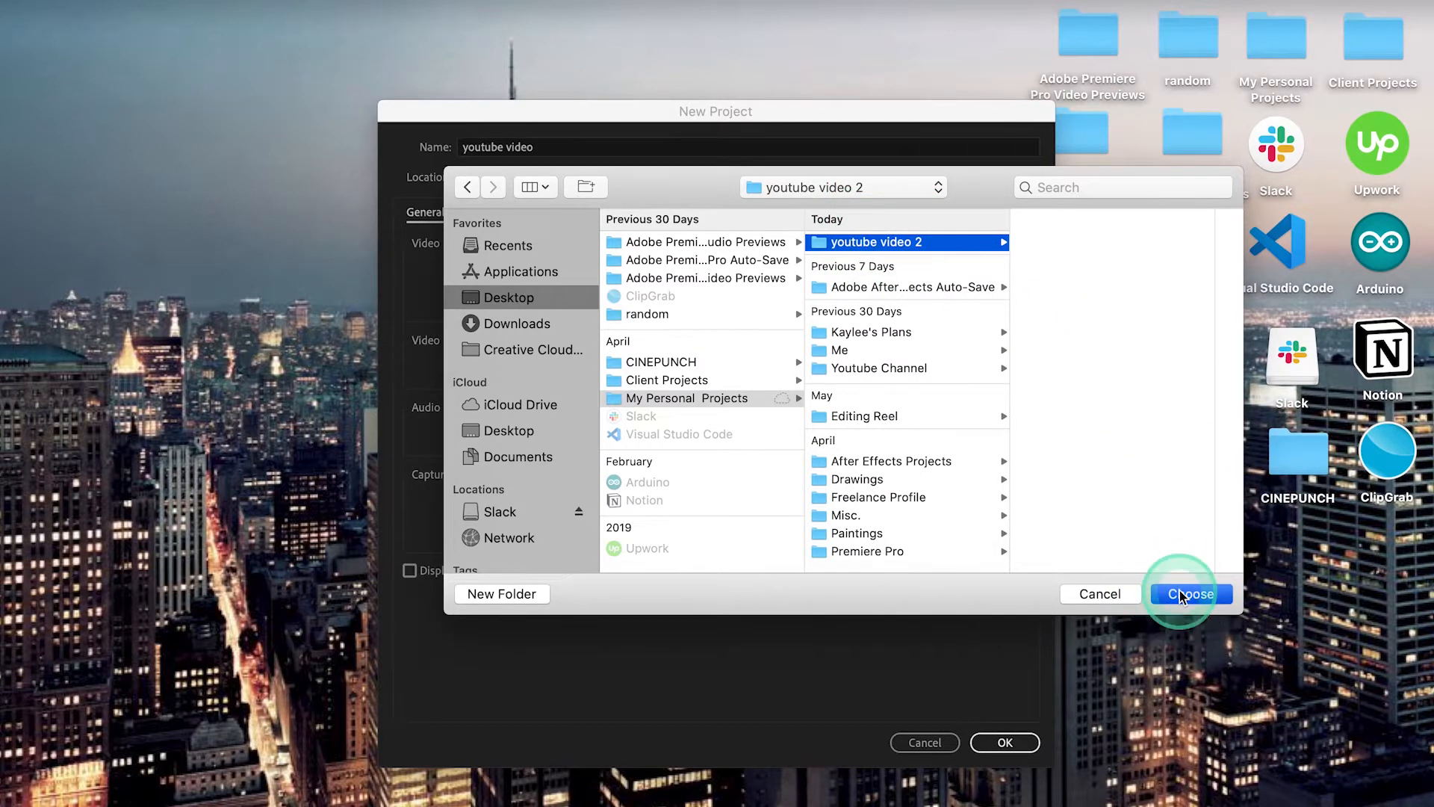
click(1180, 596)
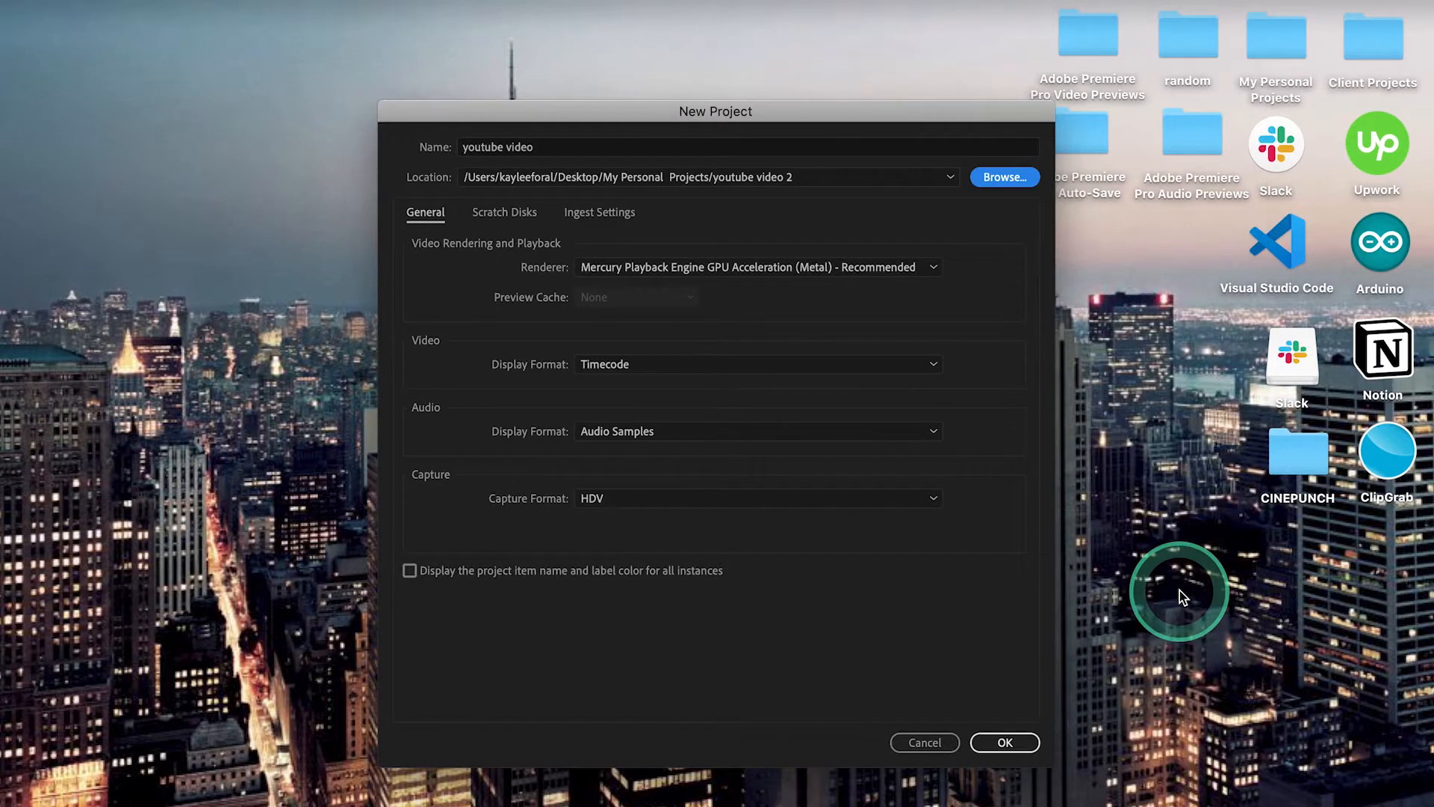
Choose Mercury Playback Engine GPU Acceleration (Metal) as the renderer and create the project
click(574, 268)
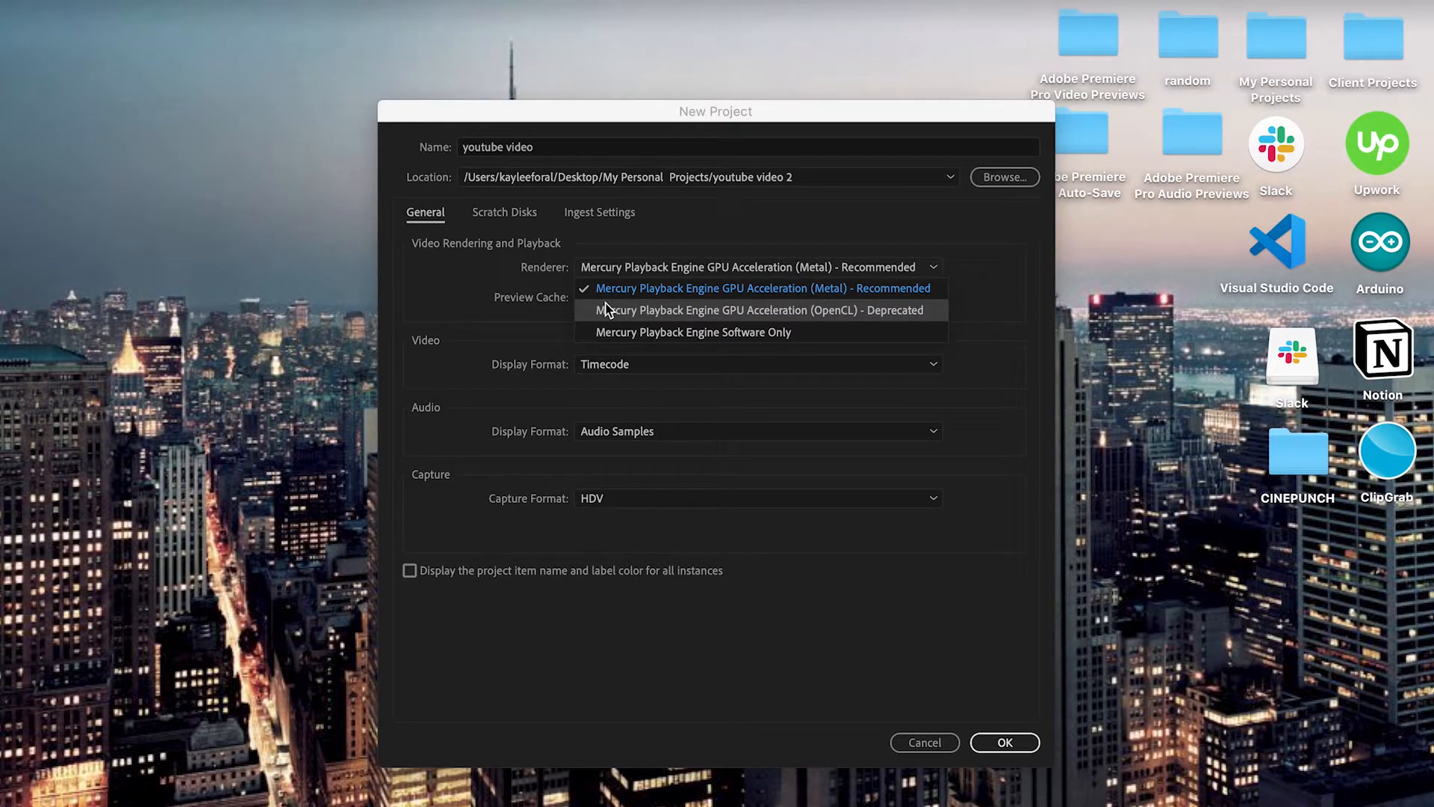
click(609, 328)
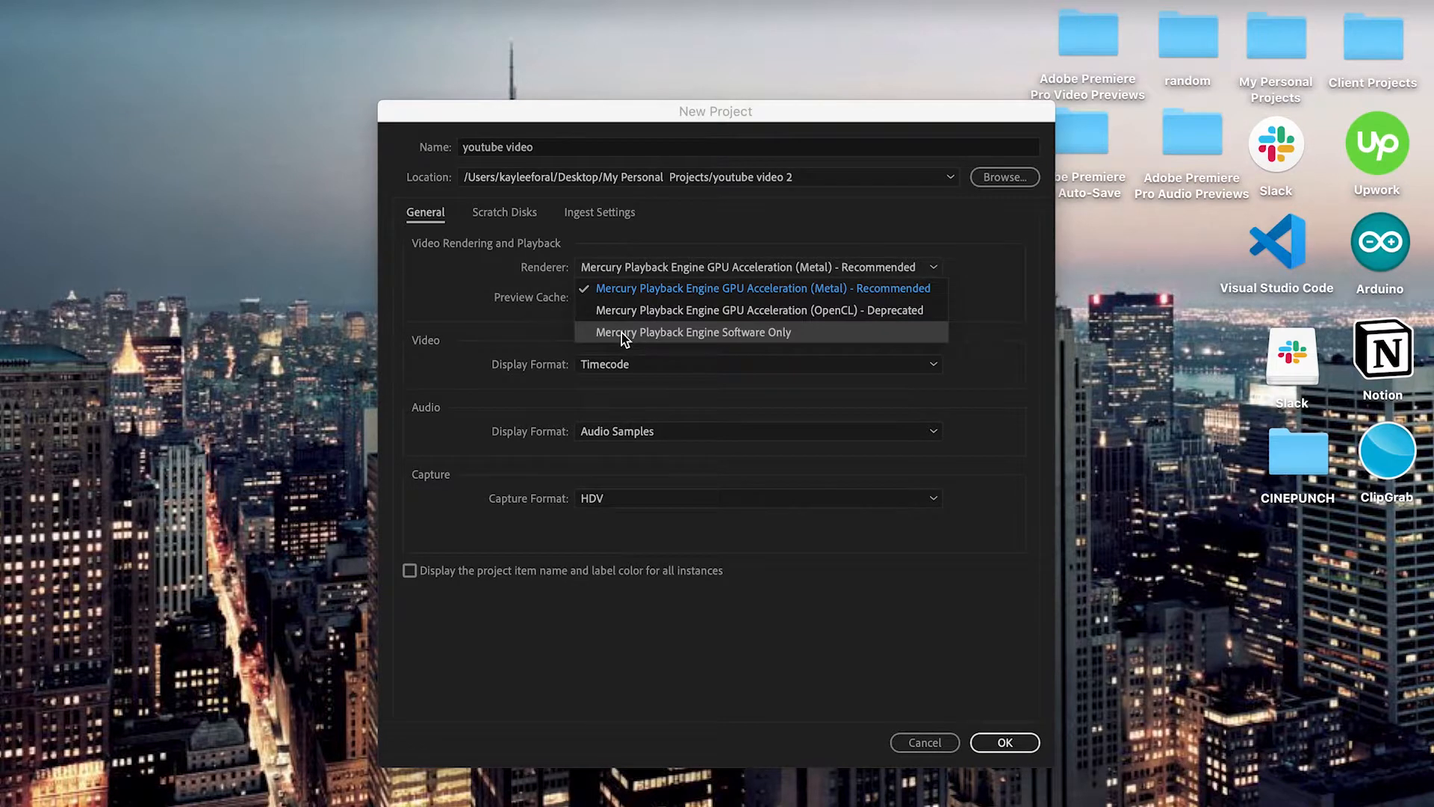
click(621, 284)
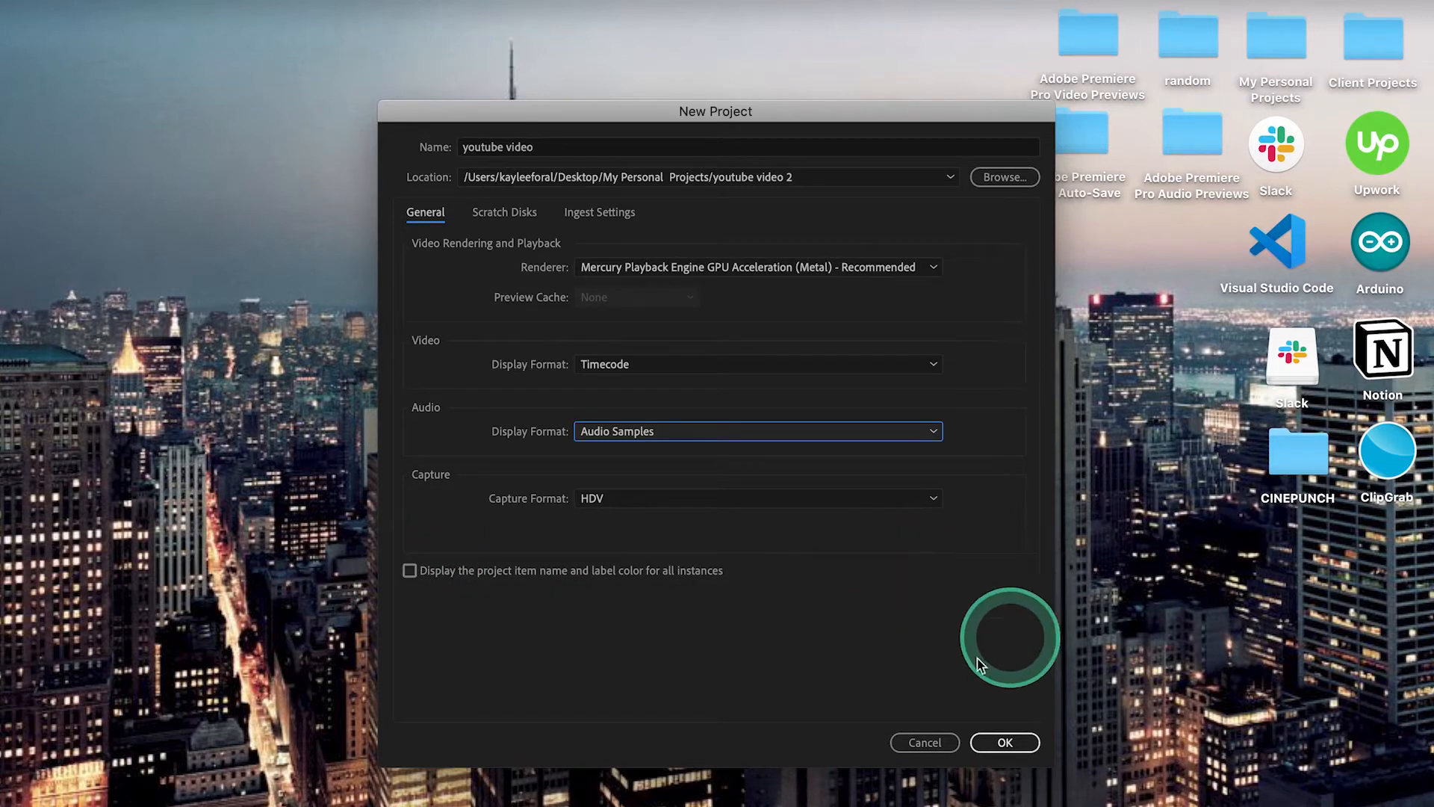
click(1009, 743)
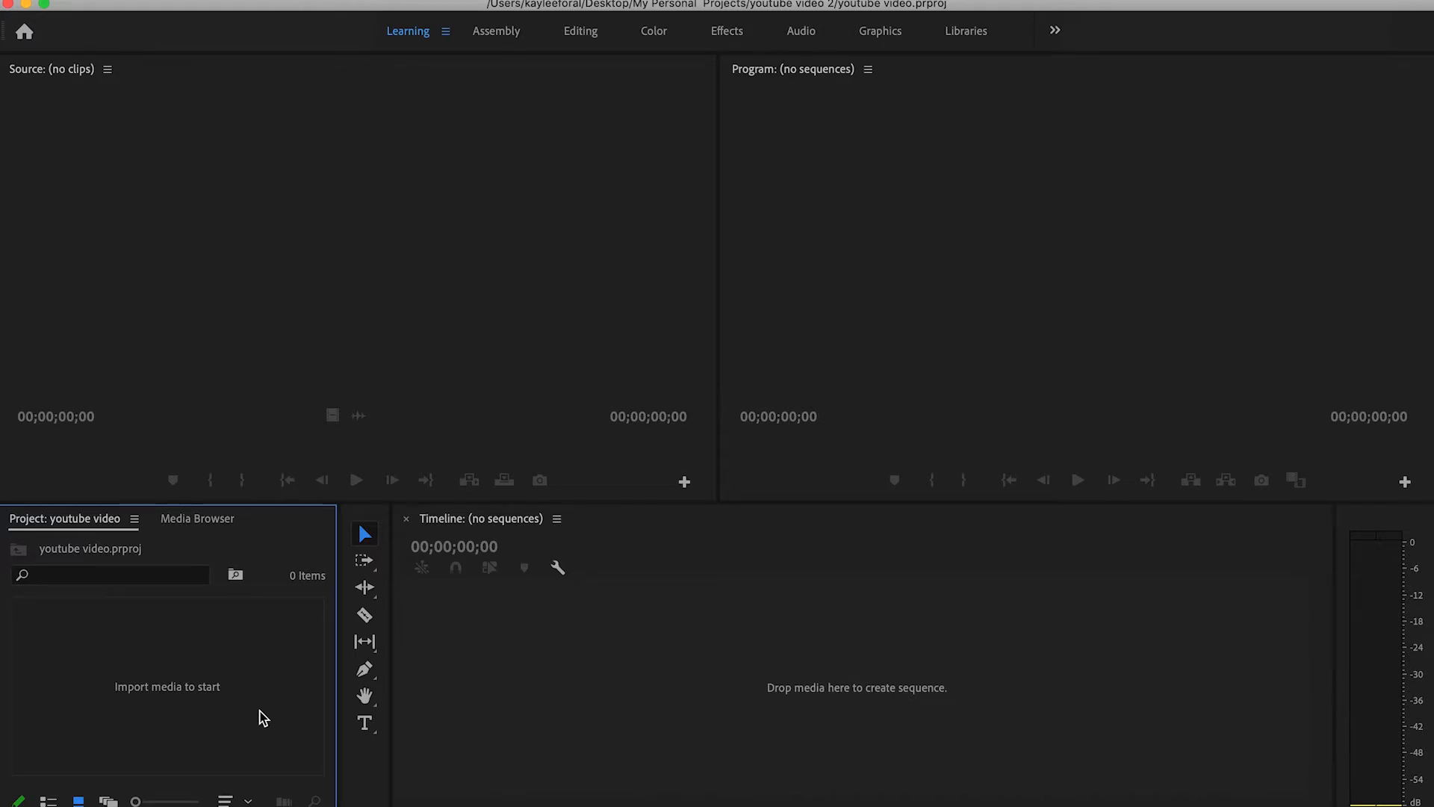
Import Reel June 25th 2020.mp4 from the Desktop into the project through the import dialog
click(263, 718)
right_click(263, 718)
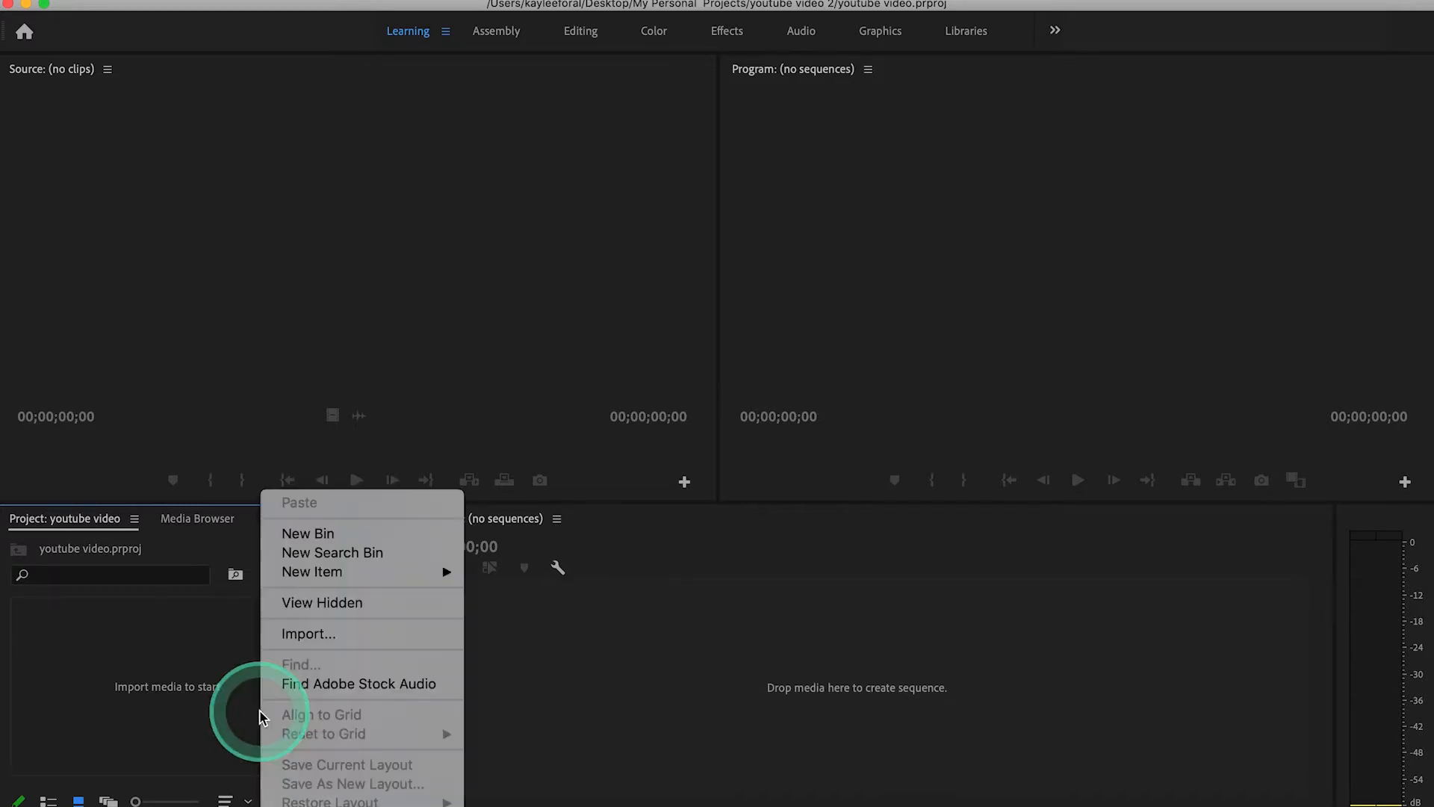
click(334, 642)
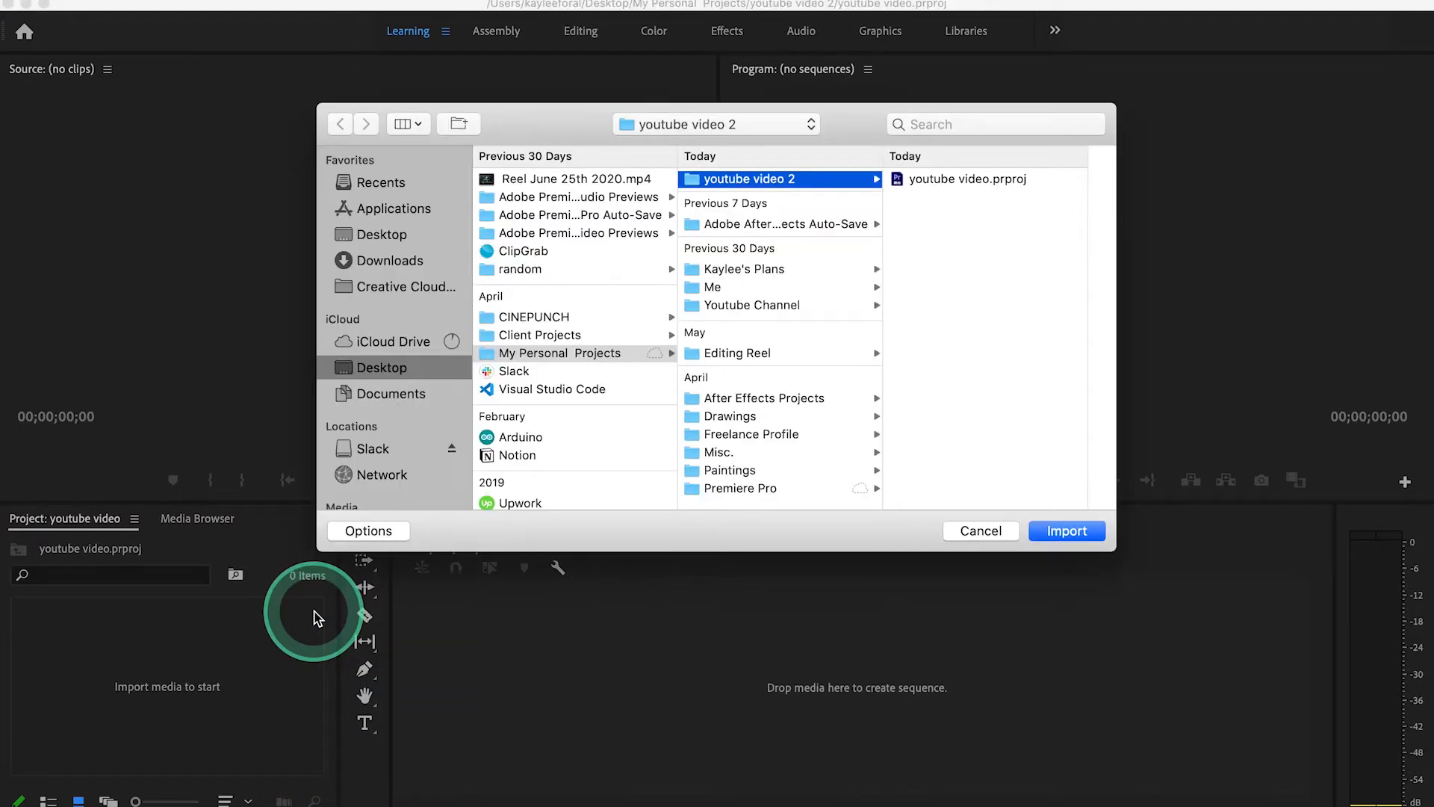
click(657, 179)
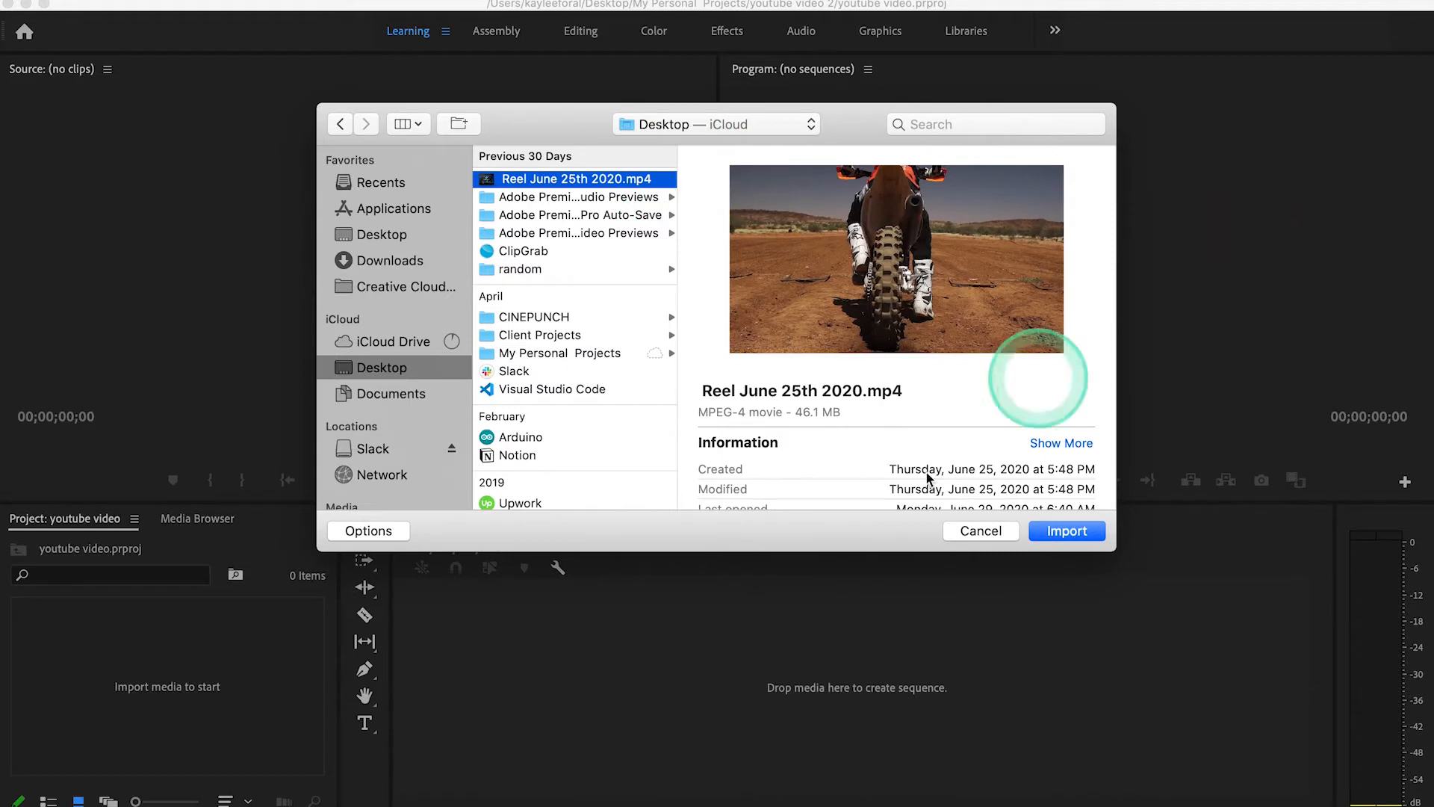
click(1073, 535)
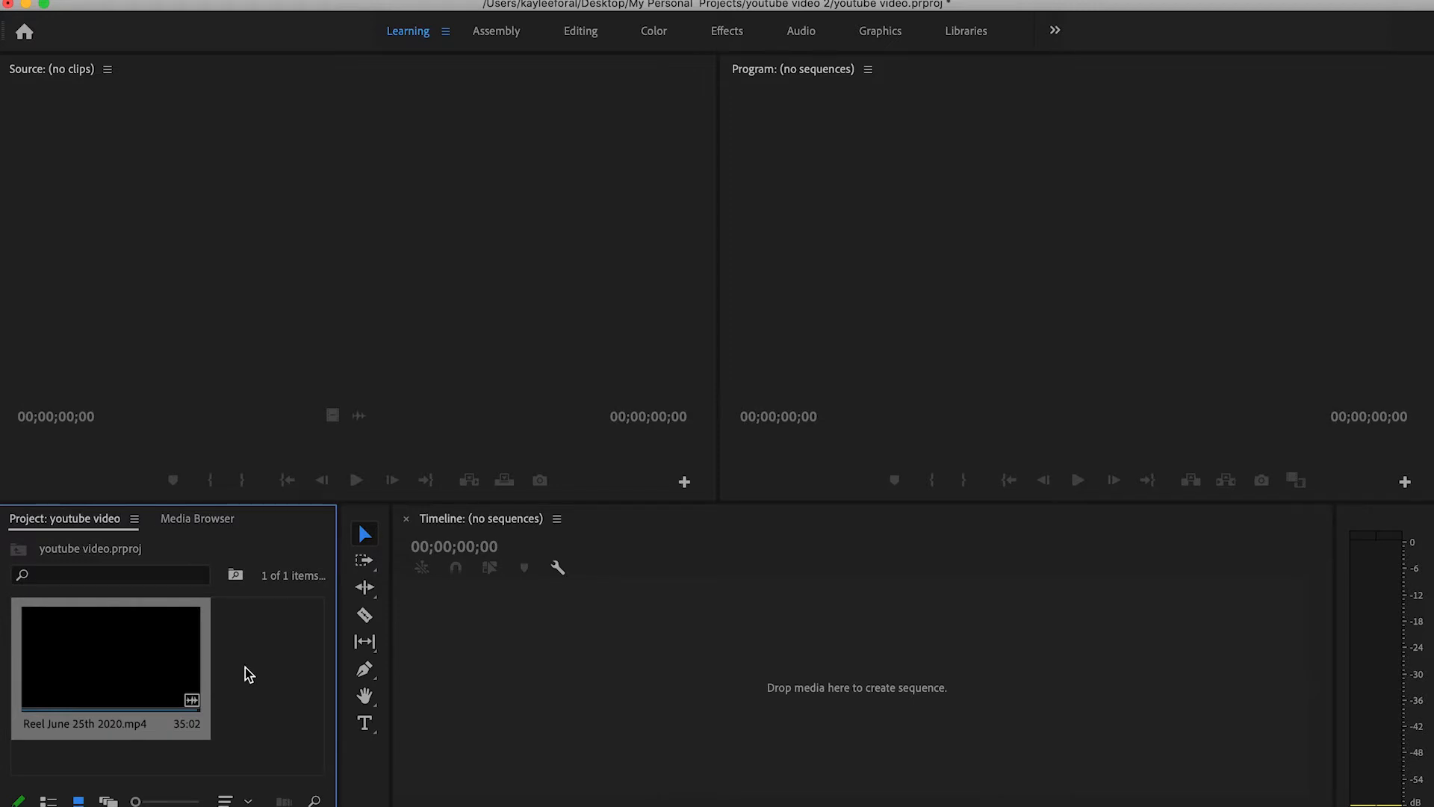
Remove the imported clip and add Reel June 25th 2020.mp4 to the project straight from the Desktop folder in Finder
click(51, 736)
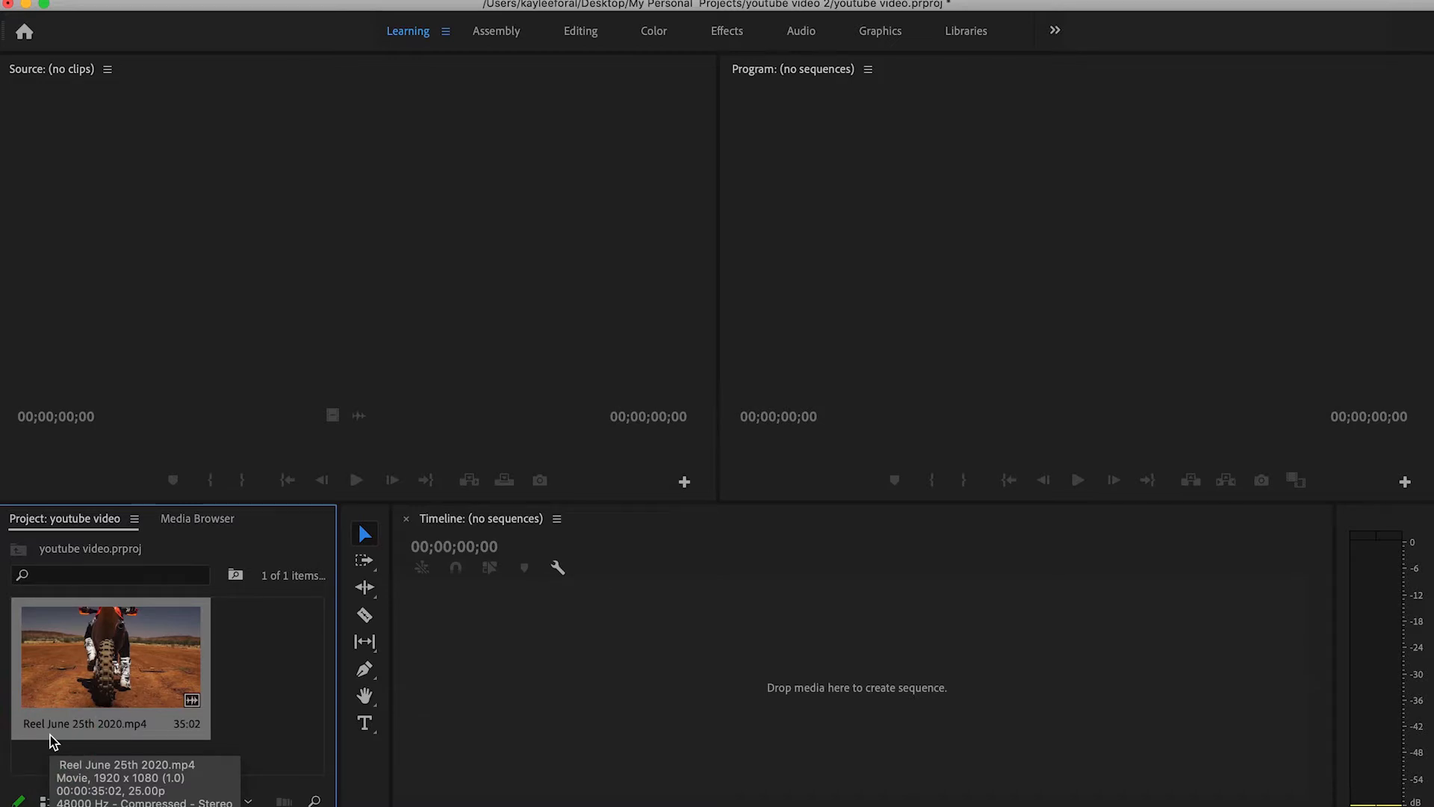
click(72, 689)
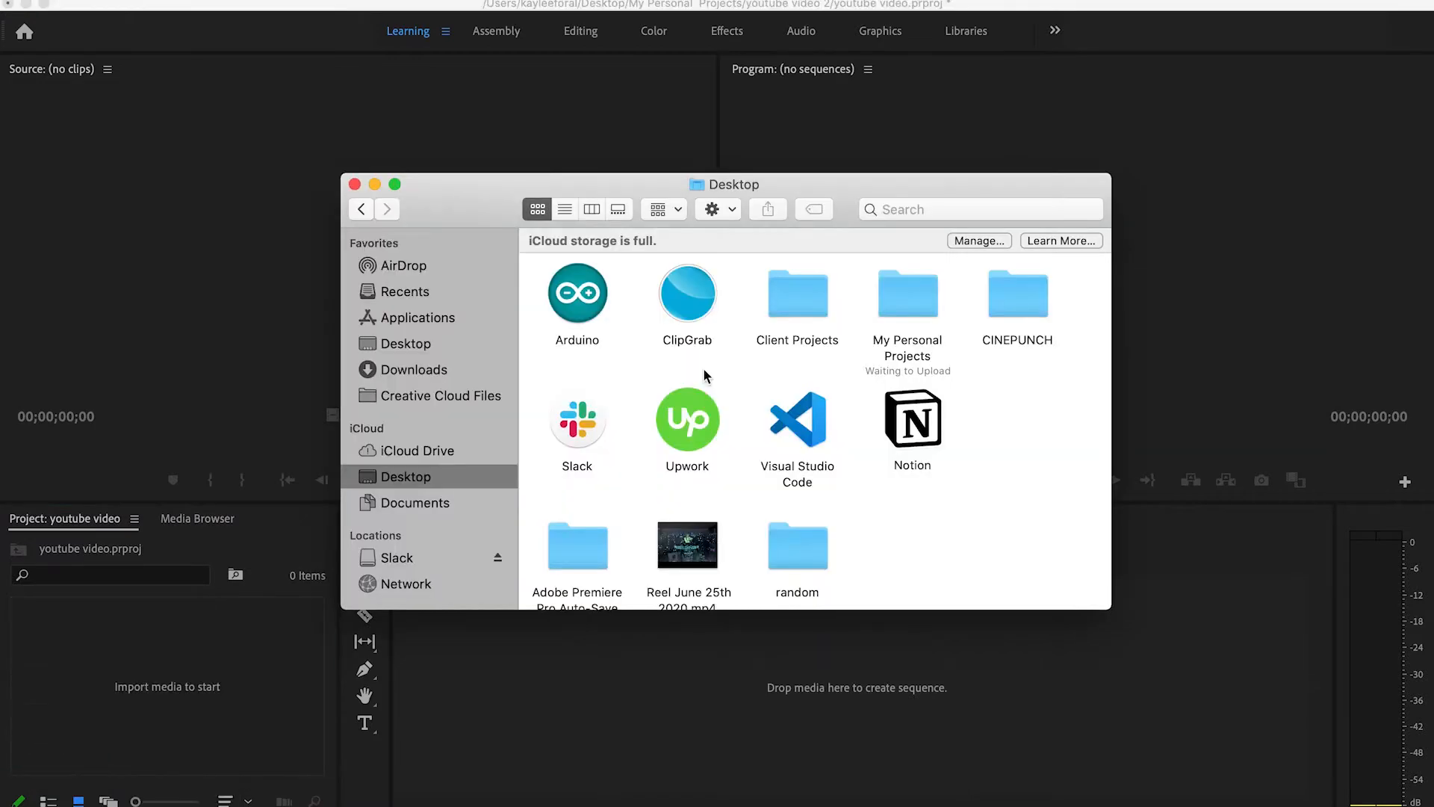
drag(688, 549, 113, 684)
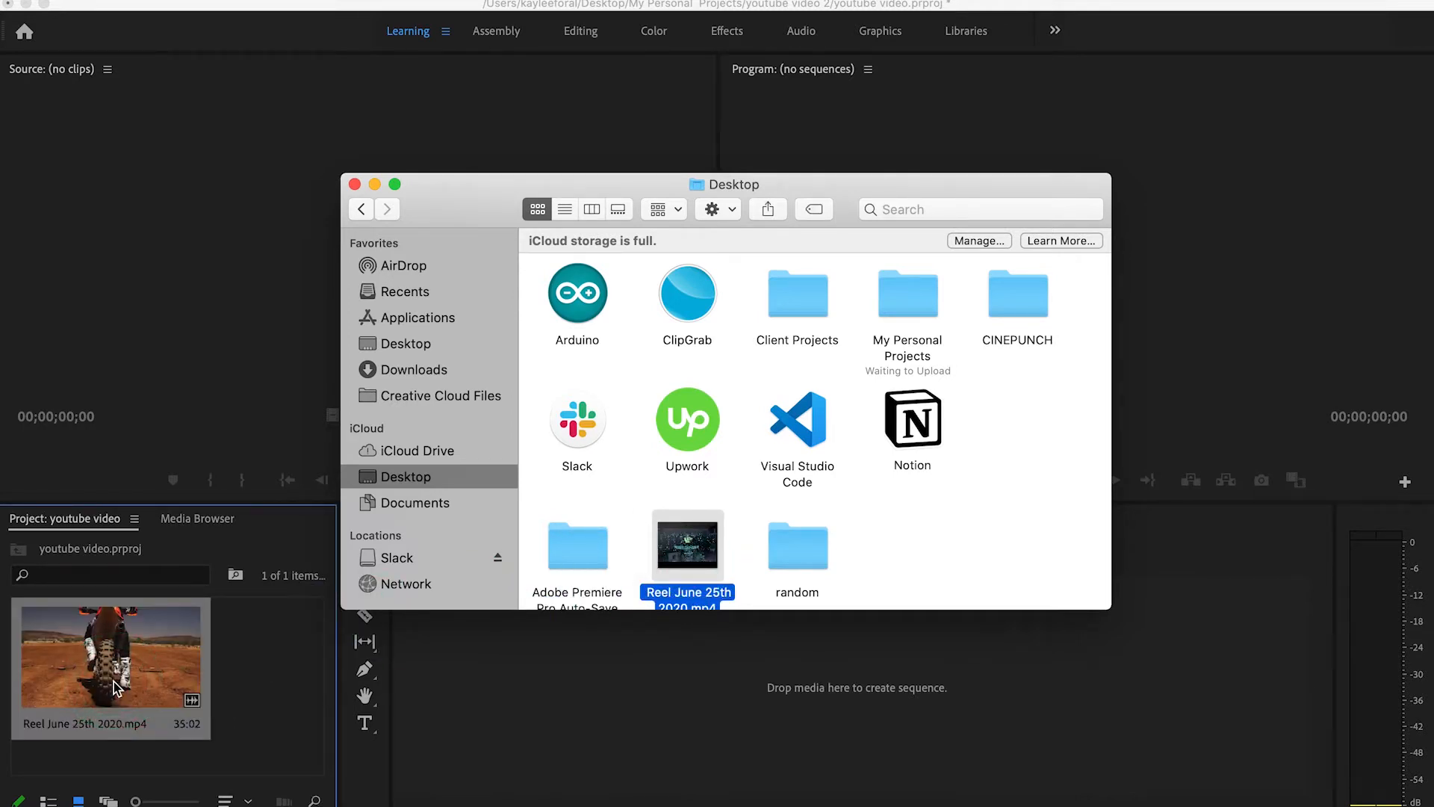
click(290, 321)
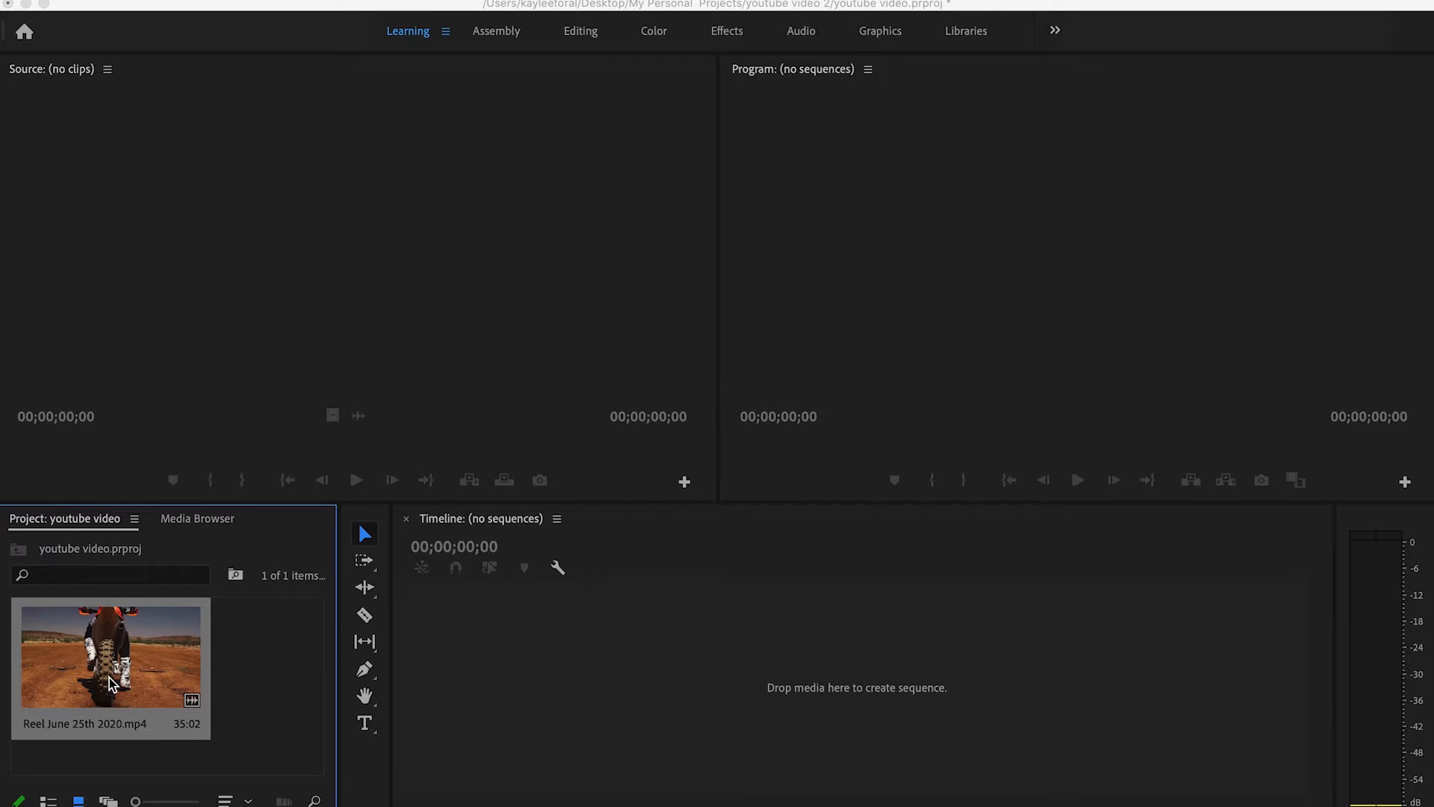
Create a new sequence from the Reel June 25th 2020.mp4 clip
click(106, 737)
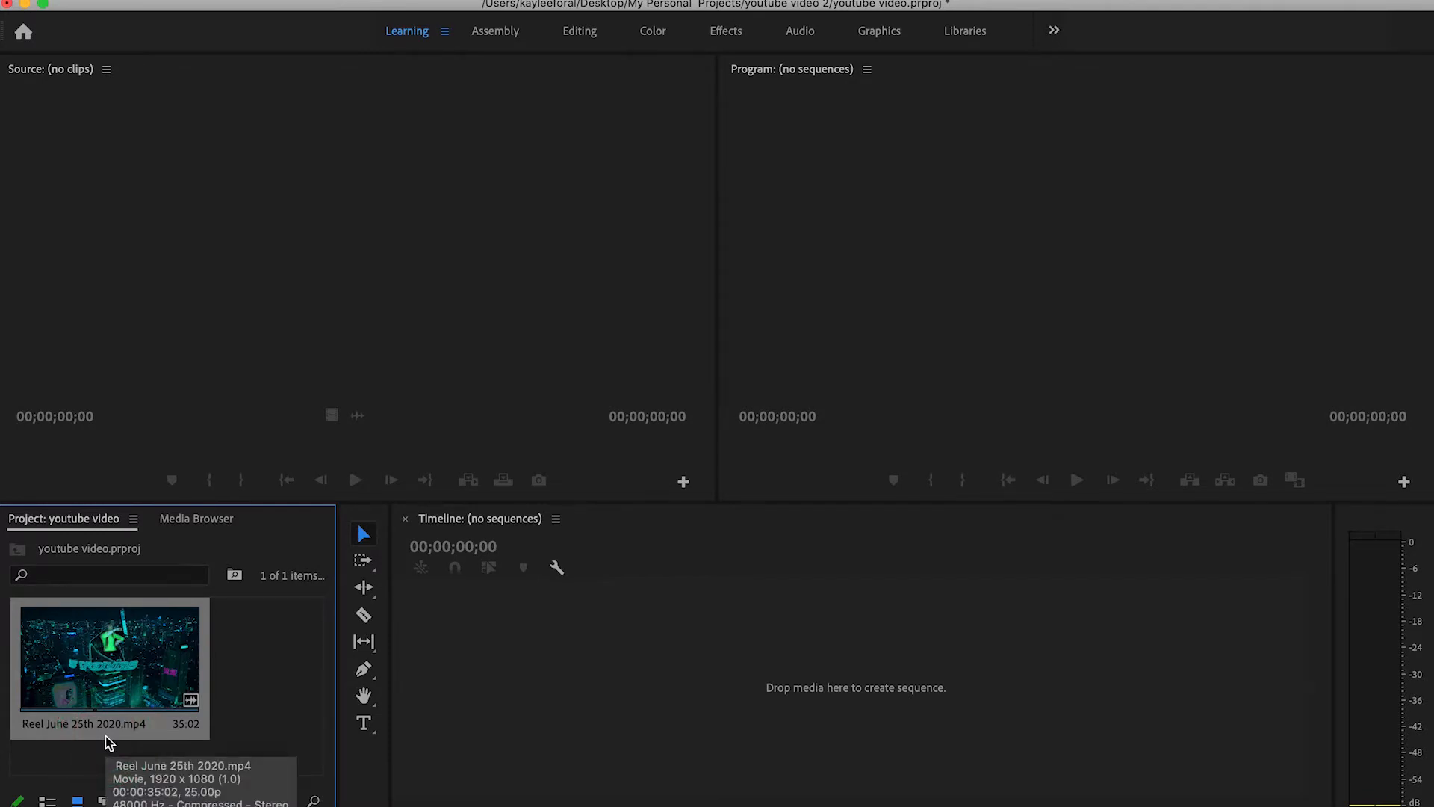
click(114, 729)
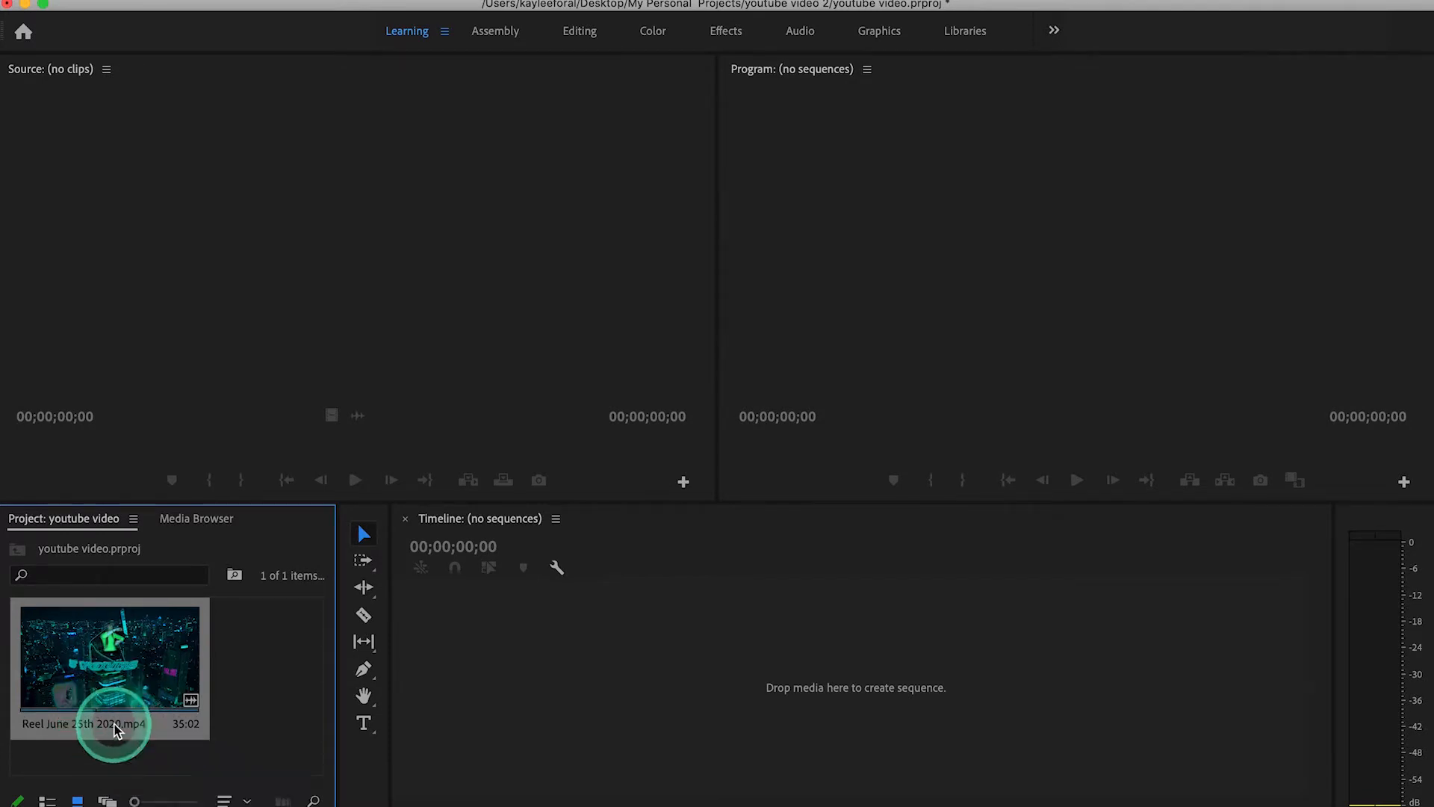
right_click(113, 729)
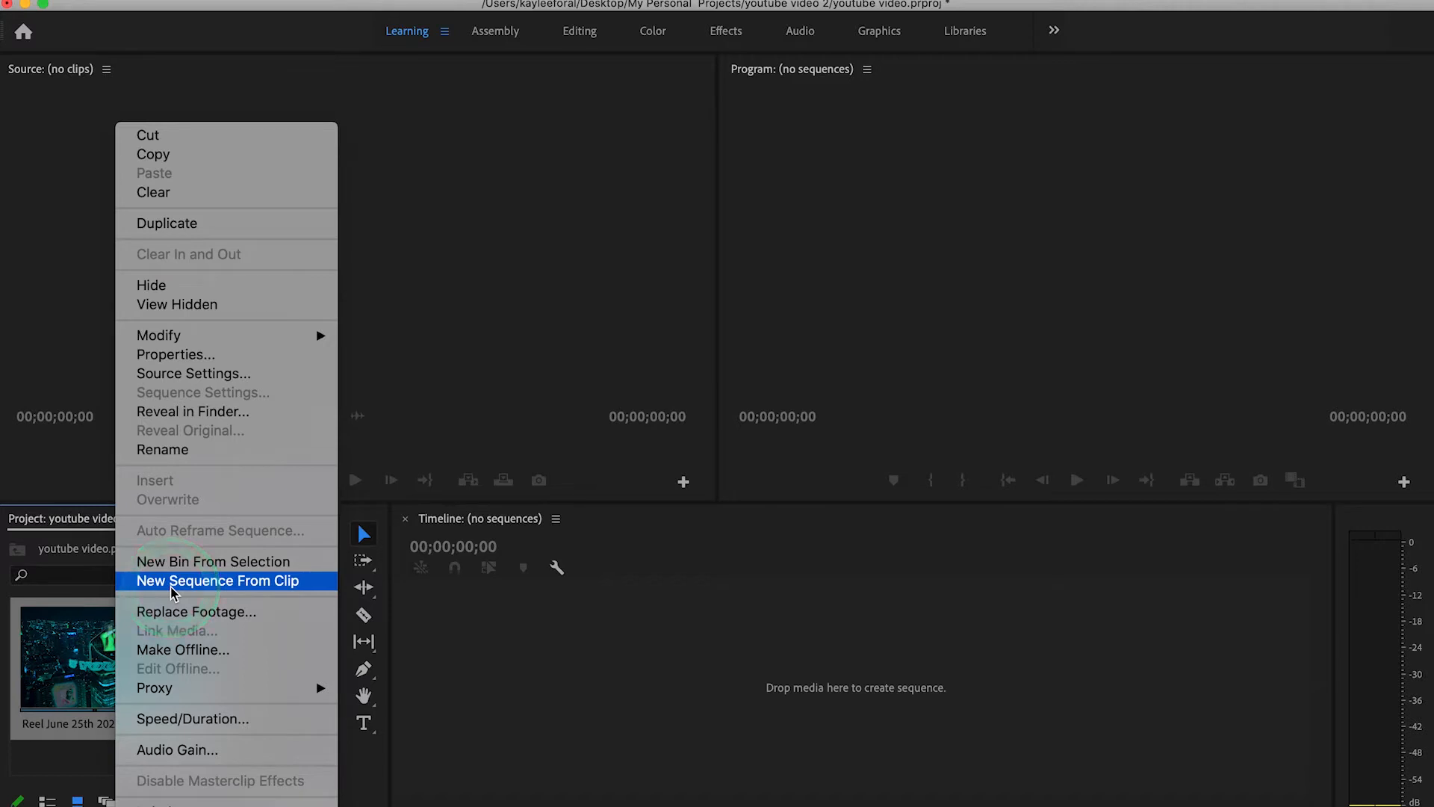
click(172, 588)
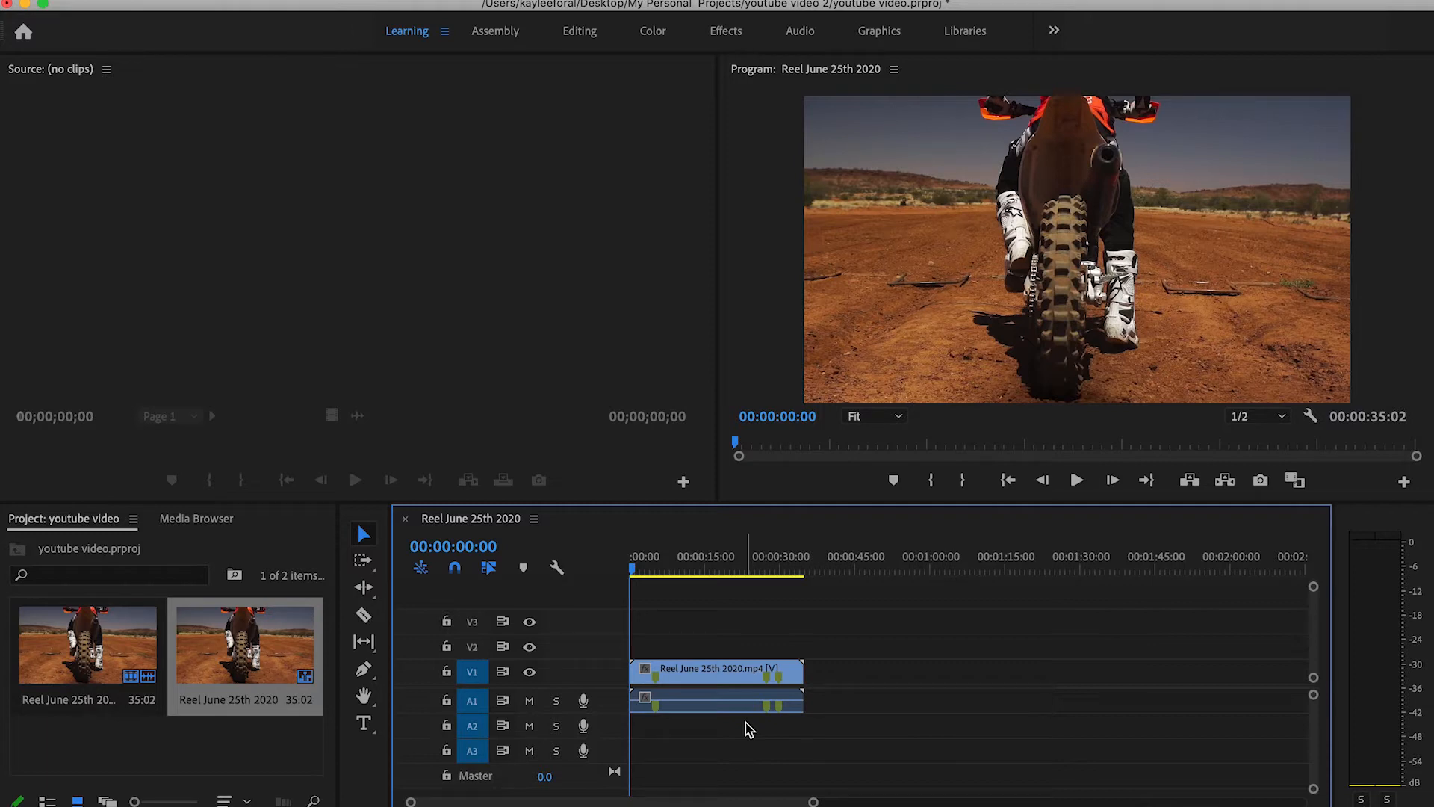
Examine the available presets for a new sequence and close the dialog without creating one
click(230, 757)
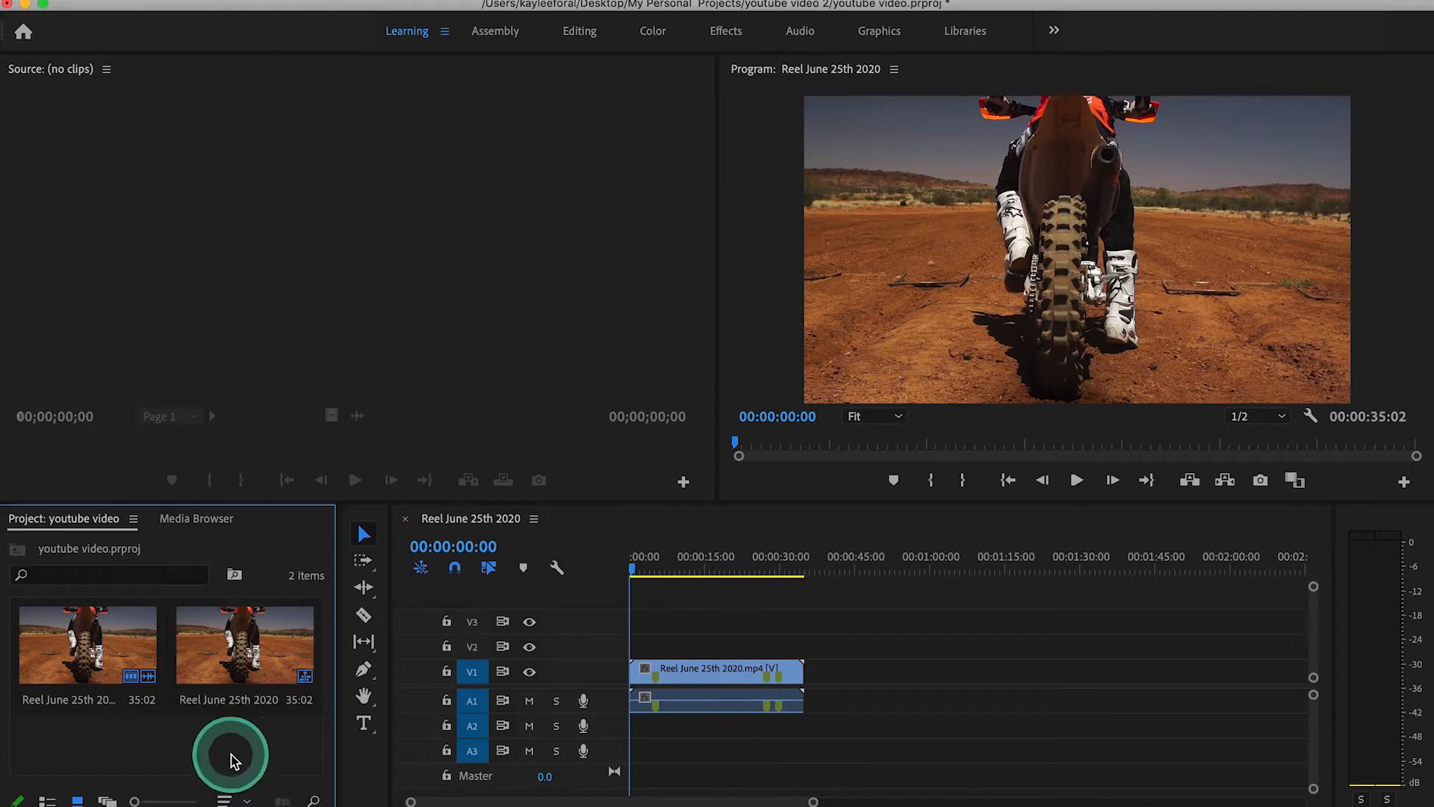
click(184, 3)
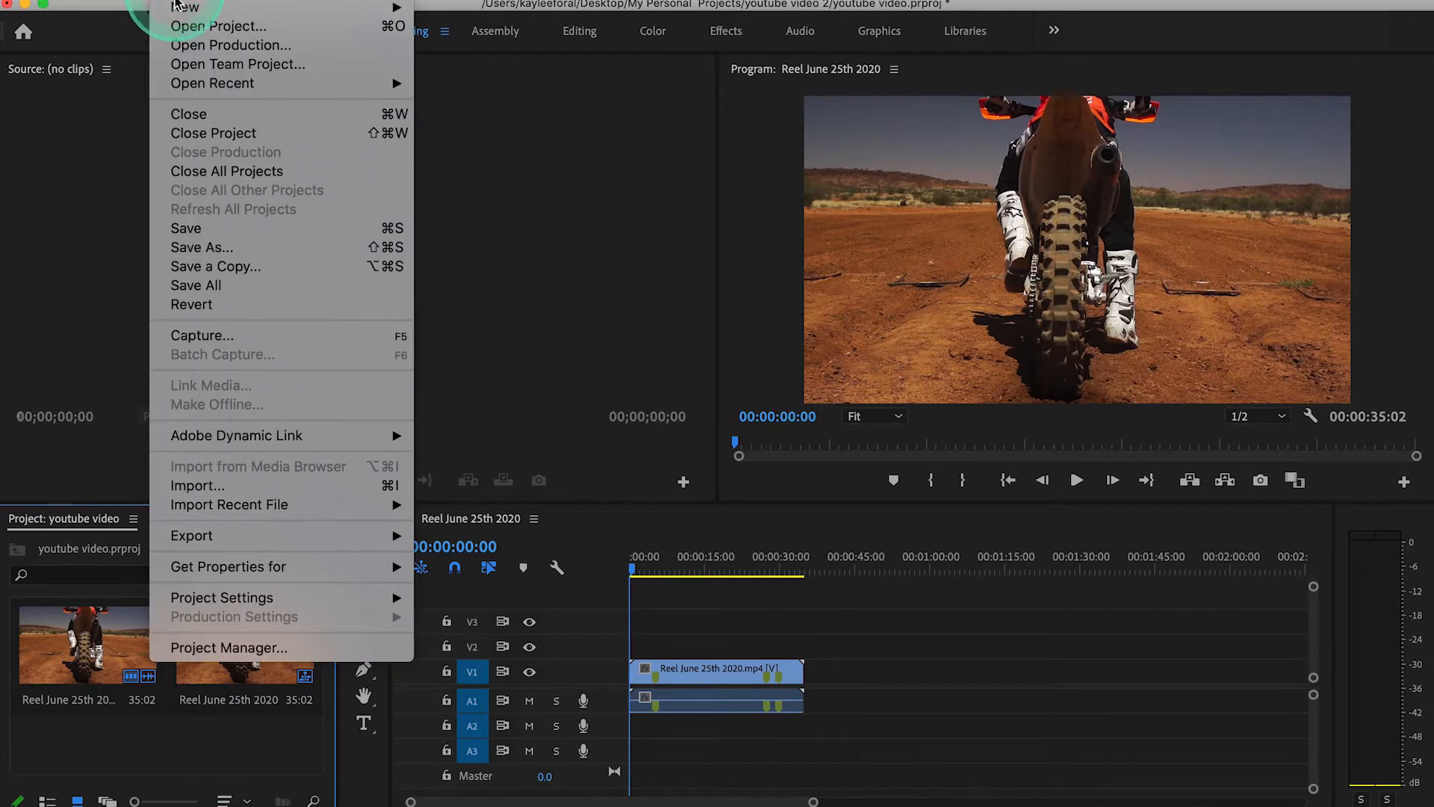
mouse_move(179, 9)
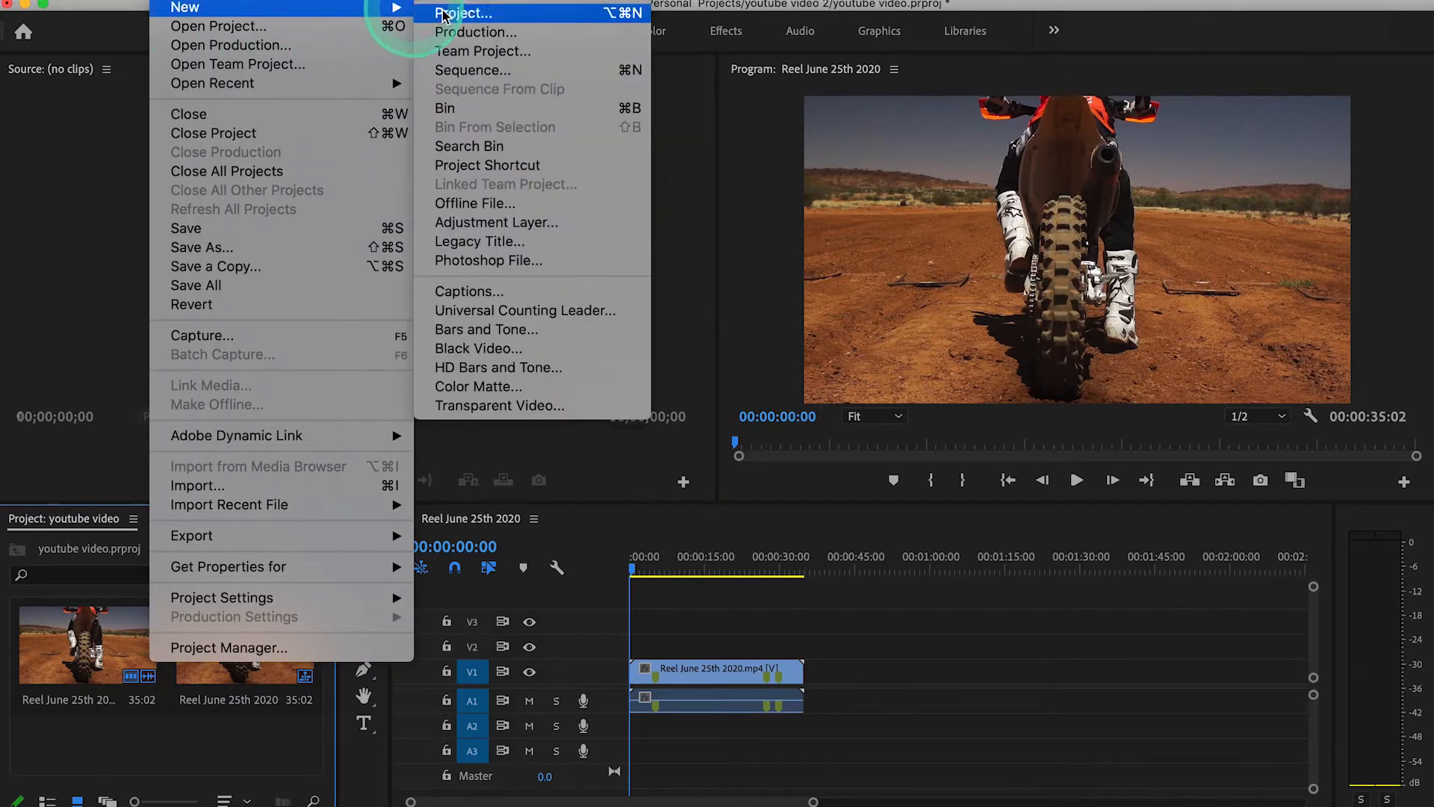
click(478, 70)
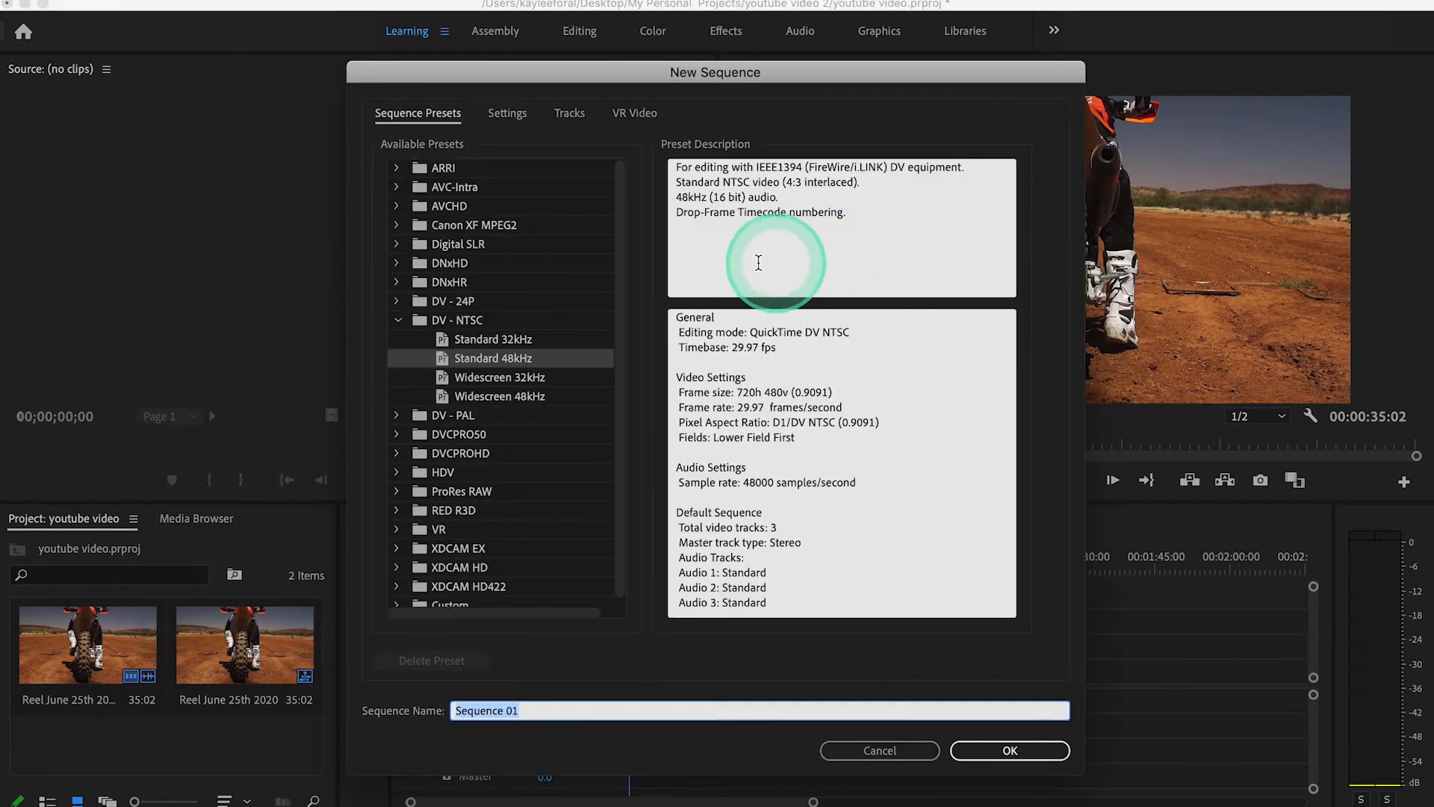
click(478, 168)
click(465, 356)
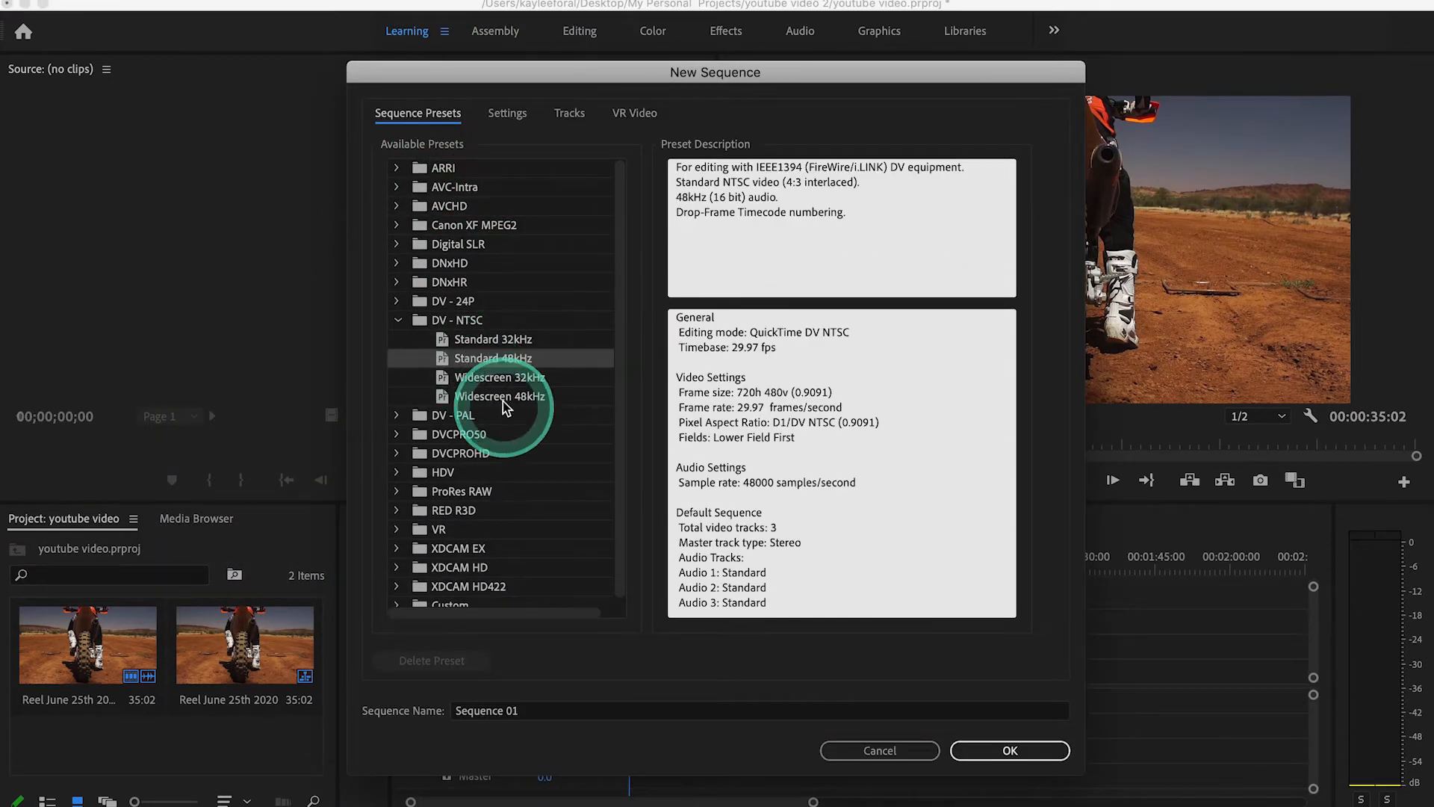
click(855, 747)
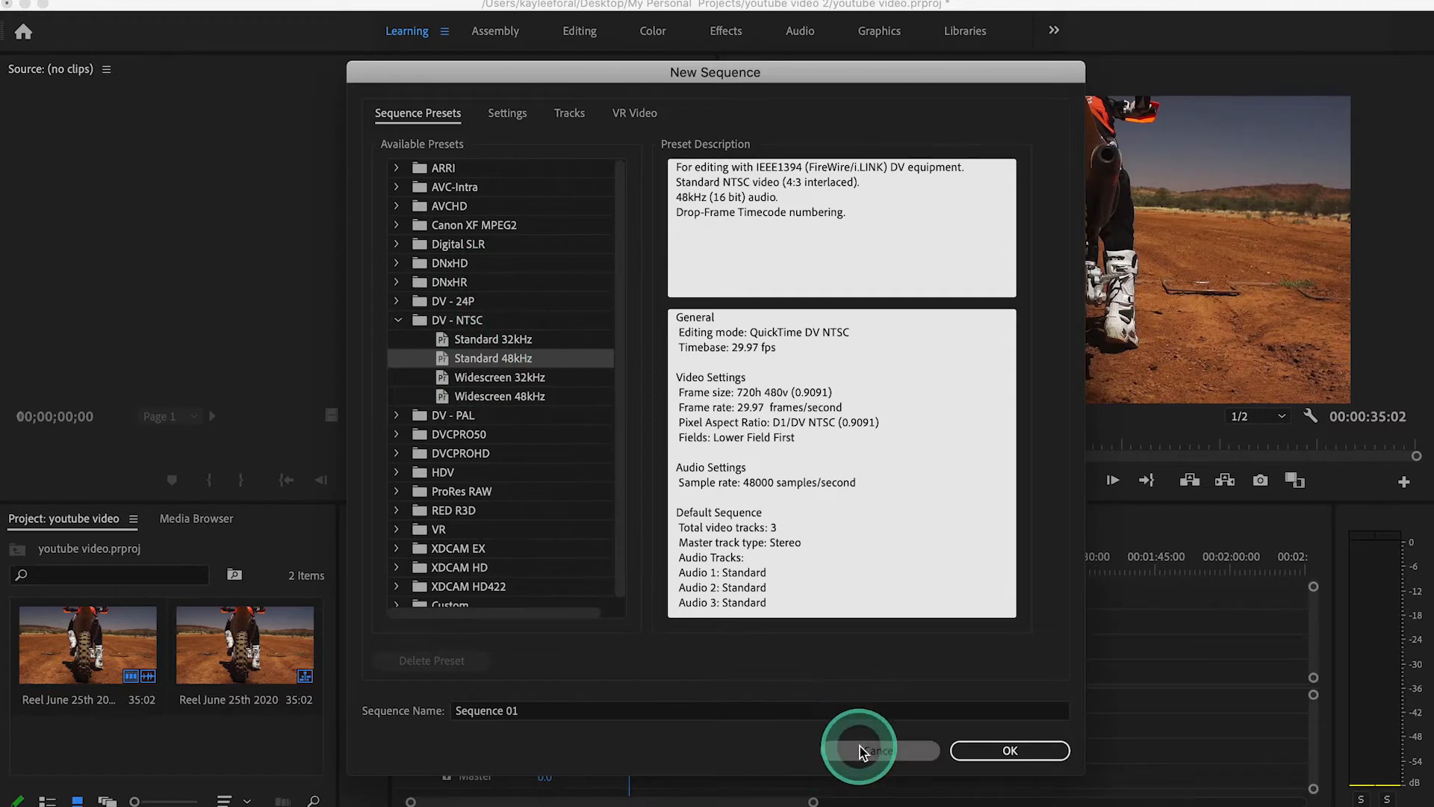
Select the reel clip with its video and audio in the Reel June 25th 2020 timeline
click(282, 660)
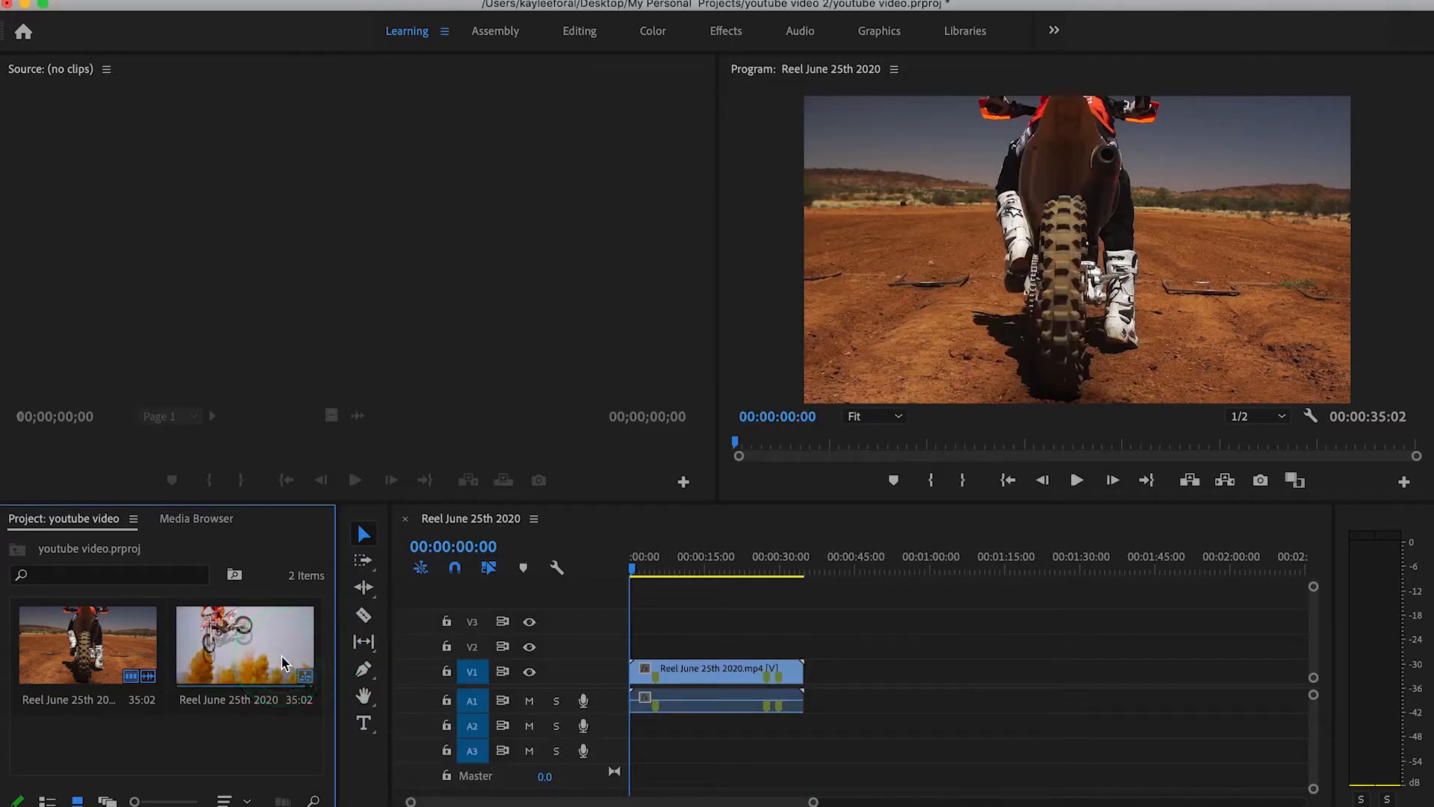
click(770, 701)
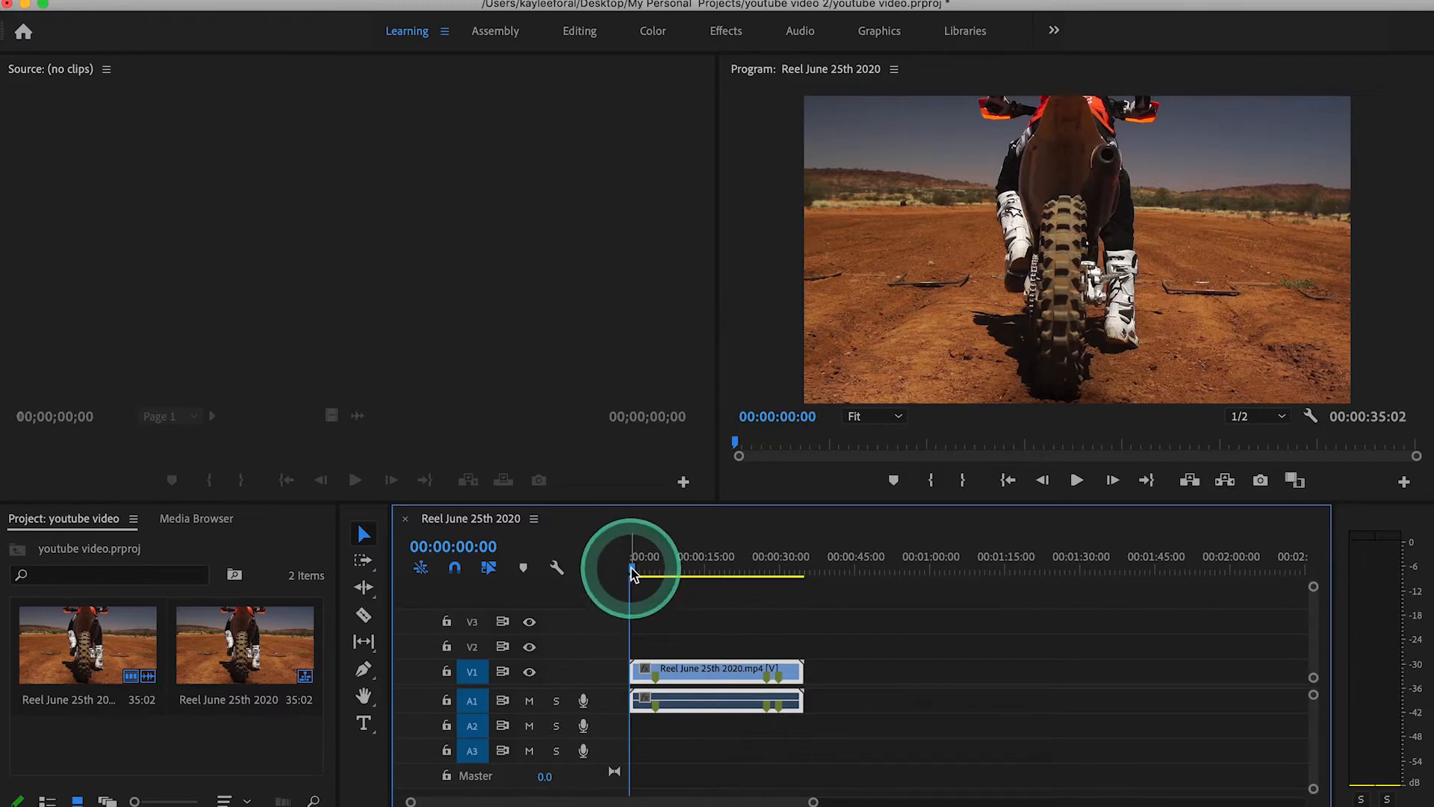
Widen the Program monitor at the expense of the Source monitor and zoom its preview in to 100%
mouse_move(633, 571)
mouse_down()
mouse_move(648, 572)
mouse_move(631, 566)
mouse_up()
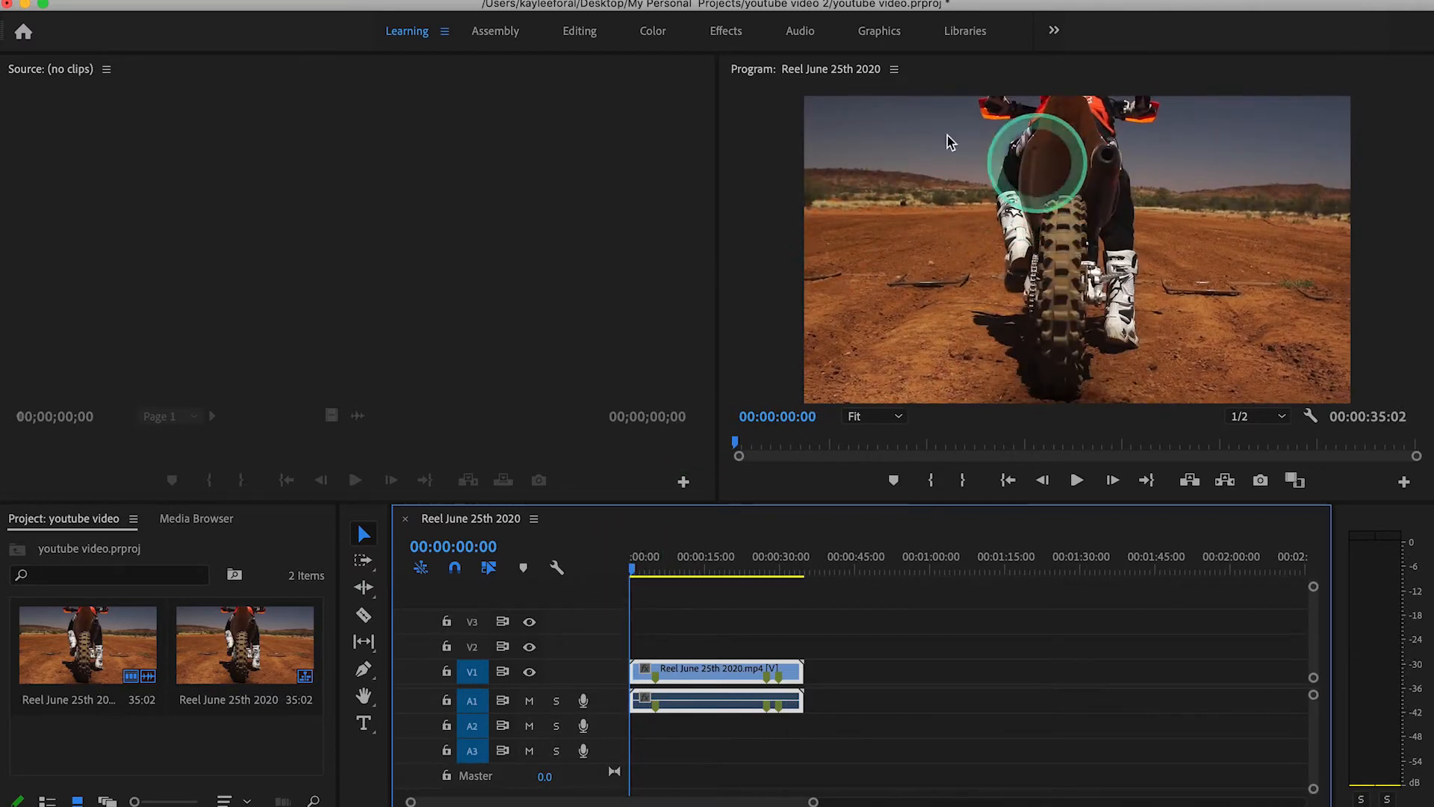
click(730, 269)
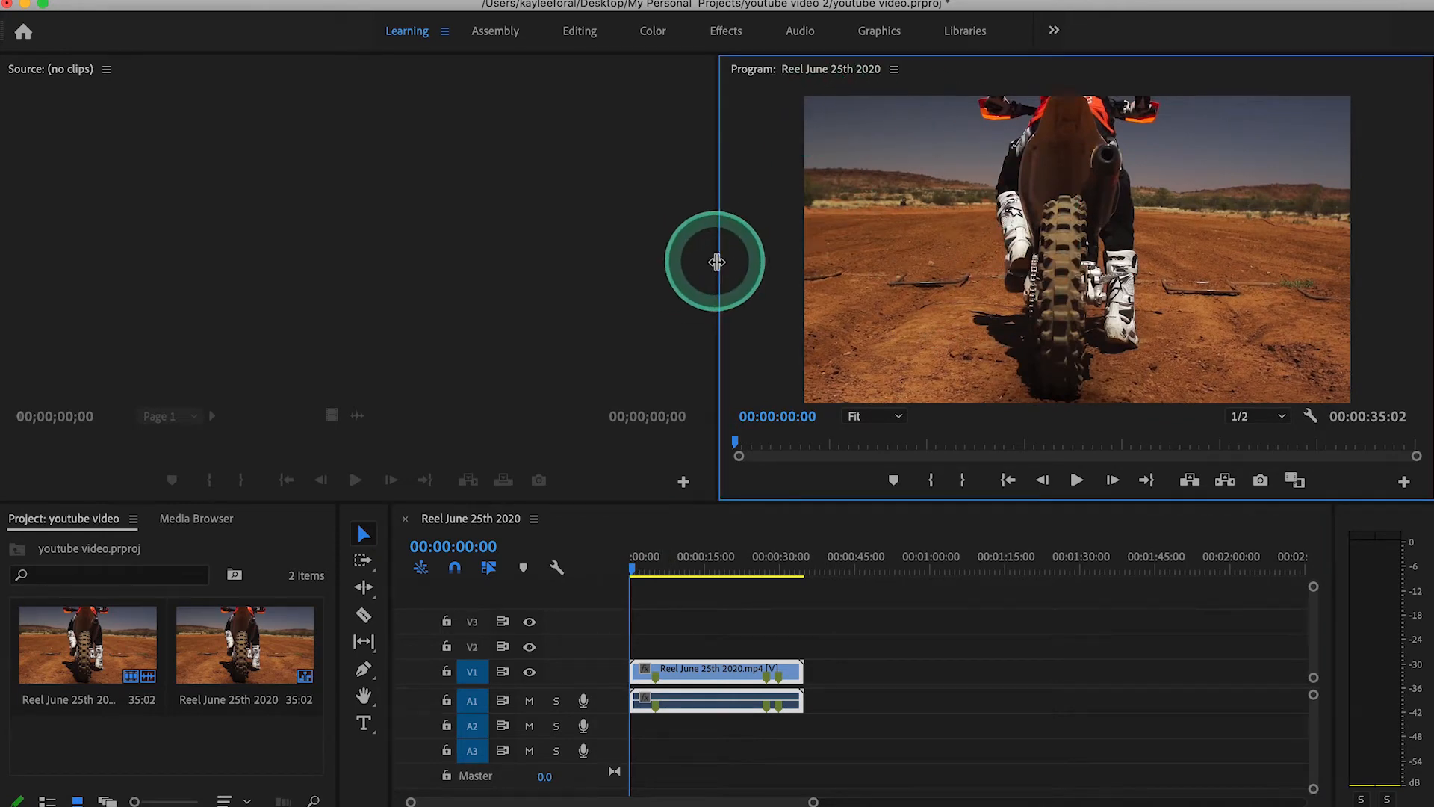
drag(717, 262, 437, 275)
click(827, 264)
key(super+equal)
key(super+equal)
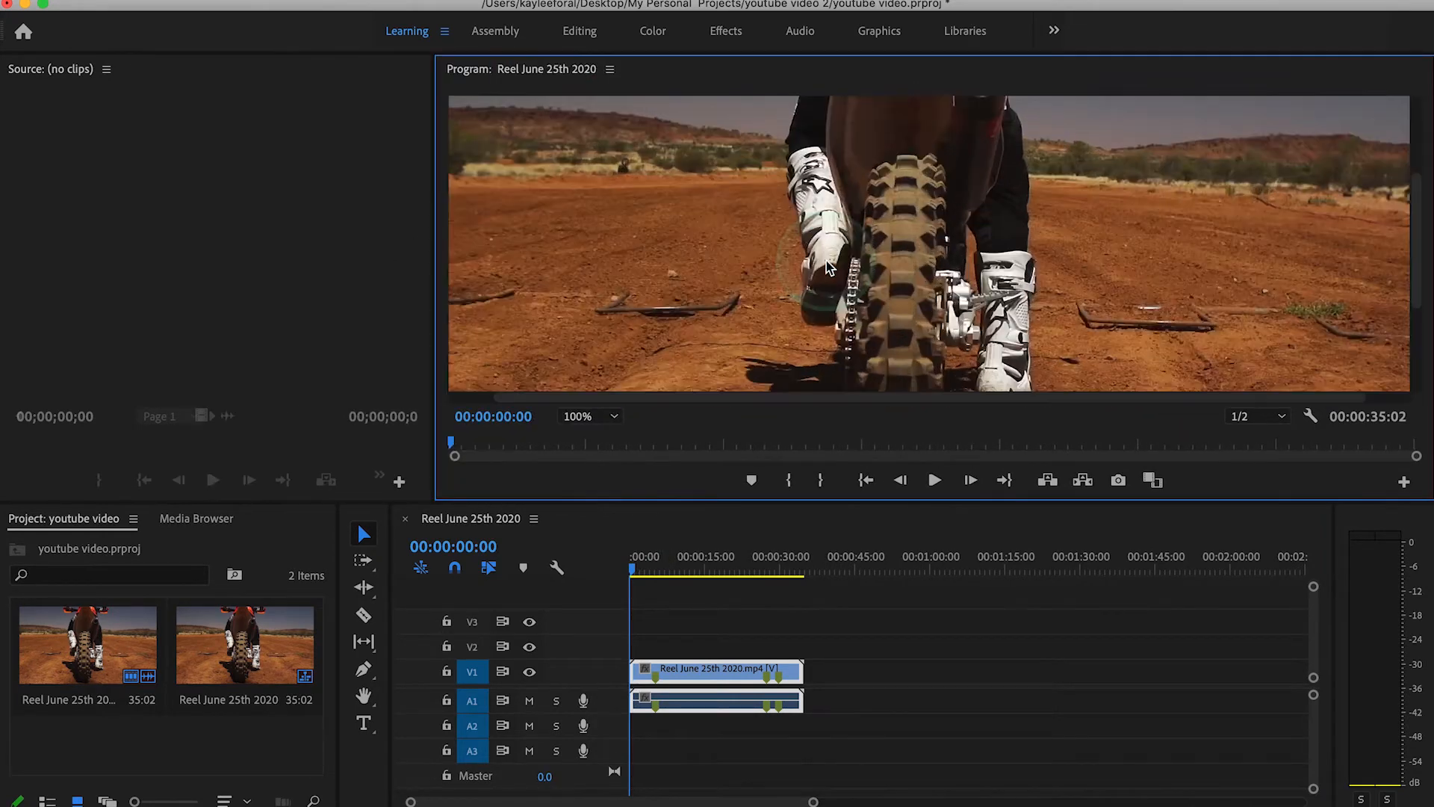
Zoom the Program monitor preview out to 50%
click(922, 211)
key(super+minus)
key(super+minus)
click(963, 228)
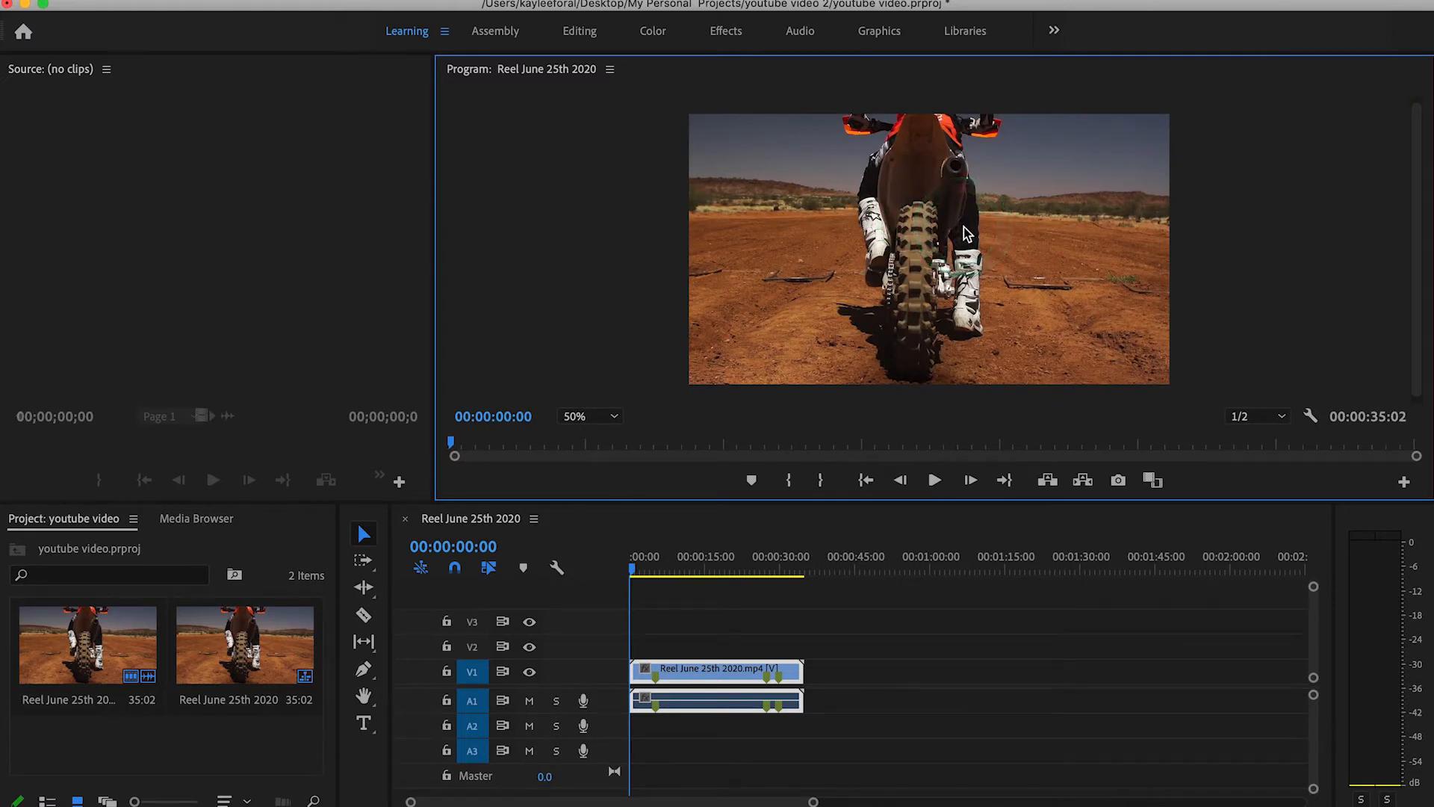
click(940, 222)
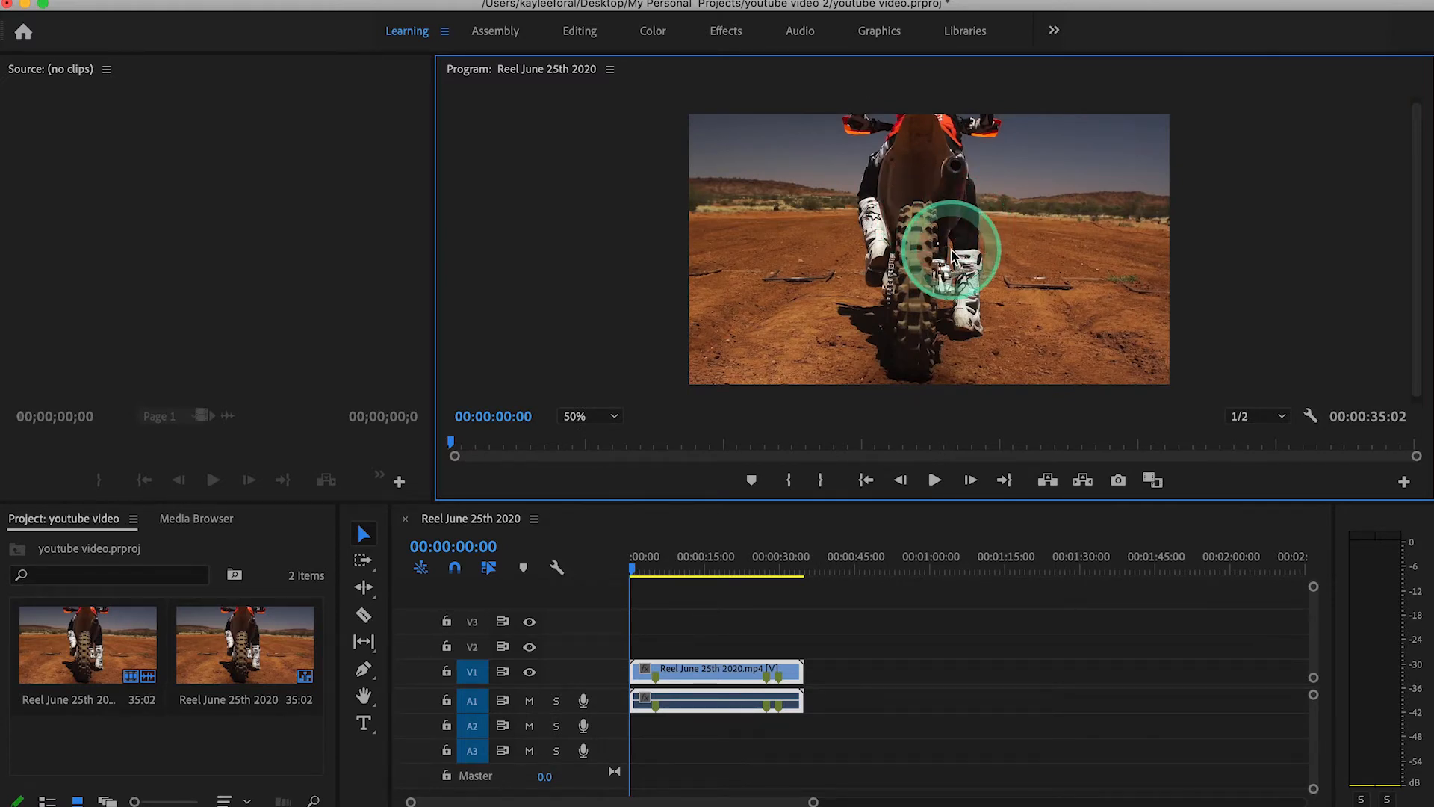
Maximize the Program monitor with its preview zoomed to 100%, and restore the panel layout
key(grave)
click(849, 329)
click(702, 342)
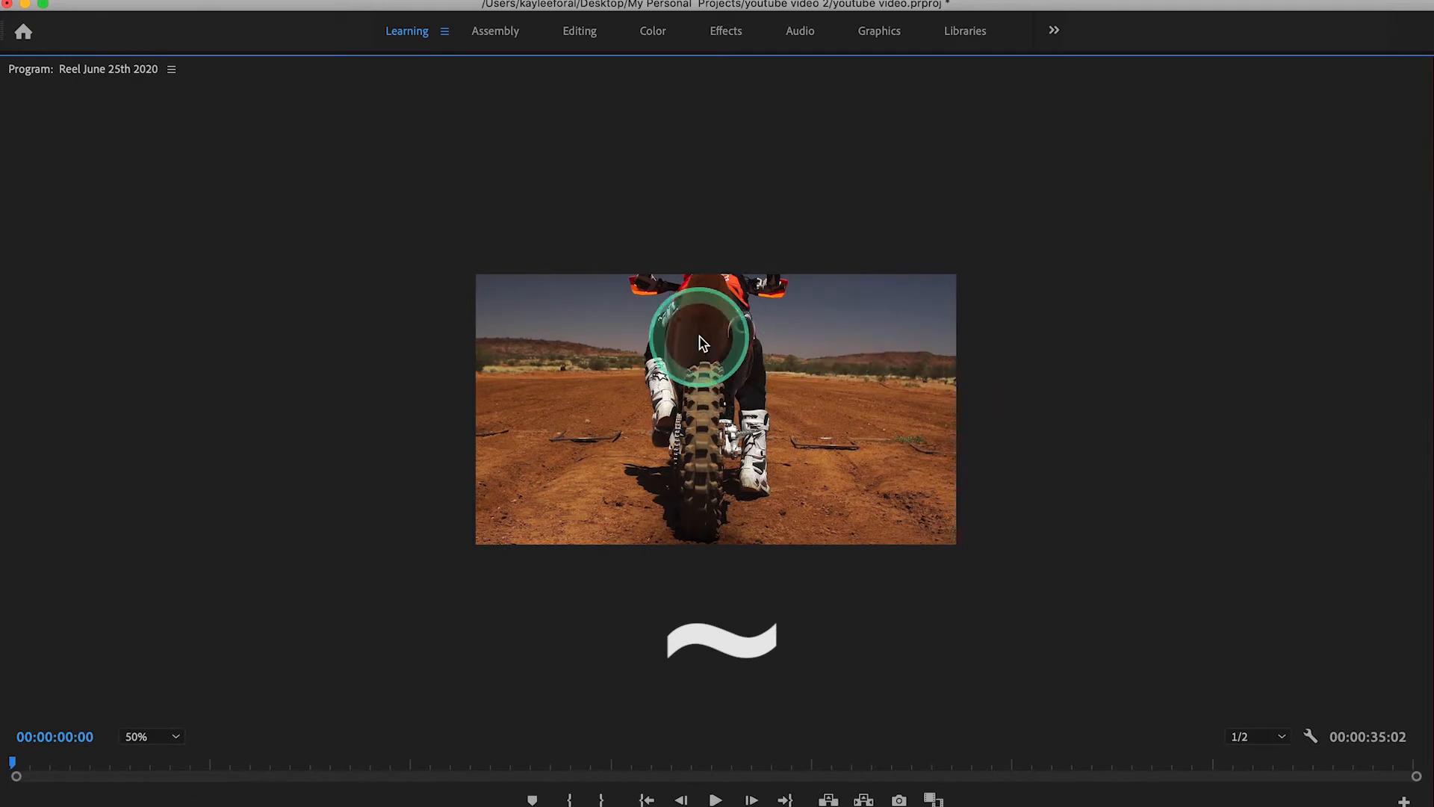
key(super+equal)
key(super+equal)
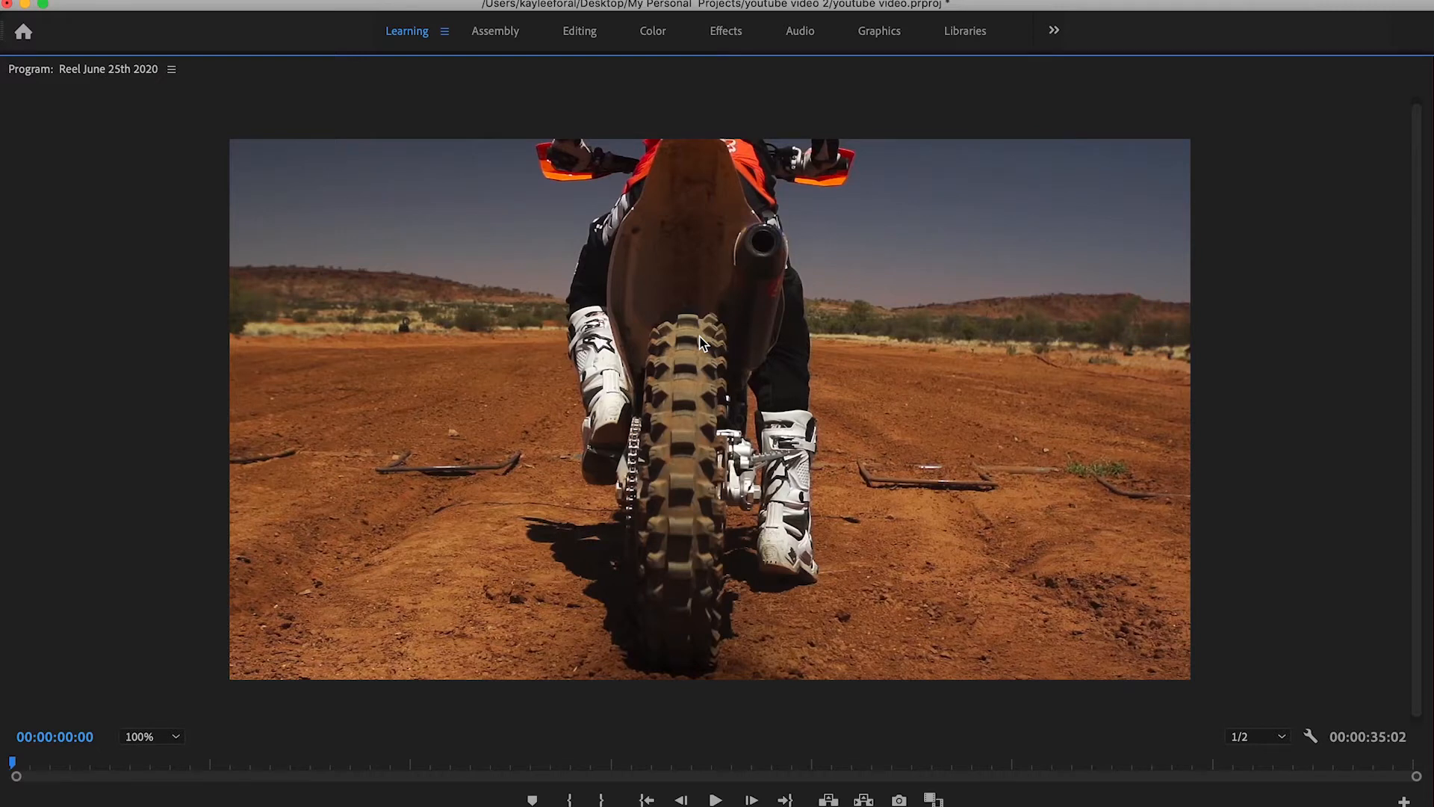
click(705, 339)
key(grave)
double_click(994, 249)
drag(956, 301, 1086, 215)
key(super+z)
Zoom the Program monitor preview out to 75% while it is maximized and restore the panel layout
click(709, 118)
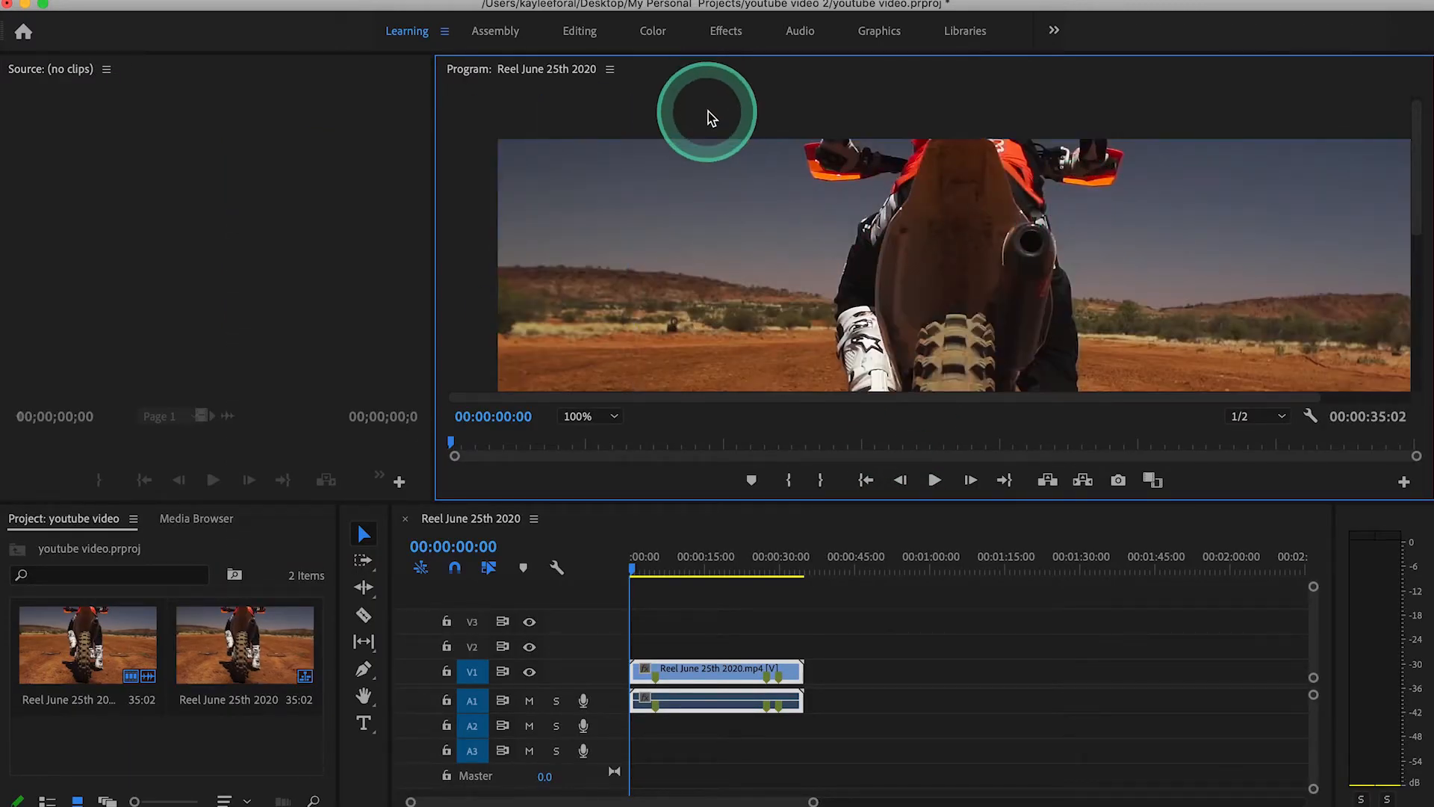
click(649, 129)
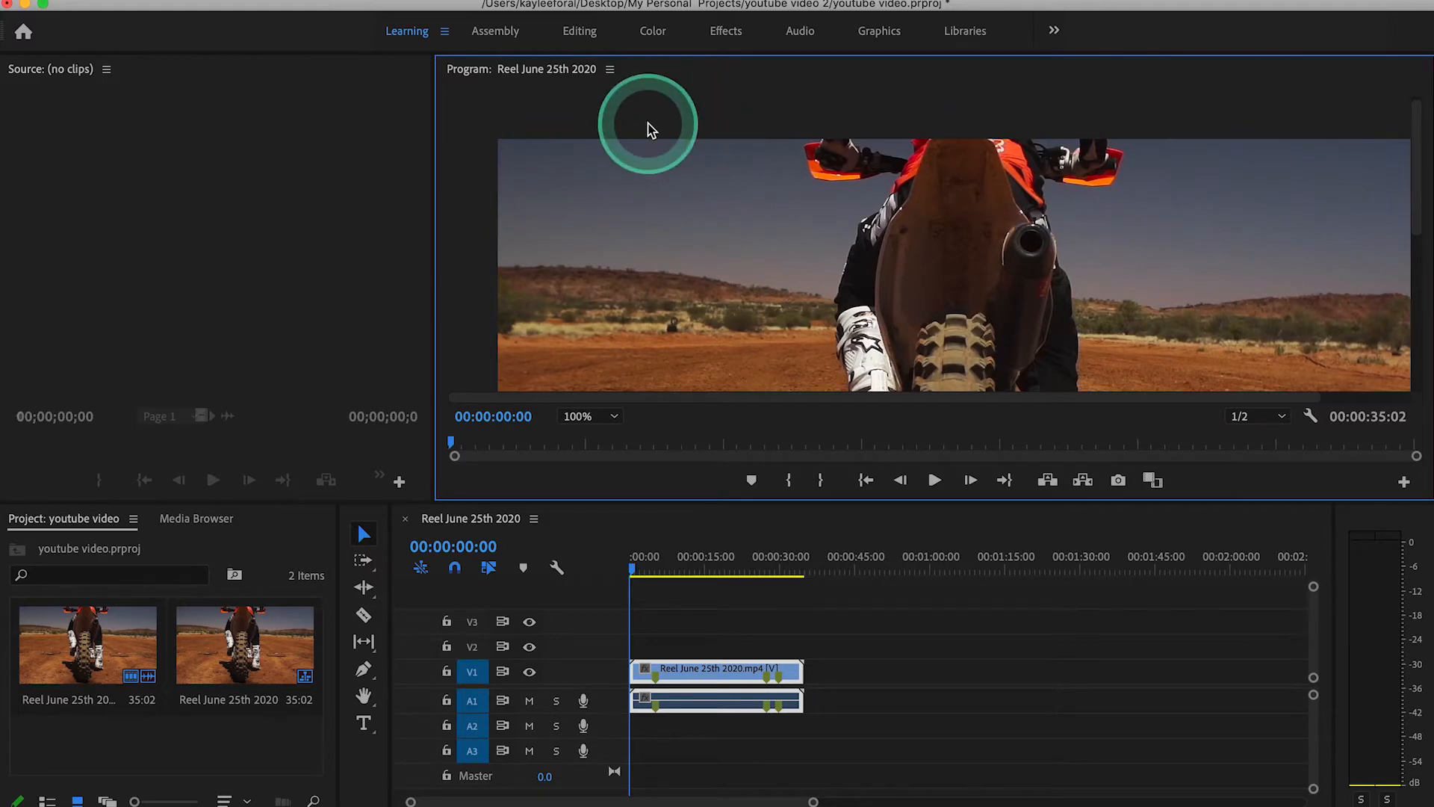
key(grave)
key(super+minus)
key(grave)
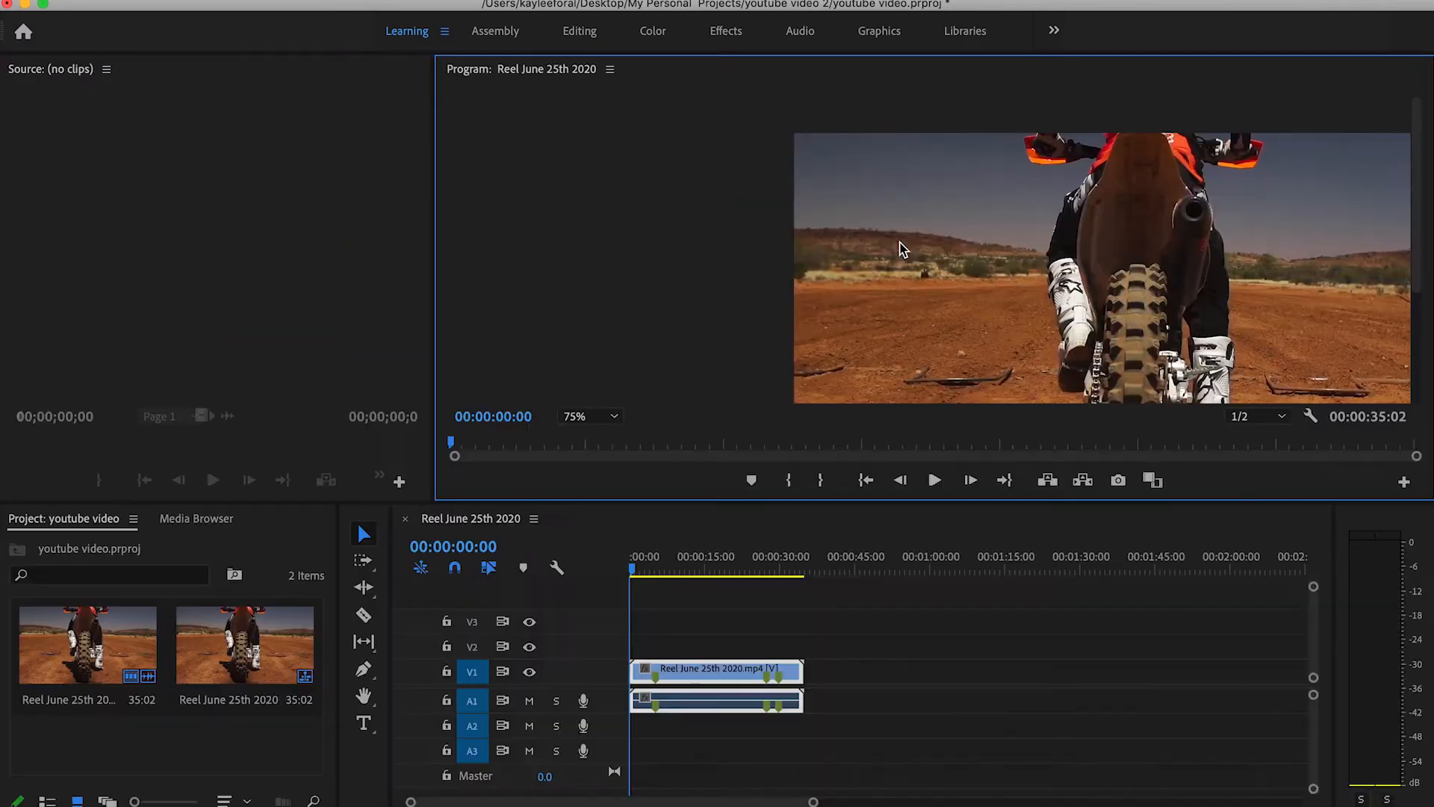
Narrow the Program monitor in favour of the Source monitor and set its preview zoom to 50%
key(super+minus)
key(super+minus)
click(718, 247)
click(437, 182)
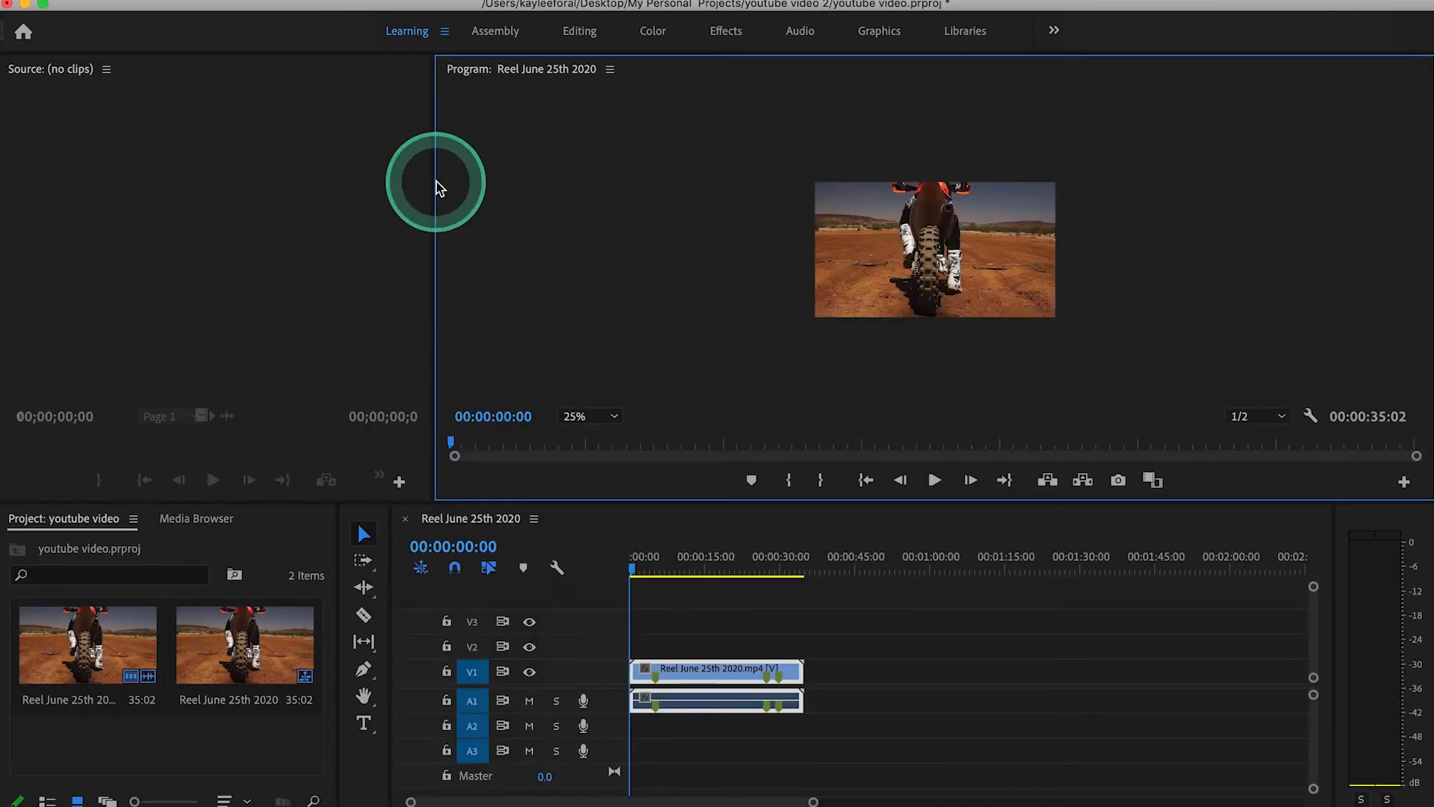
drag(434, 183, 799, 186)
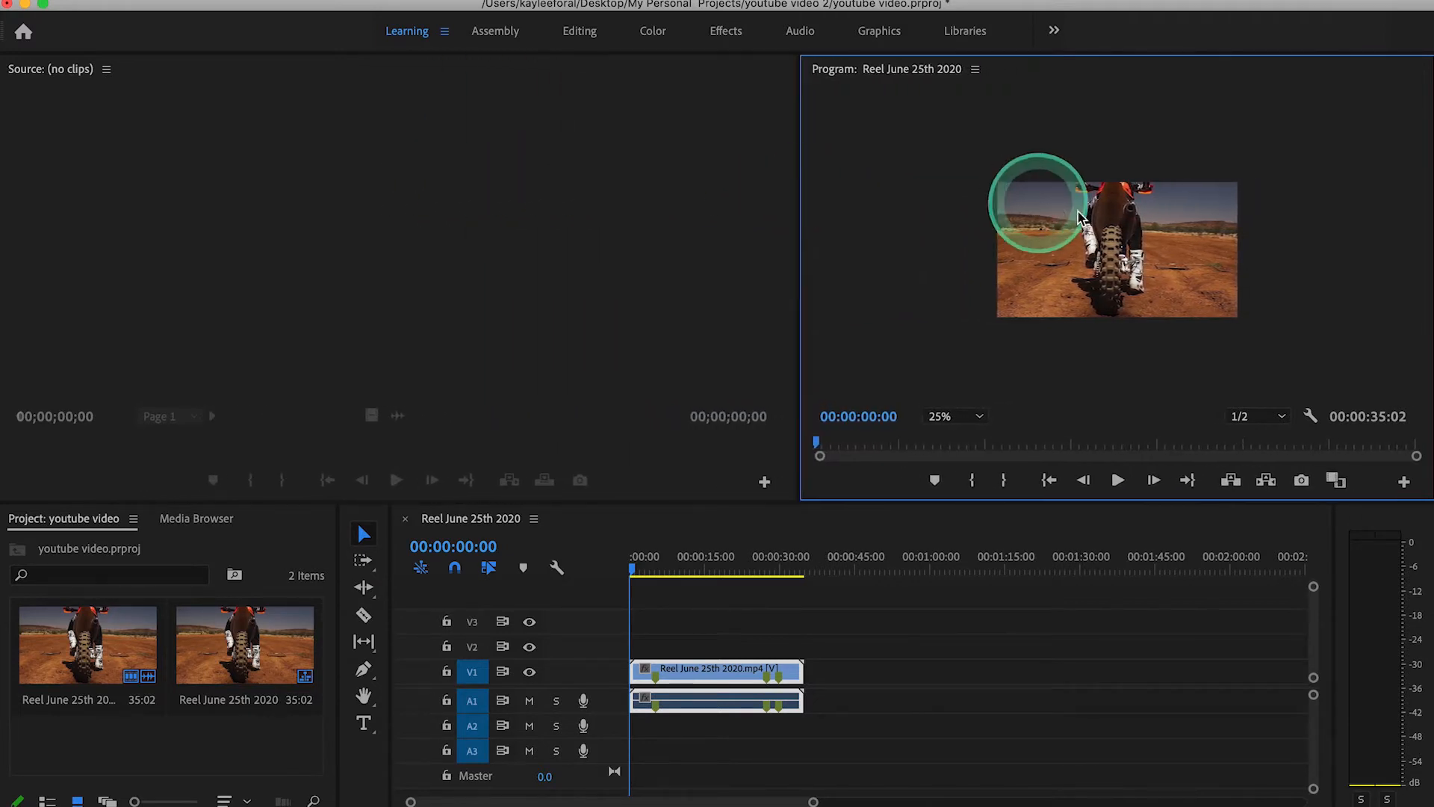
key(super+equal)
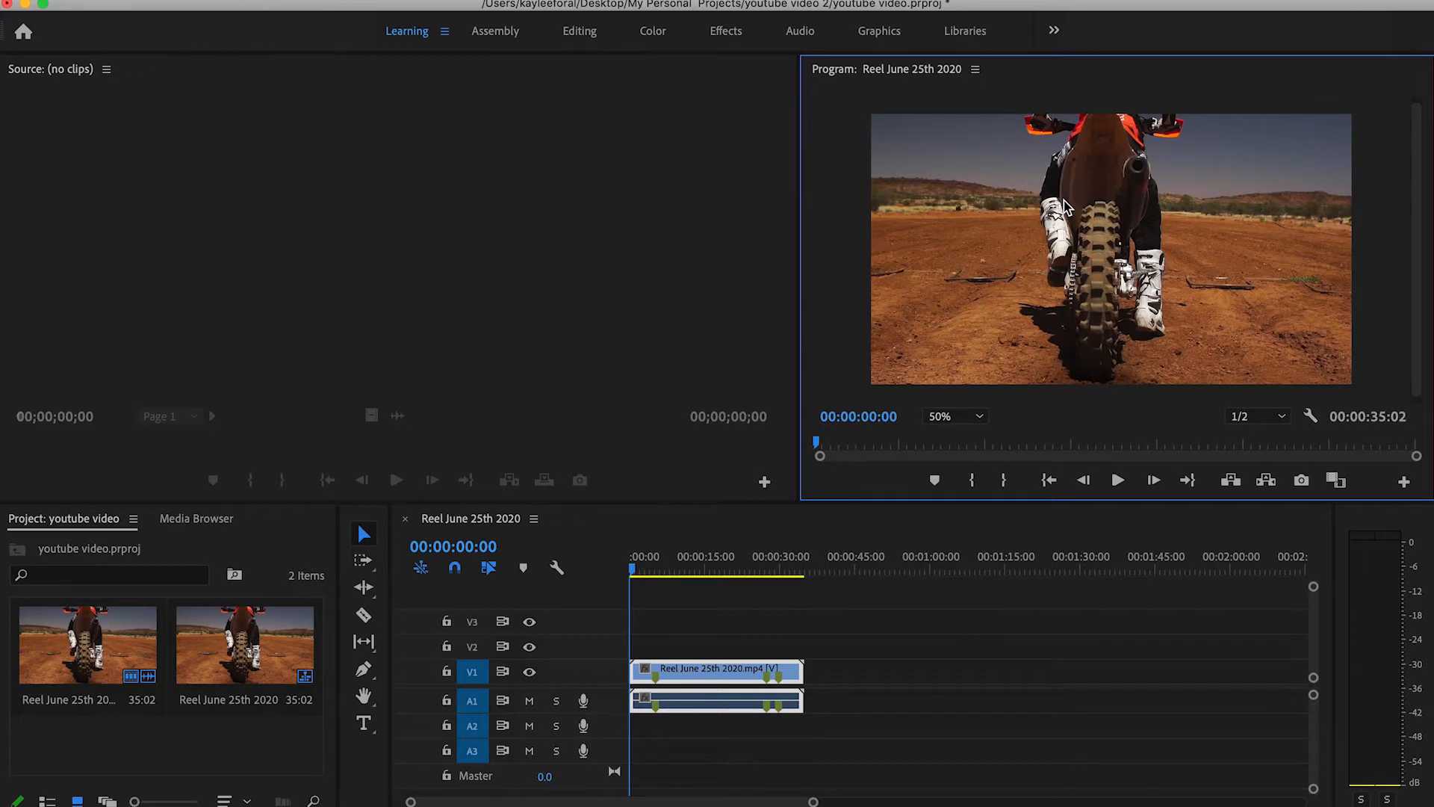
click(1385, 619)
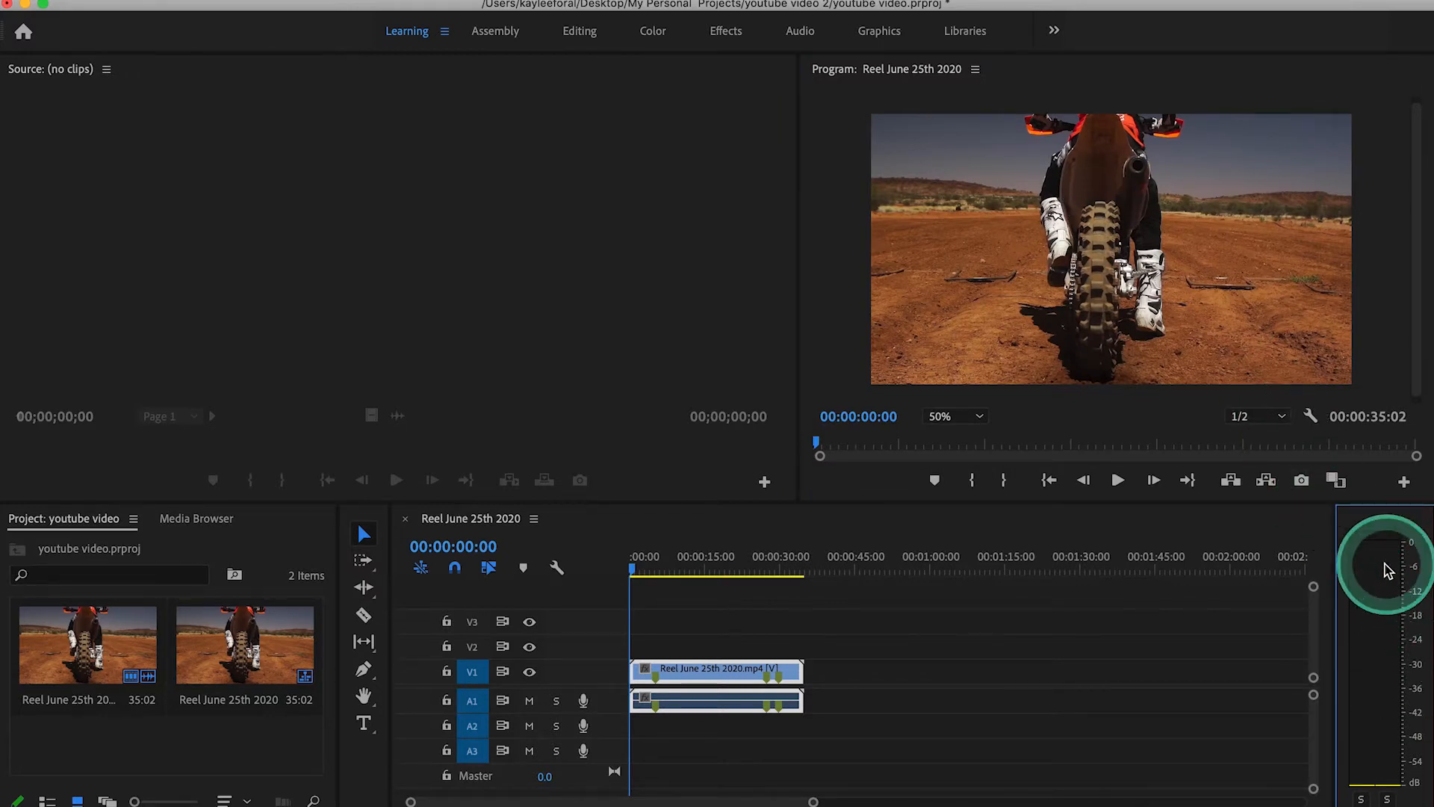
key(minus)
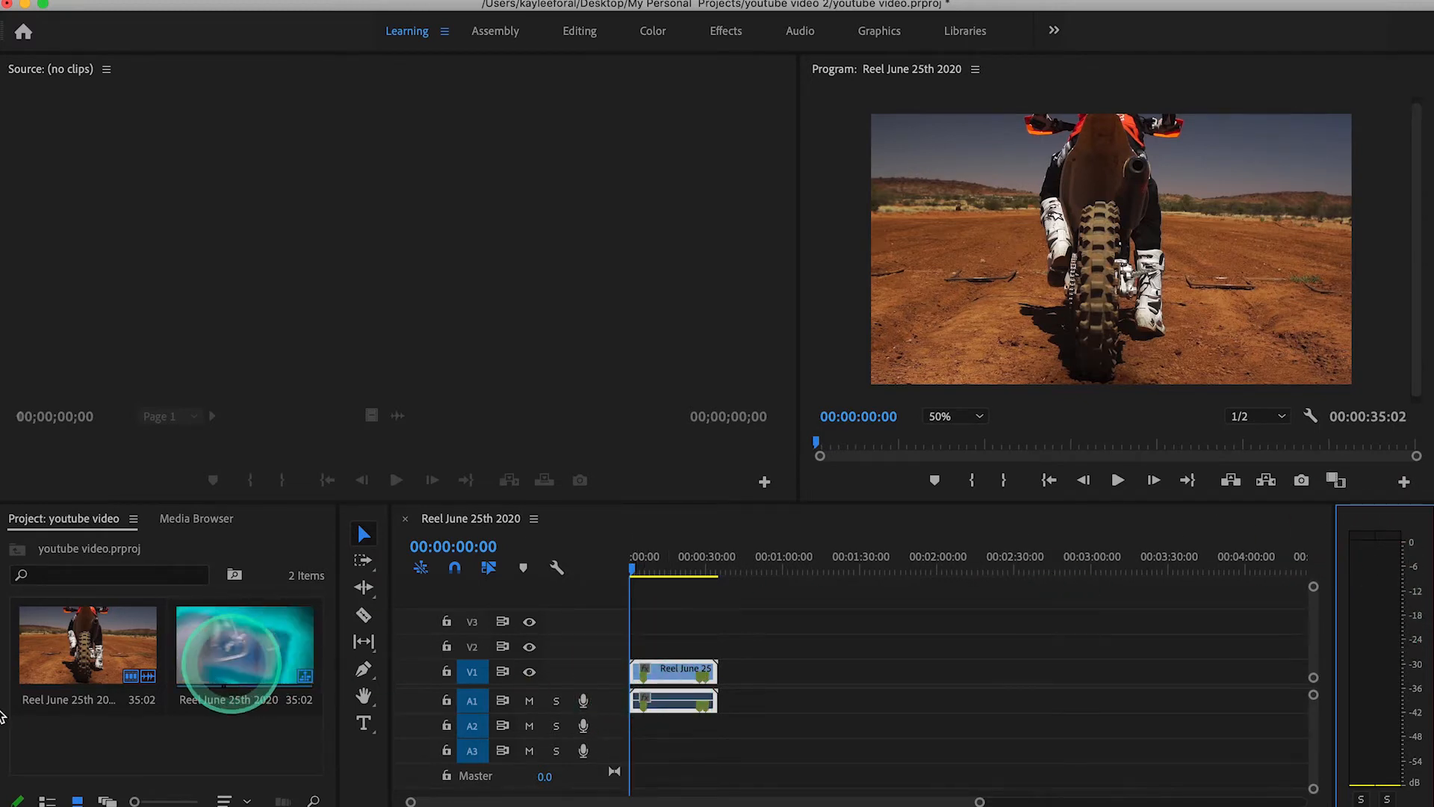
mouse_move(5, 707)
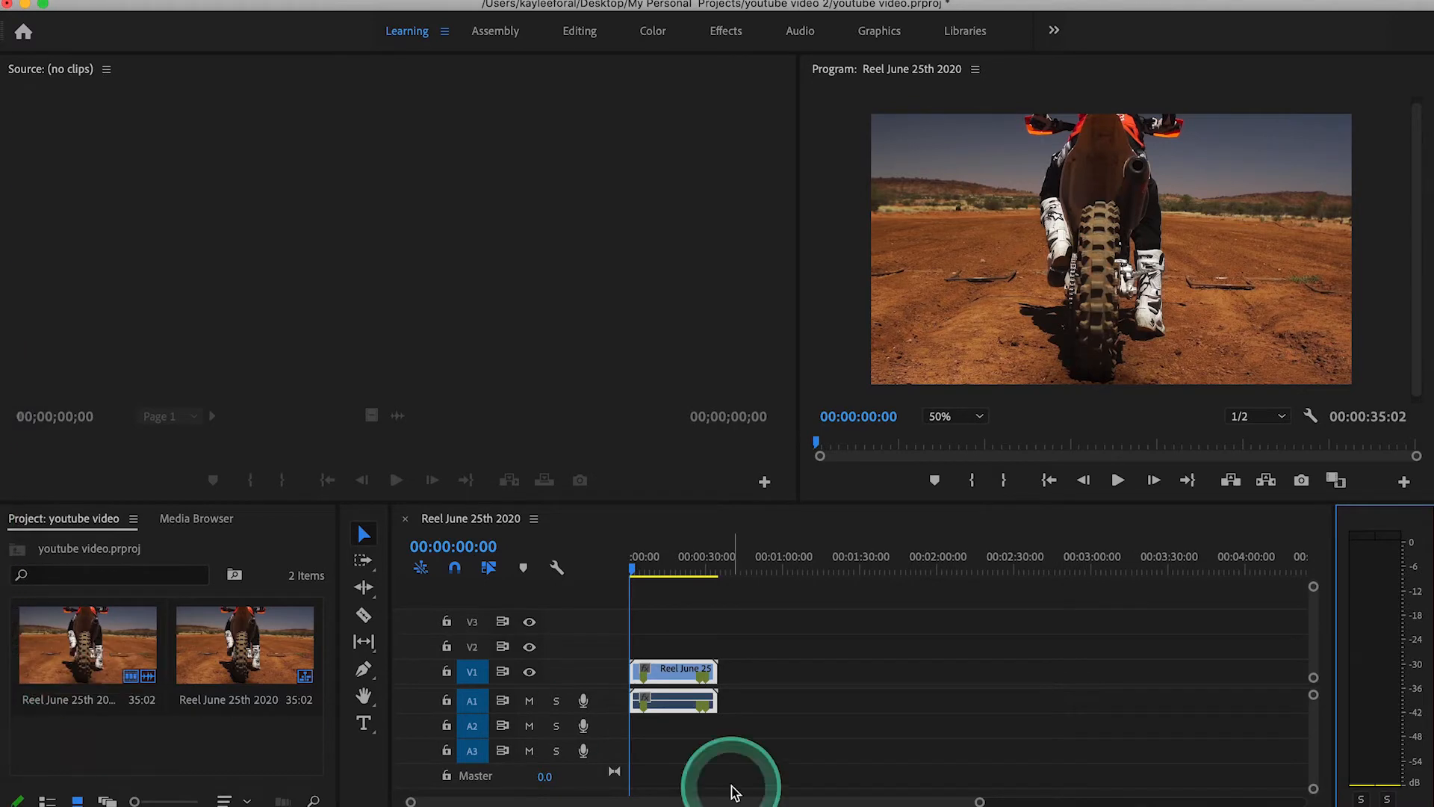
click(673, 676)
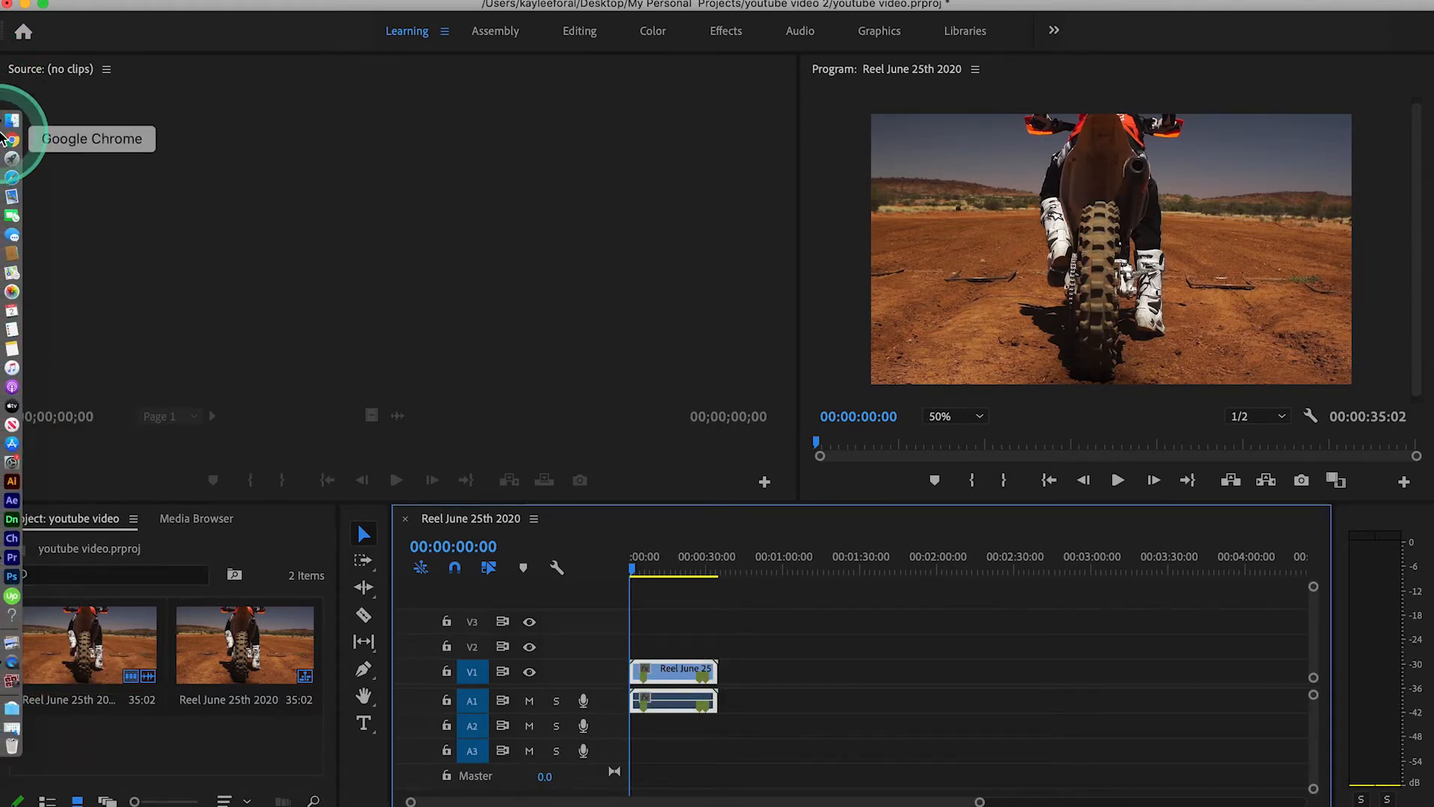
Search this Mac for "final" in Finder and add final 6.mp4 to the project, minimizing the Finder window
click(7, 127)
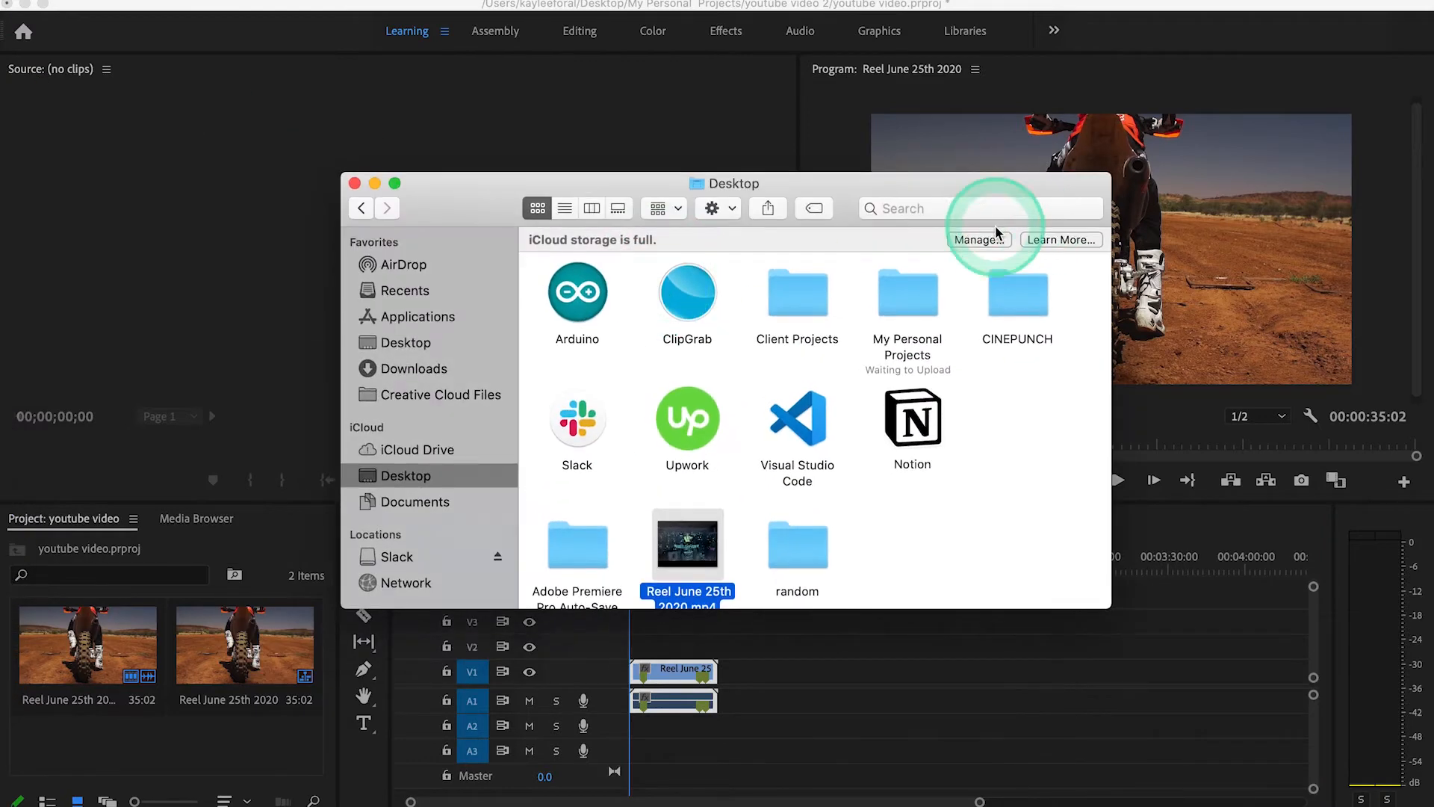
click(986, 210)
text(final )
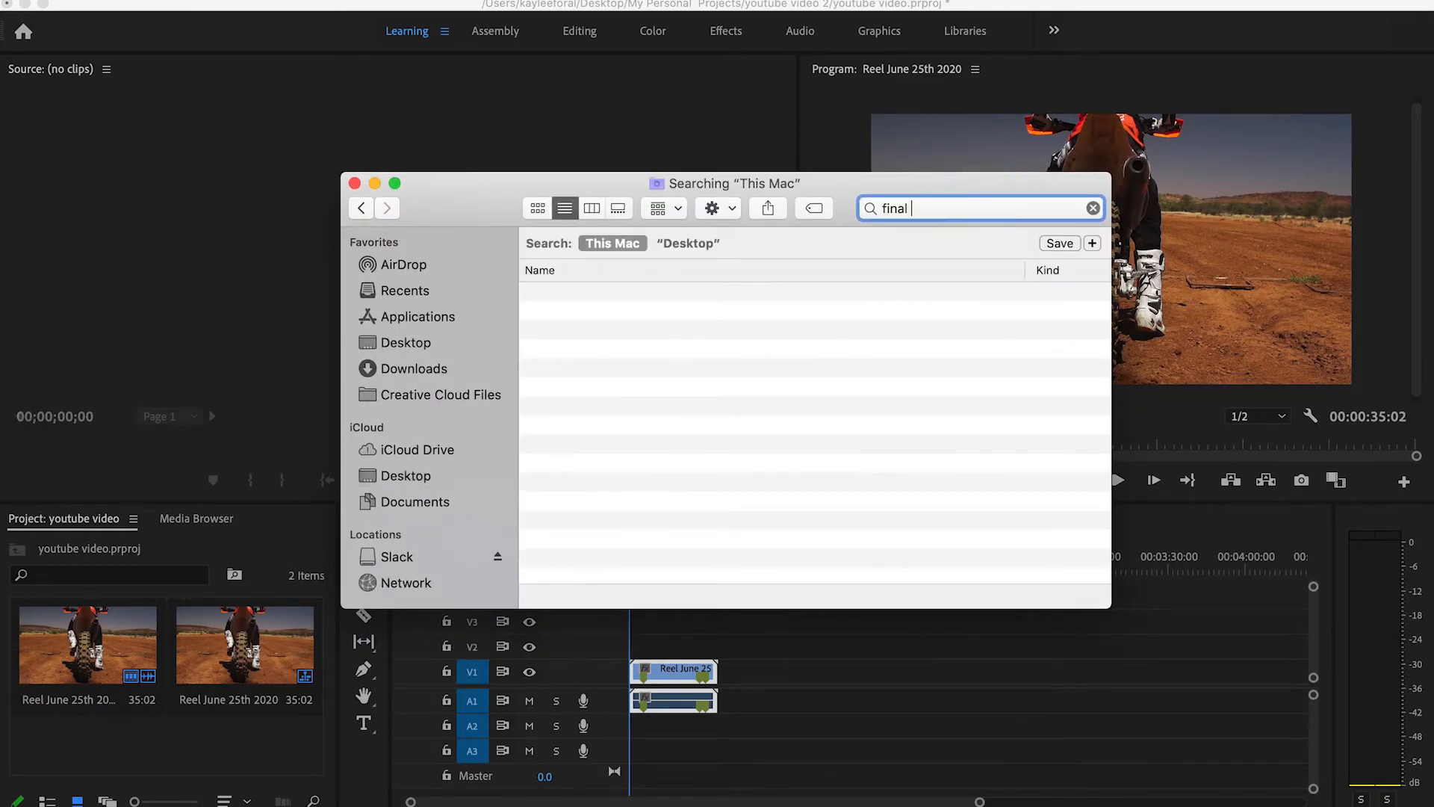
text(re)
key(BackSpace)
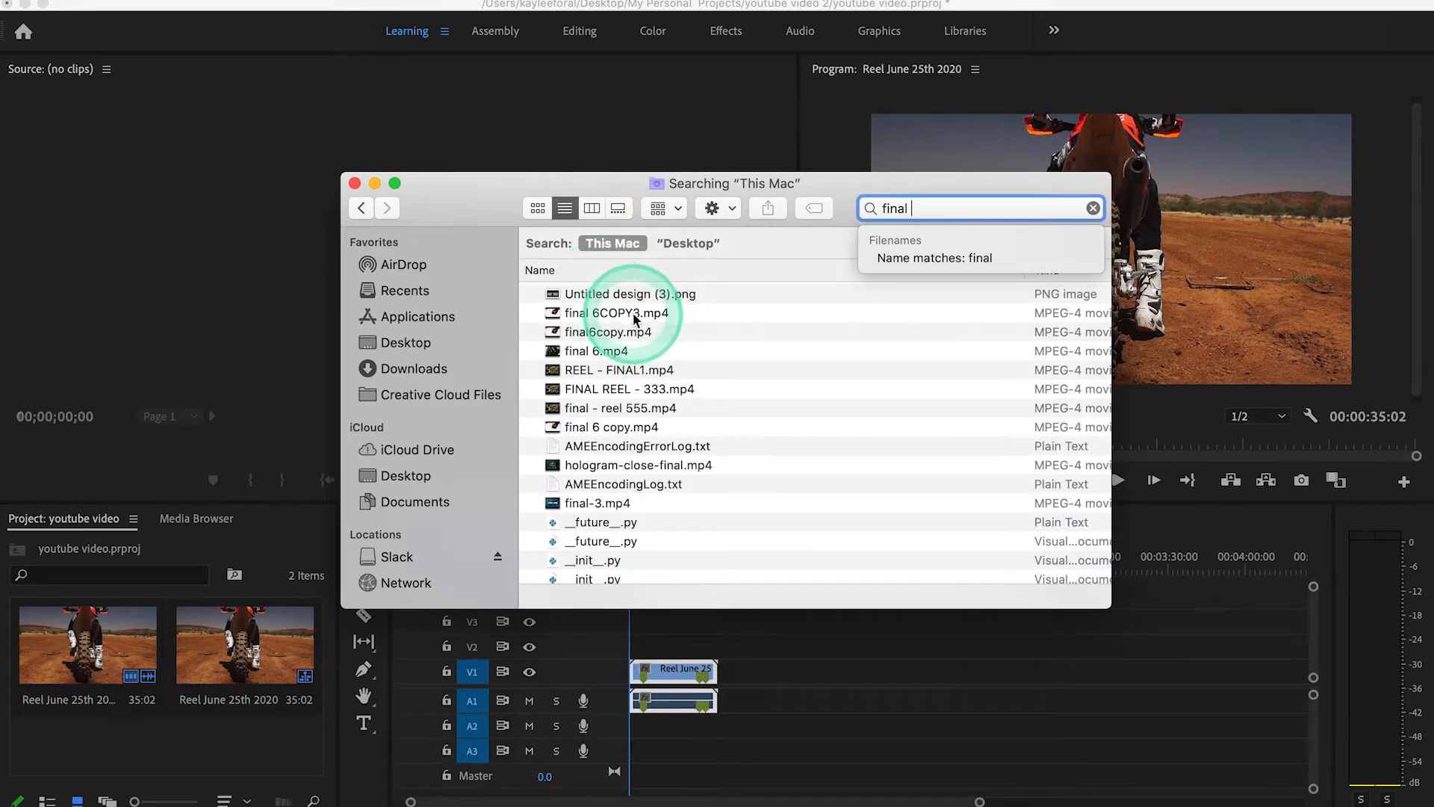
drag(594, 351, 123, 721)
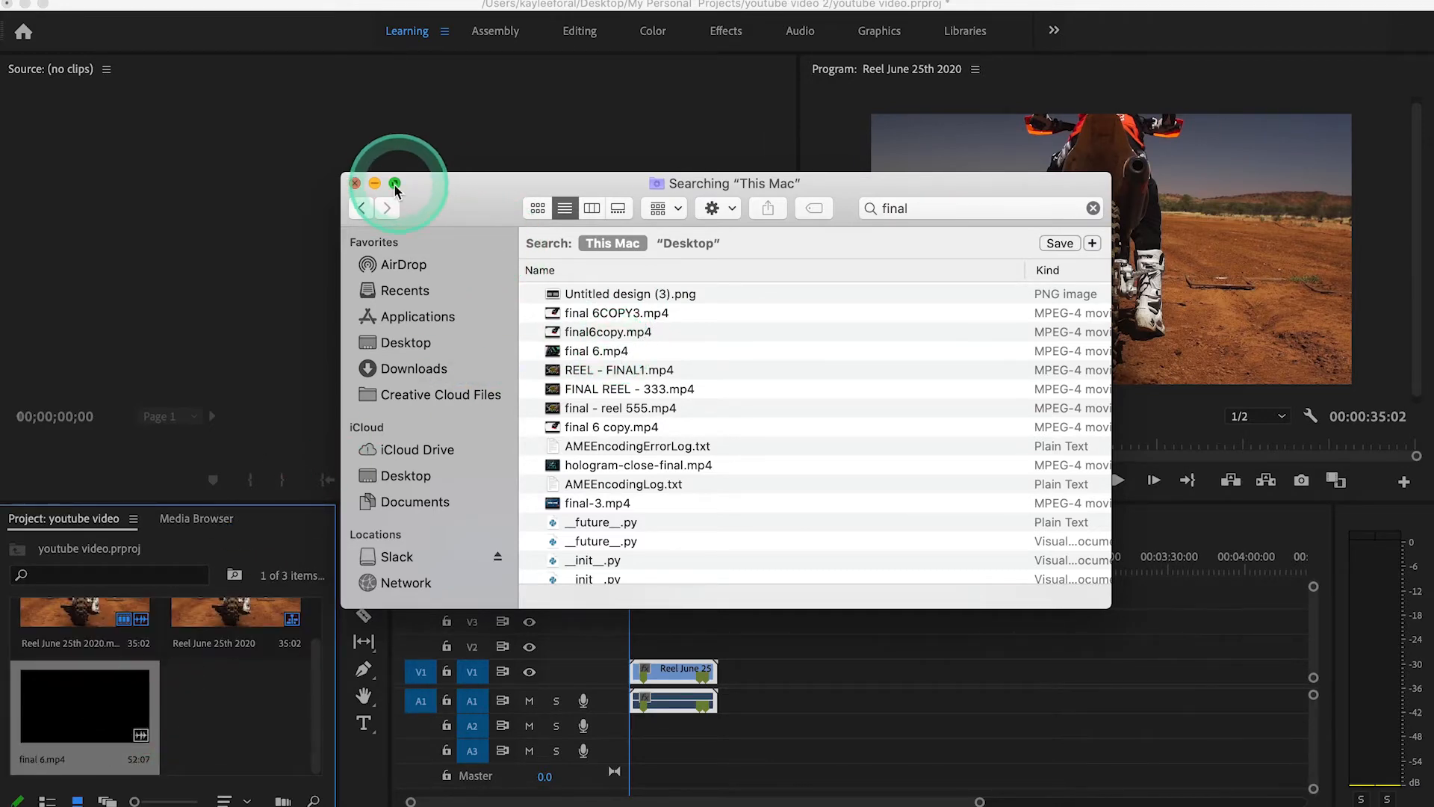
click(375, 183)
Replace the reel clip in the timeline with final 6.mp4, placed at the start of tracks V1 and A1
click(677, 668)
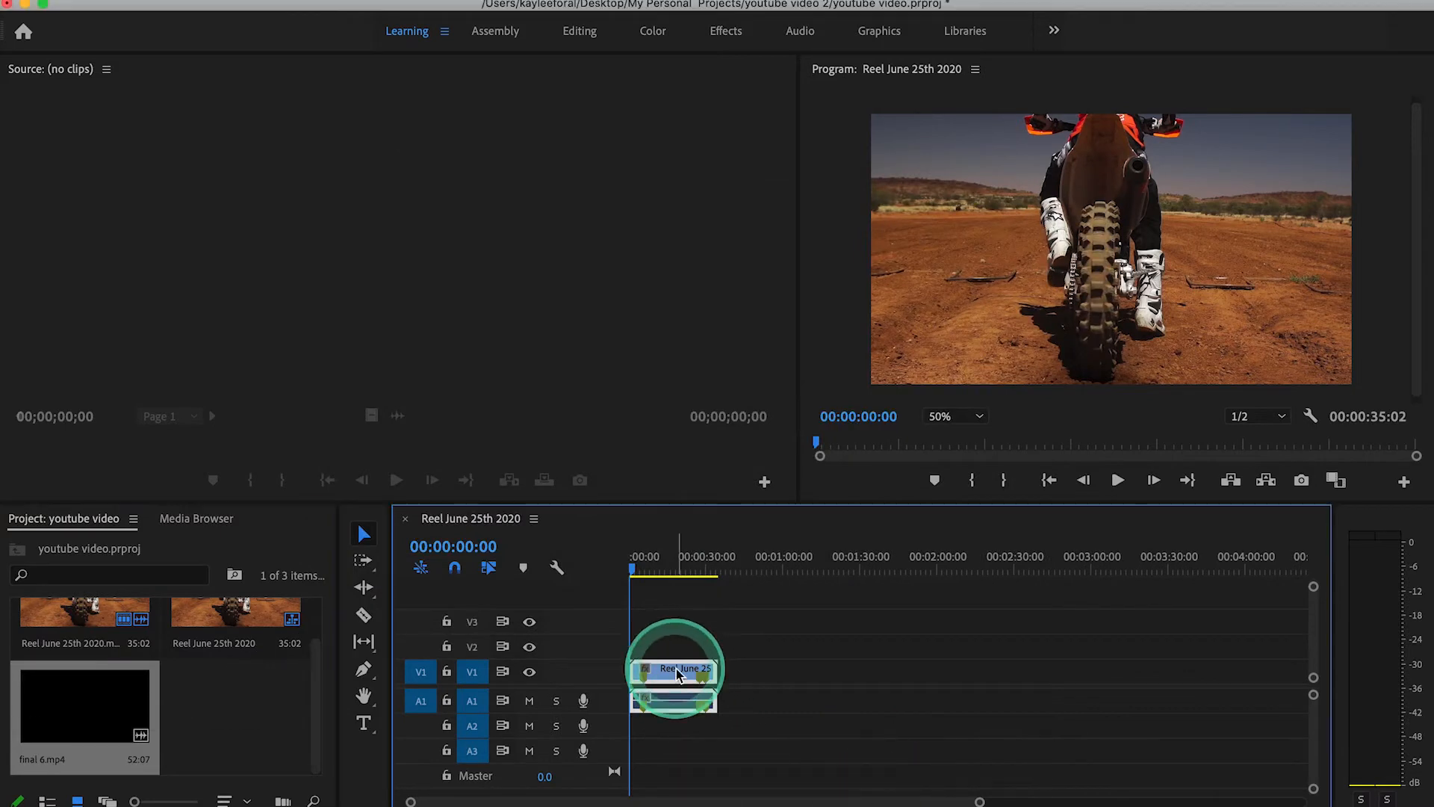
key(Delete)
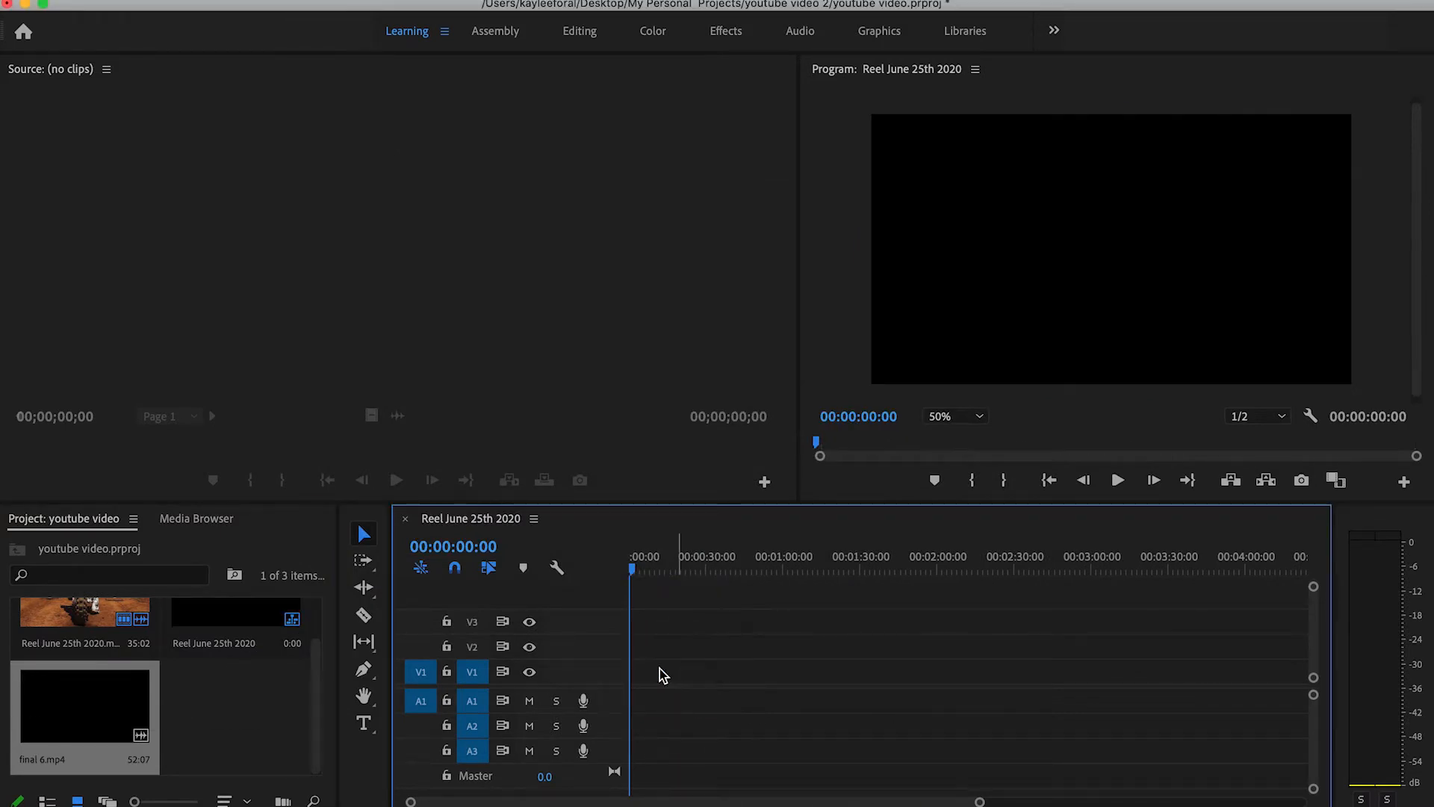
click(66, 736)
drag(66, 736, 628, 665)
Play the first seconds of final 6.mp4 to examine its audio levels on the meters, and raise the system volume
click(706, 683)
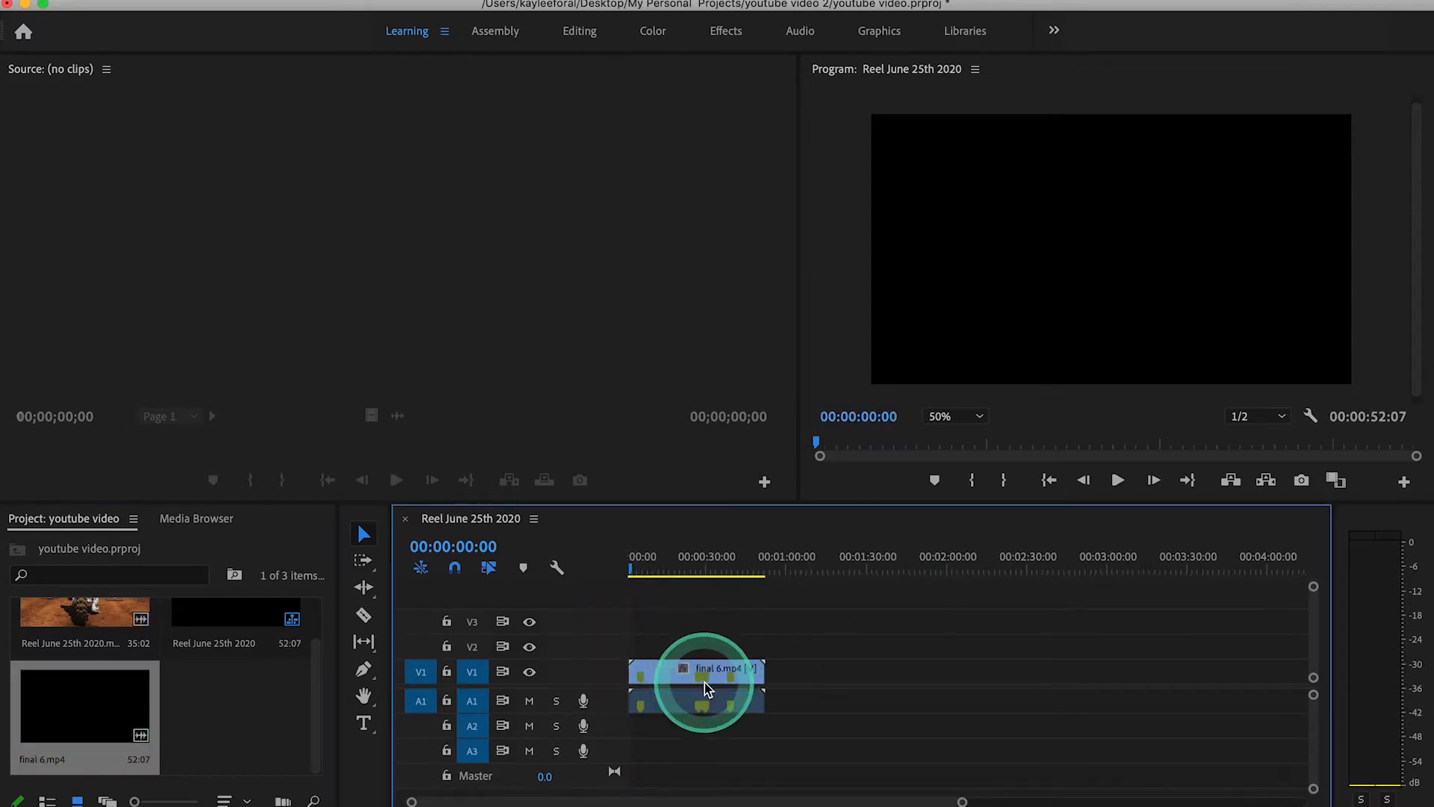
key(=)
key(=)
key(space)
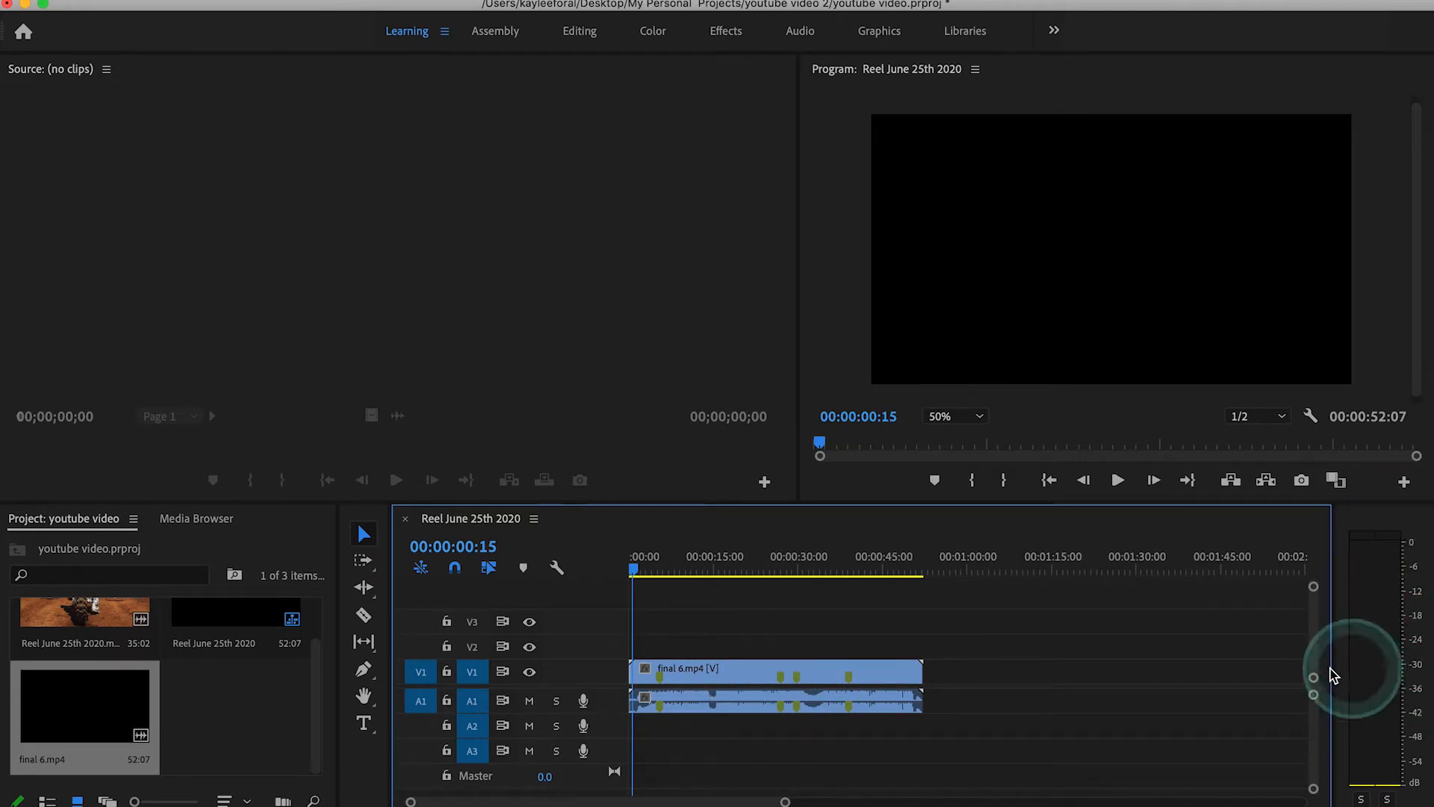
click(1401, 651)
key(space)
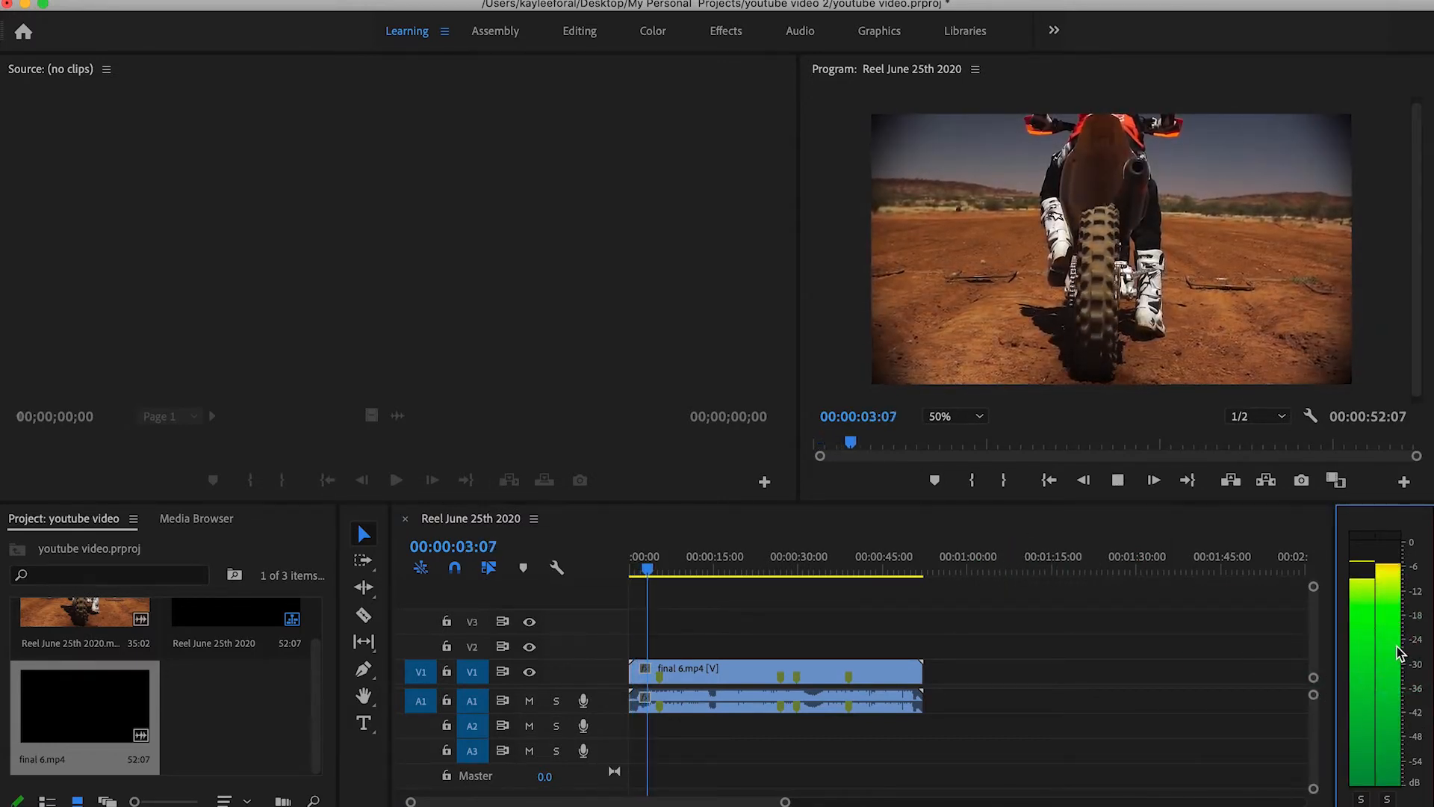
key(space)
key(XF86AudioRaiseVolume)
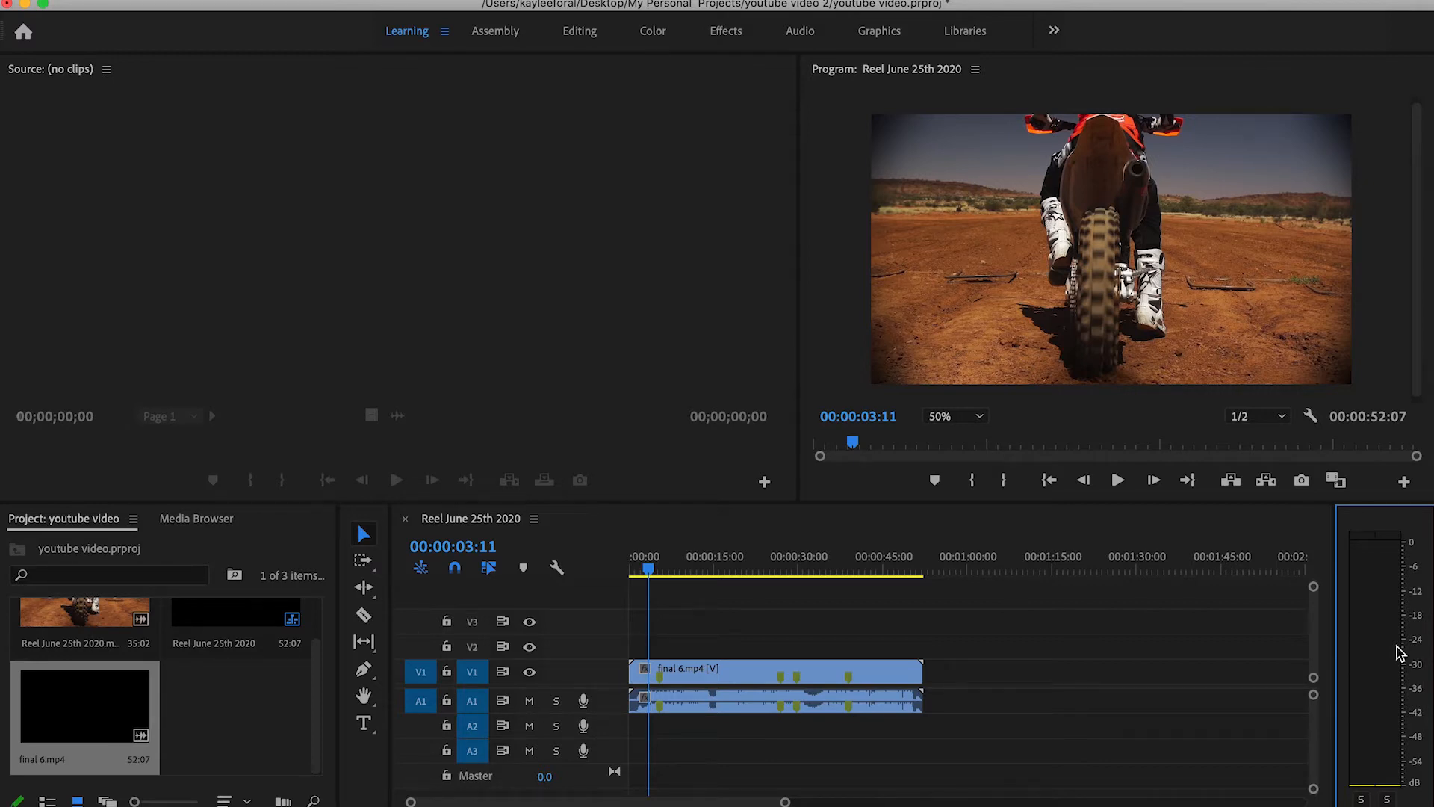
Resume playback of final 6.mp4 to check the audio meters for peaks, lower the system volume, and stop at 00:00:08:03
click(730, 615)
key(space)
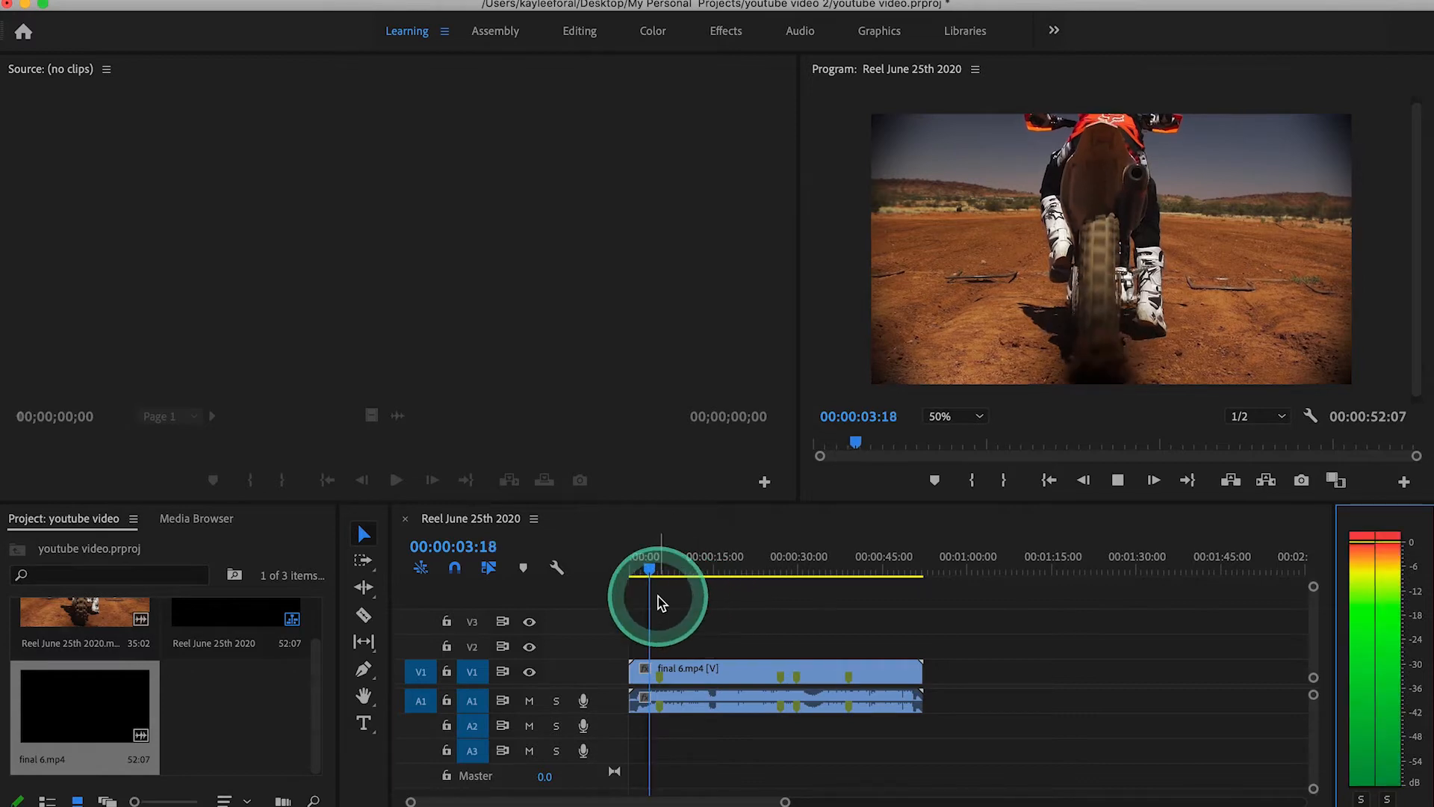
click(658, 596)
key(XF86AudioLowerVolume)
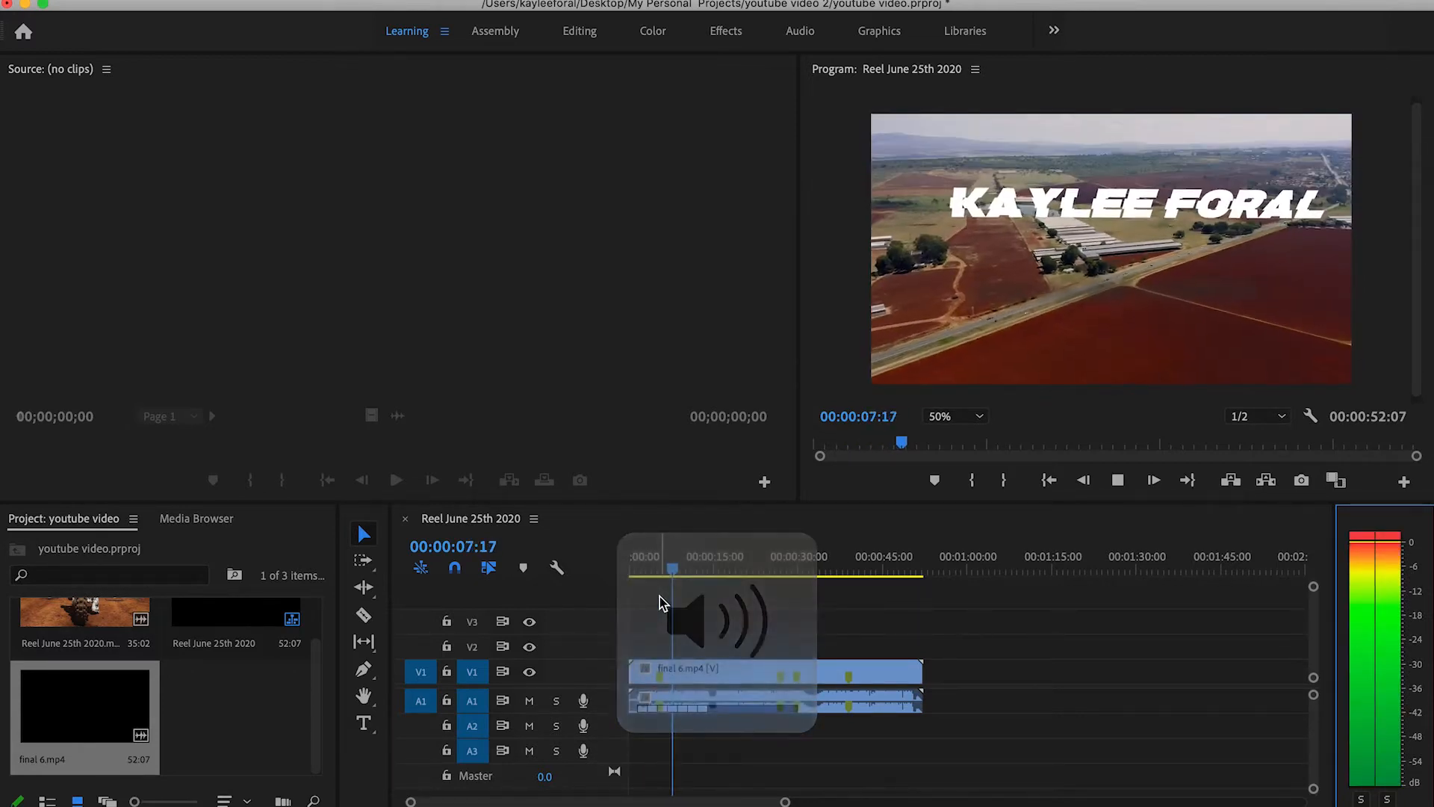
key(space)
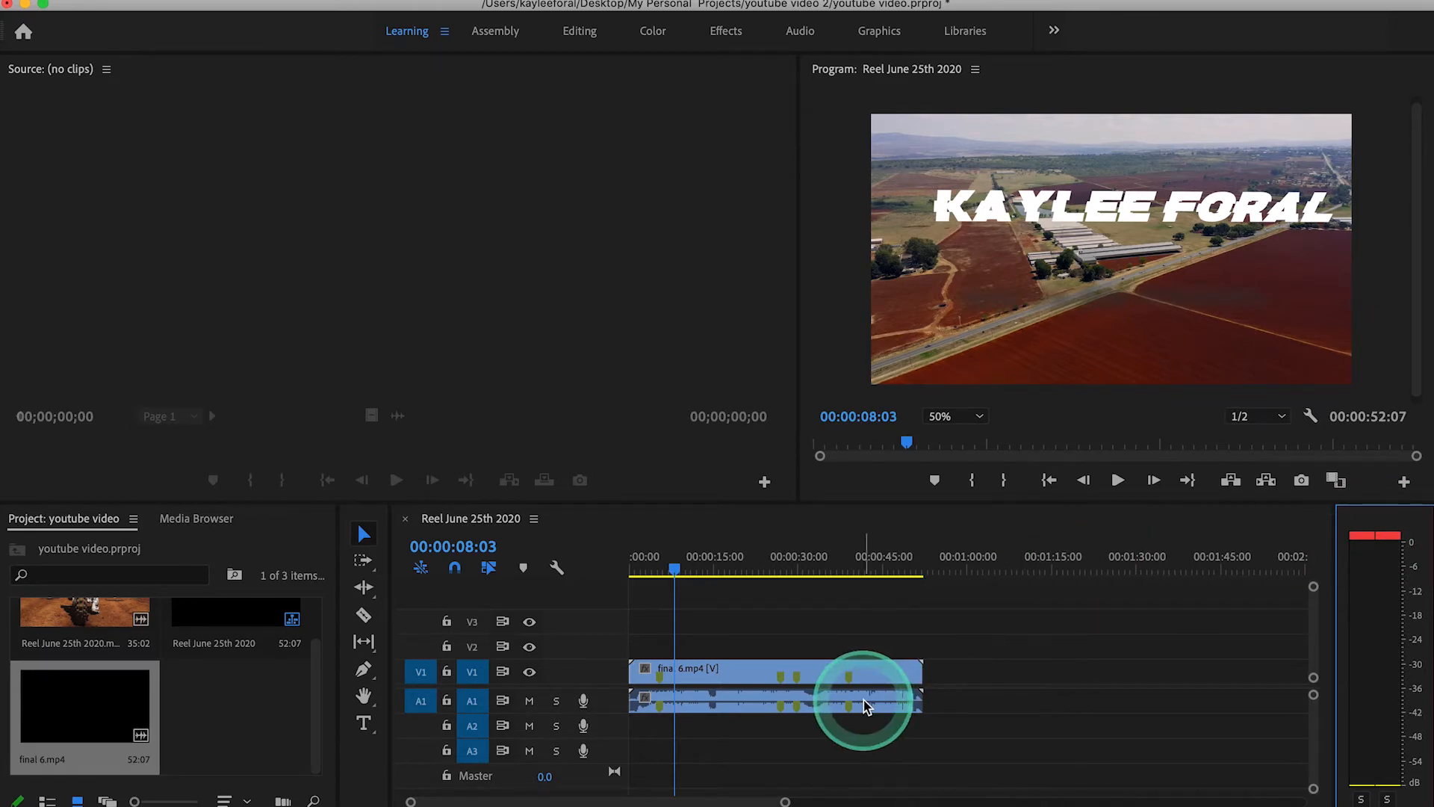
Increase the height of the audio tracks to show the waveform of final 6.mp4 in detail
scroll(865, 706, up, 3)
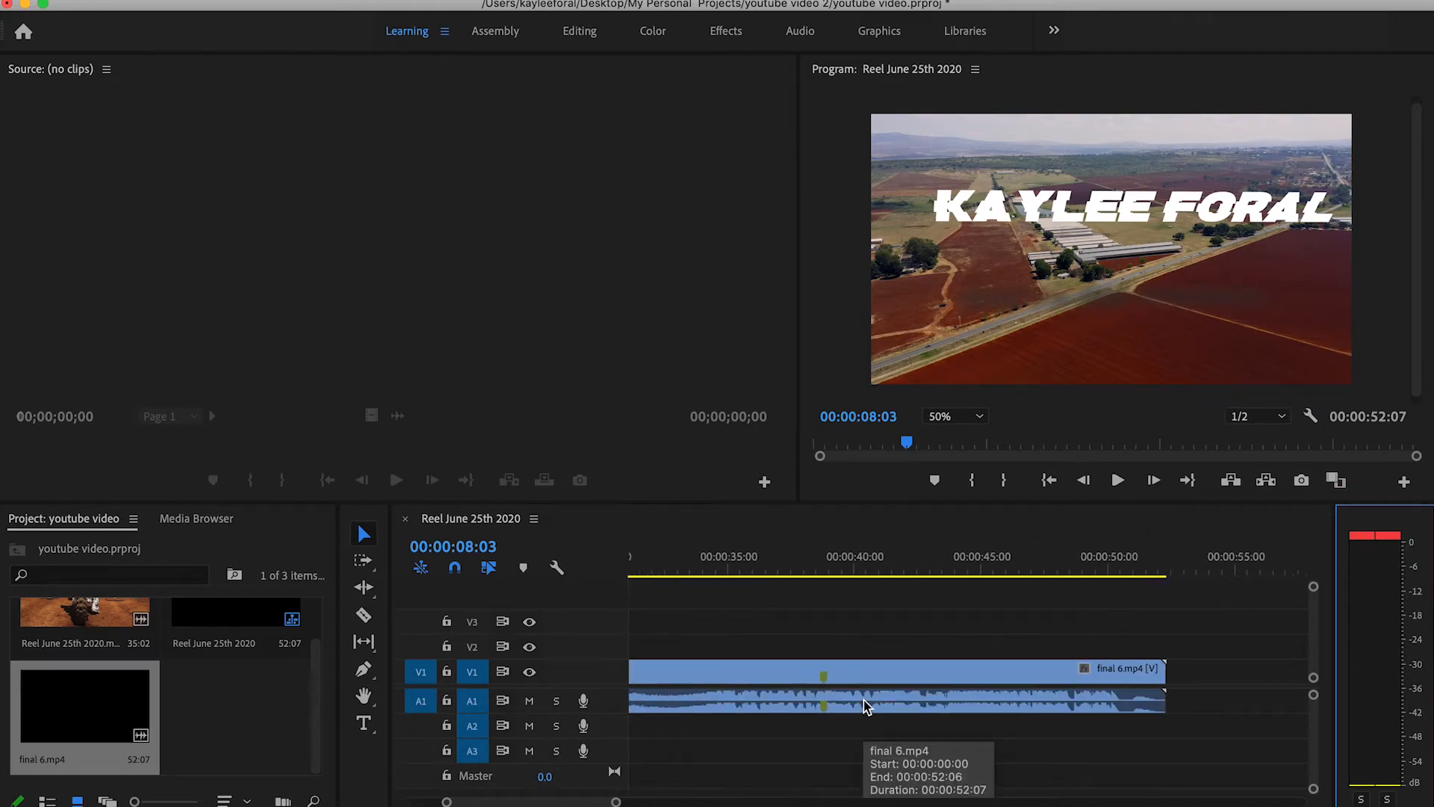
scroll(865, 706, up, 10)
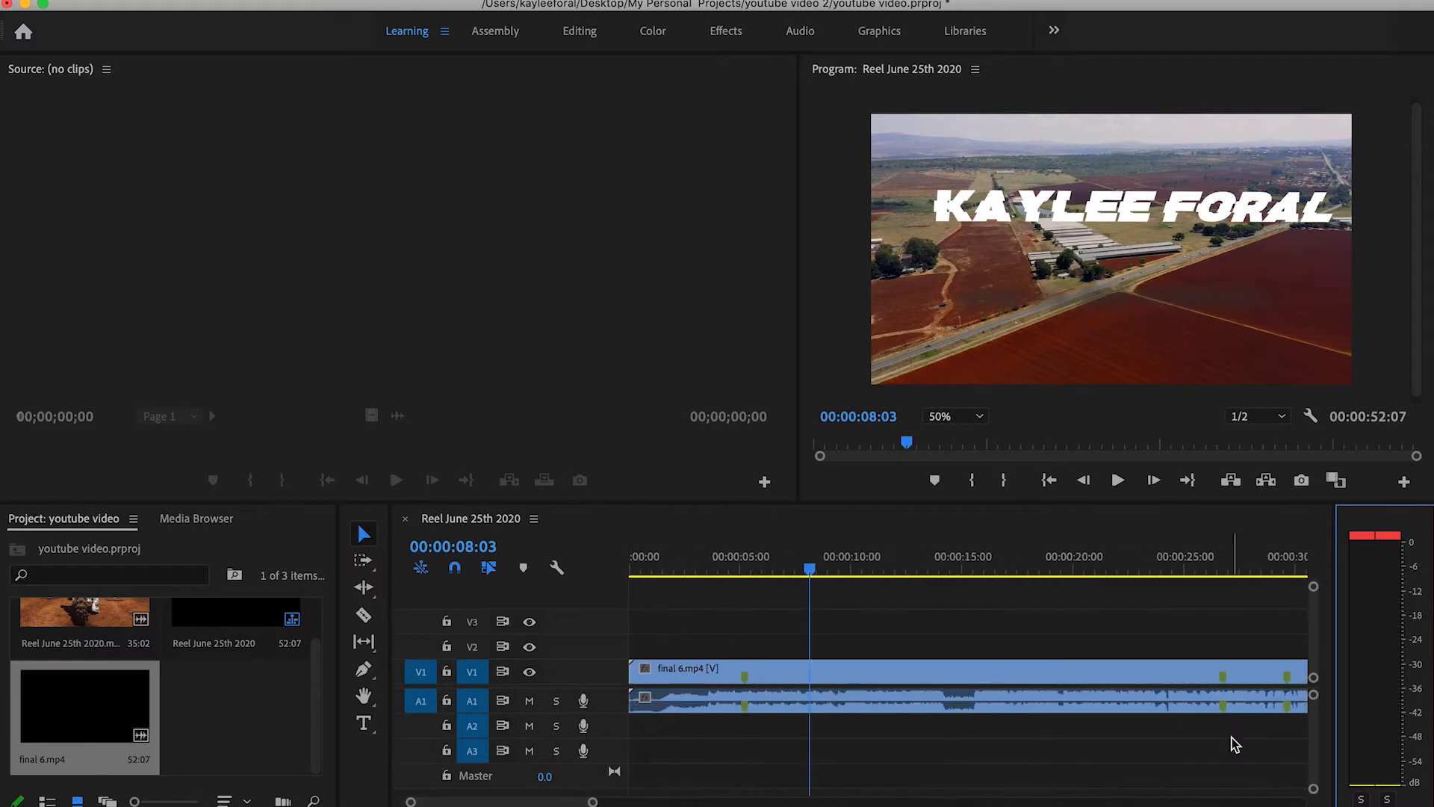
drag(592, 801, 882, 801)
drag(1313, 790, 1312, 780)
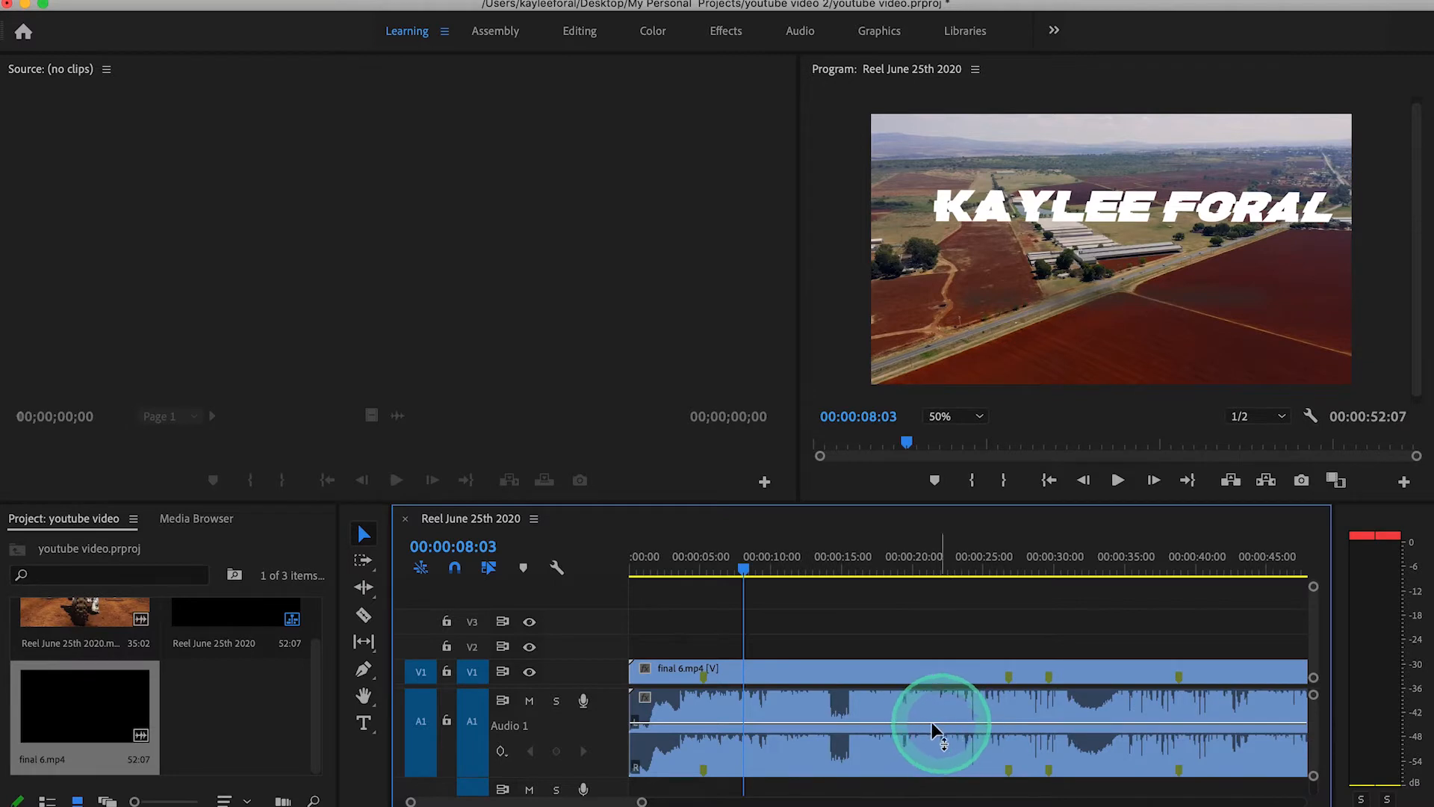
Select the final 6.mp4 clip and increase the height of the video tracks
click(869, 697)
click(858, 672)
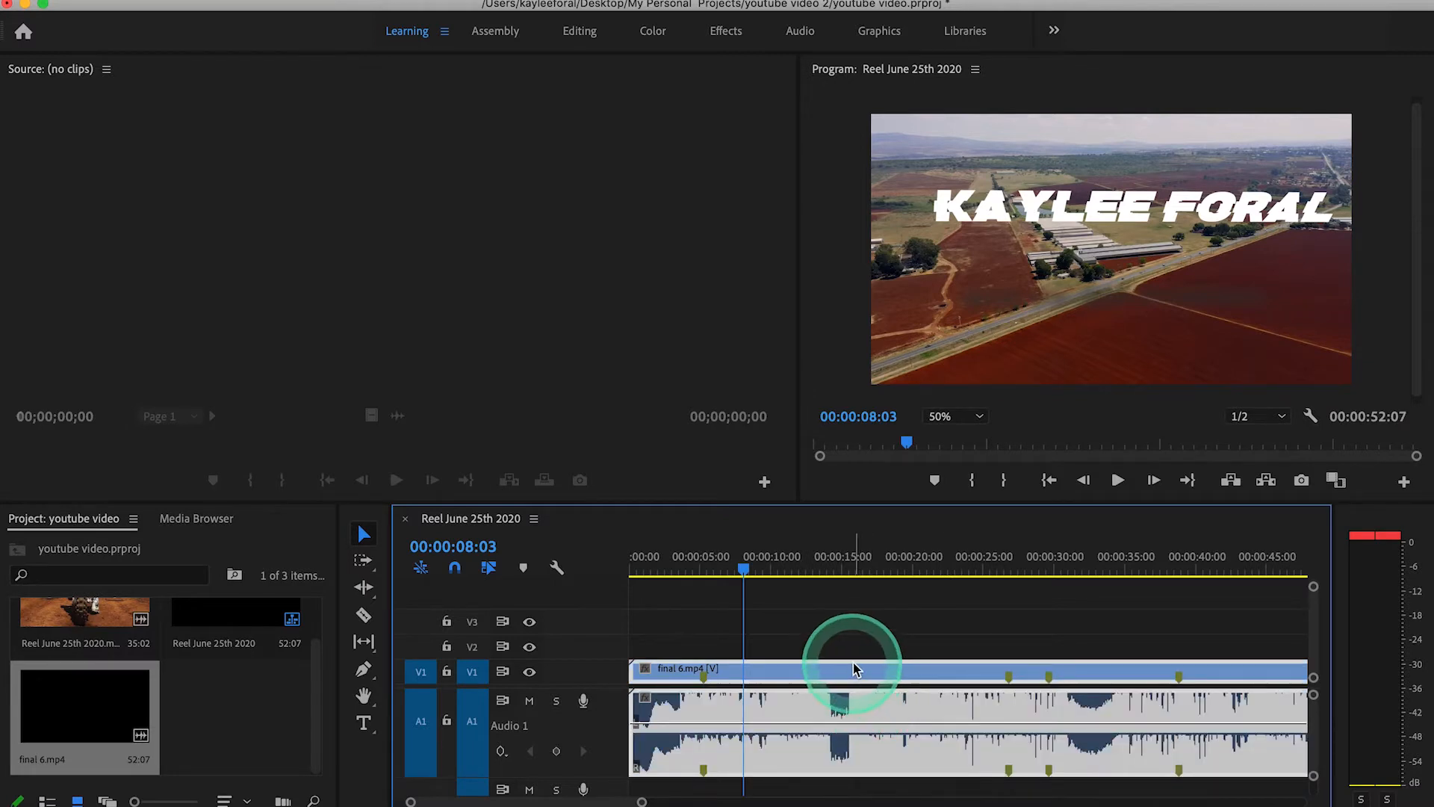
drag(1313, 677, 1315, 665)
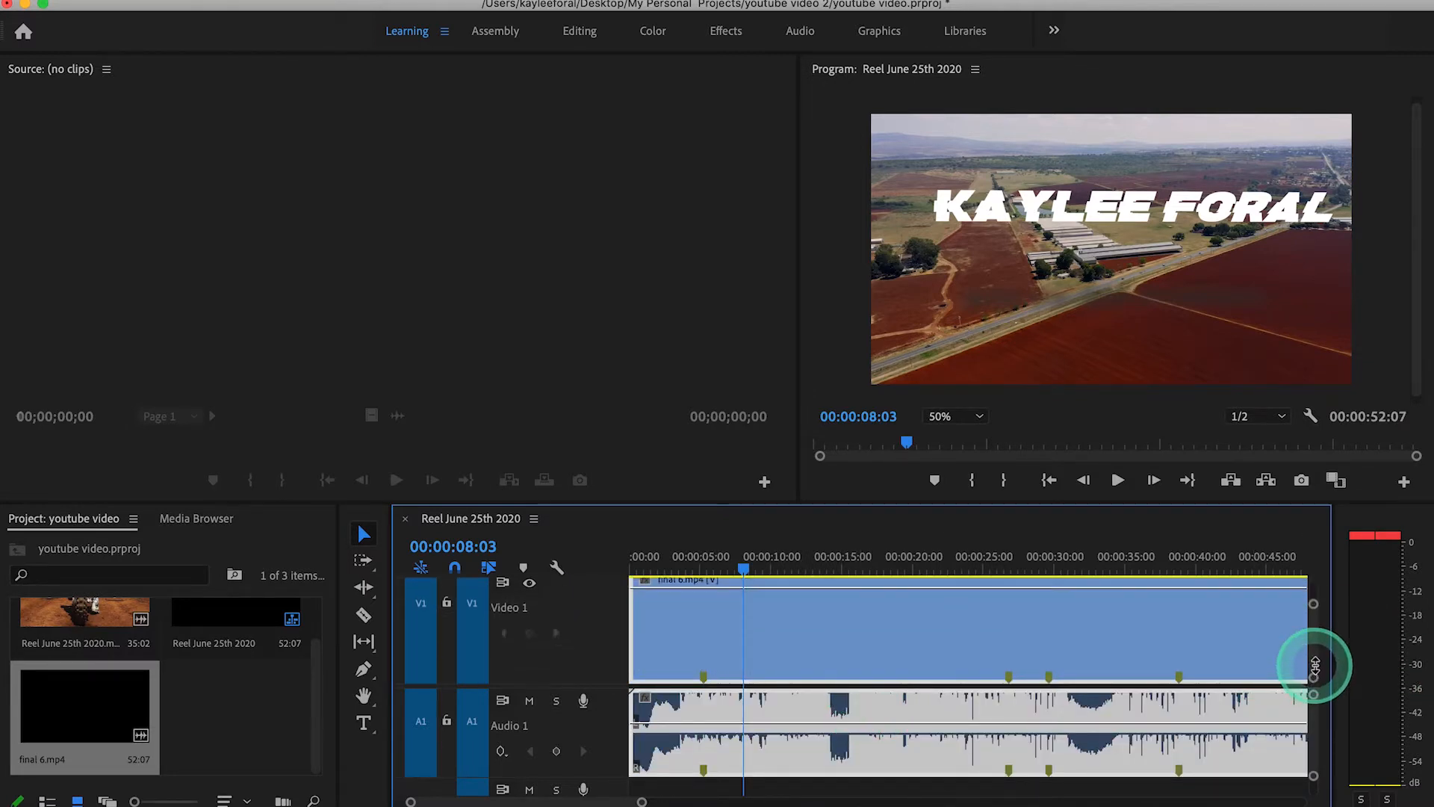
Lower the audio volume of final 6.mp4 on Audio 1 and play from 00:00:09:13 to check its levels on the meters
click(764, 721)
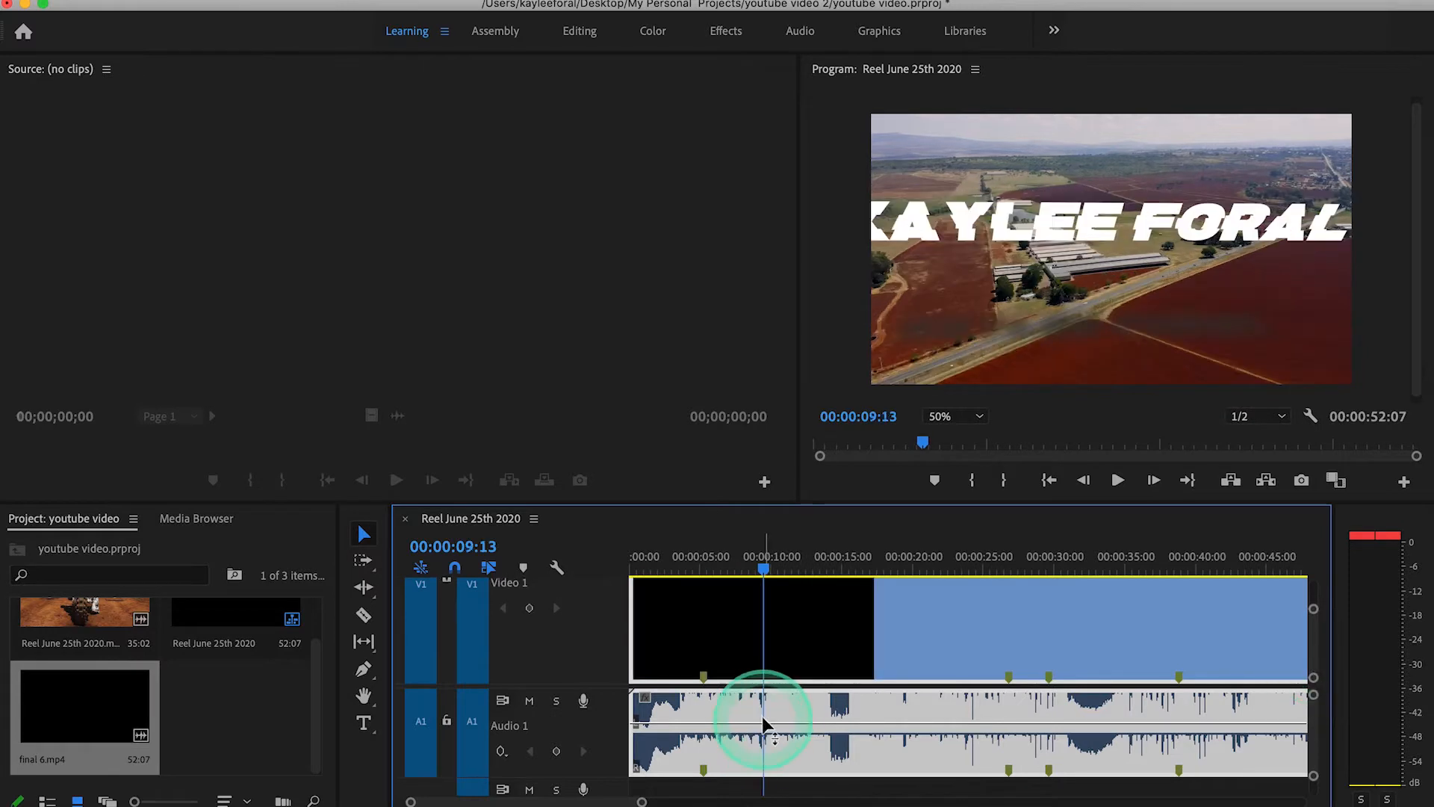
drag(763, 725, 764, 744)
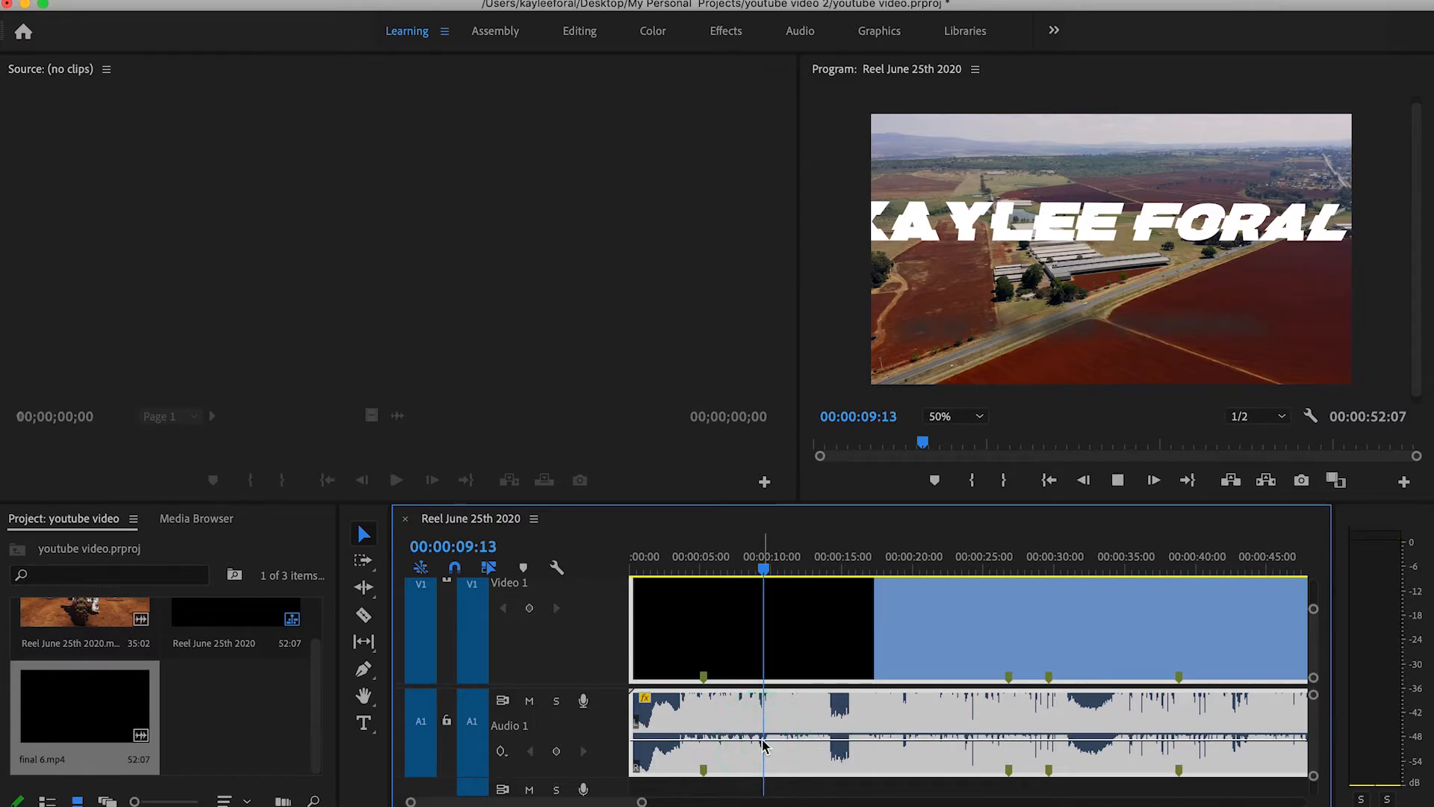
key(space)
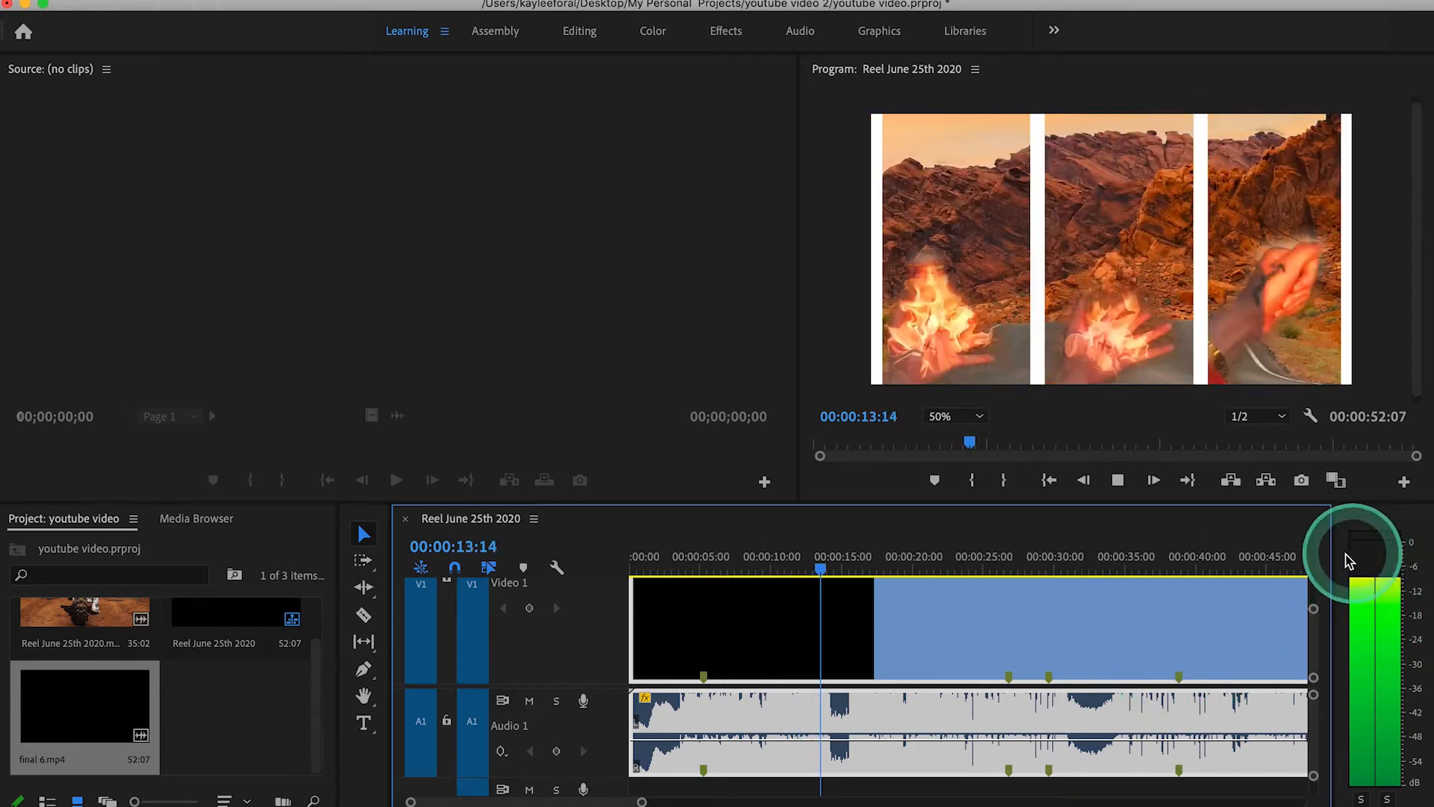
key(space)
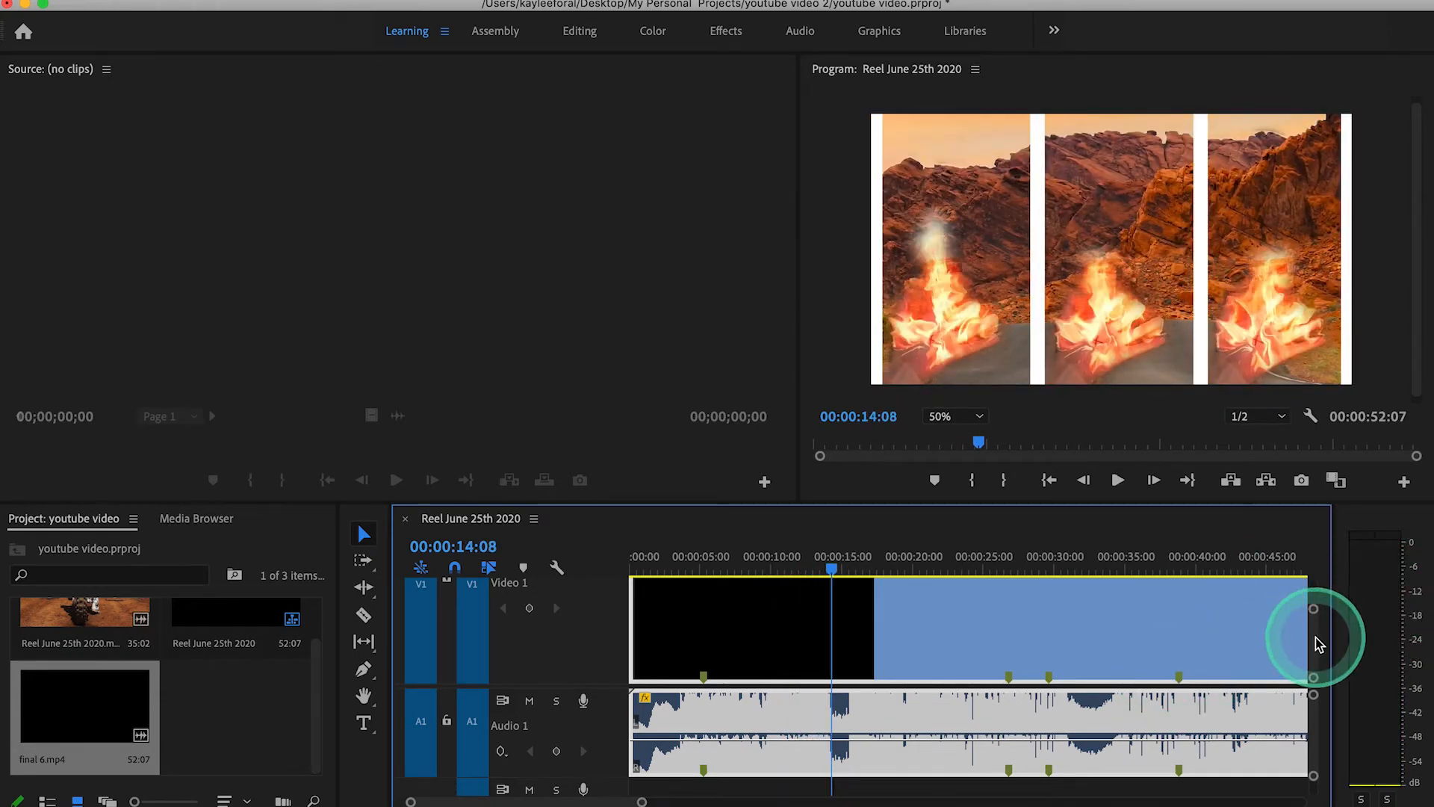
click(1390, 643)
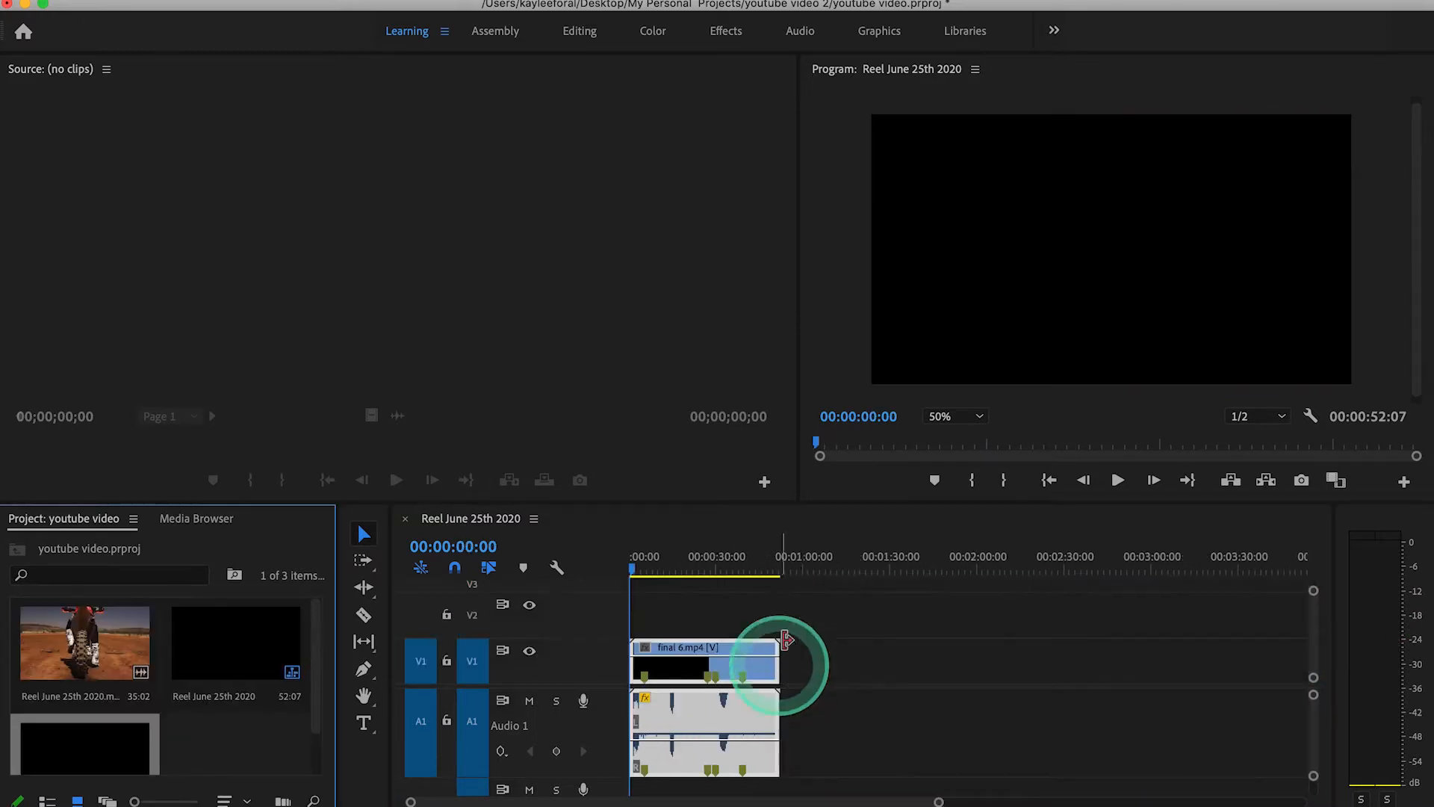
Move the playhead to 00:00:04:21 and open the timeline's final 6.mp4 clip in the Source monitor
click(778, 657)
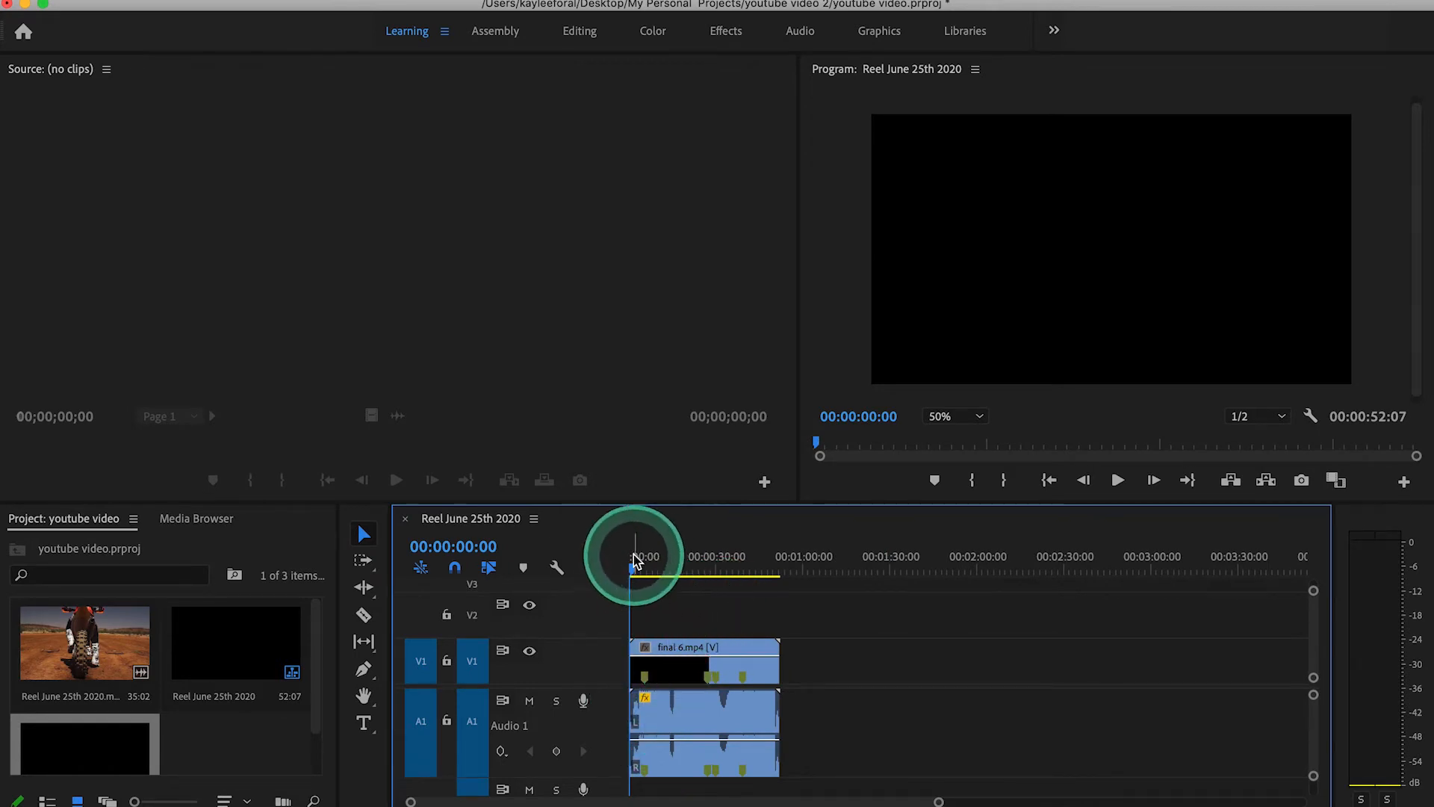
mouse_move(631, 565)
mouse_down()
mouse_move(655, 569)
mouse_move(644, 567)
mouse_up()
key(XF86AudioLowerVolume)
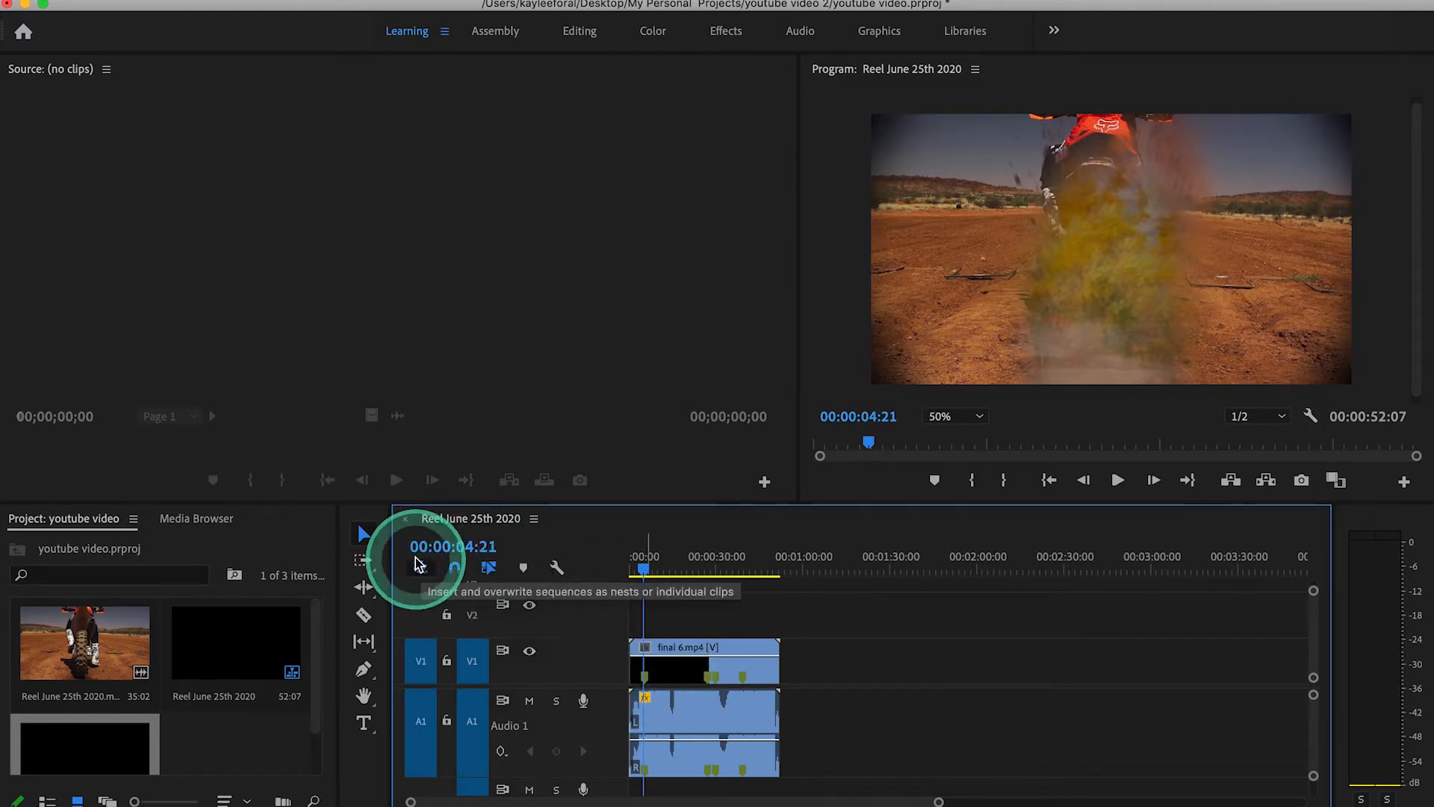
click(366, 526)
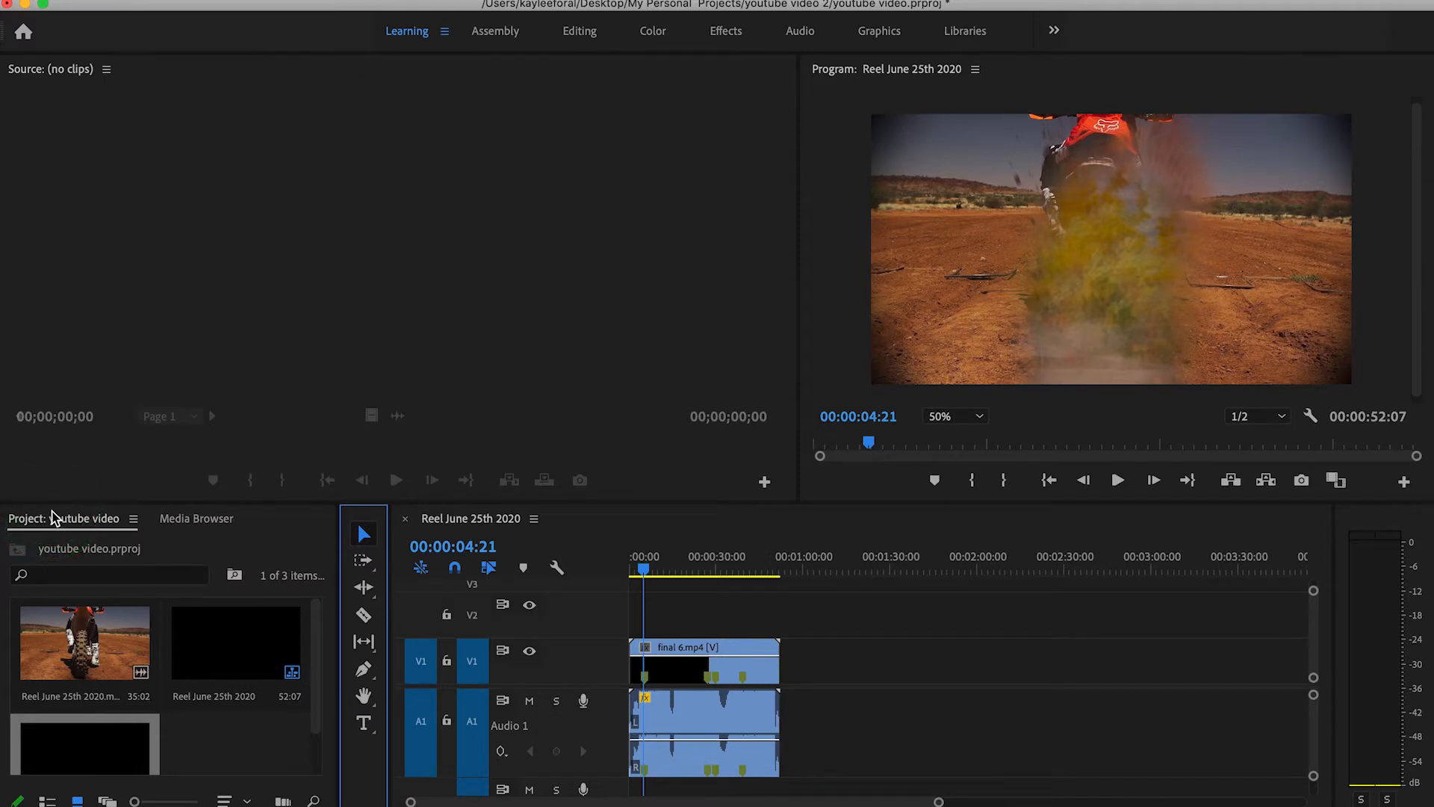
click(194, 134)
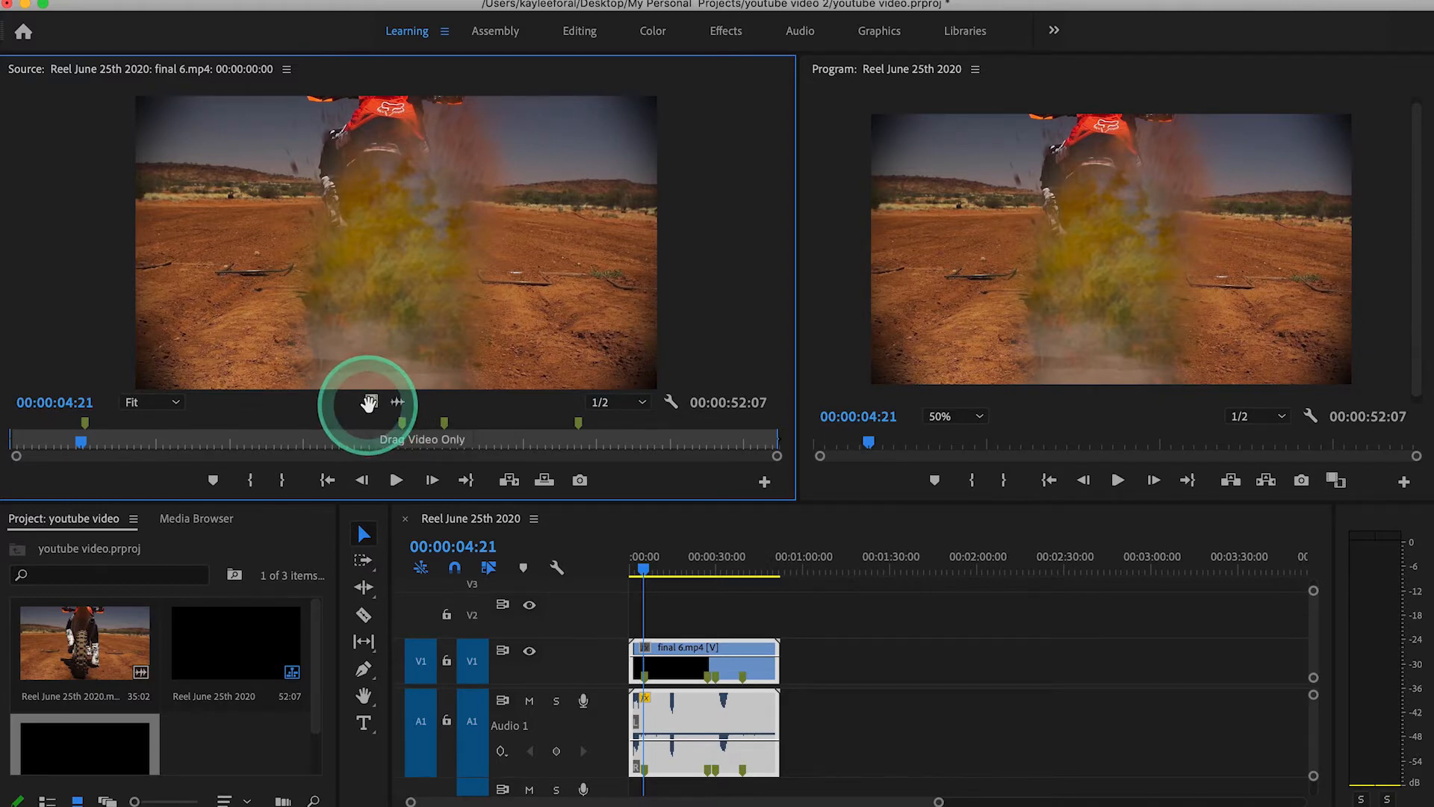
Place only the video of final 6.mp4 on V1 at about 00:01:43:06 and briefly play the copy
drag(369, 404, 922, 663)
mouse_move(931, 571)
mouse_down()
mouse_move(918, 568)
mouse_move(936, 569)
mouse_up()
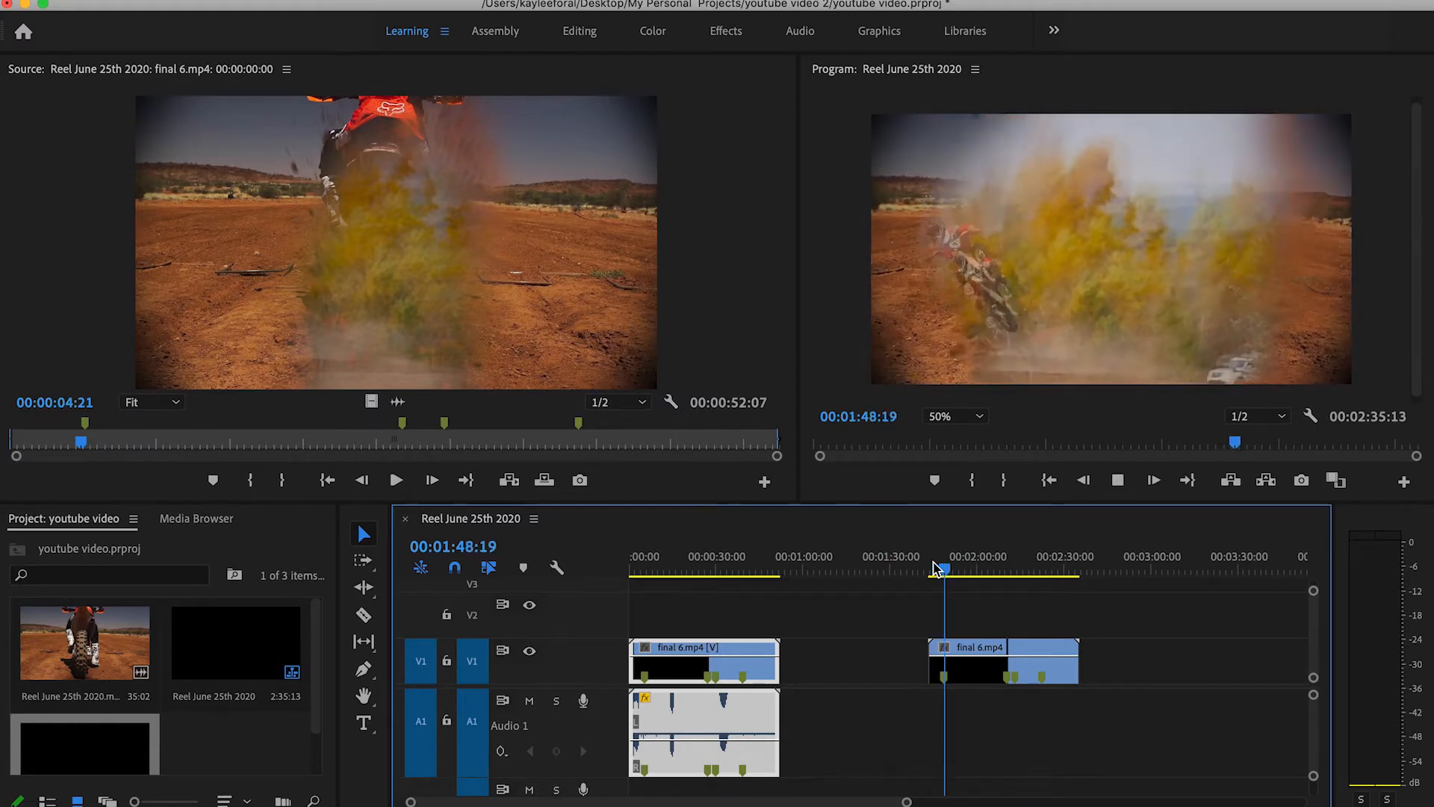
key(space)
Delete the video-only copy of final 6.mp4 from V1, keeping the original clip at the sequence start
click(992, 577)
click(999, 647)
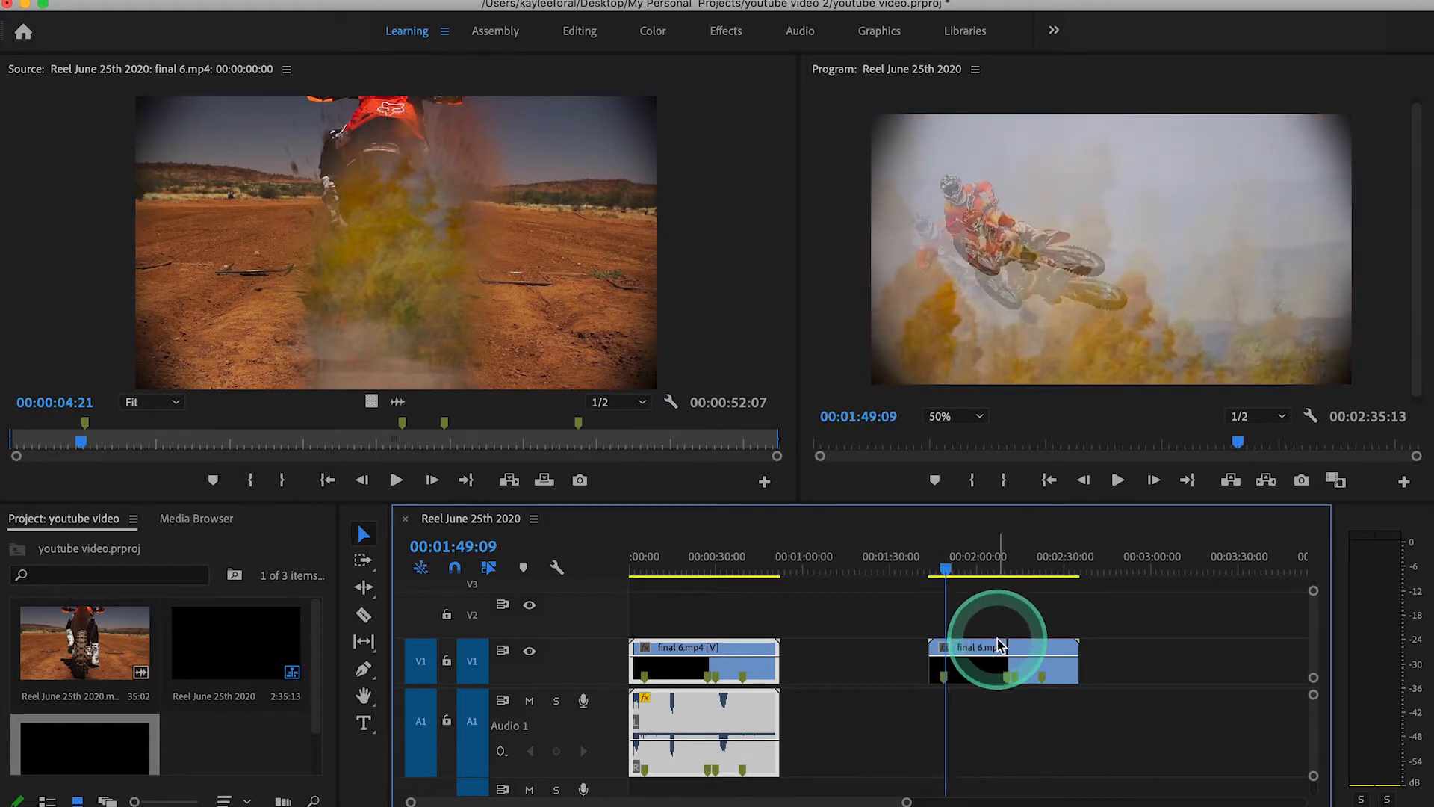
key(Delete)
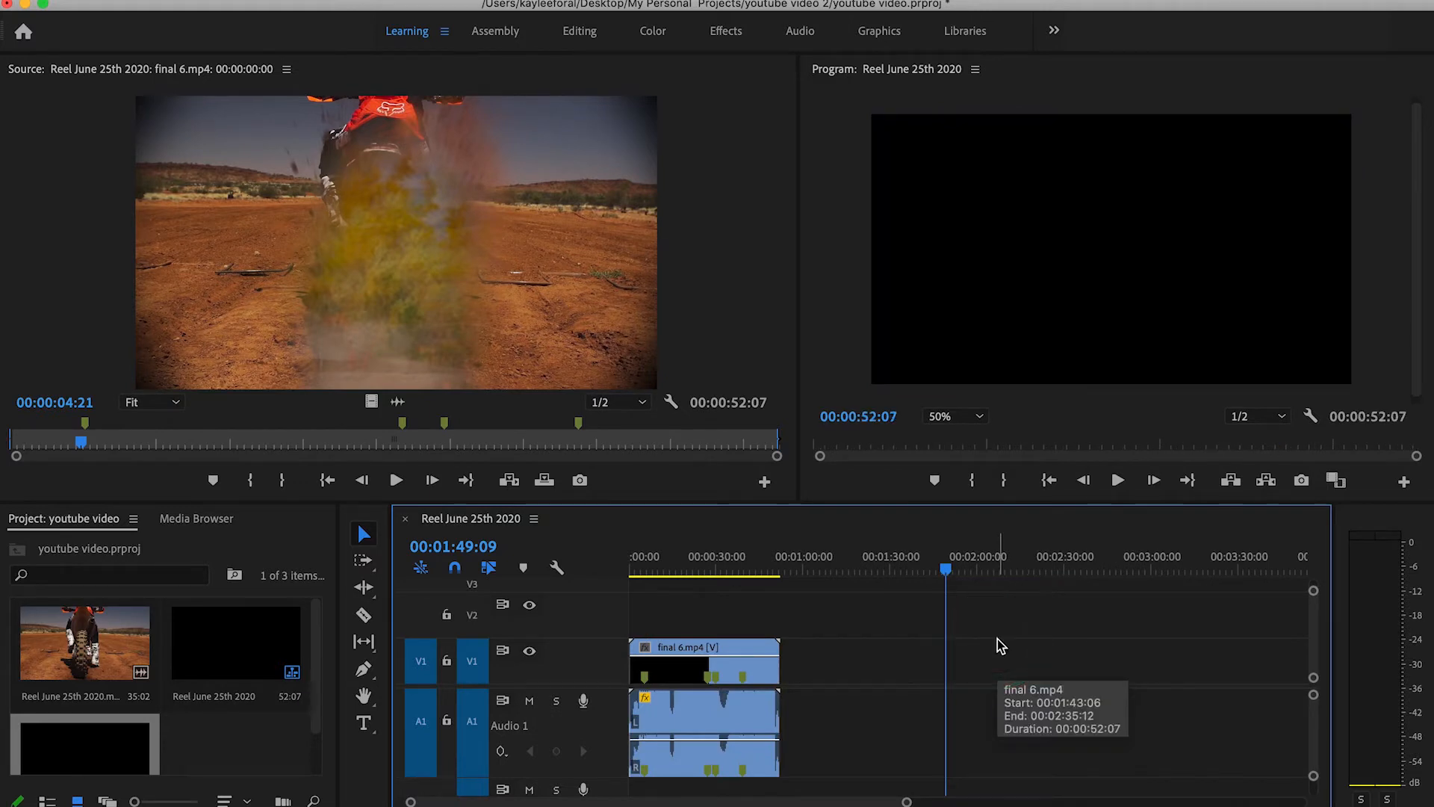
Close the Source monitor panel, and look at the Assembly workspace before returning to Learning
click(286, 69)
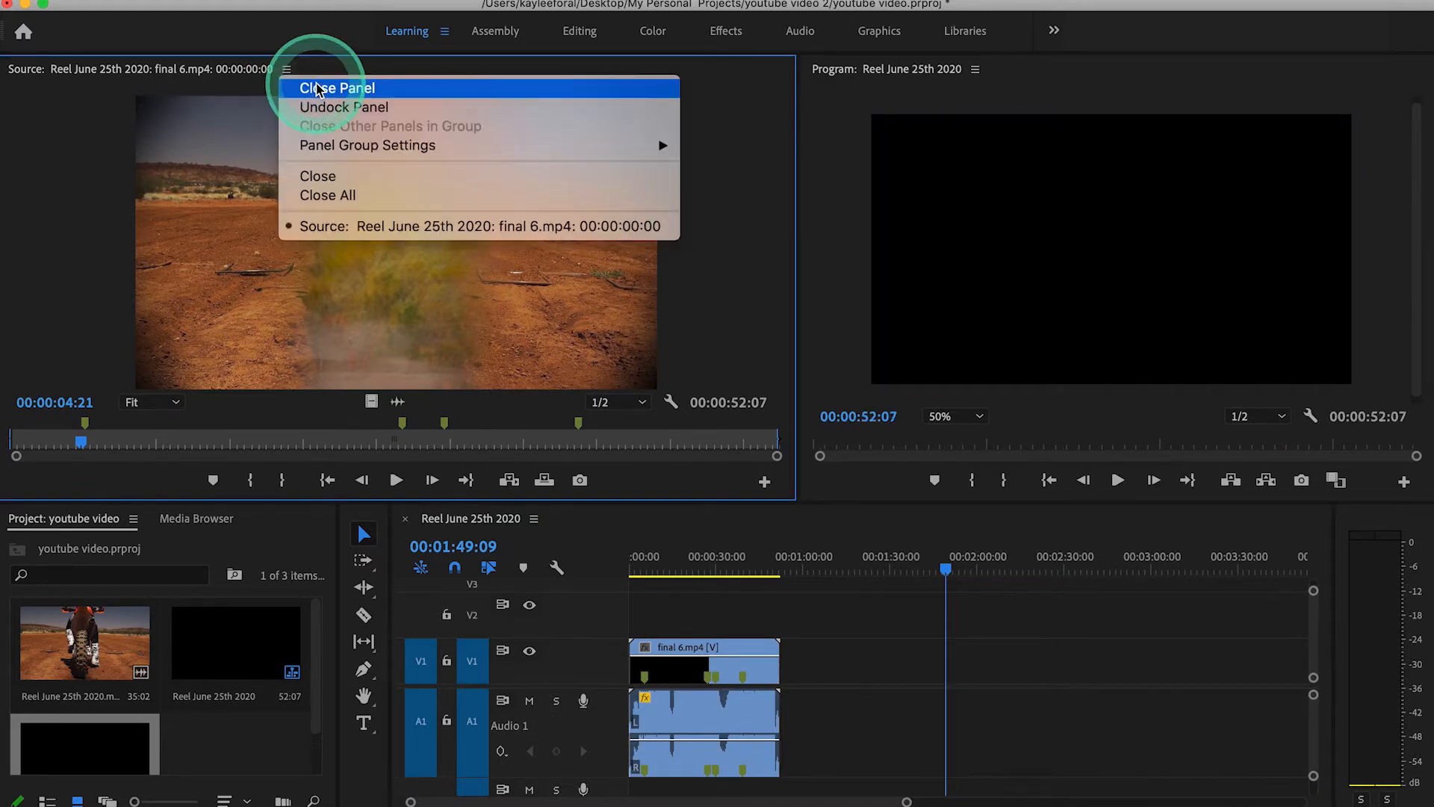
click(319, 89)
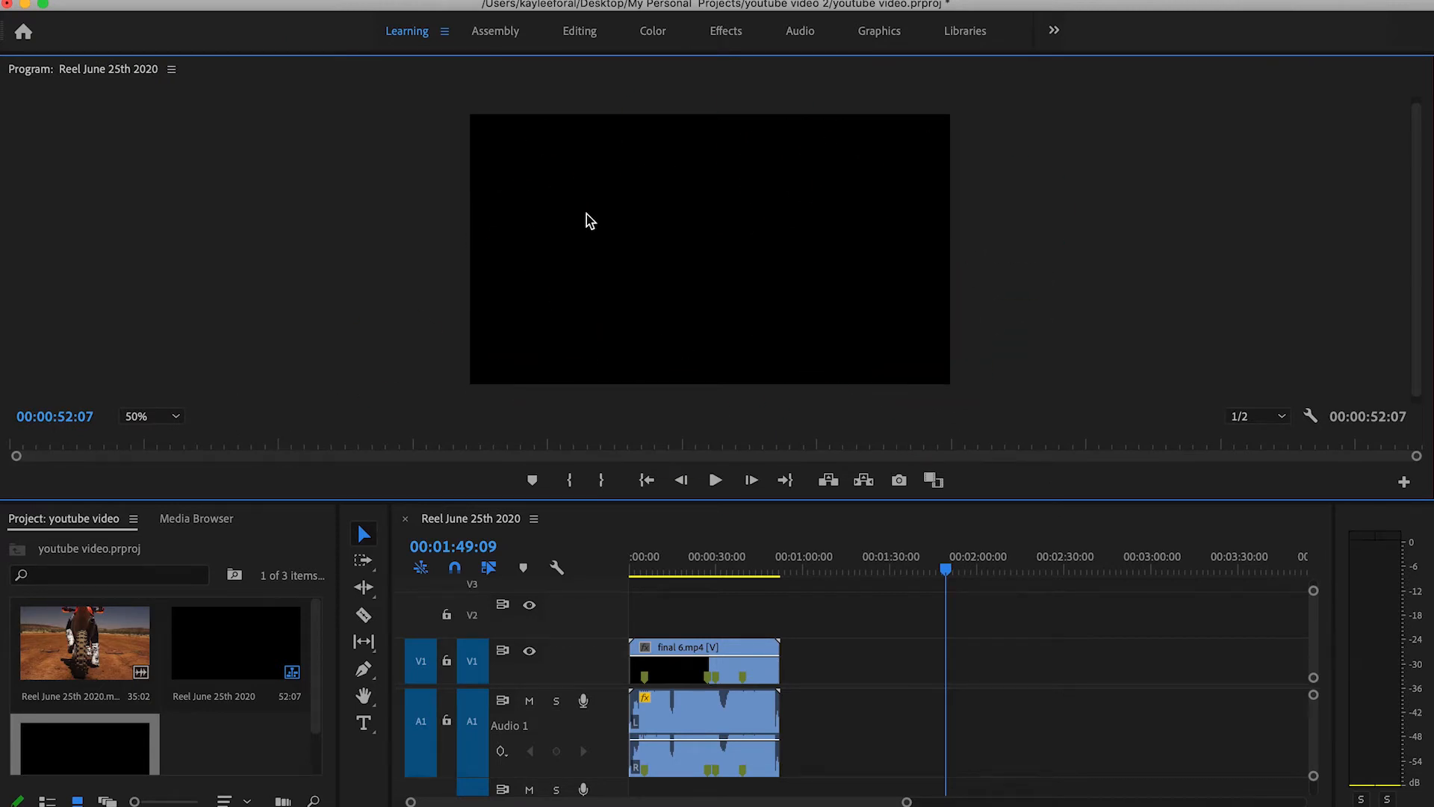
click(484, 33)
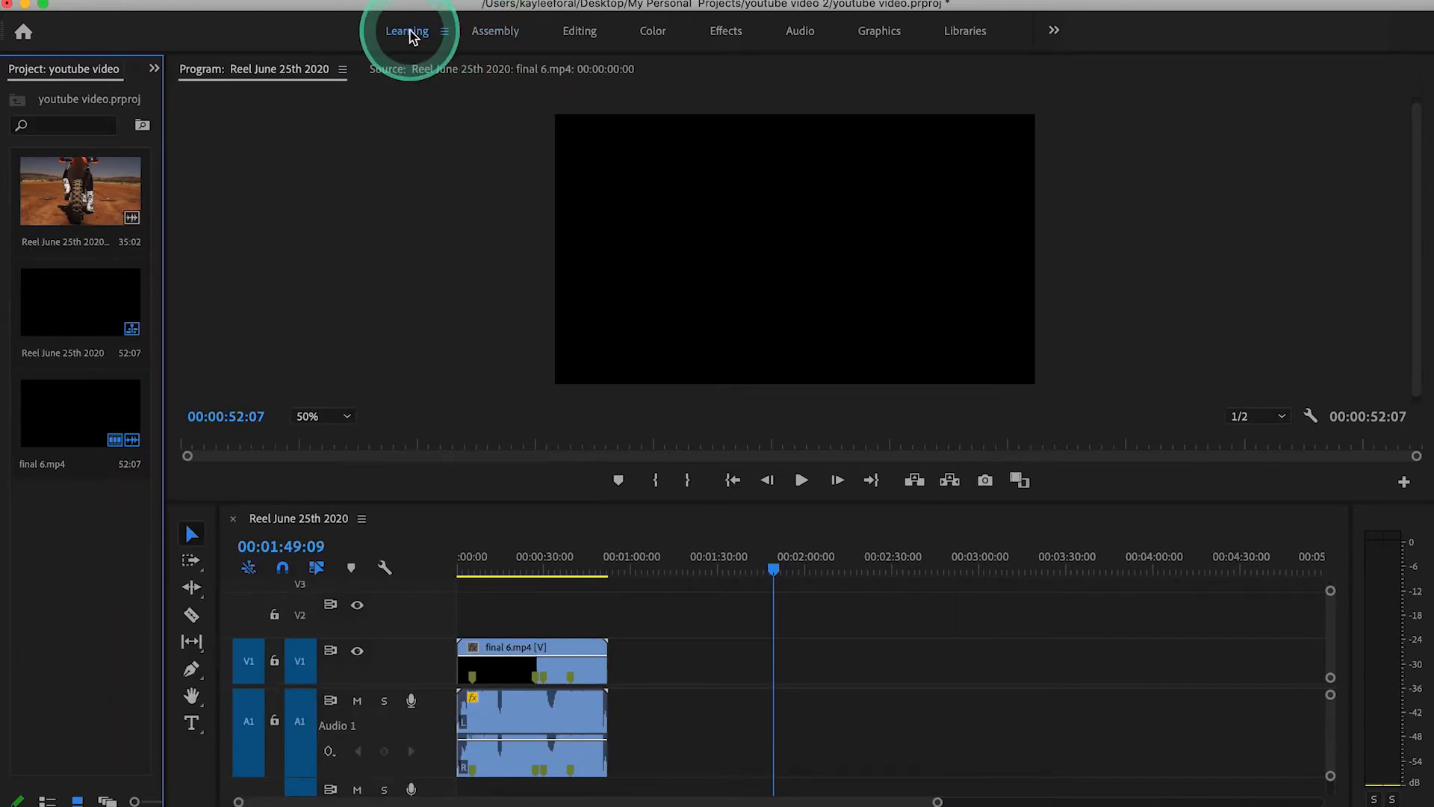
click(410, 32)
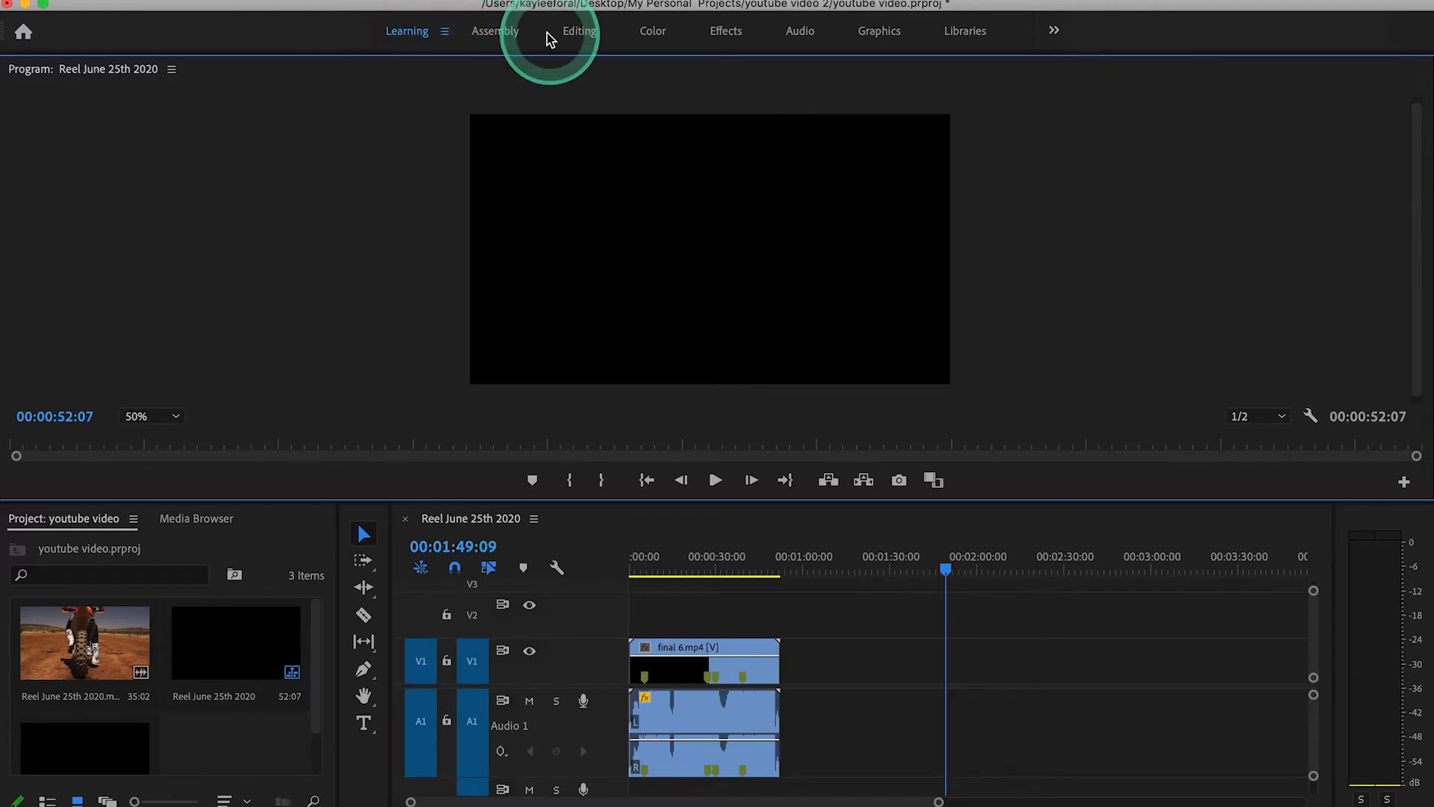
Examine the layouts of the Assembly, Editing, Color, Effects, Audio, Graphics and Libraries workspaces one after another
click(497, 36)
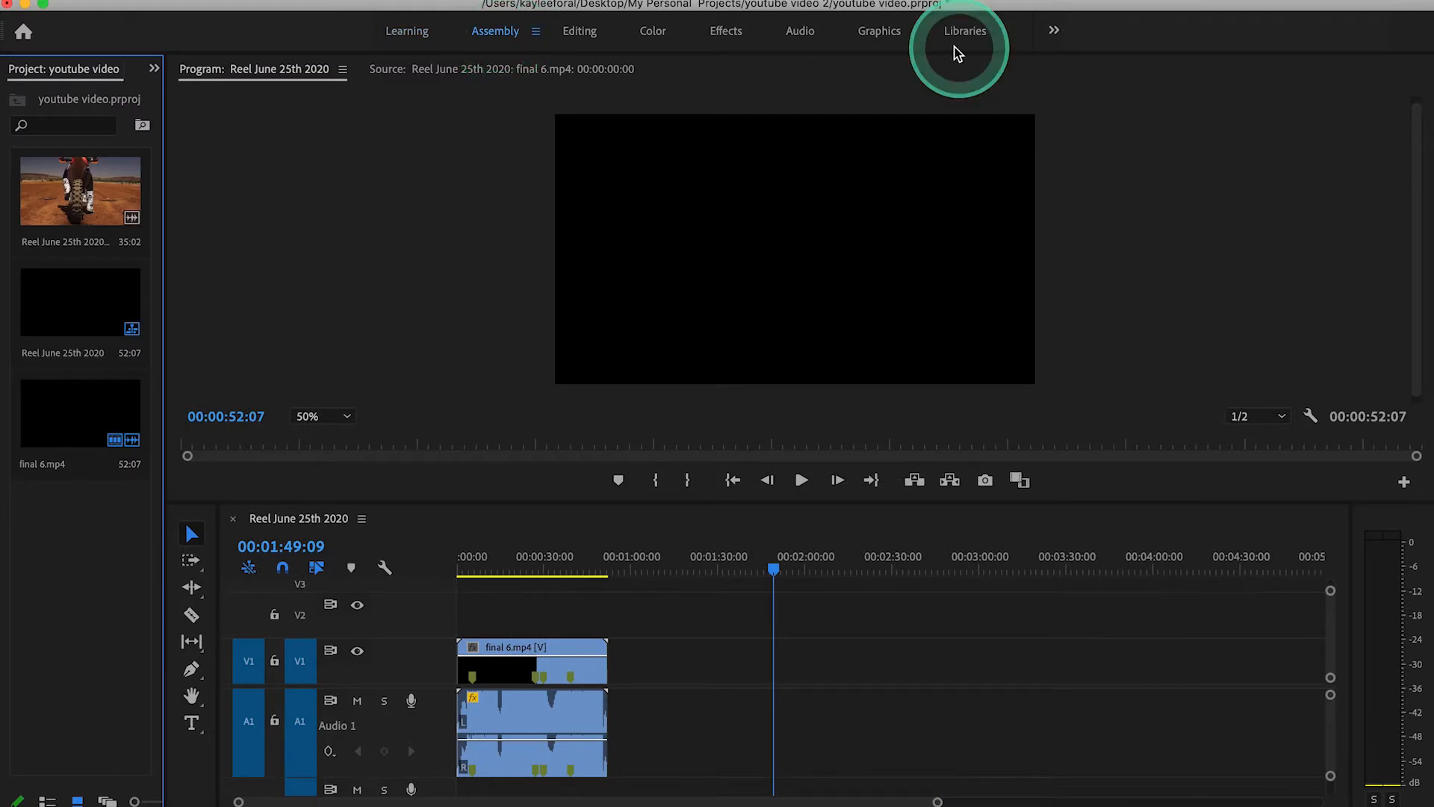
click(570, 34)
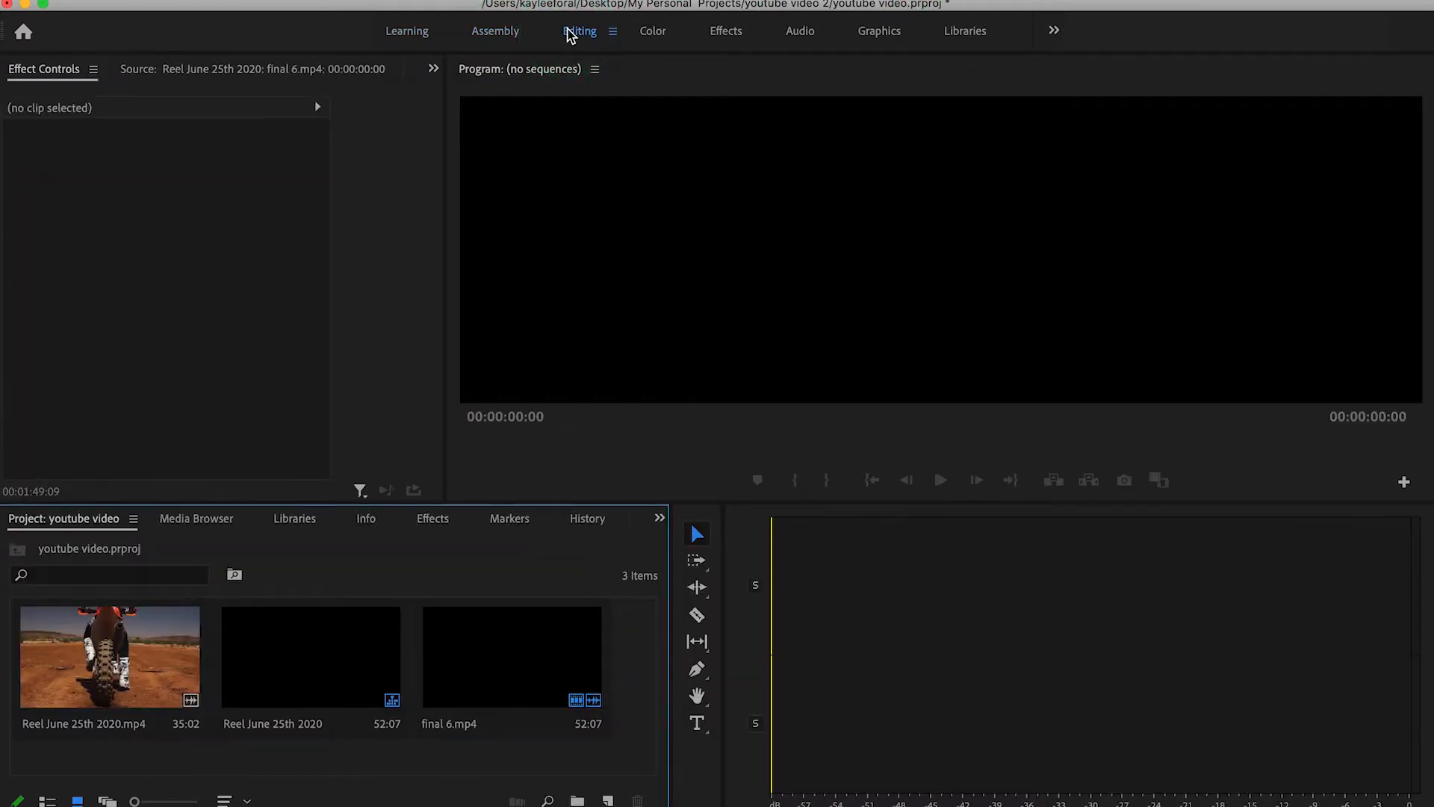
click(656, 34)
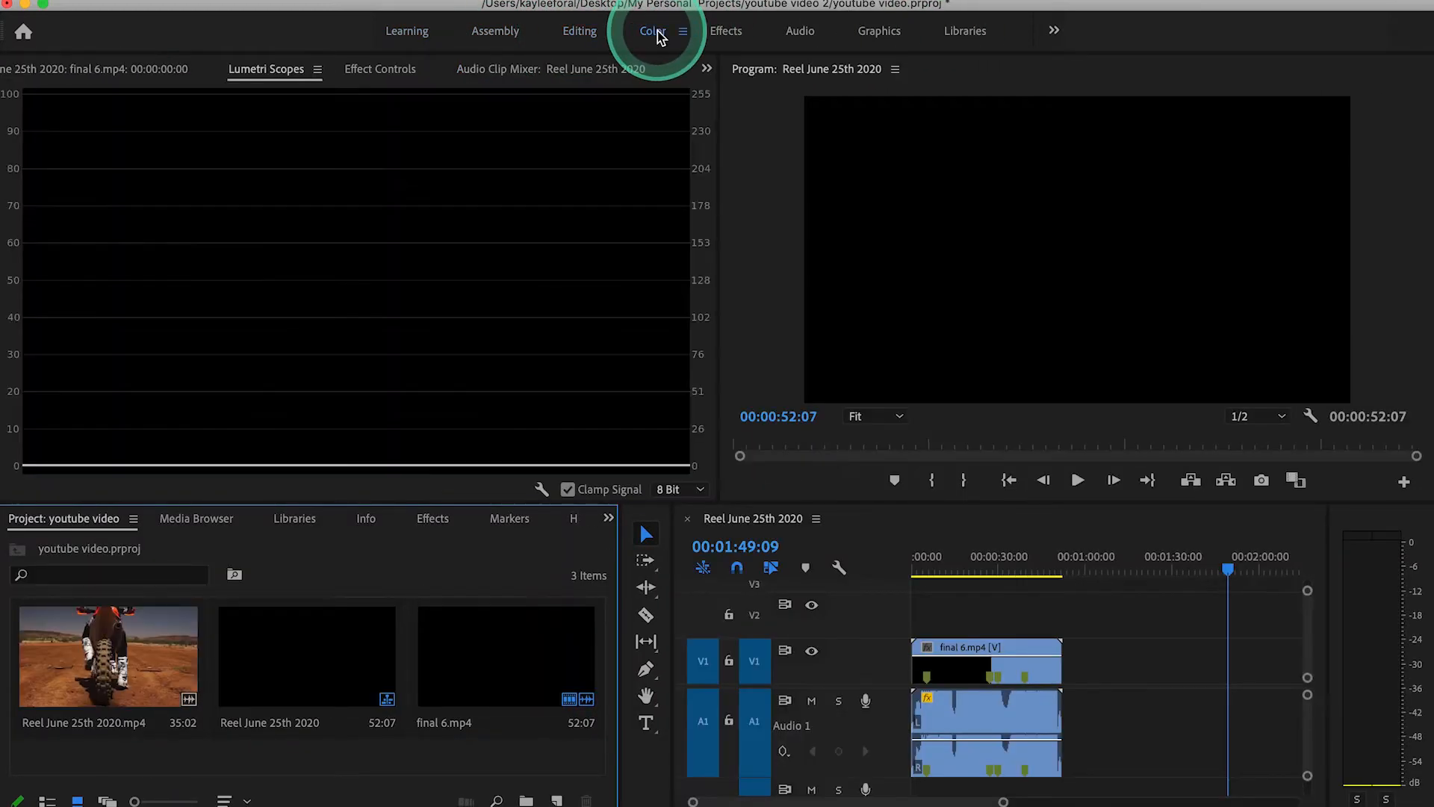
click(714, 37)
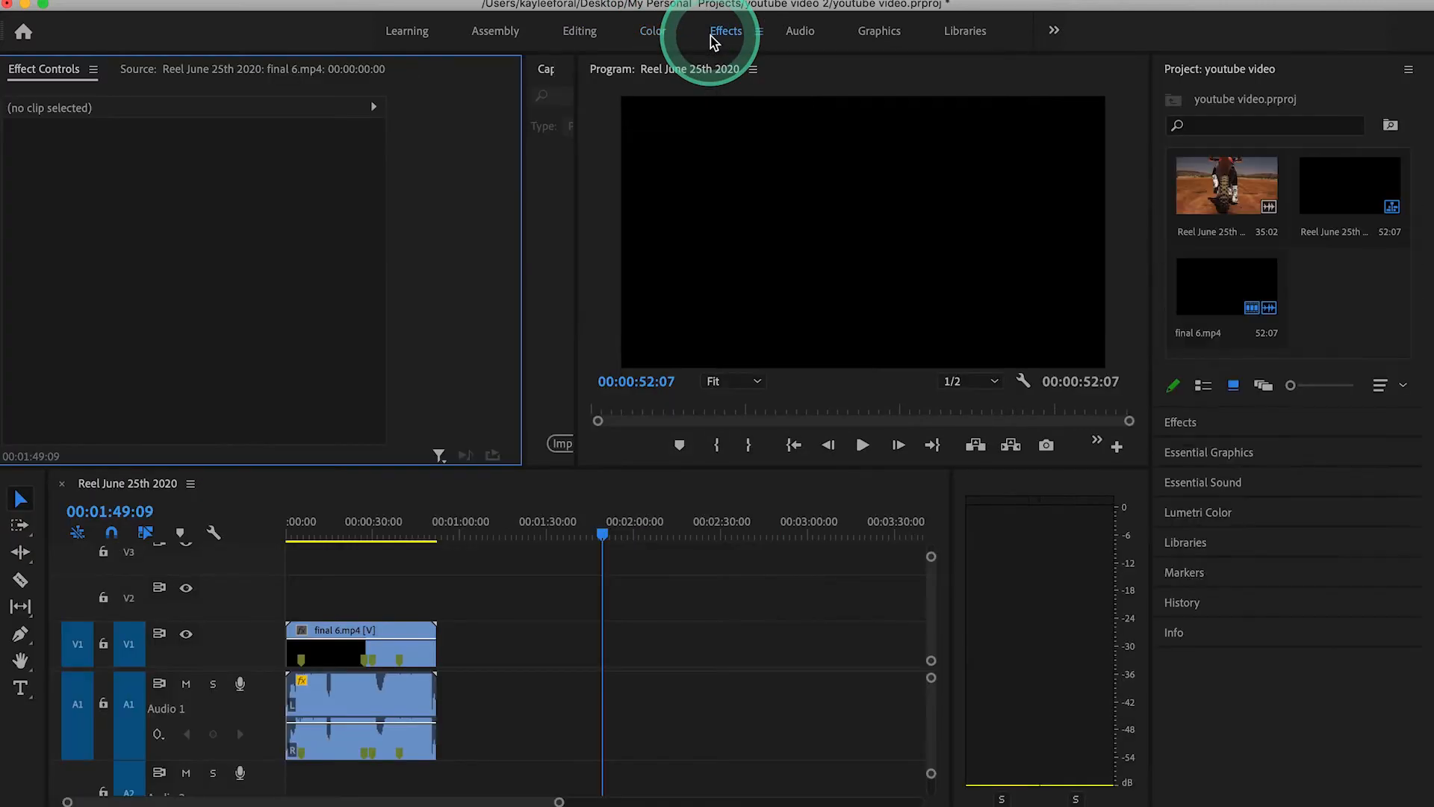
click(803, 33)
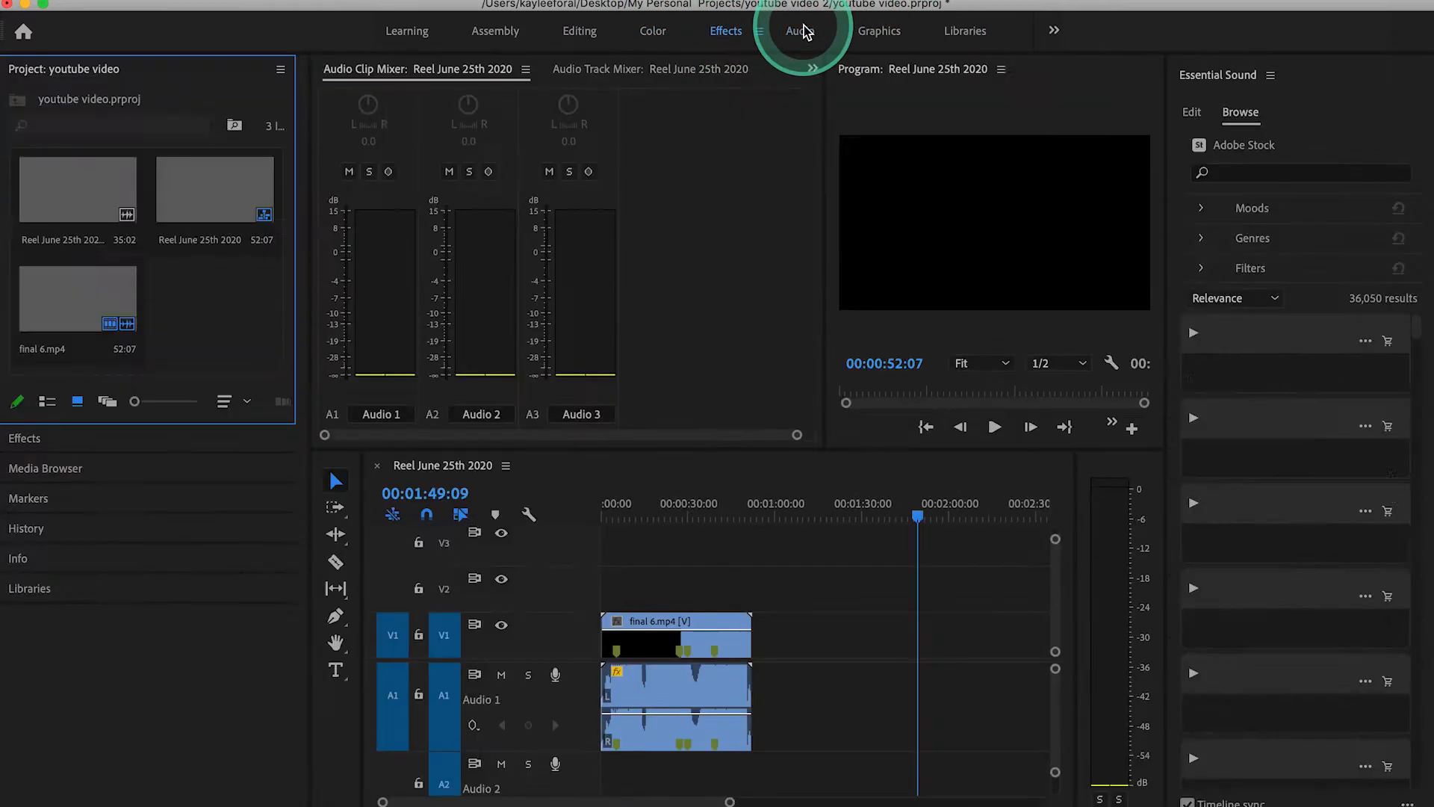
click(882, 34)
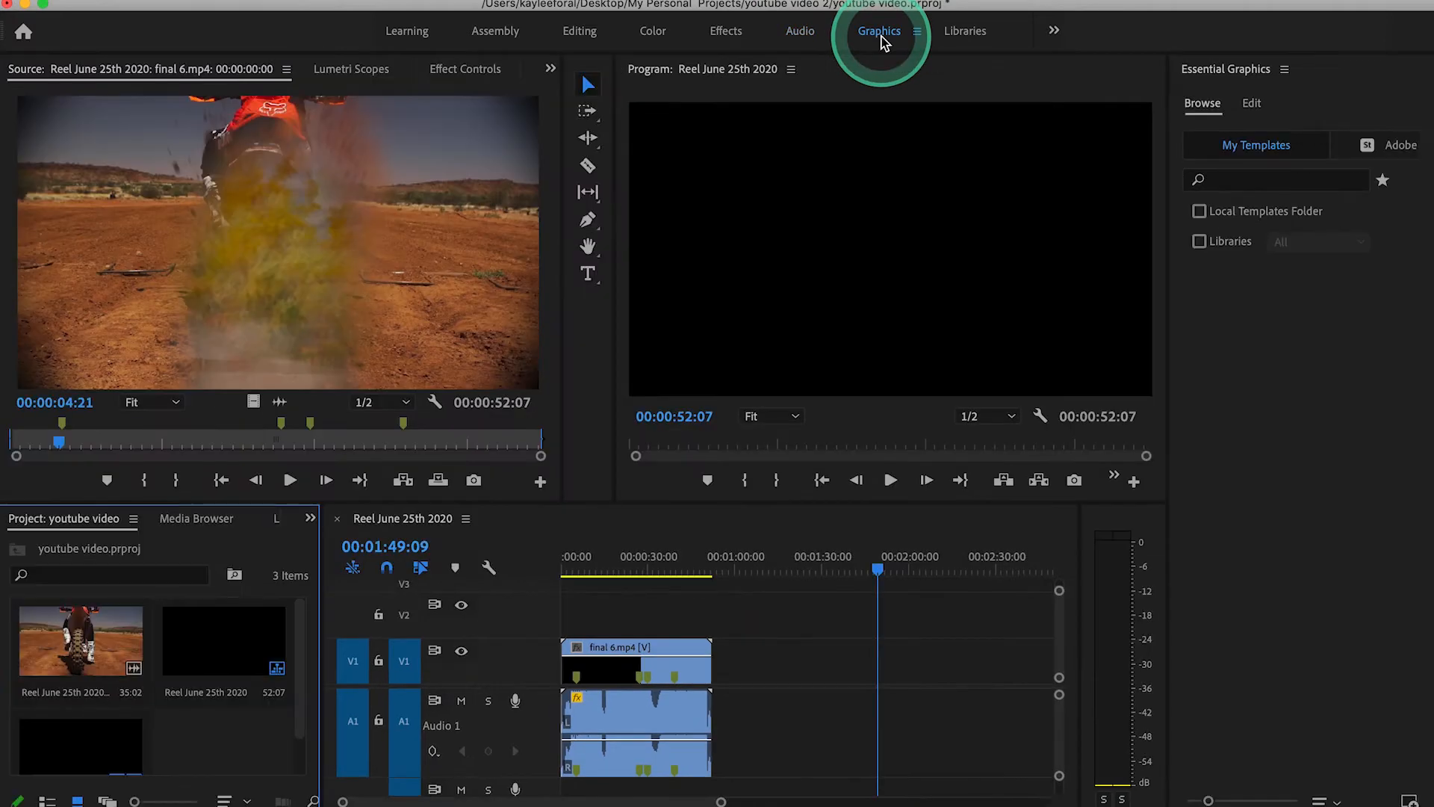
click(964, 36)
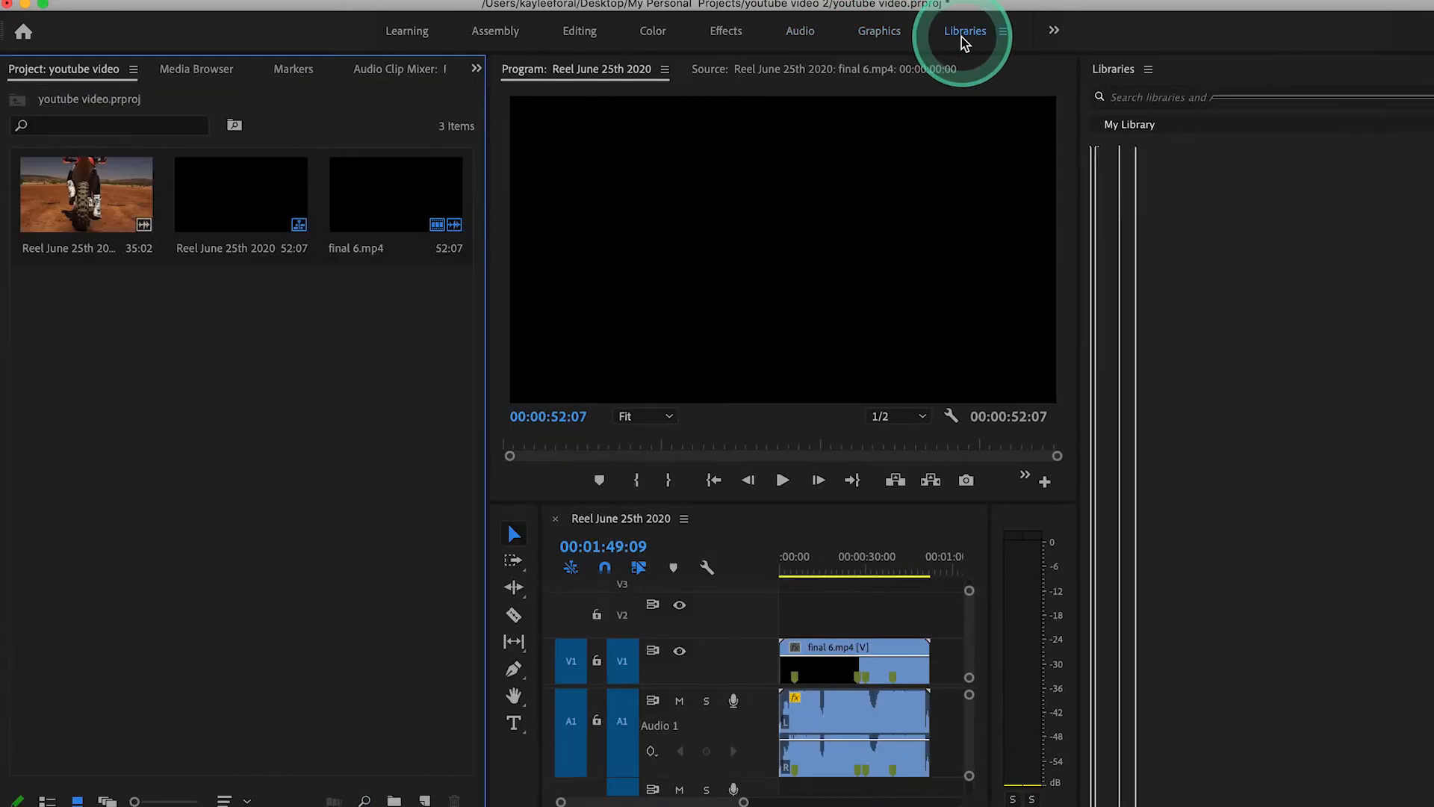
Revisit the Audio and Effects workspaces and look through the list of panels that can be shown
click(800, 34)
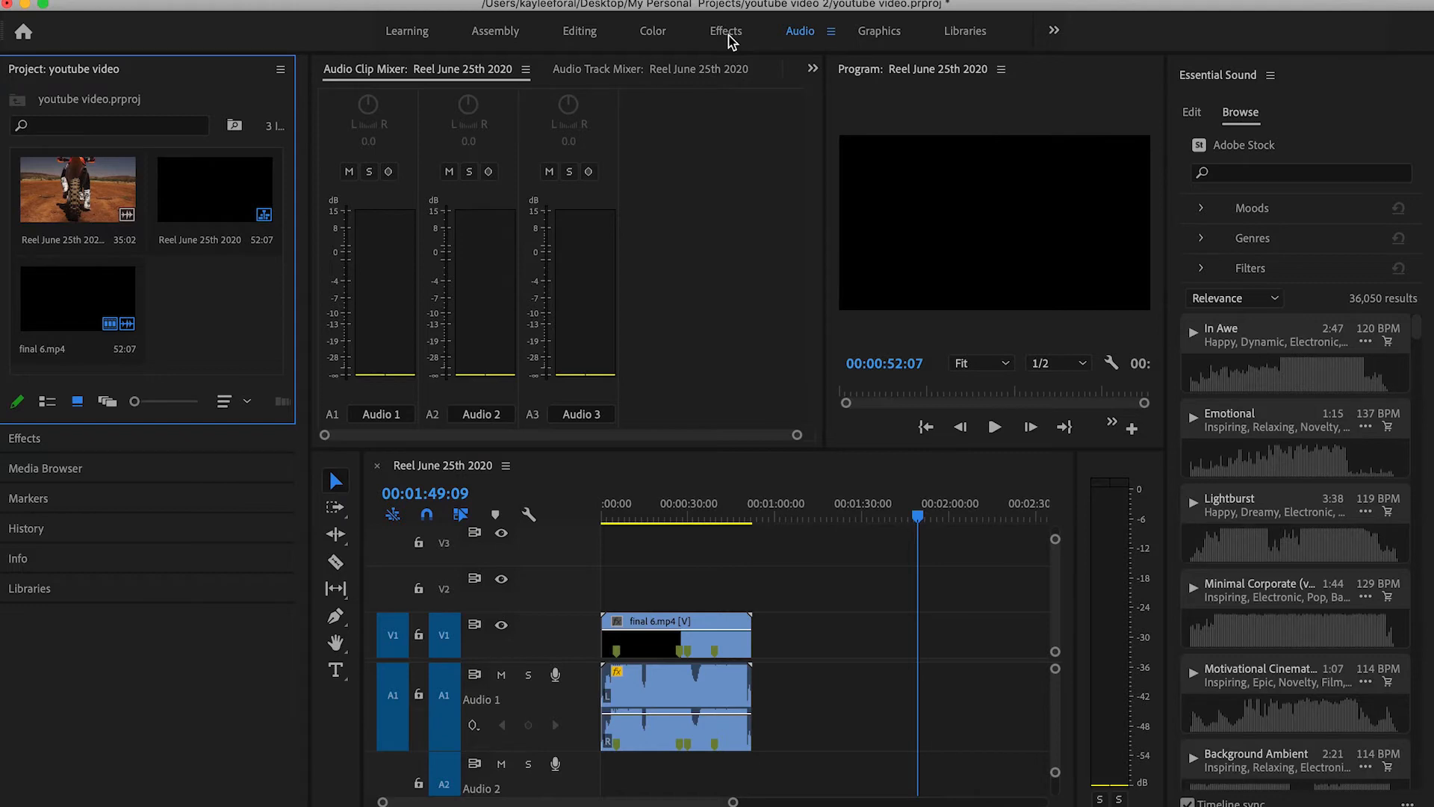
click(728, 39)
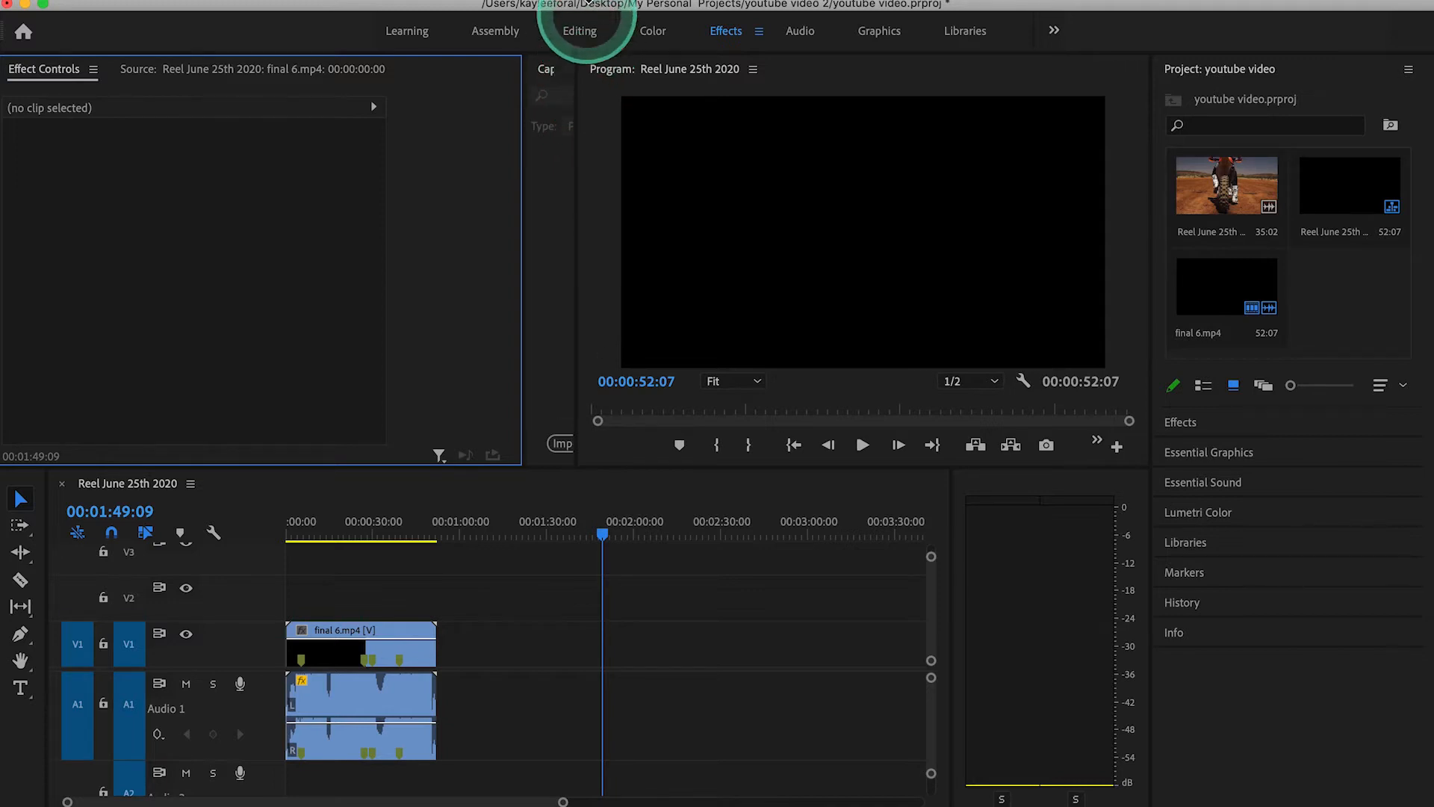
click(594, 4)
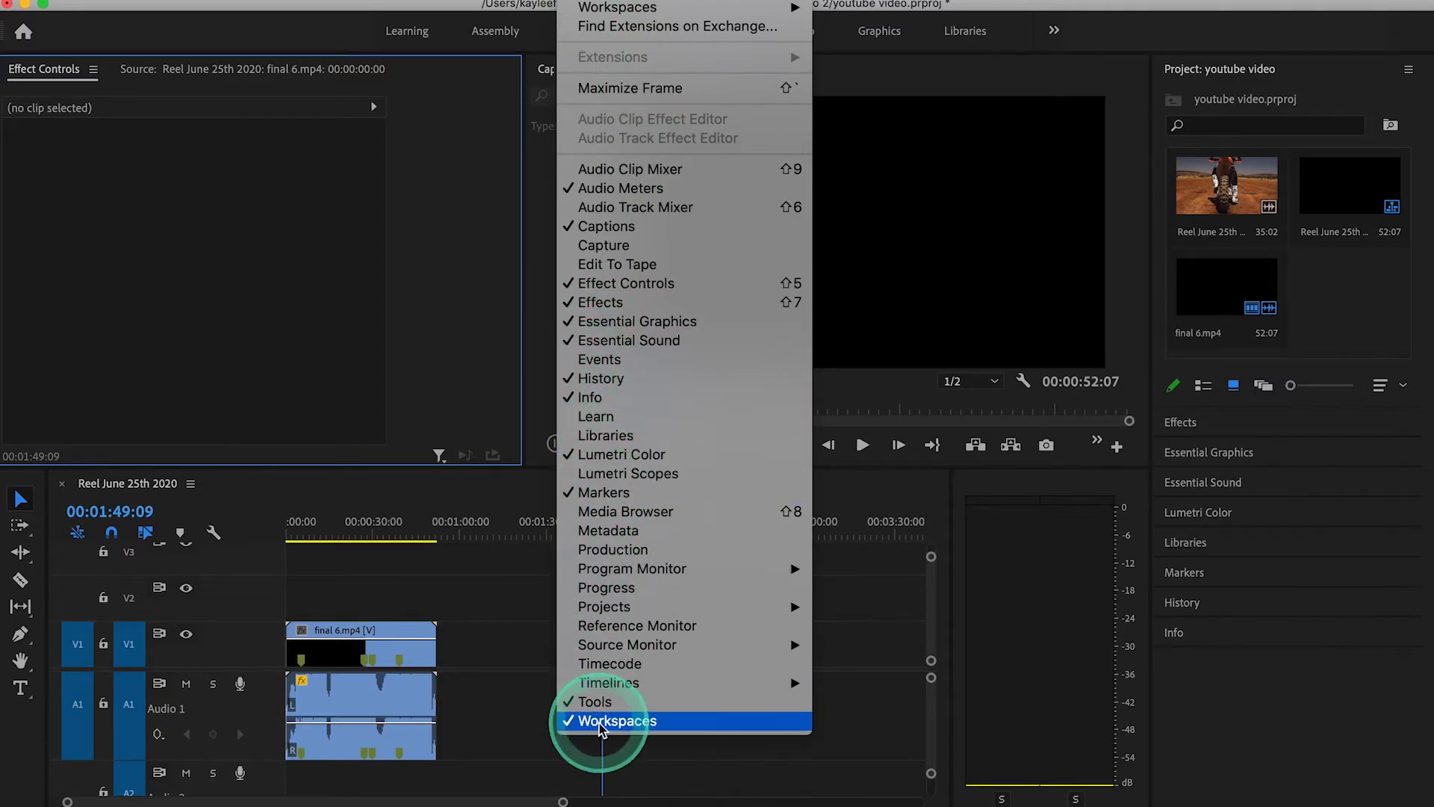
click(479, 250)
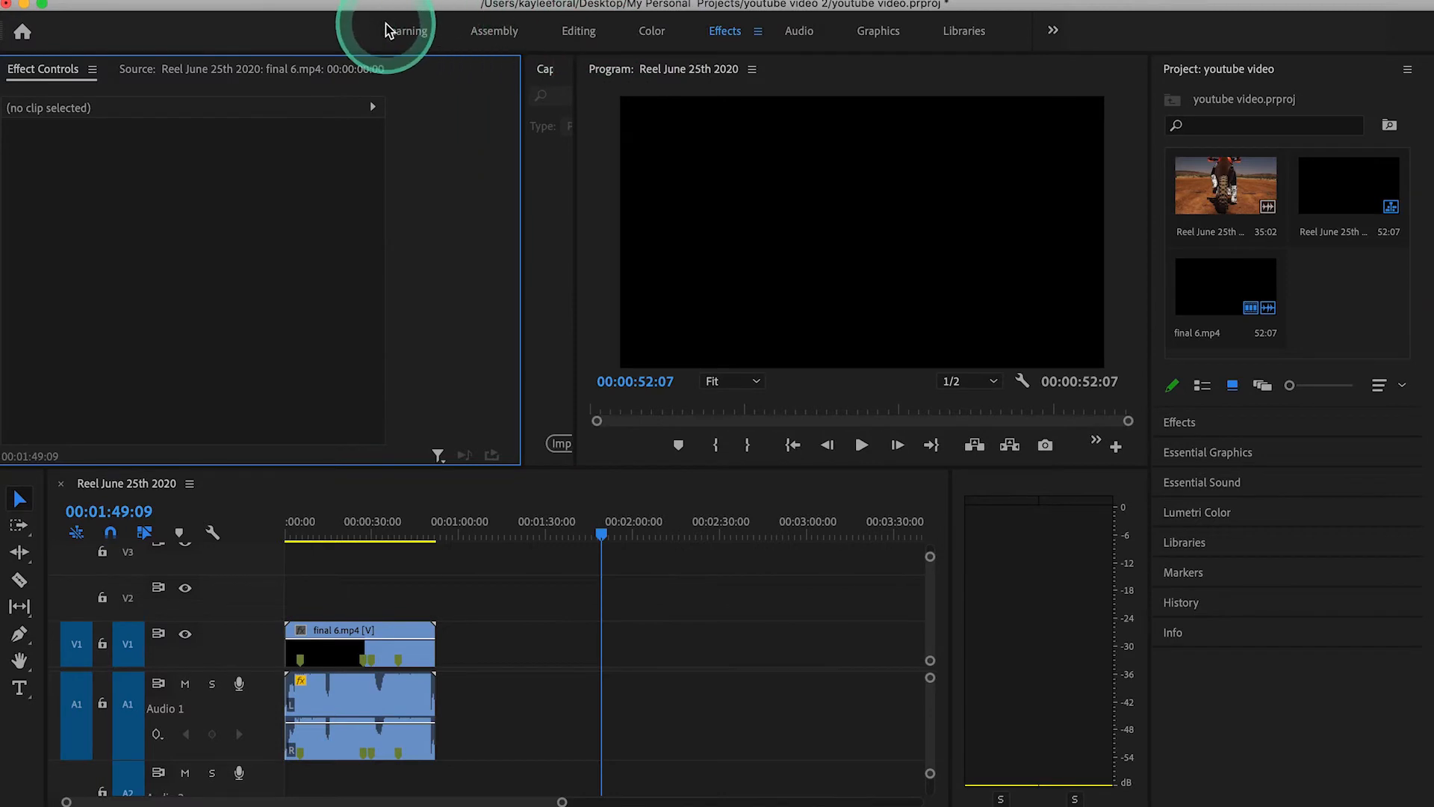
Switch to the Learning workspace and reopen the closed Source monitor panel
click(406, 33)
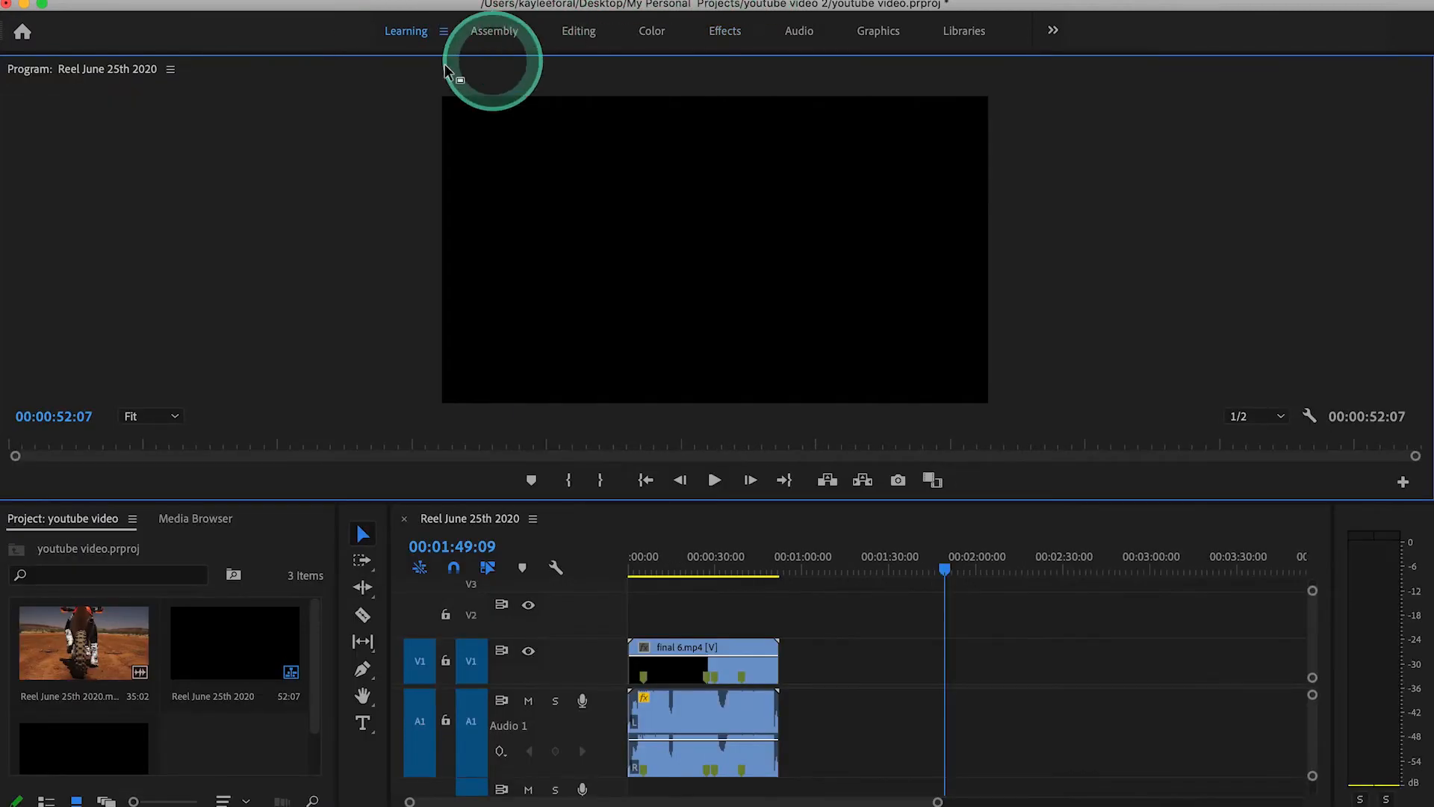
click(583, 2)
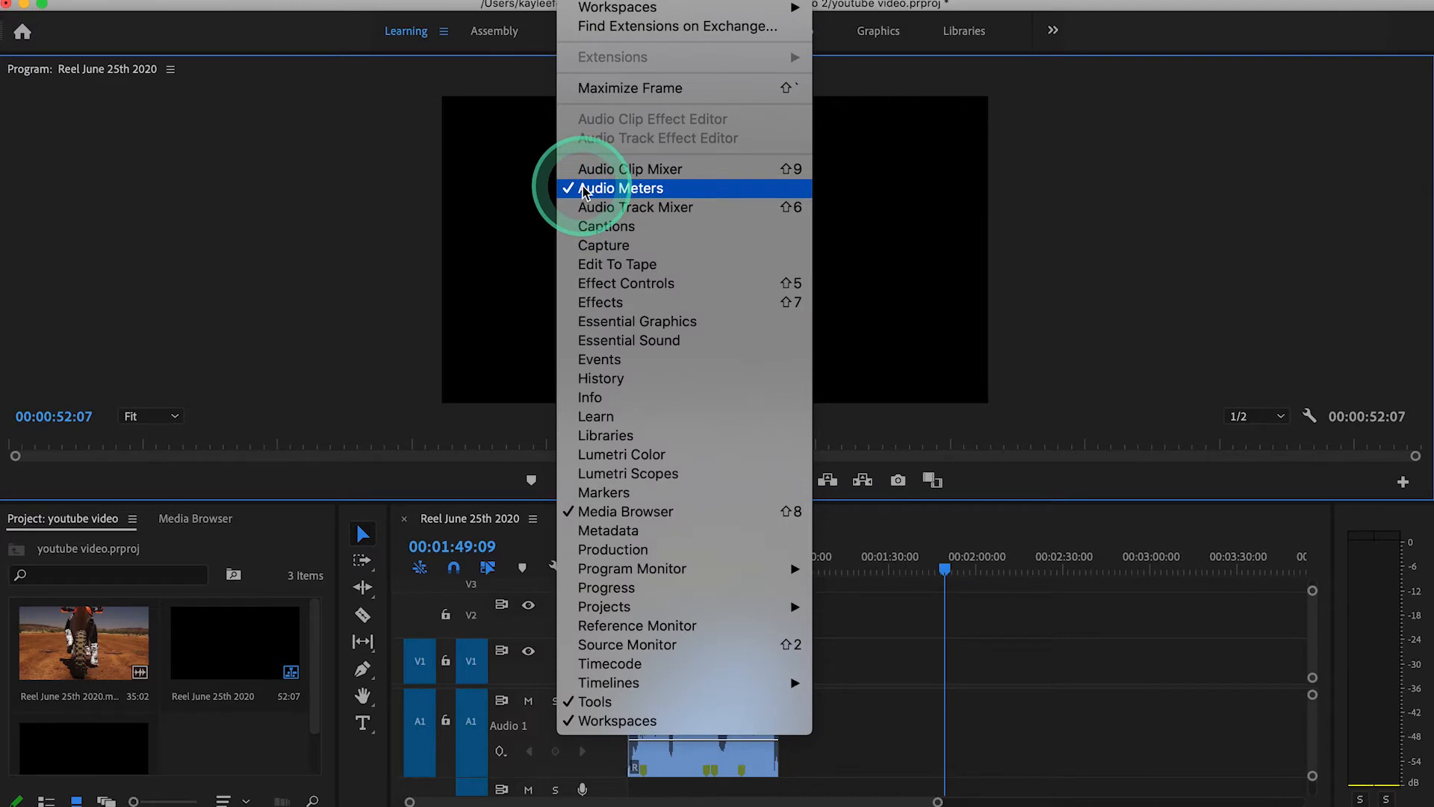
click(597, 419)
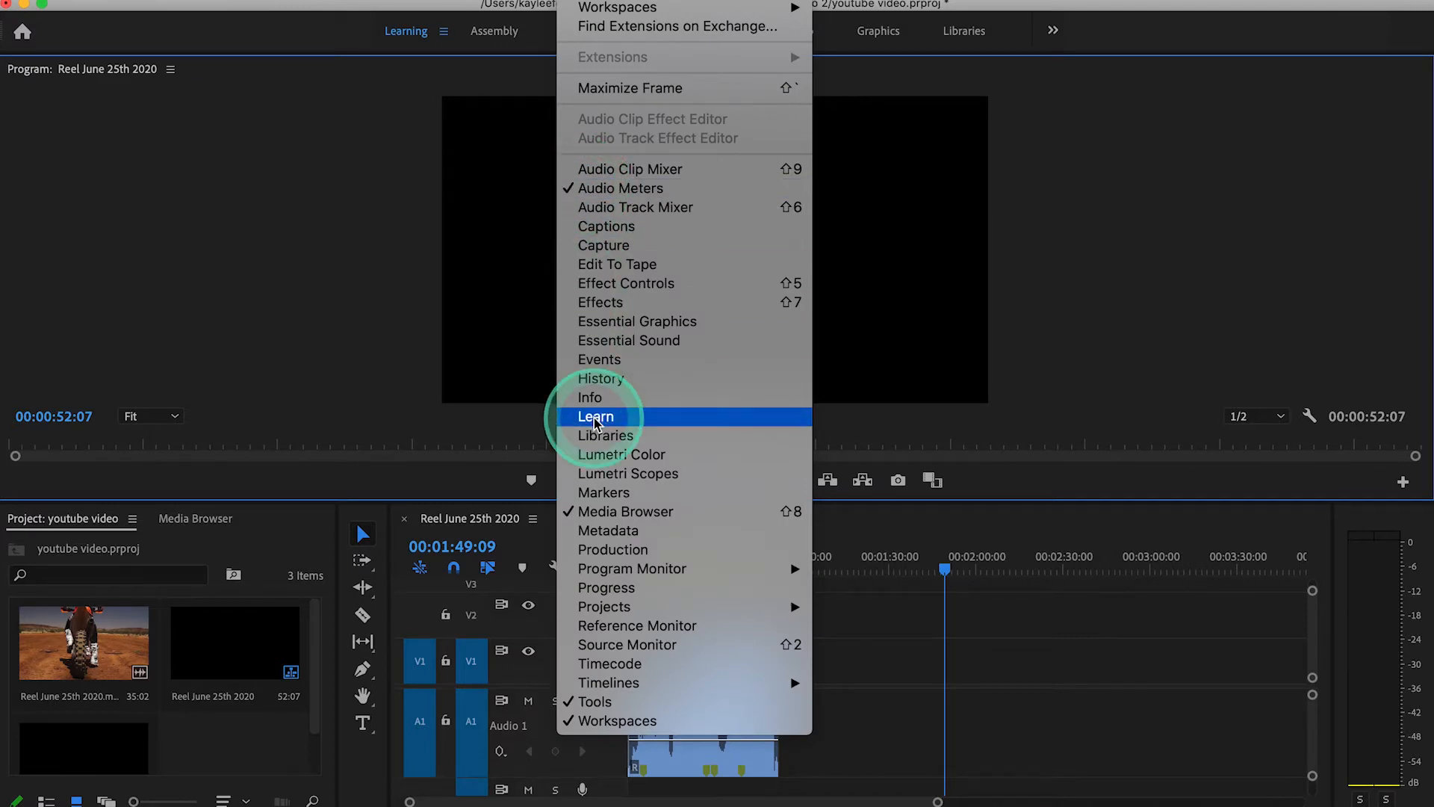
click(635, 647)
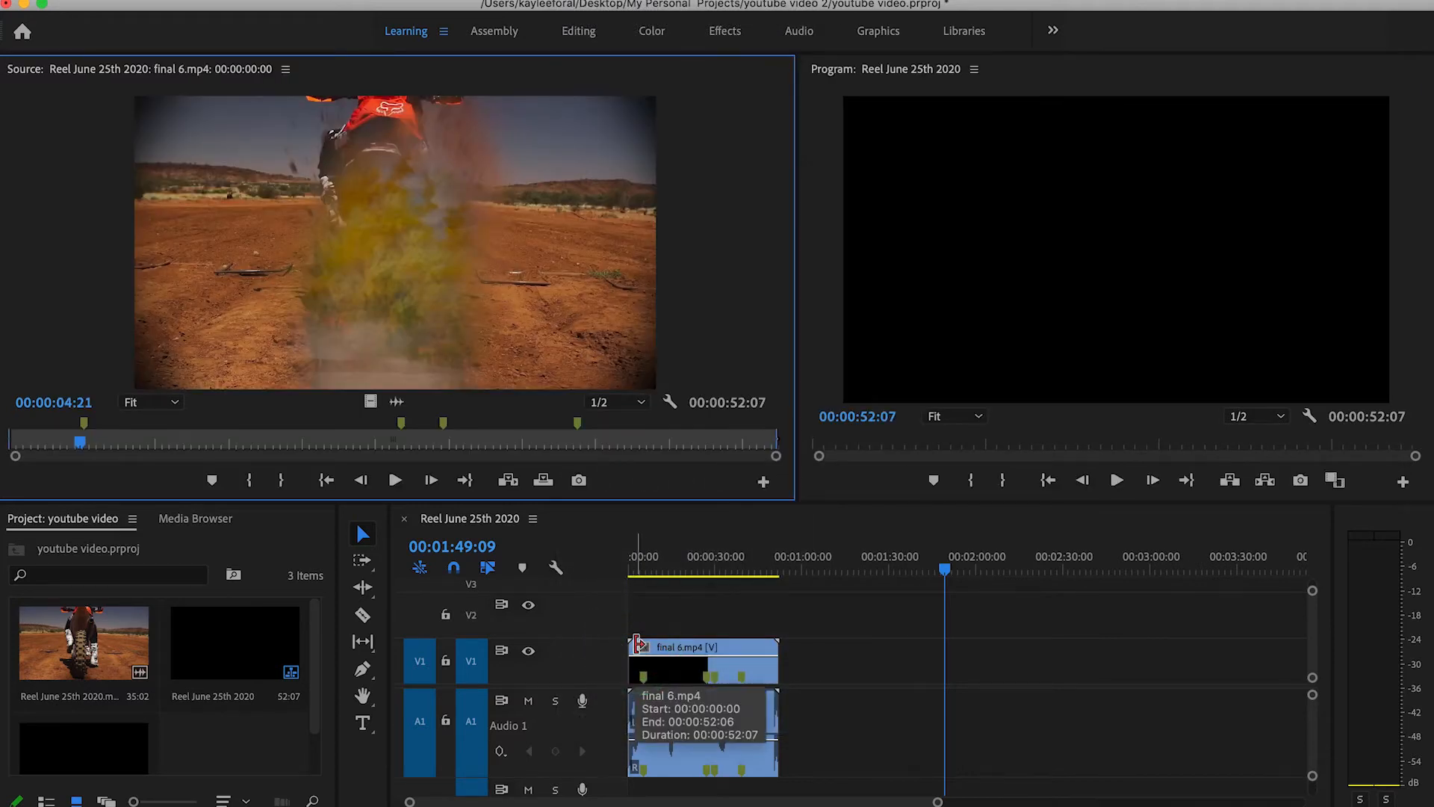
Show the Effects panel in the Learning workspace, and review the list of available panels
click(581, 2)
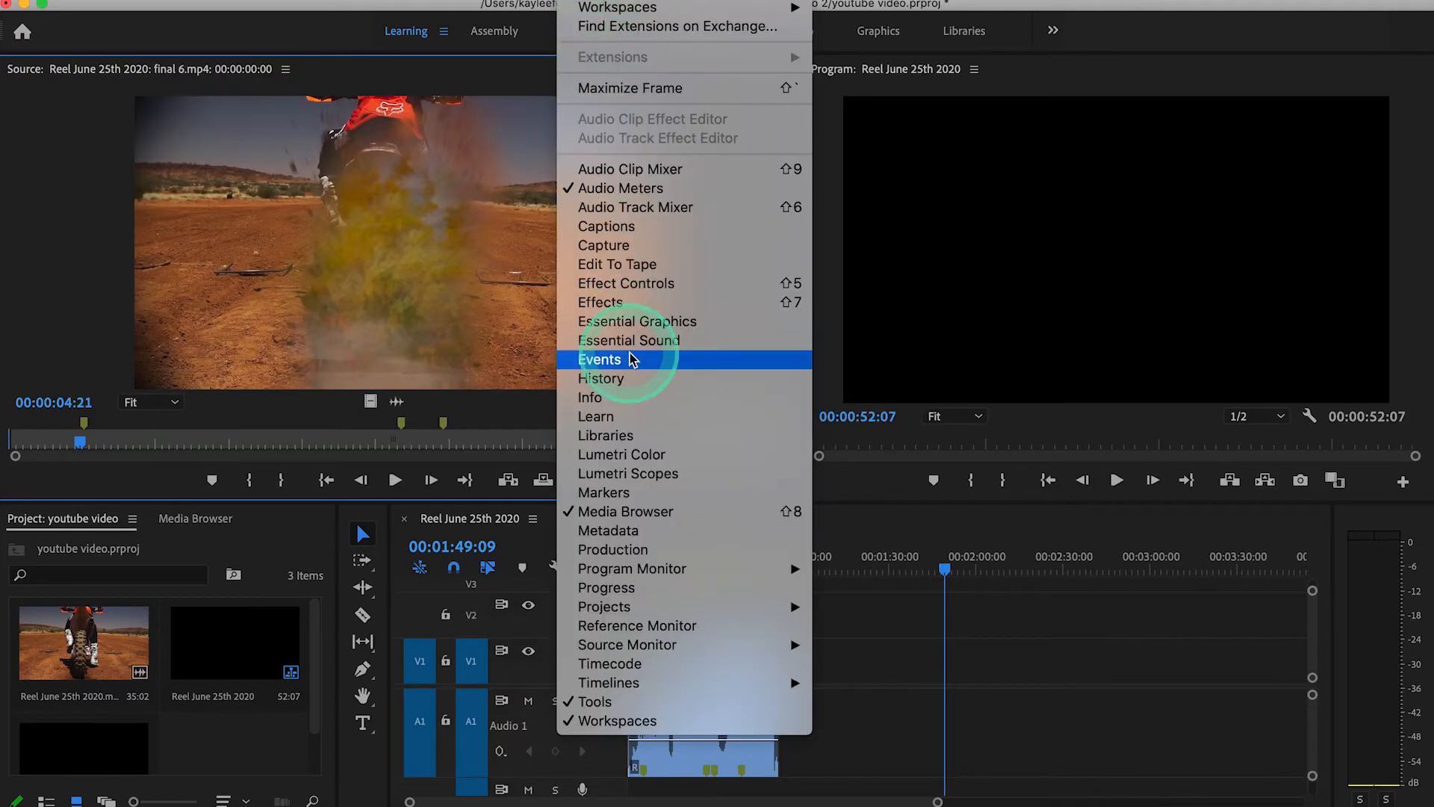
click(620, 302)
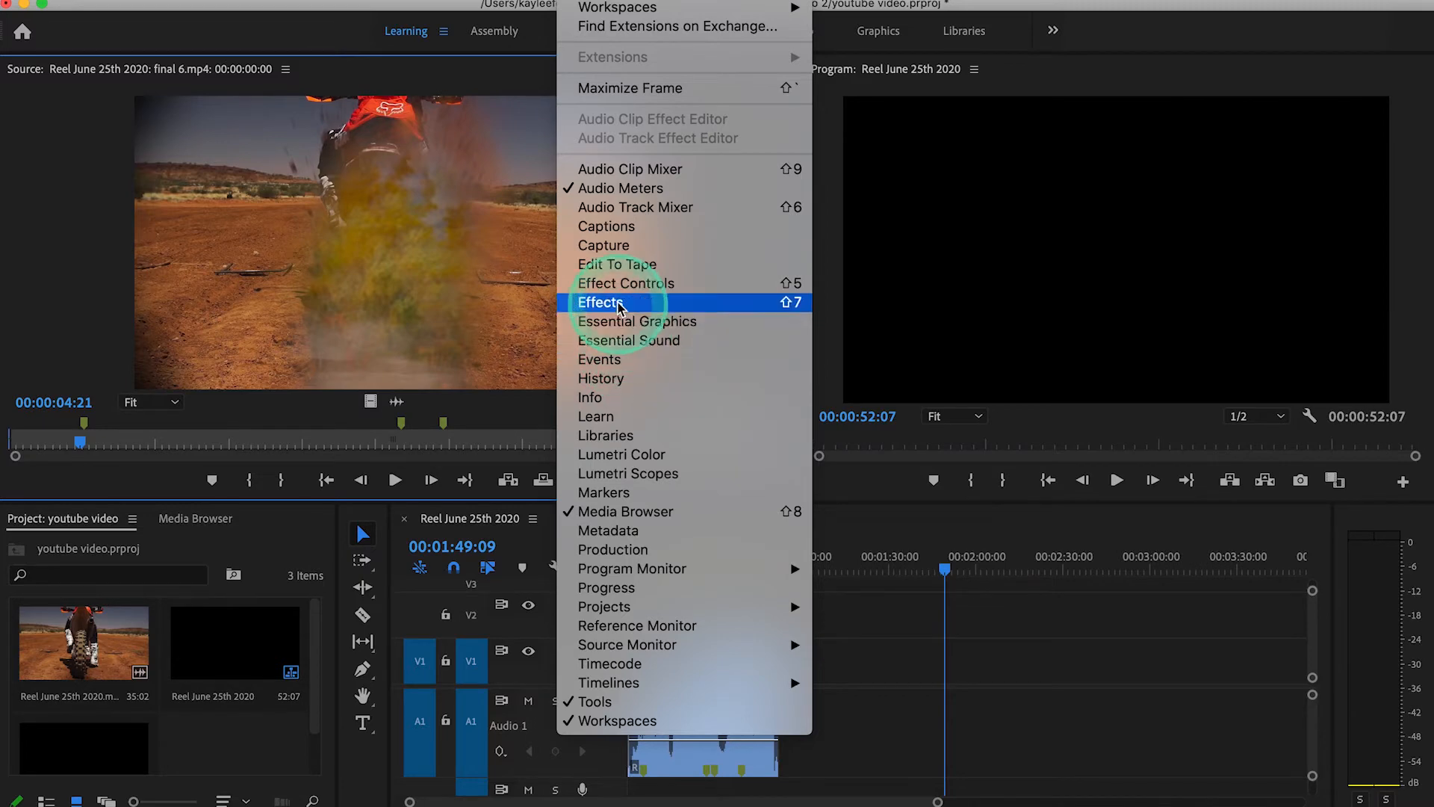
click(593, 16)
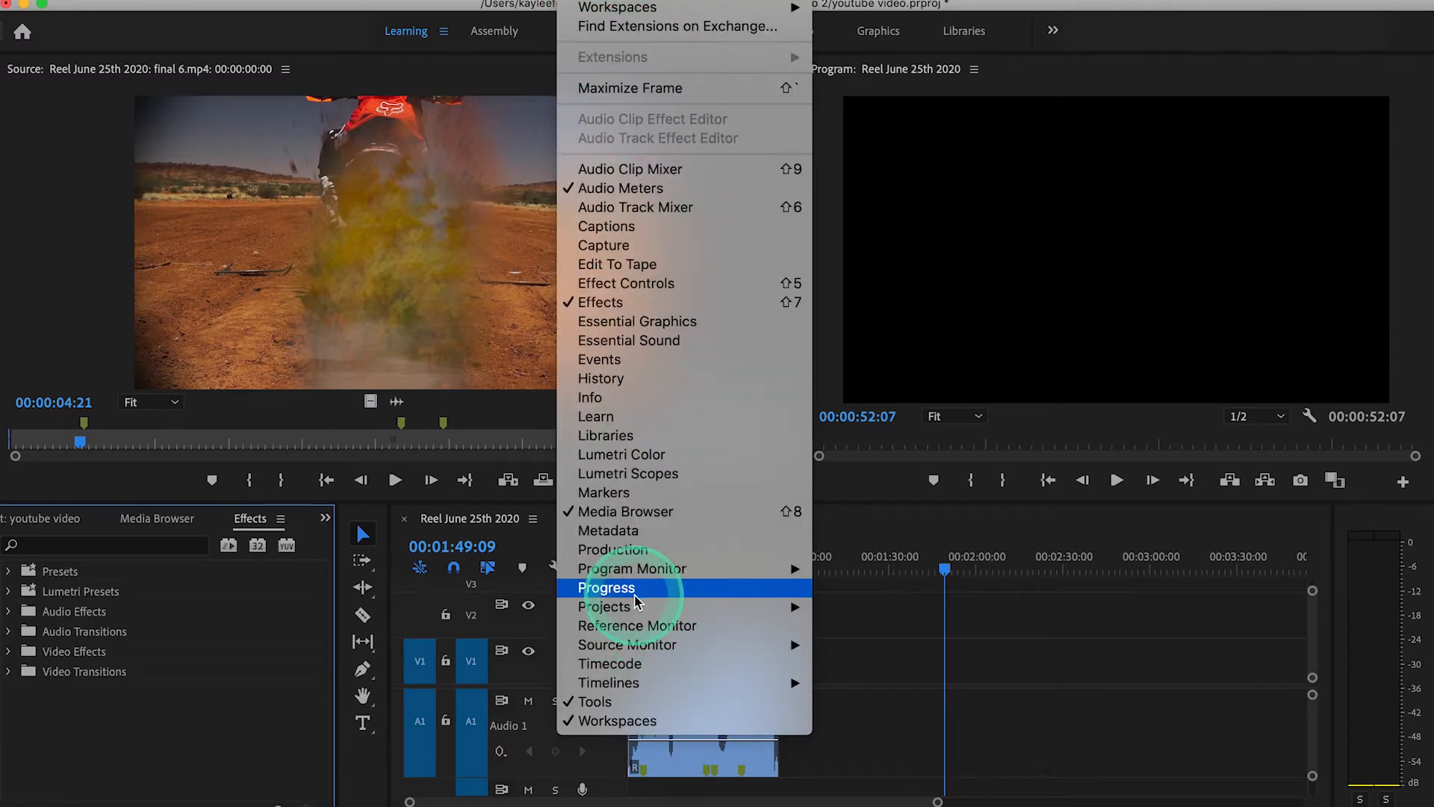
click(580, 7)
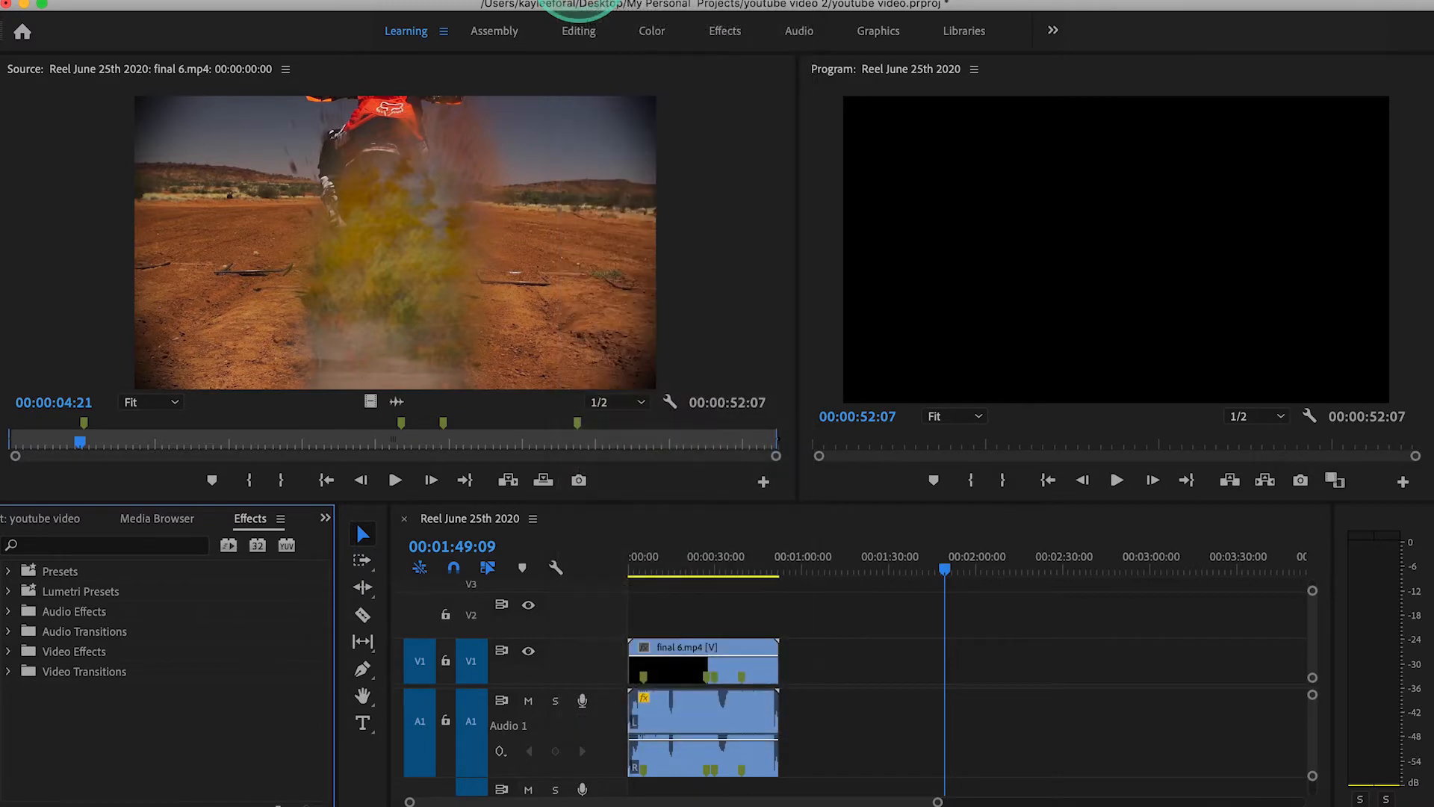
Switch to the Effects workspace and look through the list of panels that can be shown
click(718, 31)
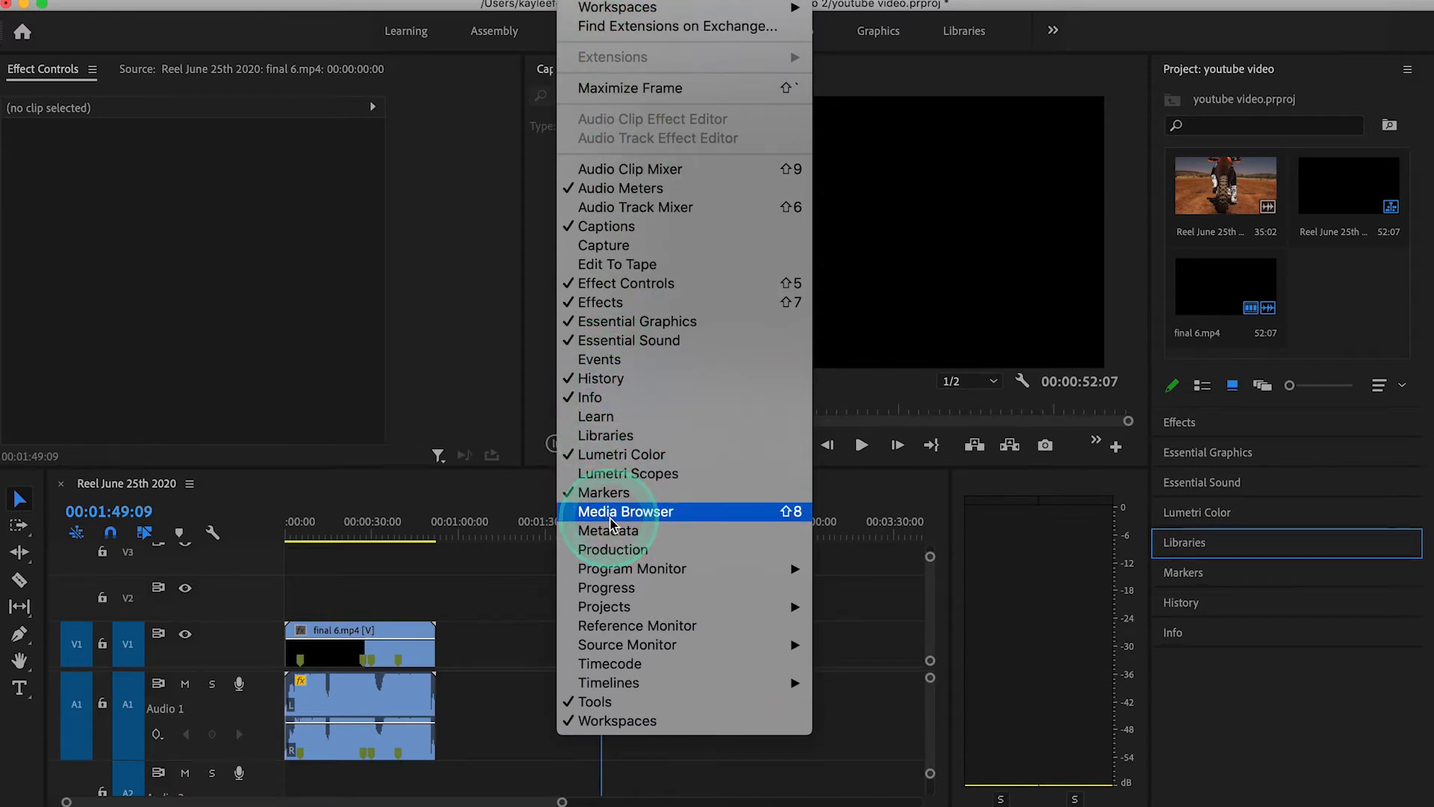
click(611, 550)
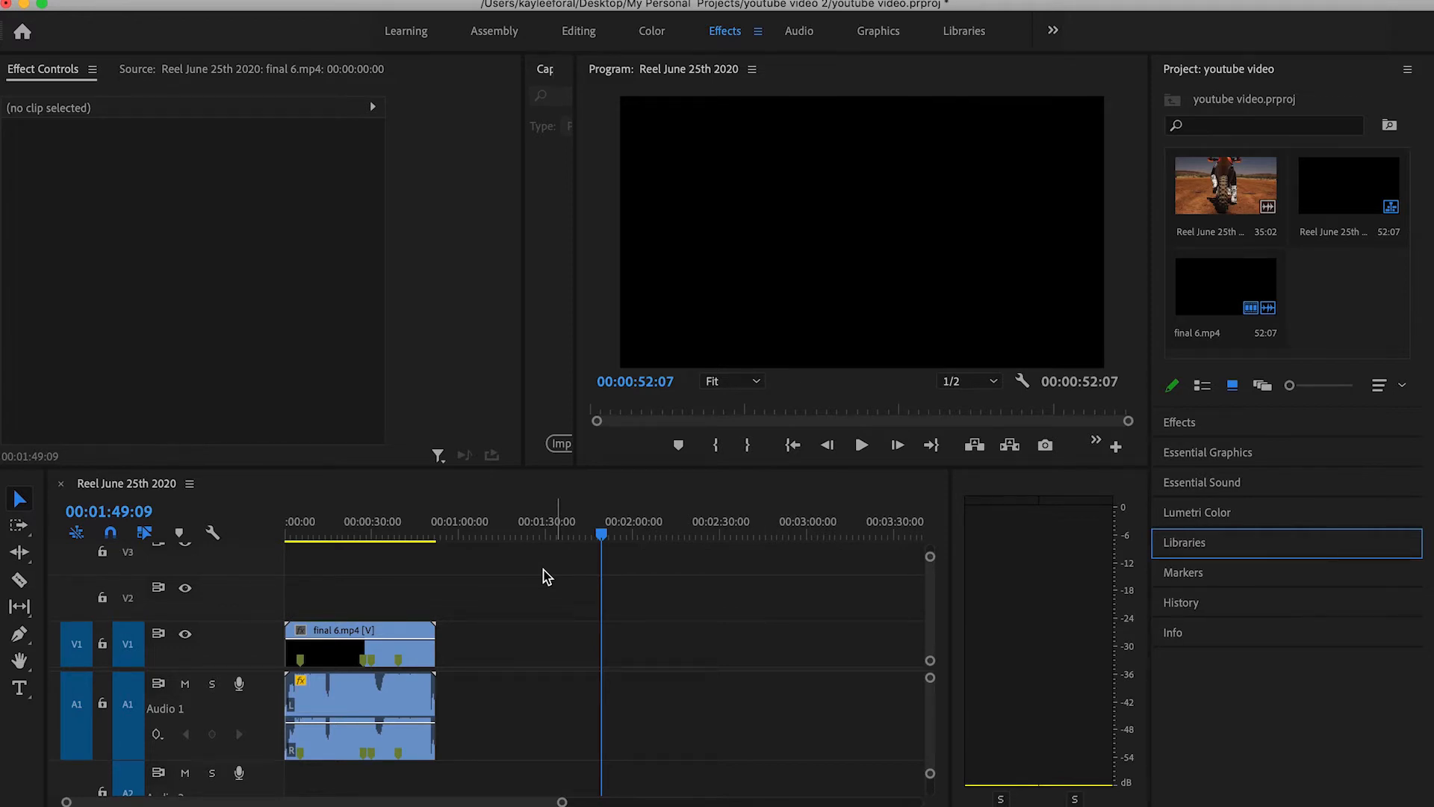
Move the final 6.mp4 clip along the timeline with the Selection tool so it ends at 00:01:49:09, and deselect it
click(15, 497)
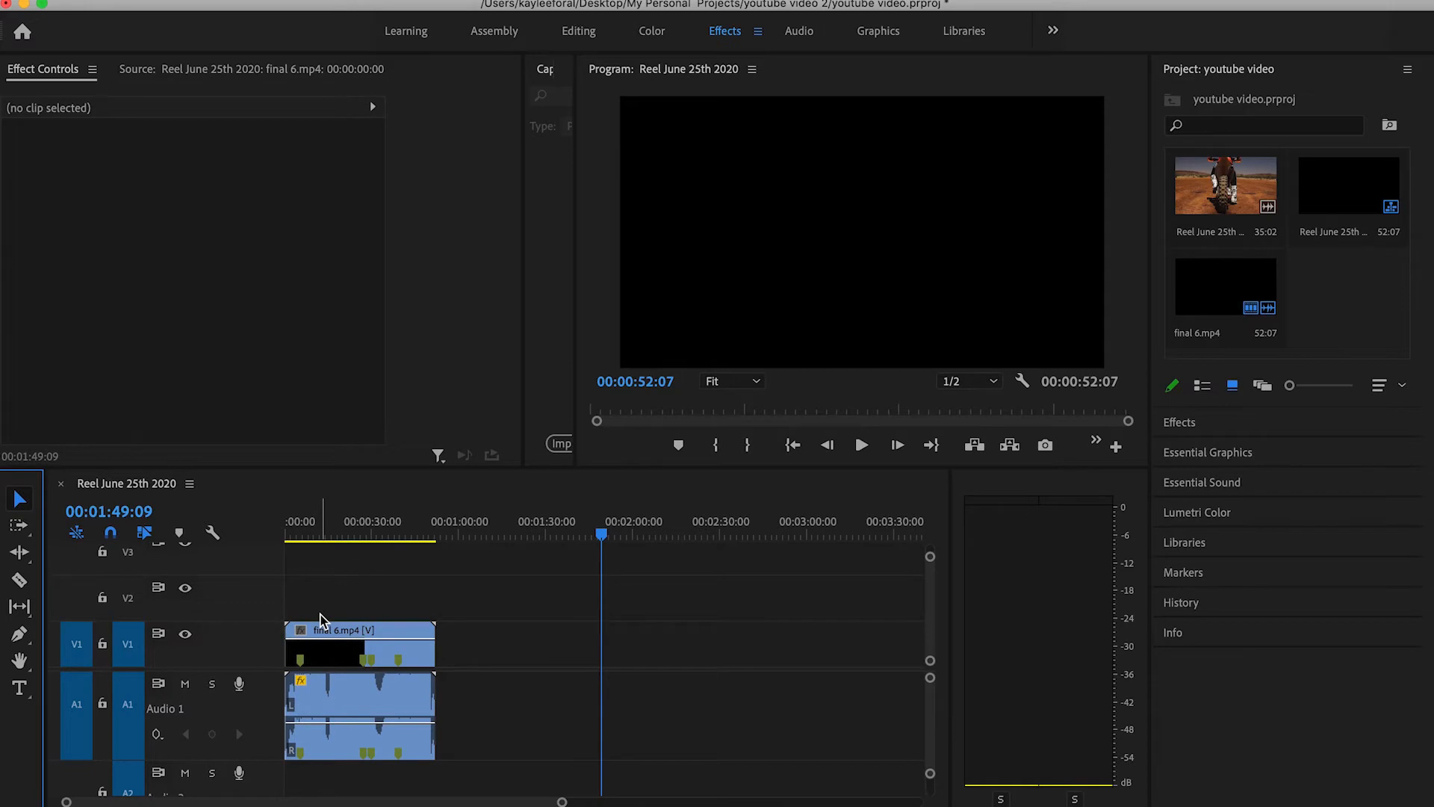
drag(321, 620, 513, 625)
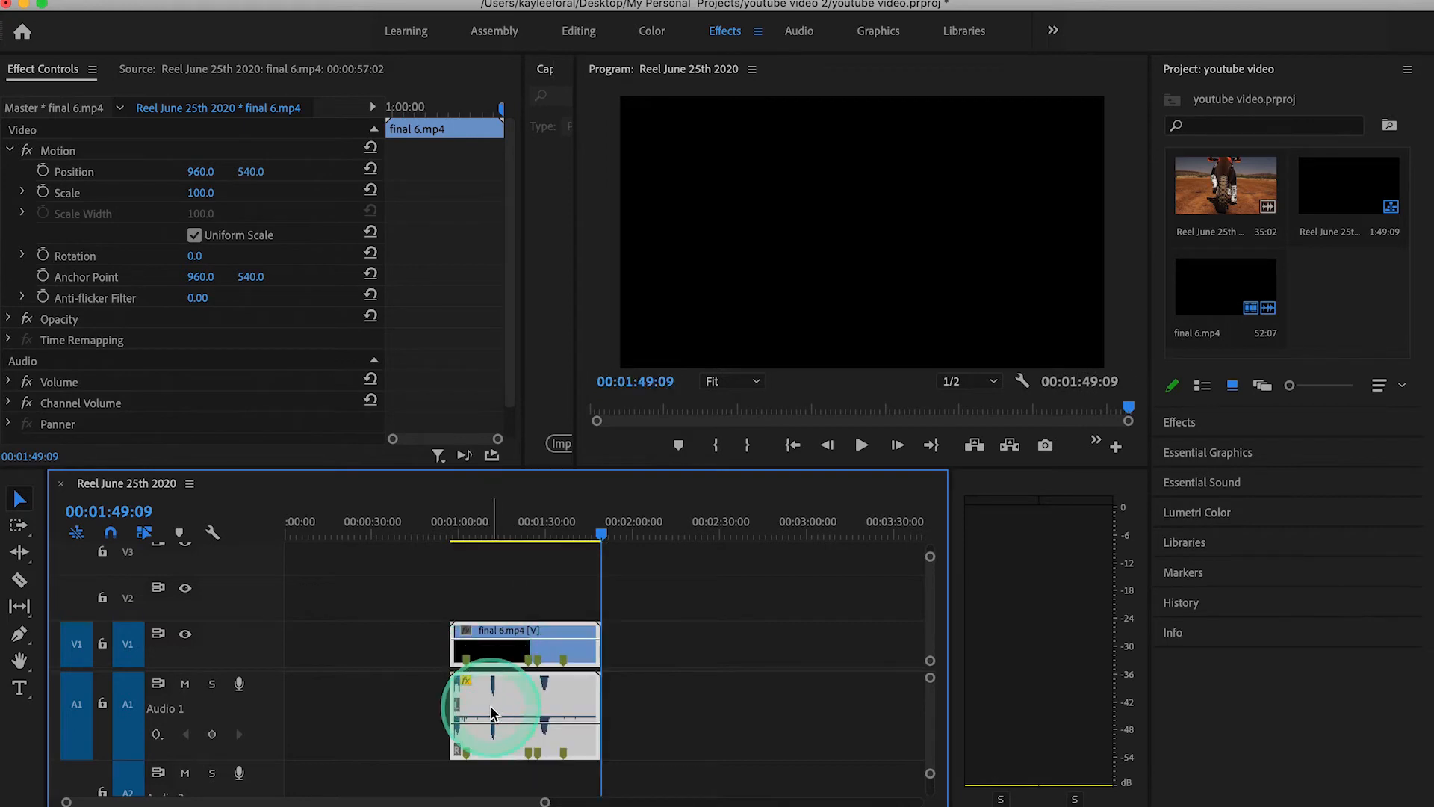
drag(493, 728, 494, 707)
click(497, 637)
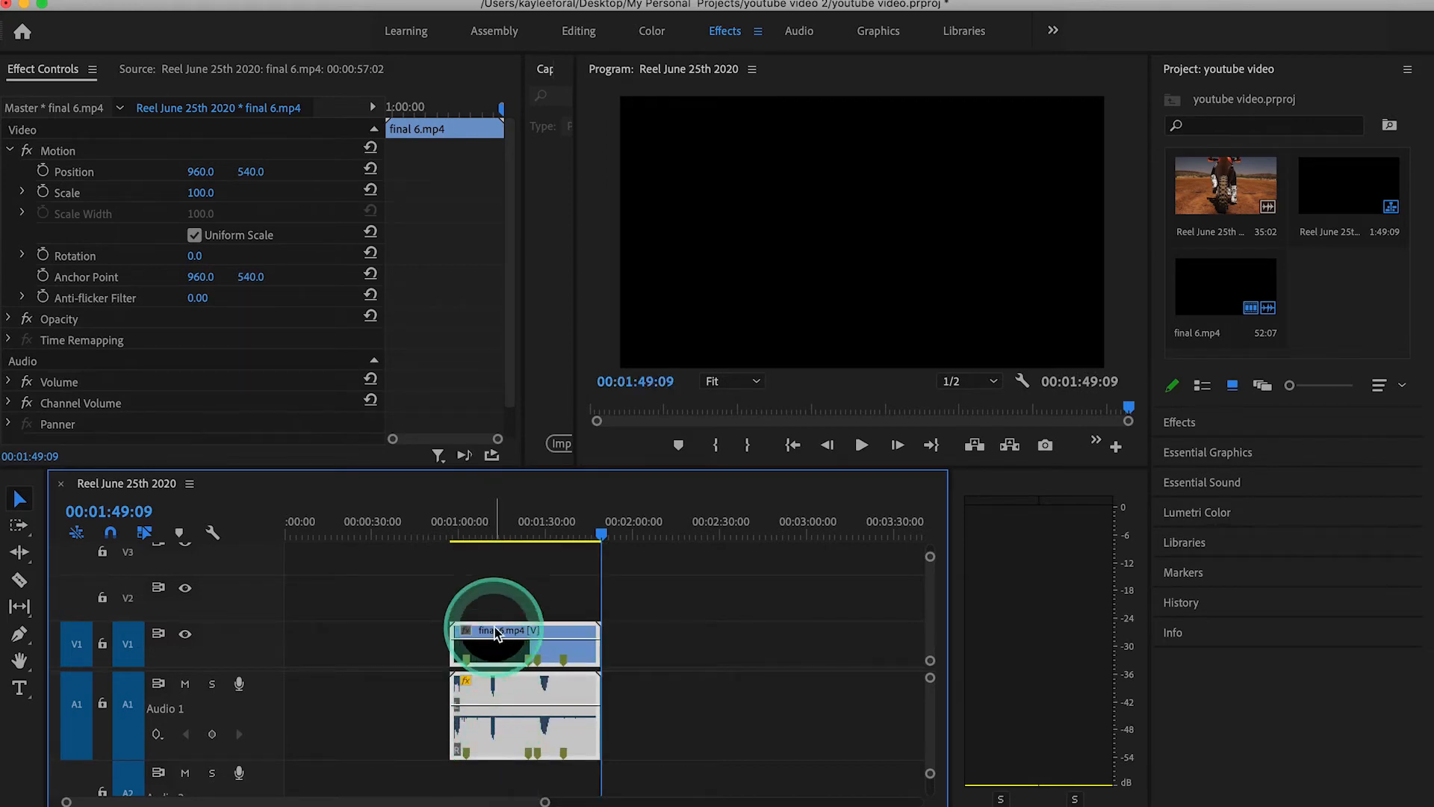
drag(497, 637, 497, 649)
click(517, 547)
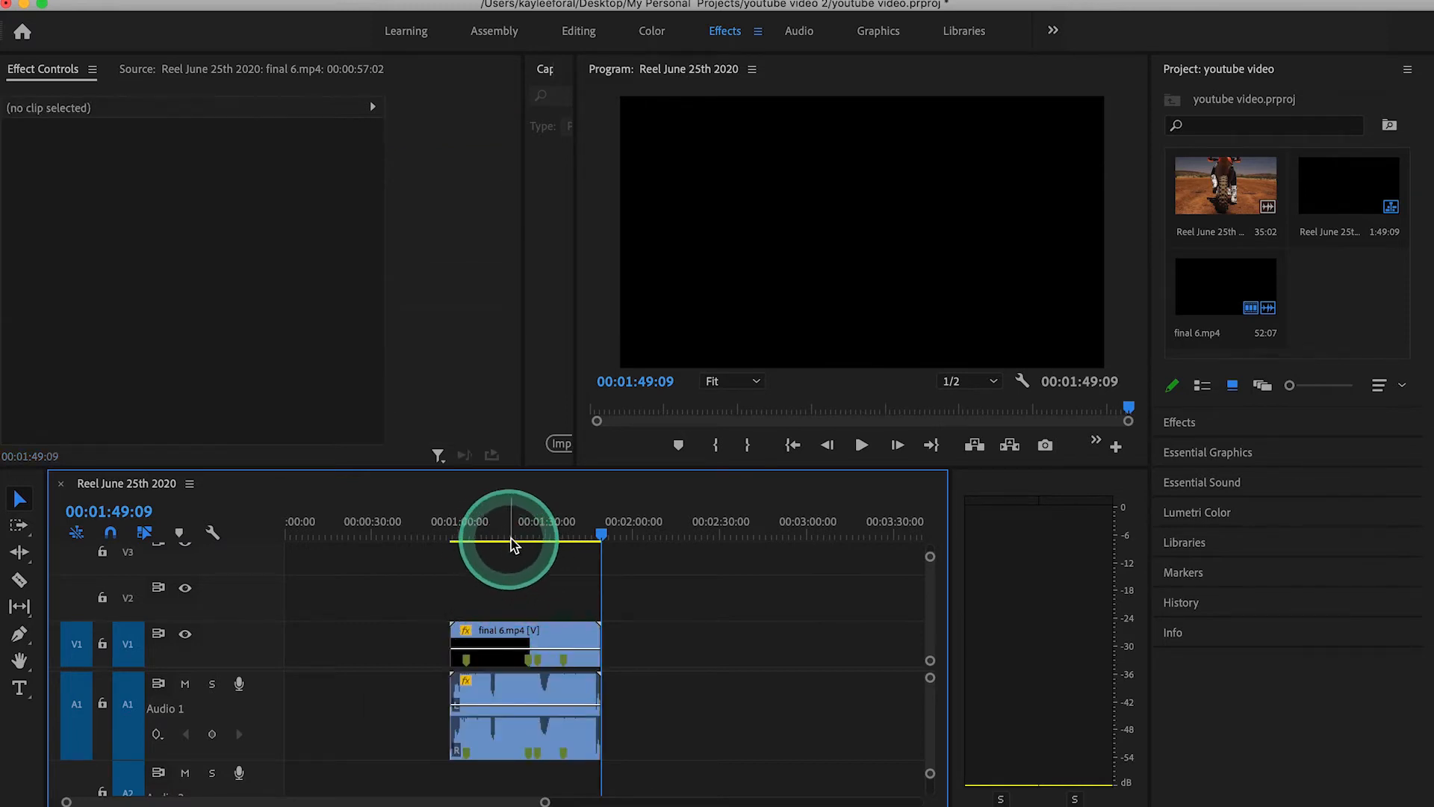
Place the playhead at 00:01:08:00 and move the final 6.mp4 clip back to the start of the sequence
drag(508, 536, 485, 538)
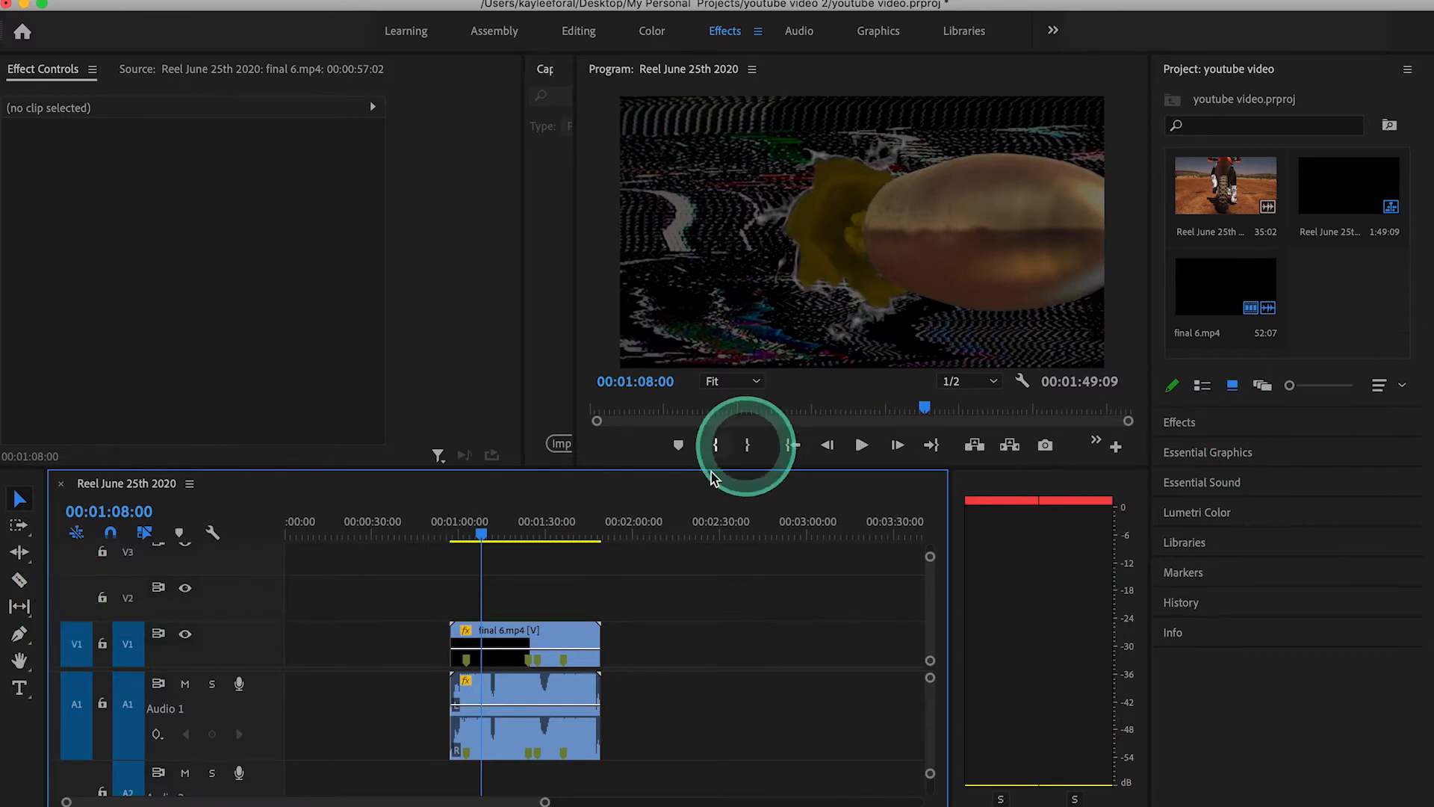
drag(521, 635, 329, 643)
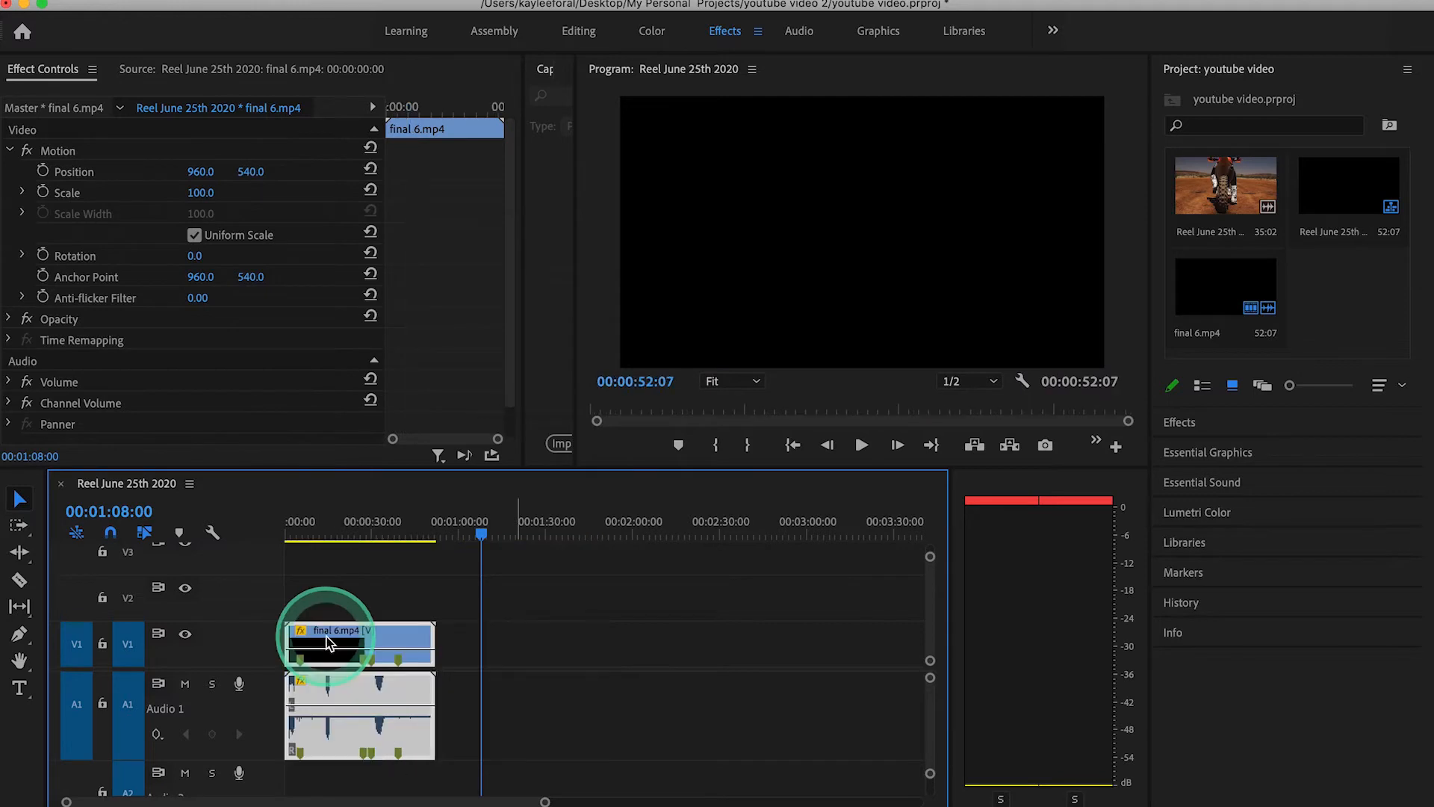
Move the final 6.mp4 clip with the Track Select Forward tool so it starts at about 00:01:02:21
click(19, 527)
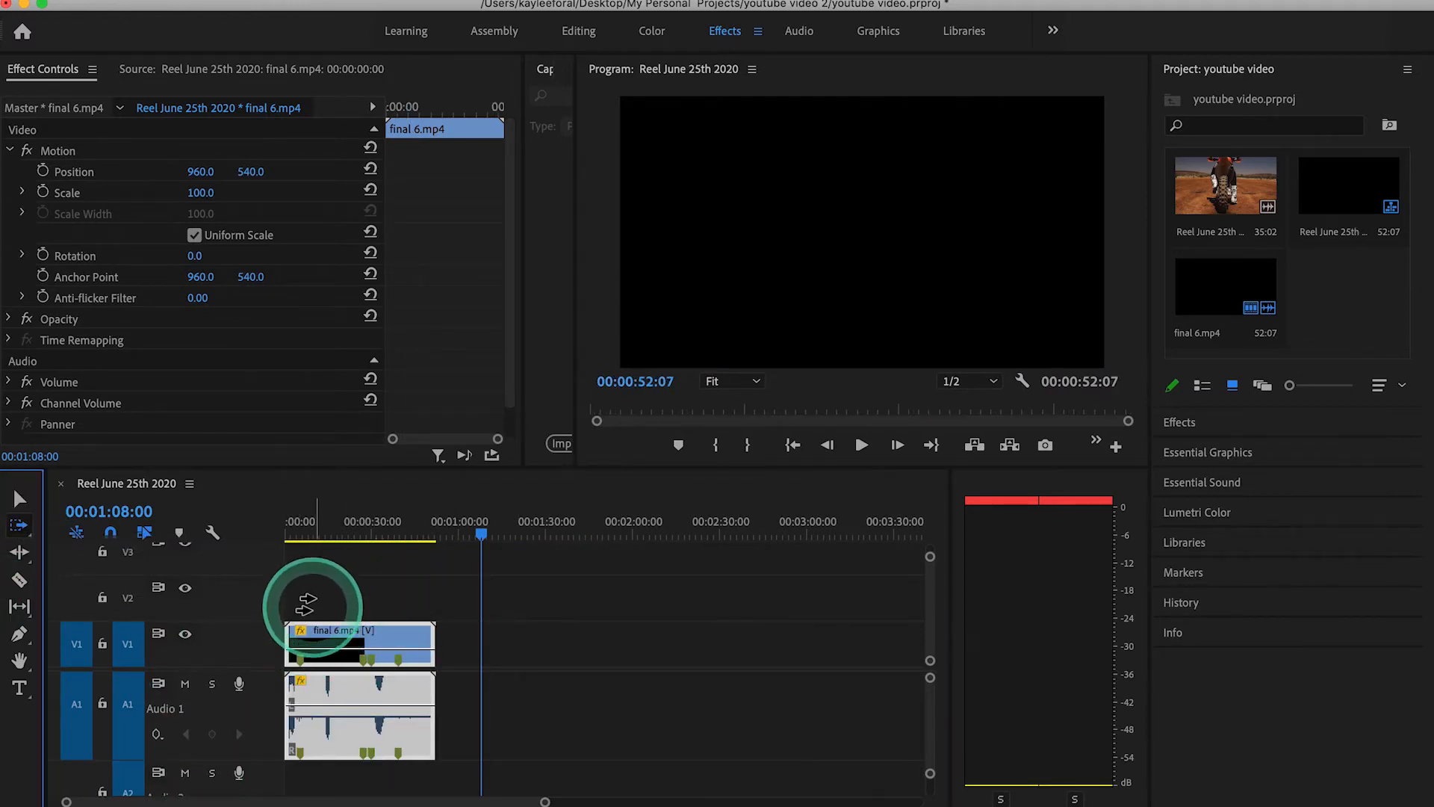
click(306, 598)
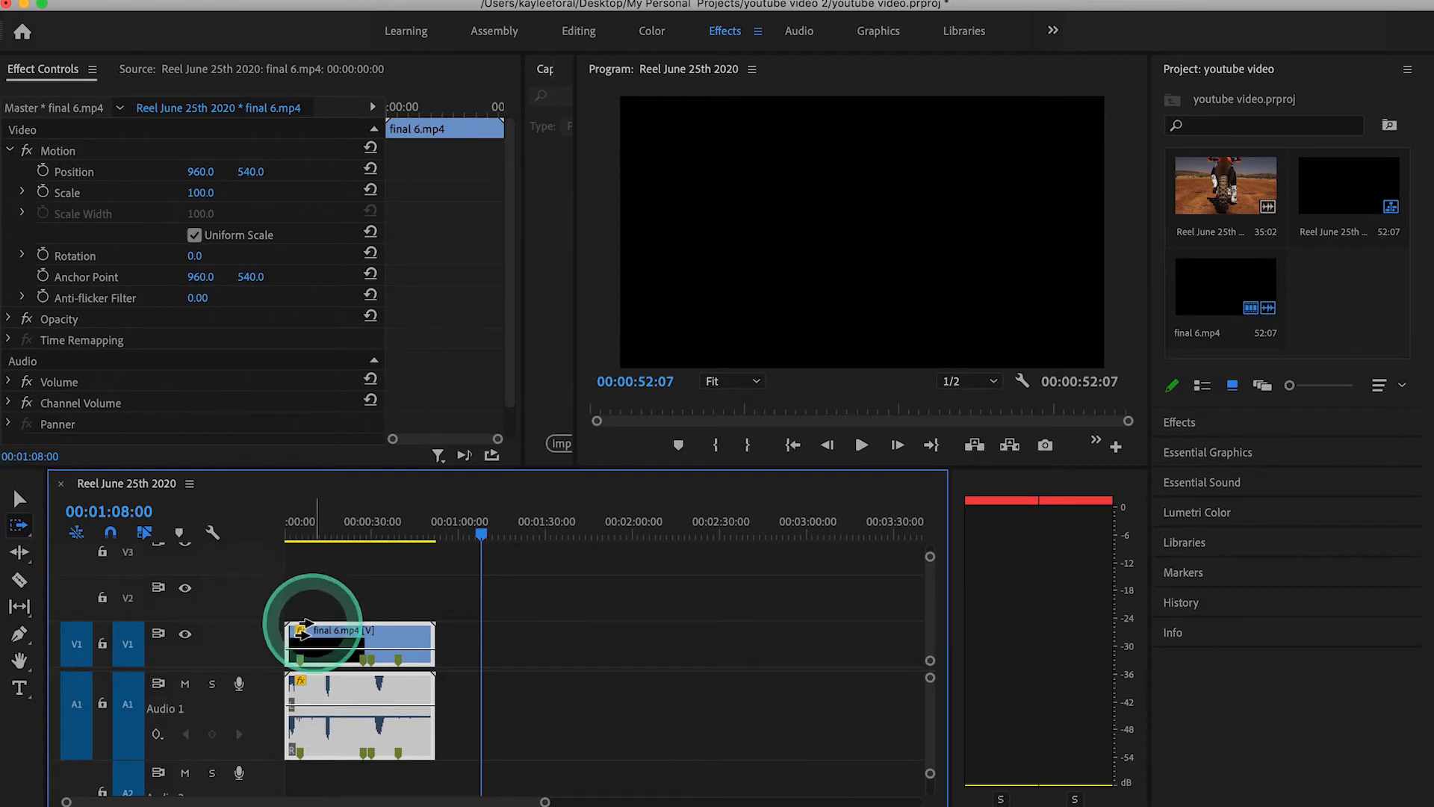
drag(306, 626, 488, 574)
Cut the final 6.mp4 clip into four pieces with the Razor tool, making the first cut at the playhead at 00:01:08:00
key(c)
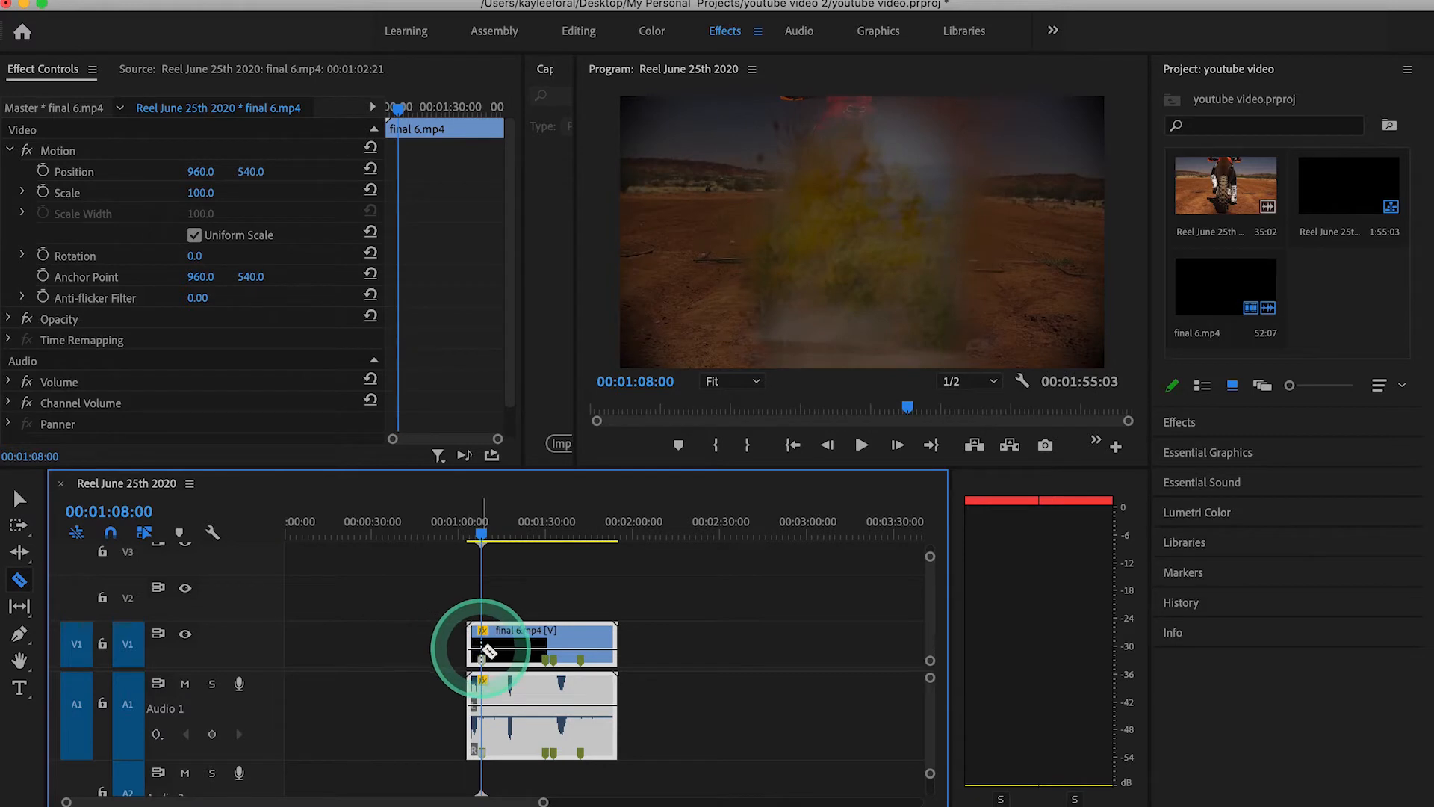
click(484, 650)
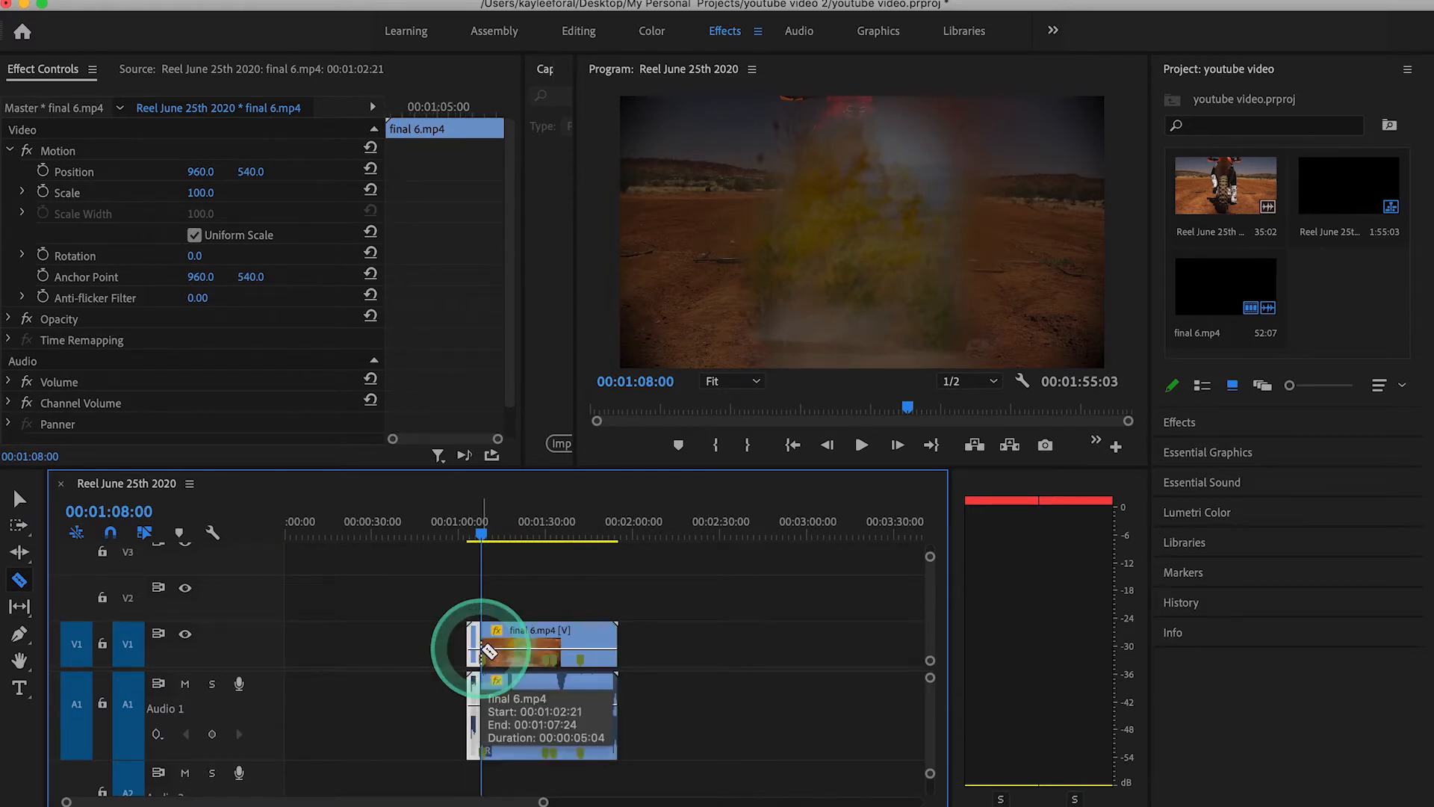
click(523, 647)
click(579, 647)
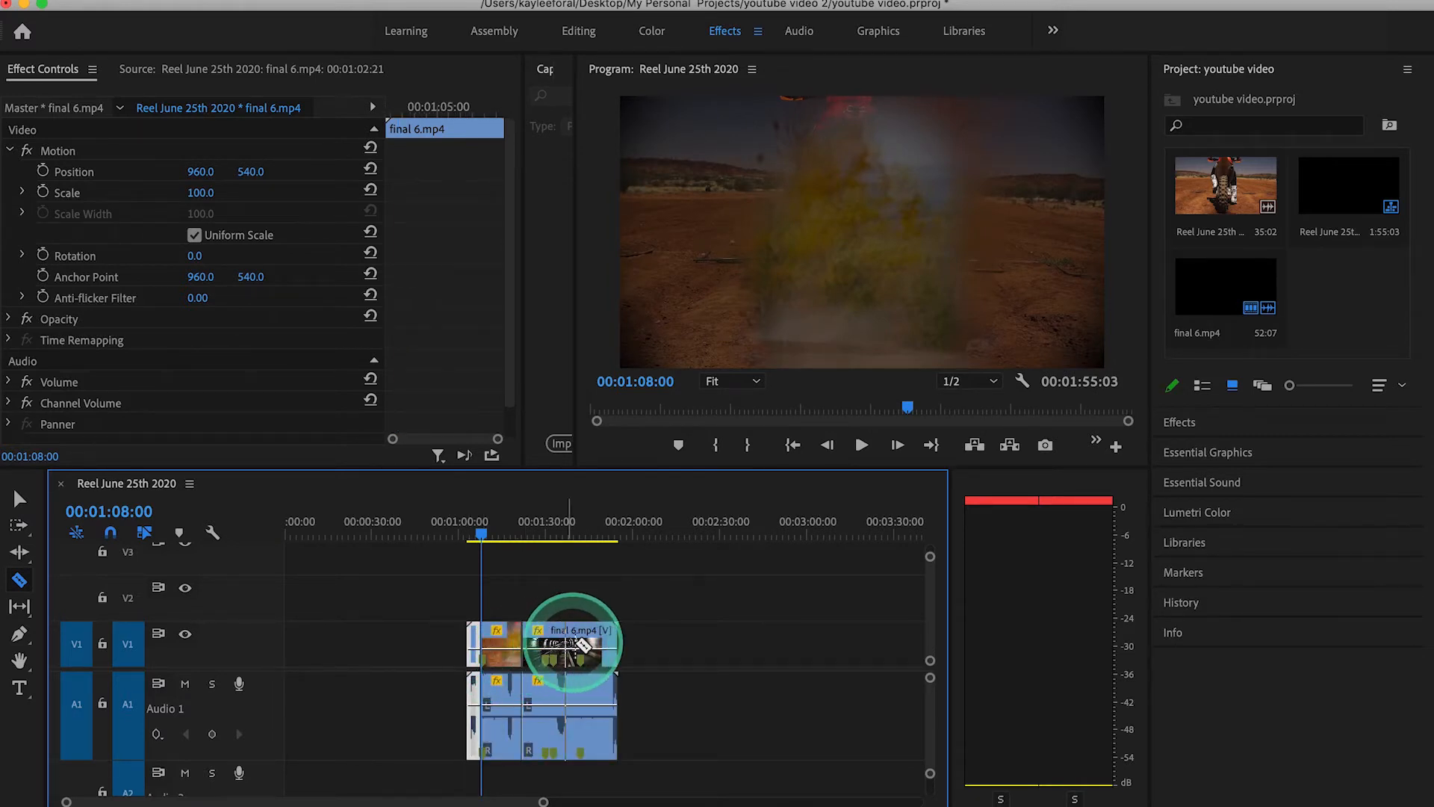
click(273, 624)
Spread the last three pieces apart along the timeline with the Track Select Forward tool, leaving gaps between all four pieces
key(v)
click(20, 528)
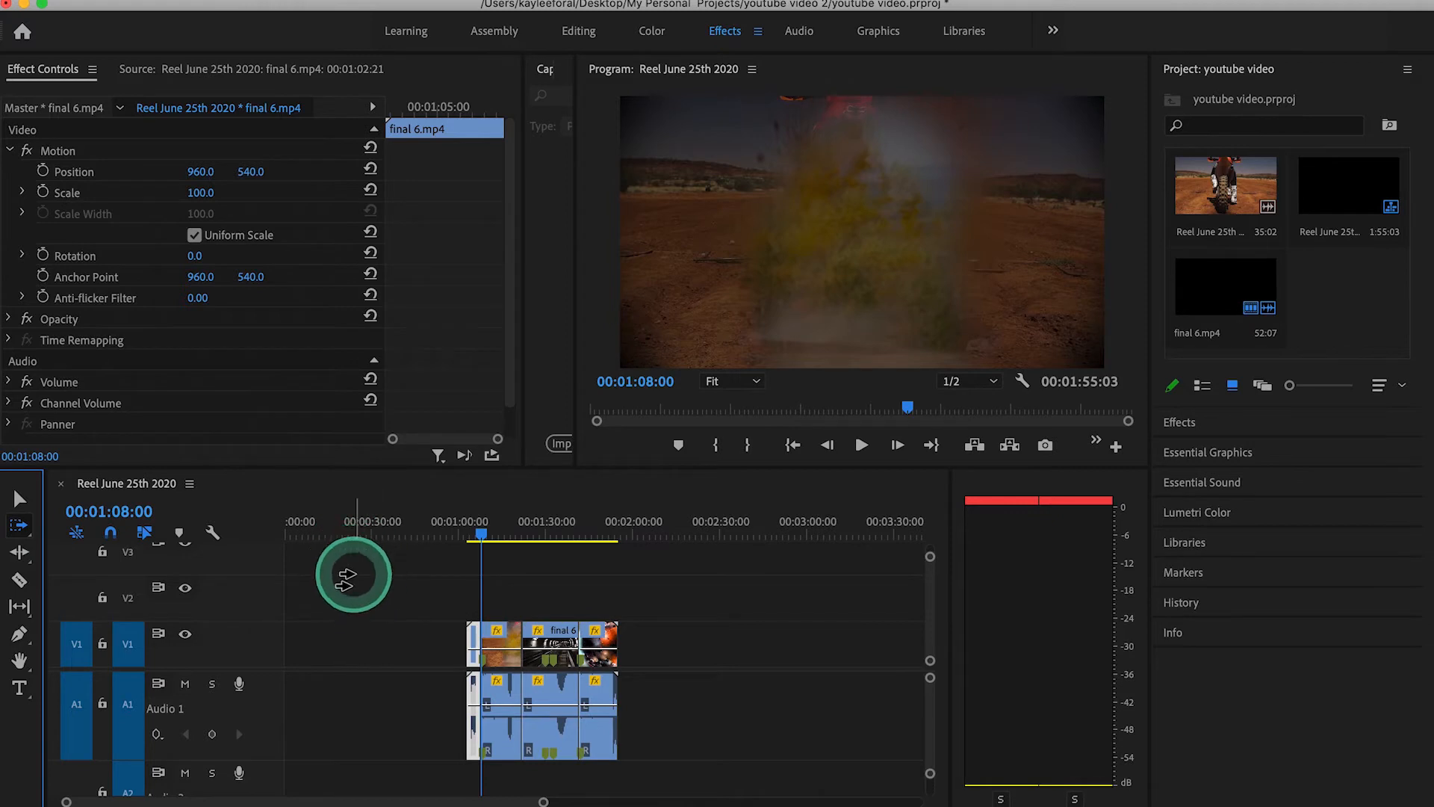
click(349, 576)
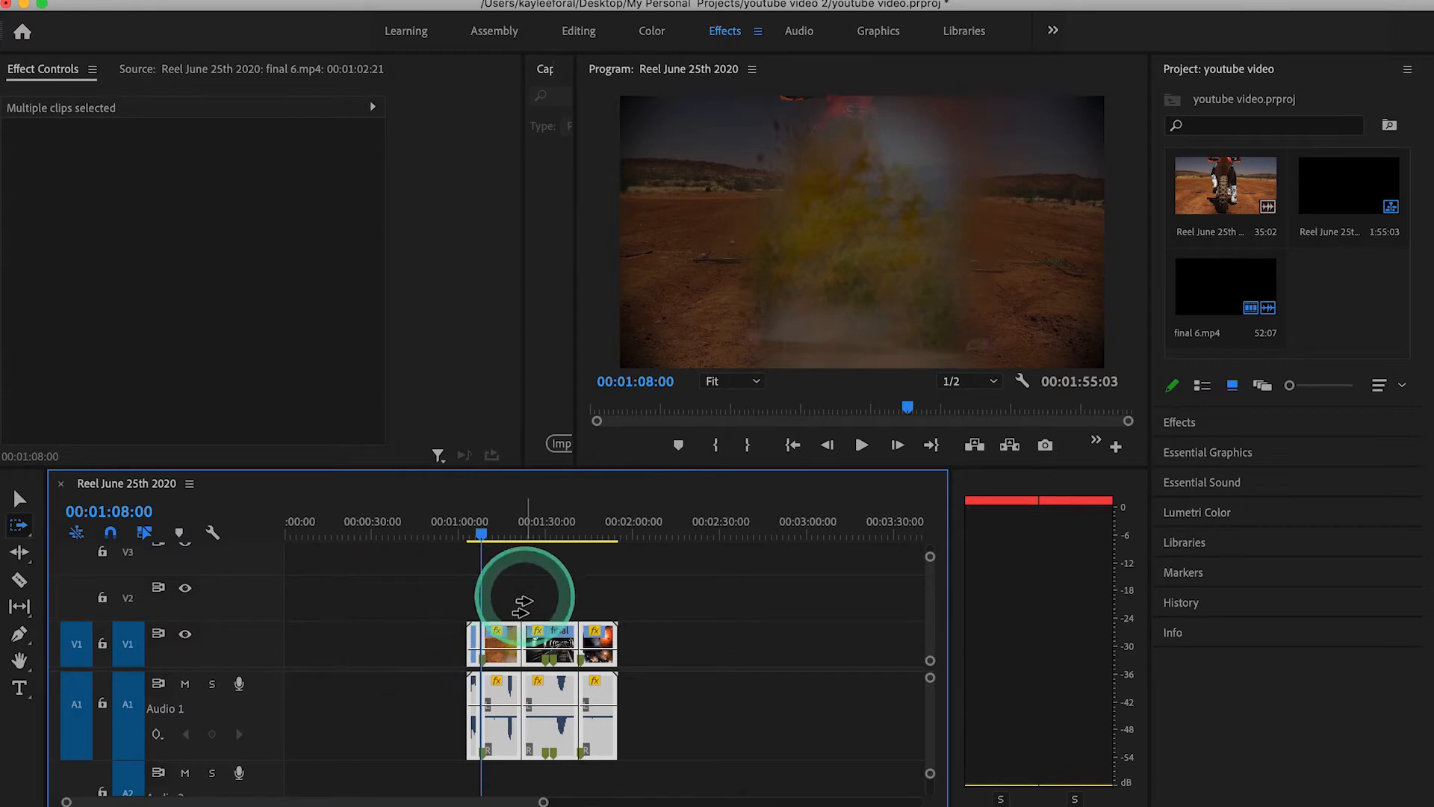
click(504, 596)
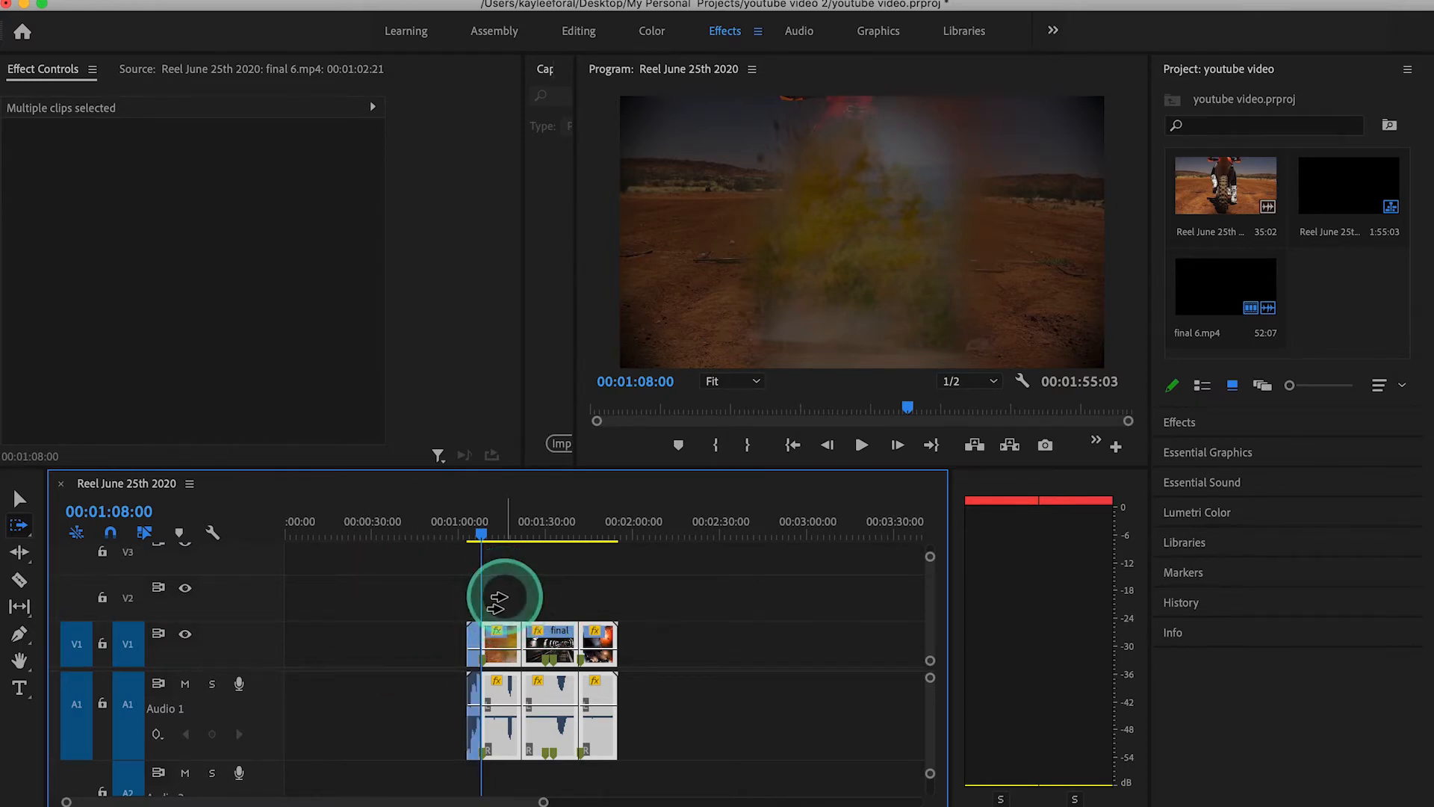
drag(496, 597, 912, 593)
click(859, 587)
Select all four pieces with the Track Select Forward tool, move them to the sequence start and place the playhead at 00:00:00:00
click(370, 627)
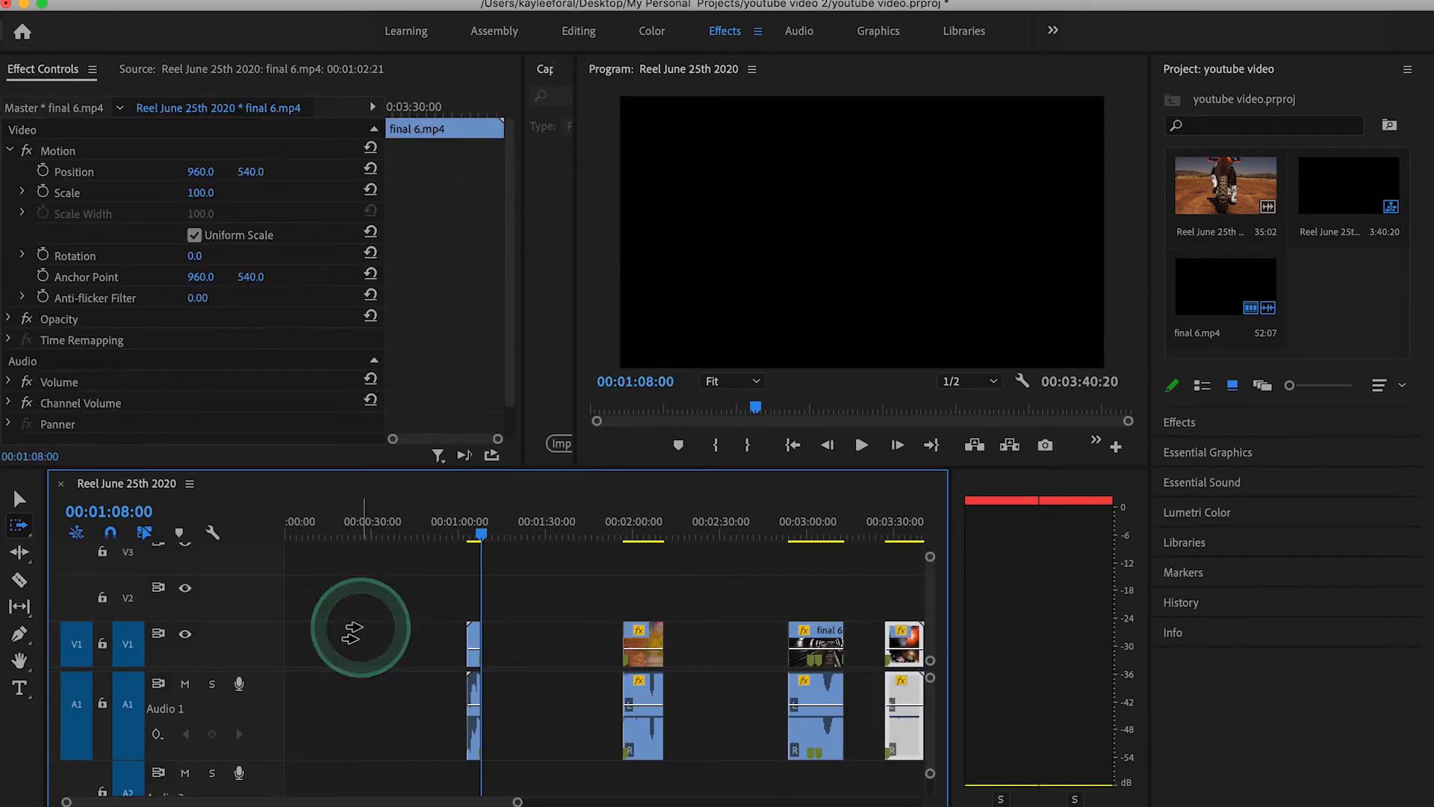
click(352, 631)
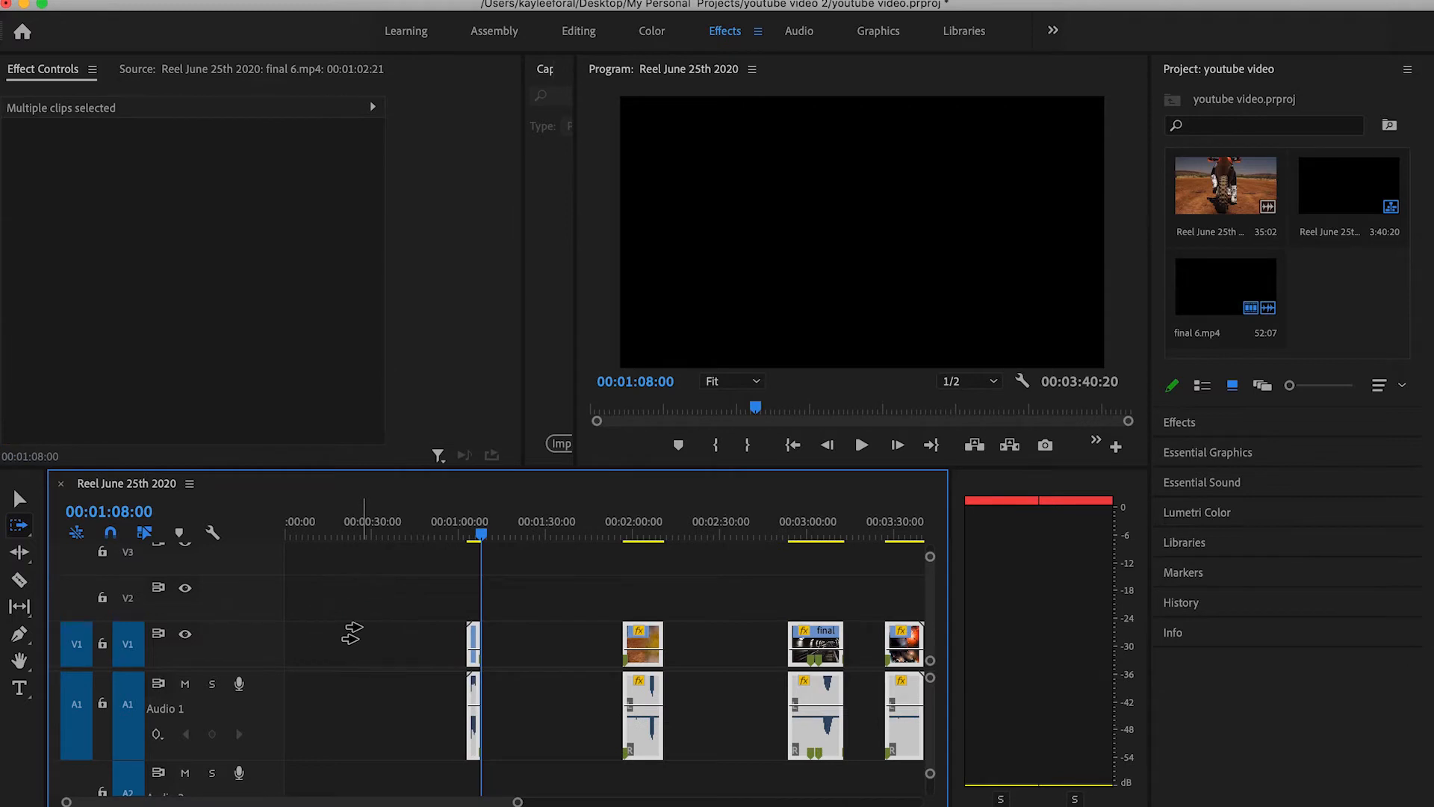
drag(384, 628, 209, 639)
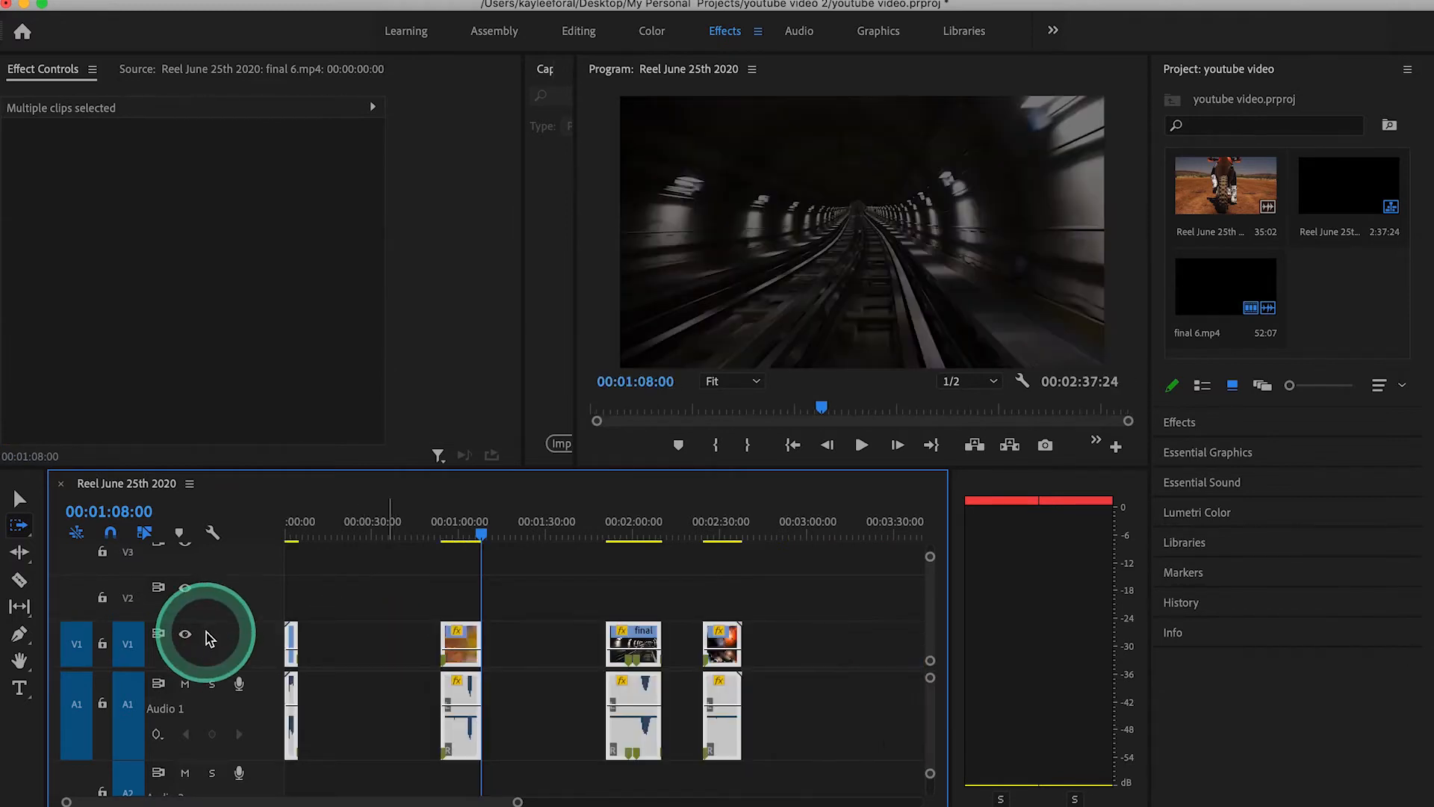
click(287, 538)
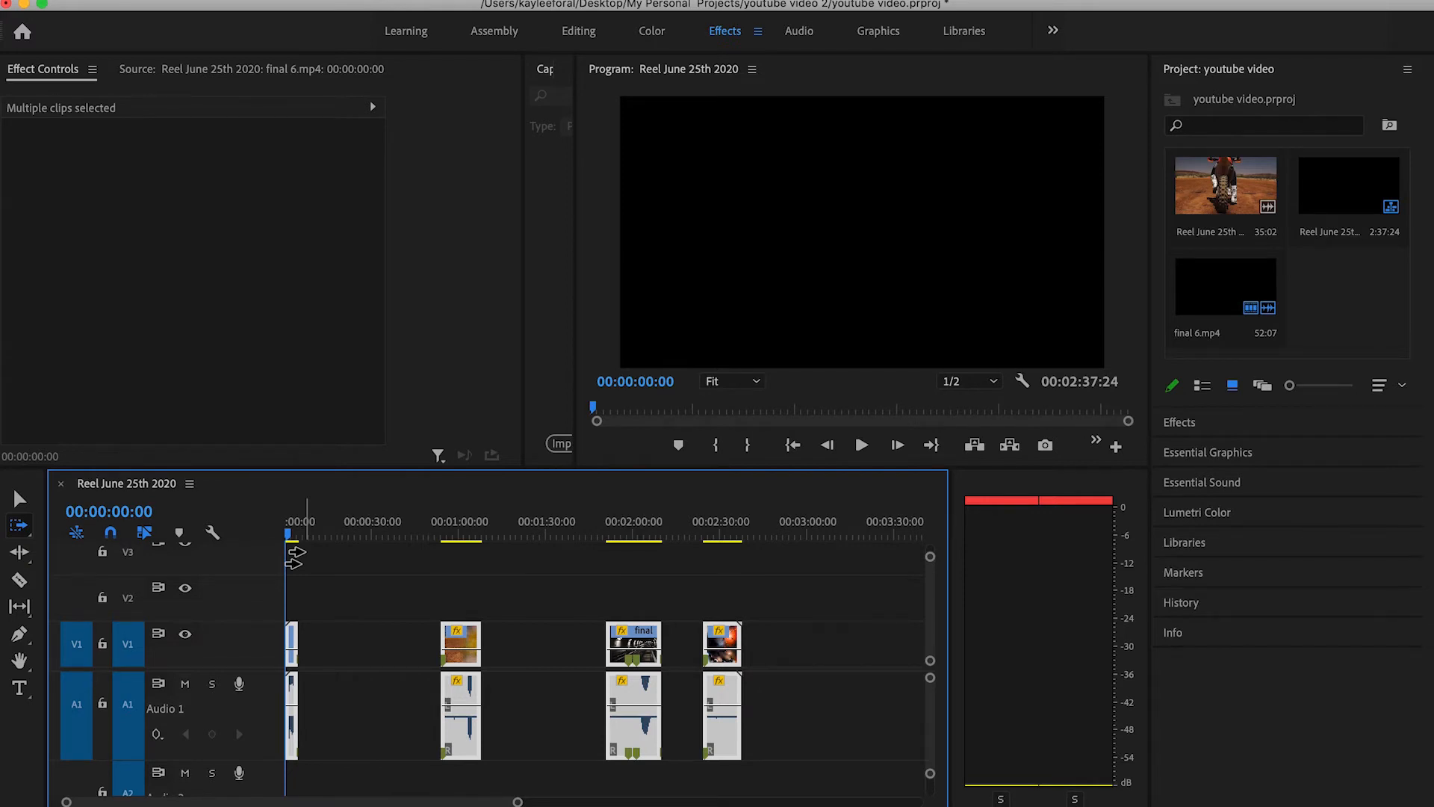
Close the gaps with the Selection tool, moving the second, third and fourth pieces against the piece before each
click(321, 564)
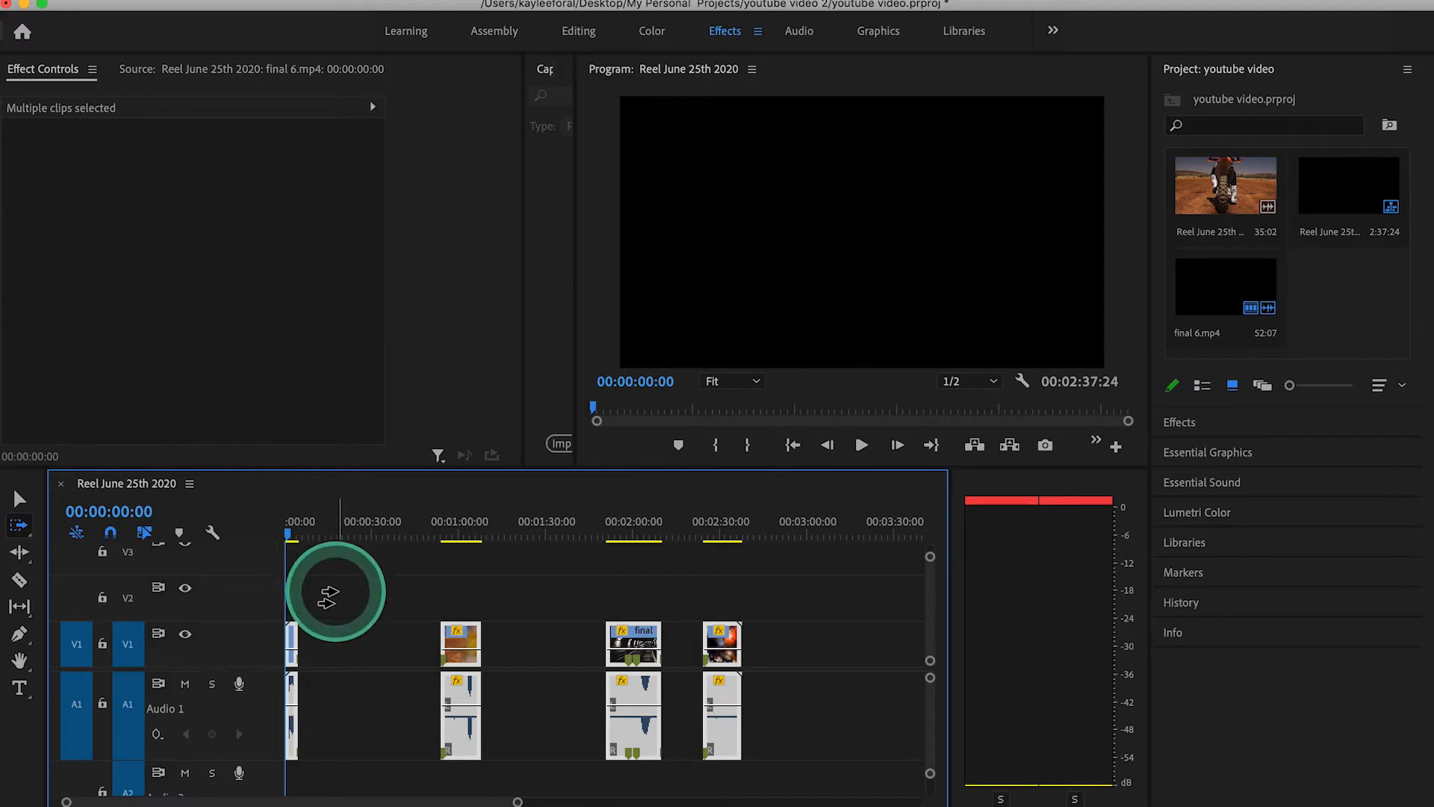
key(v)
click(320, 586)
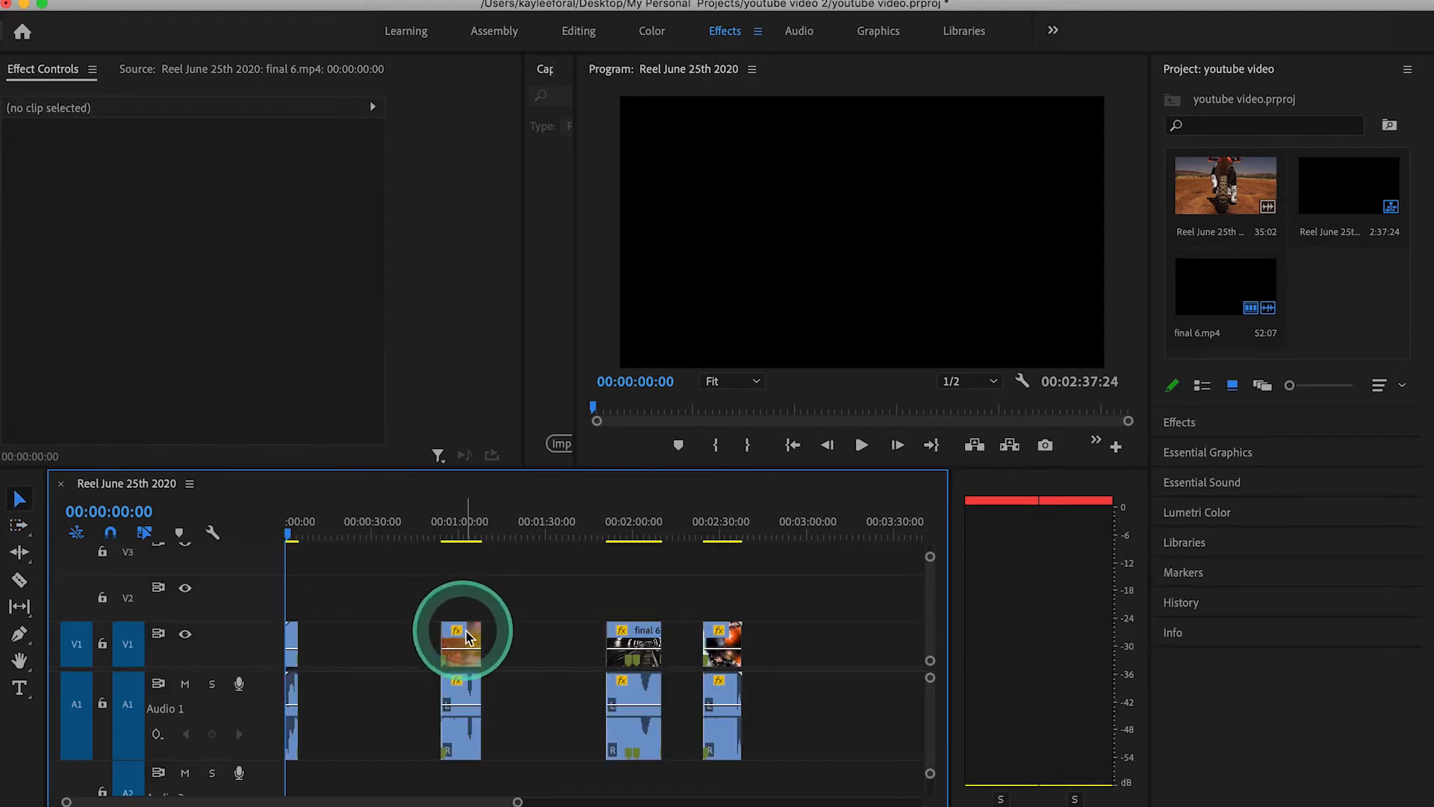
drag(462, 635, 338, 637)
drag(628, 636, 351, 640)
drag(737, 641, 404, 622)
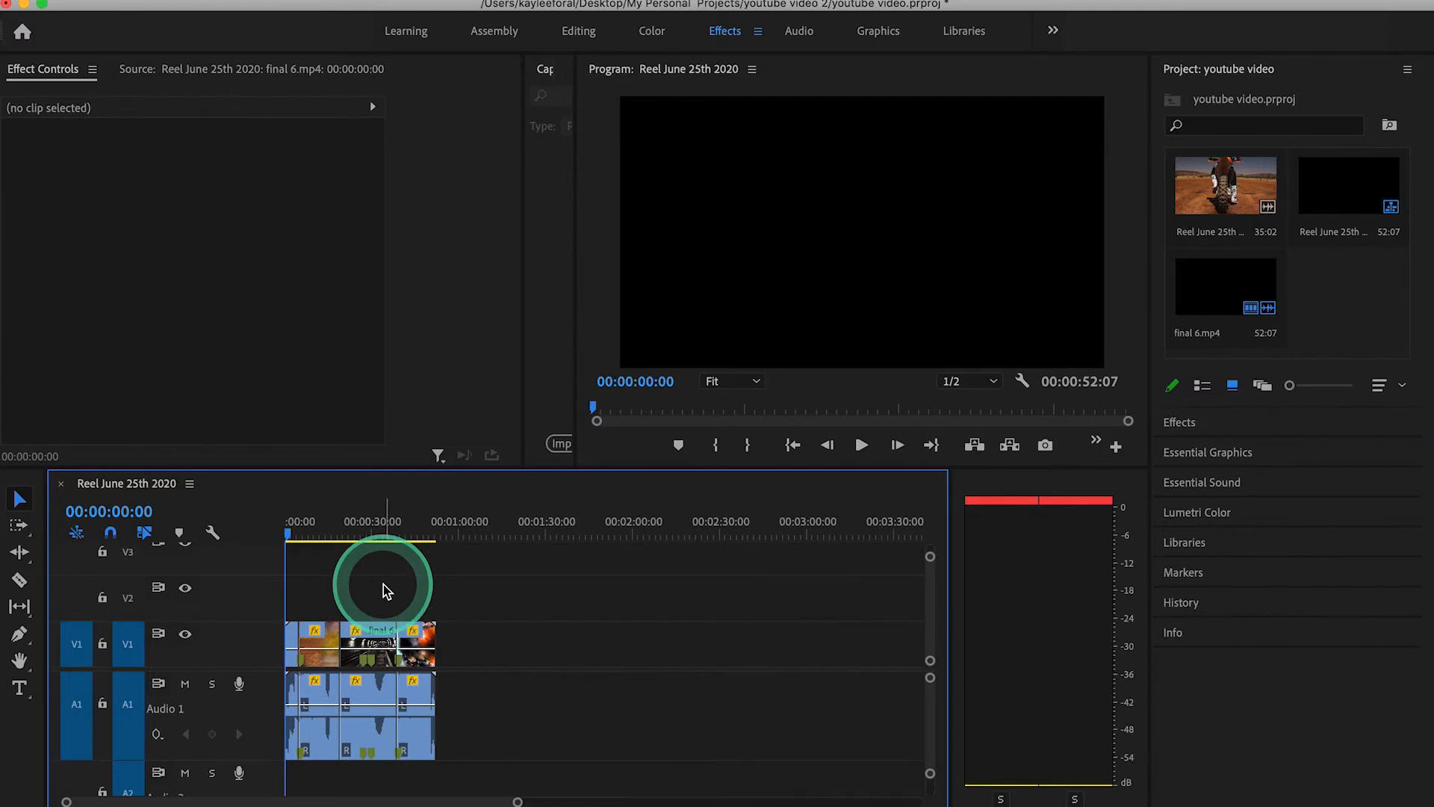
Select every piece after the first with the Track Select Forward tool, and clear the selection
key(a)
drag(316, 572, 288, 592)
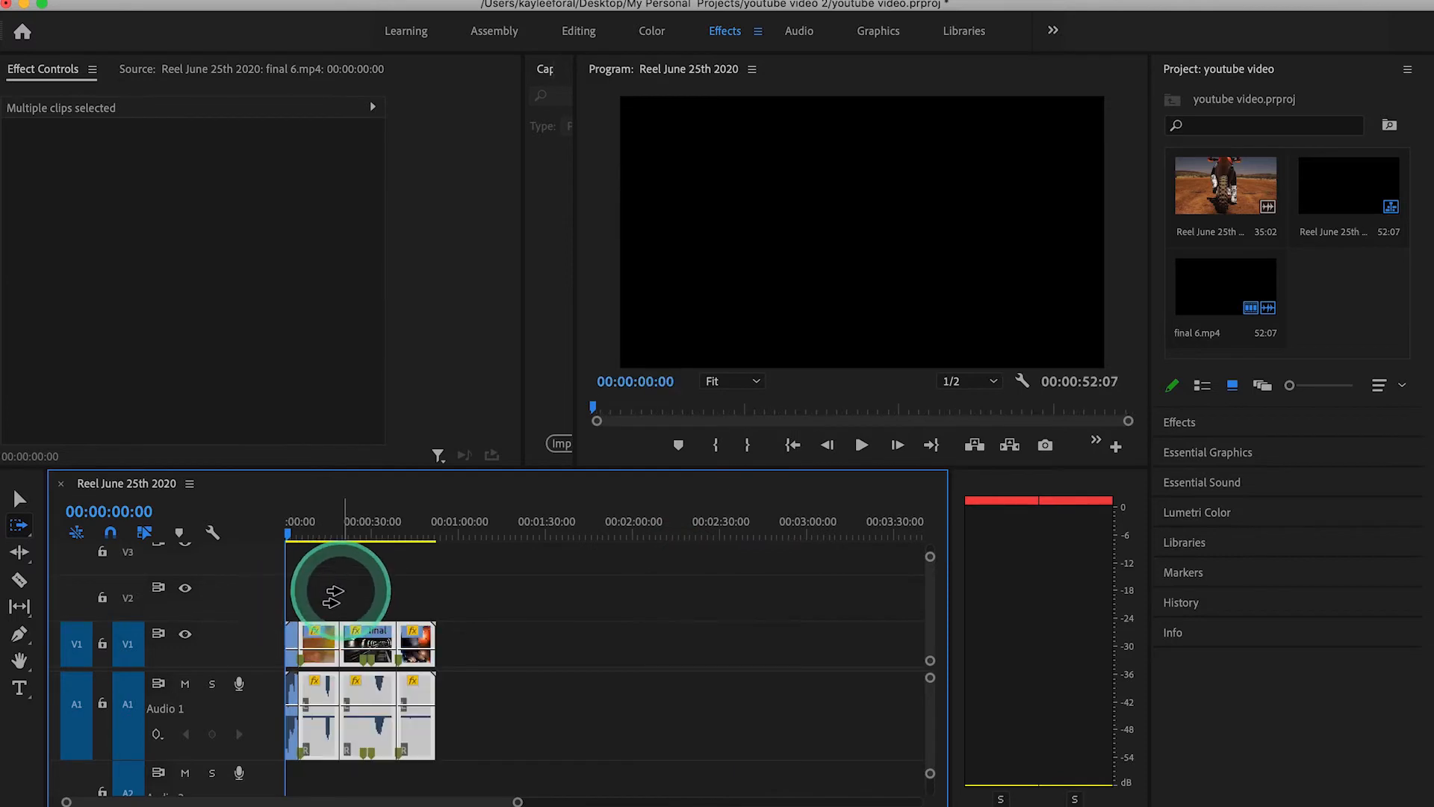
click(345, 591)
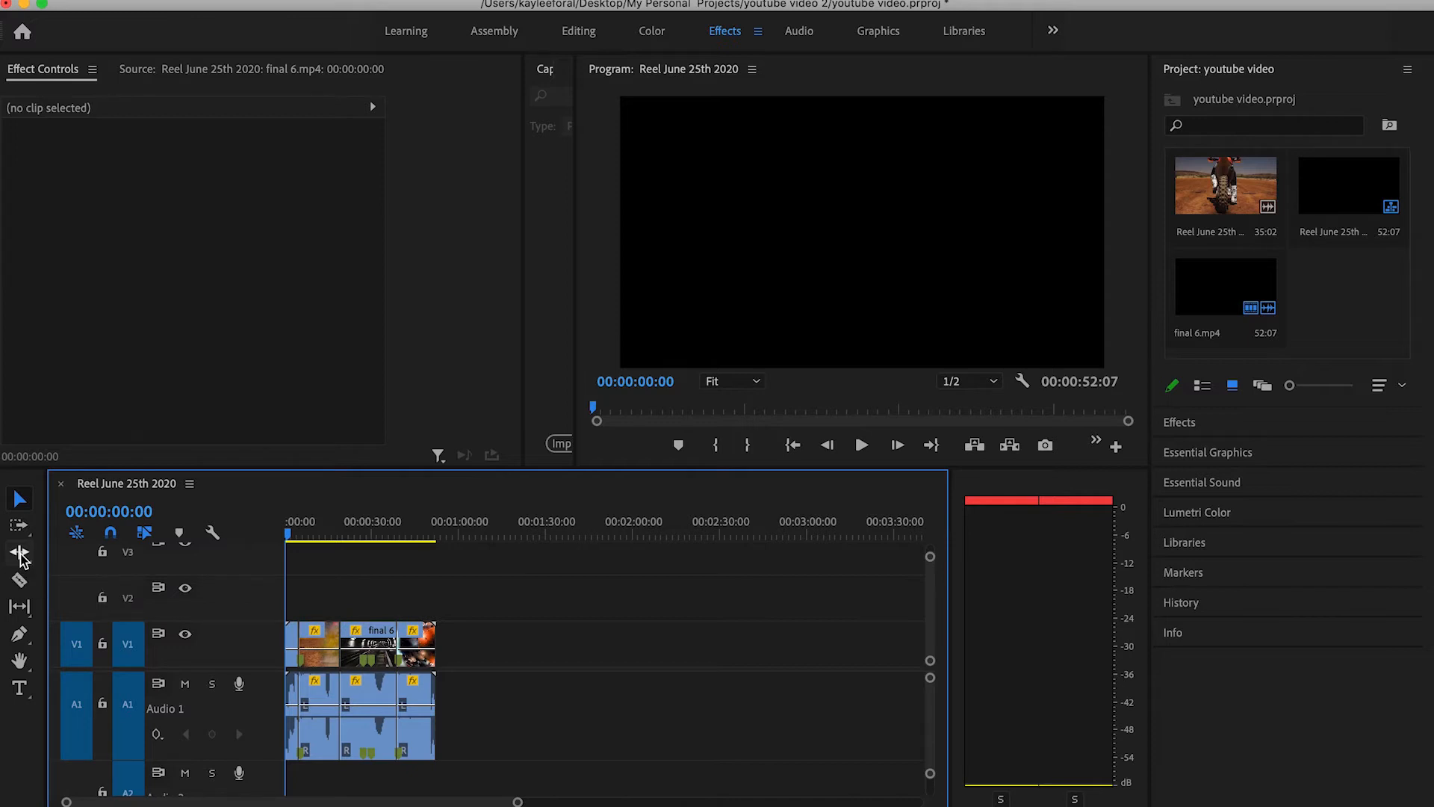
Activate the Ripple Edit tool and place the playhead at 00:00:17:21, shortly before the cut between the second and third pieces
click(21, 557)
click(56, 559)
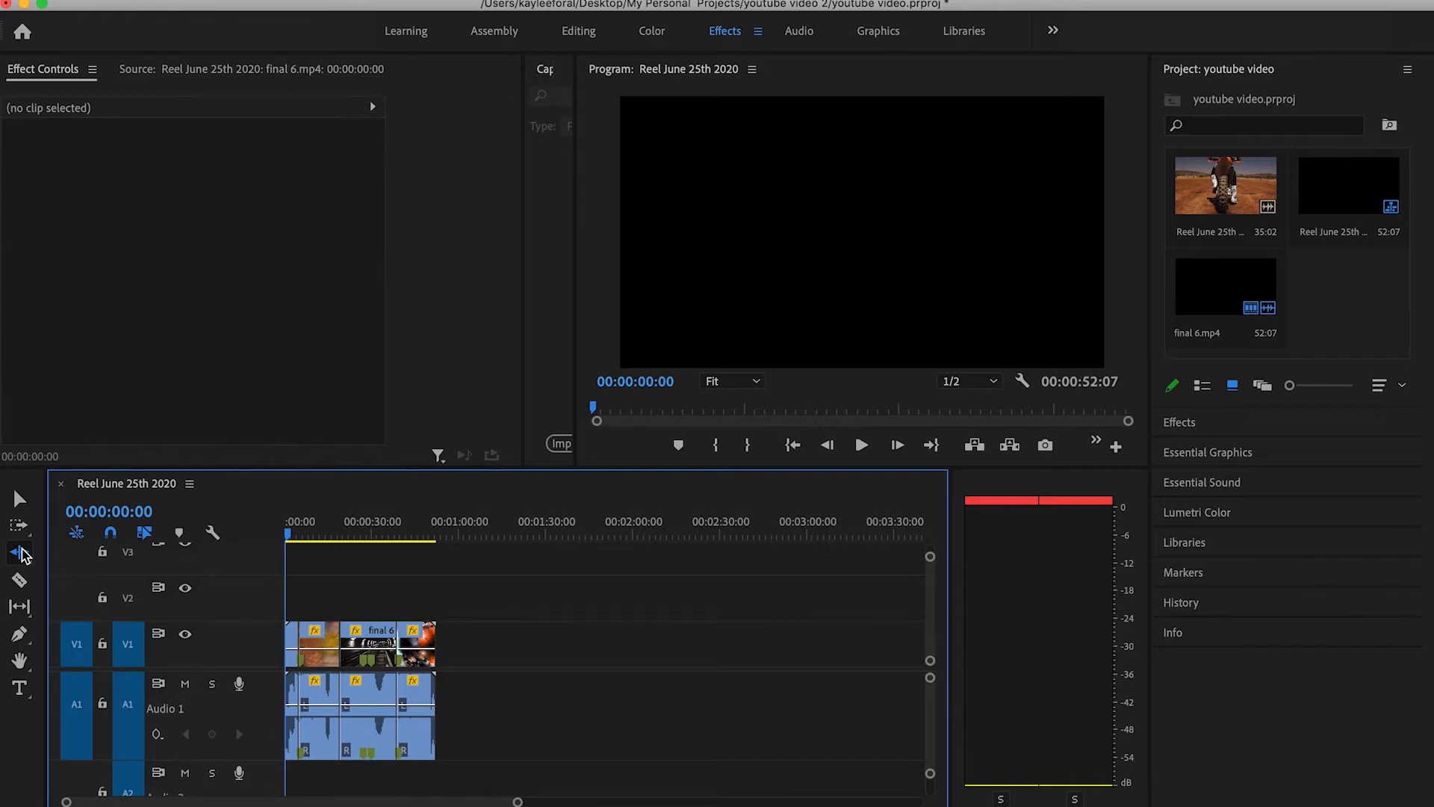
click(23, 555)
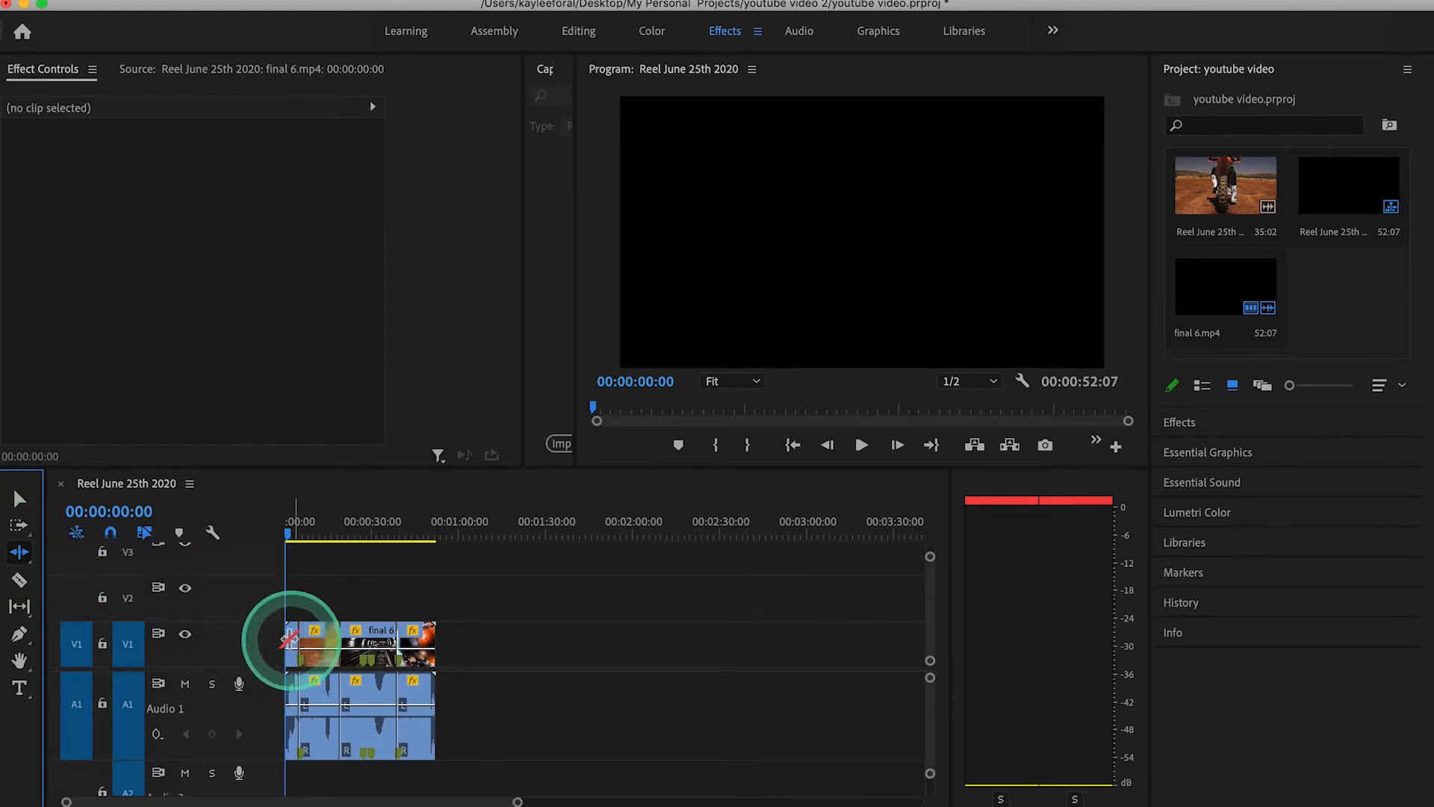
scroll(338, 639, up, 5)
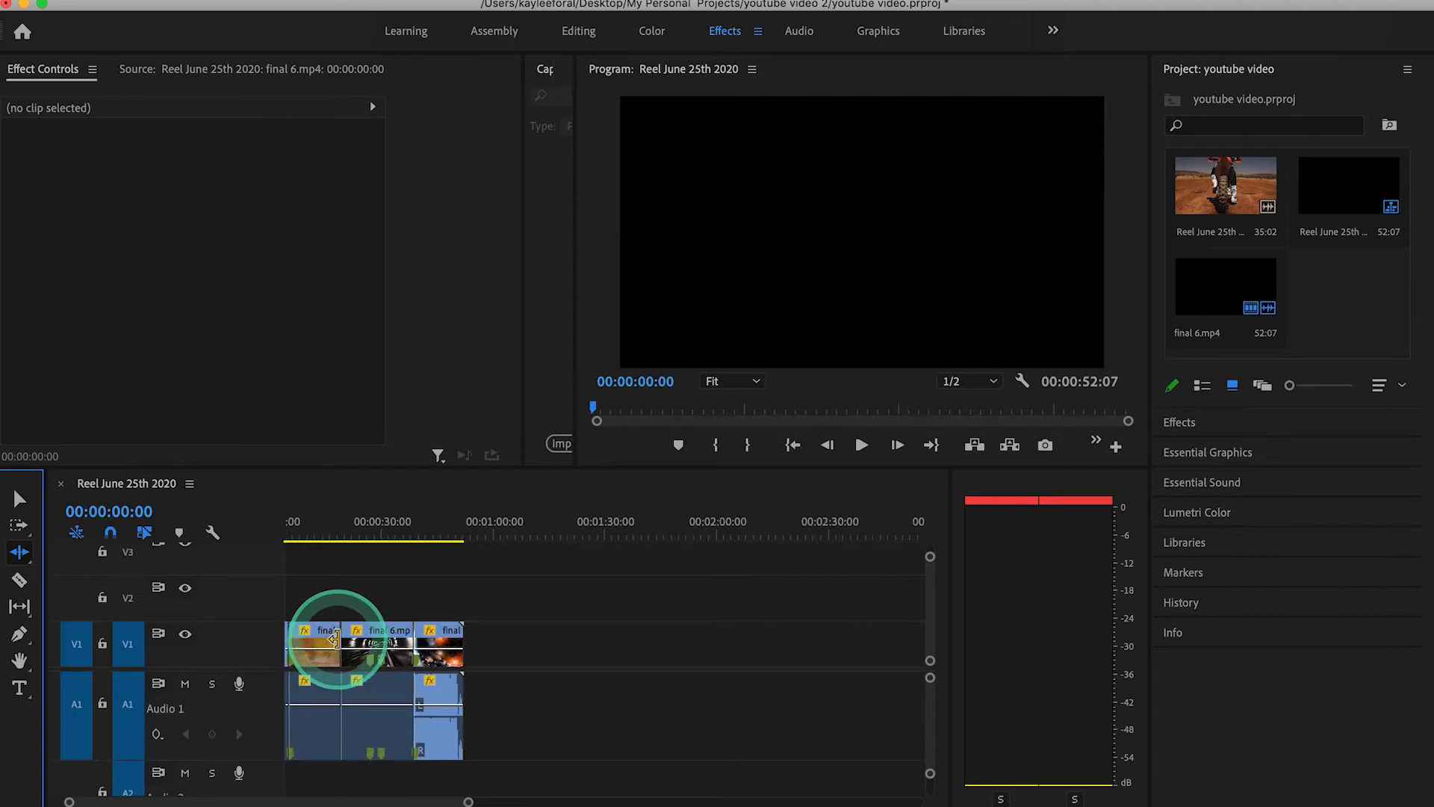
scroll(337, 642, left, 3)
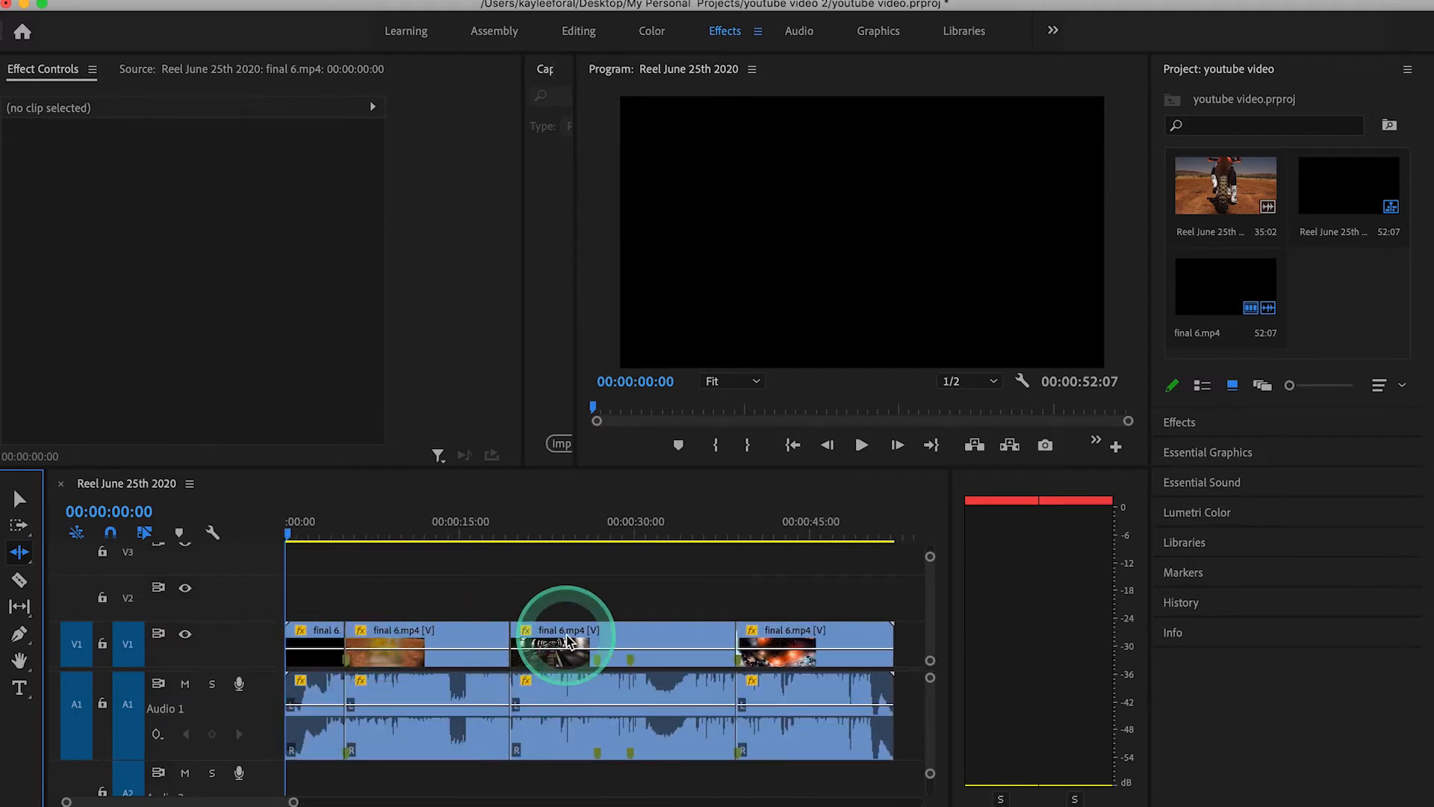
drag(519, 537, 495, 527)
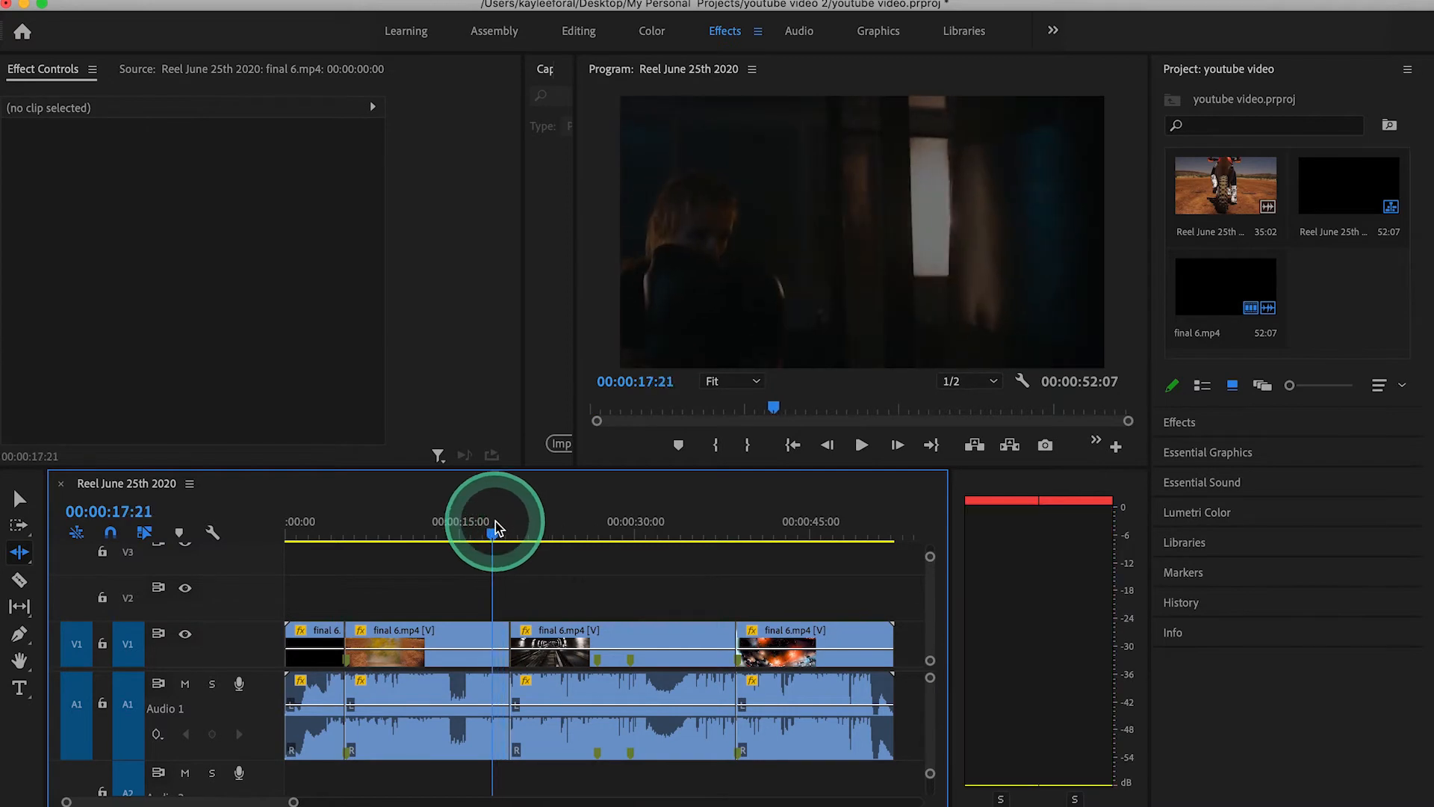
Select the second and third pieces in turn, target the cut between them with the Ripple Edit tool, and play the sequence across it
key(v)
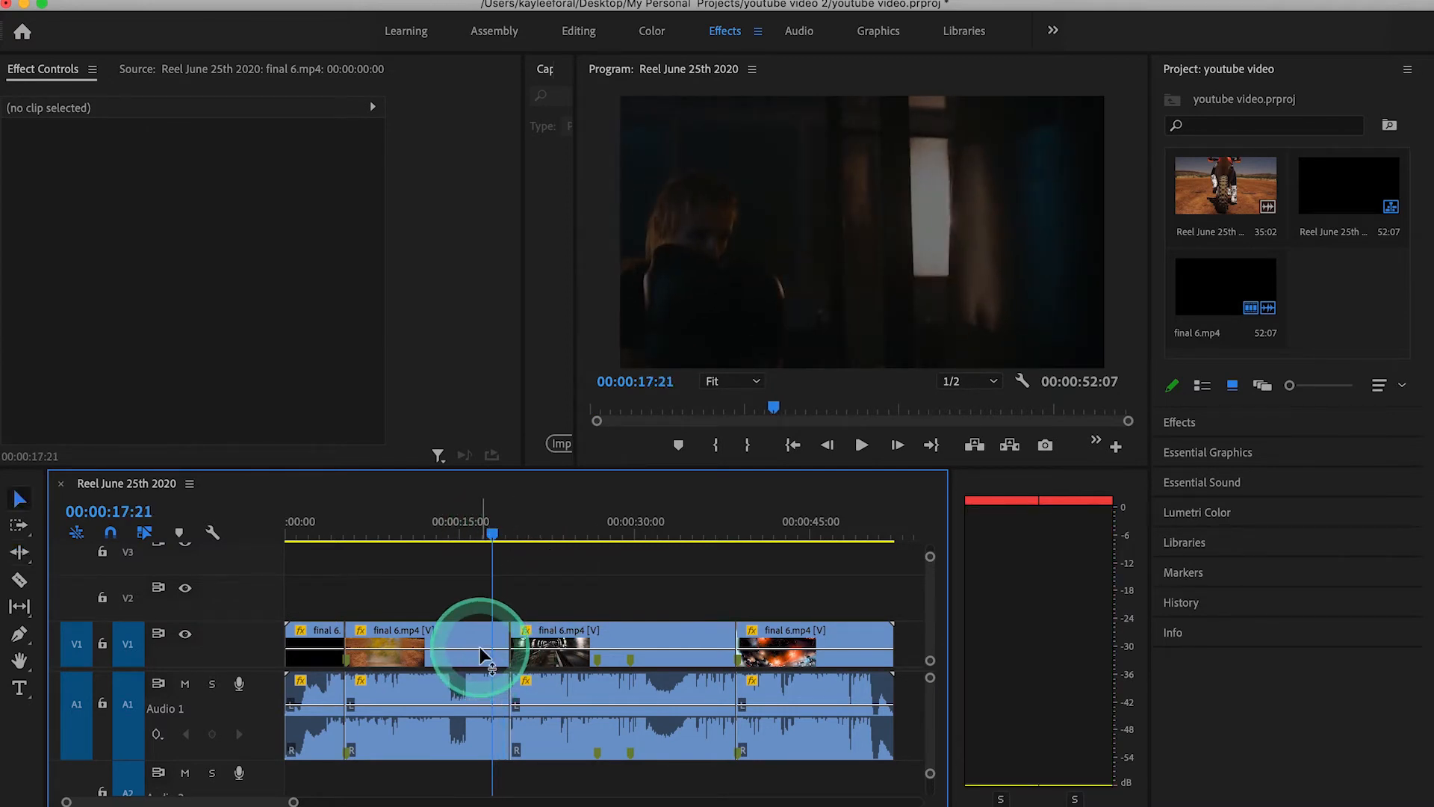
click(482, 656)
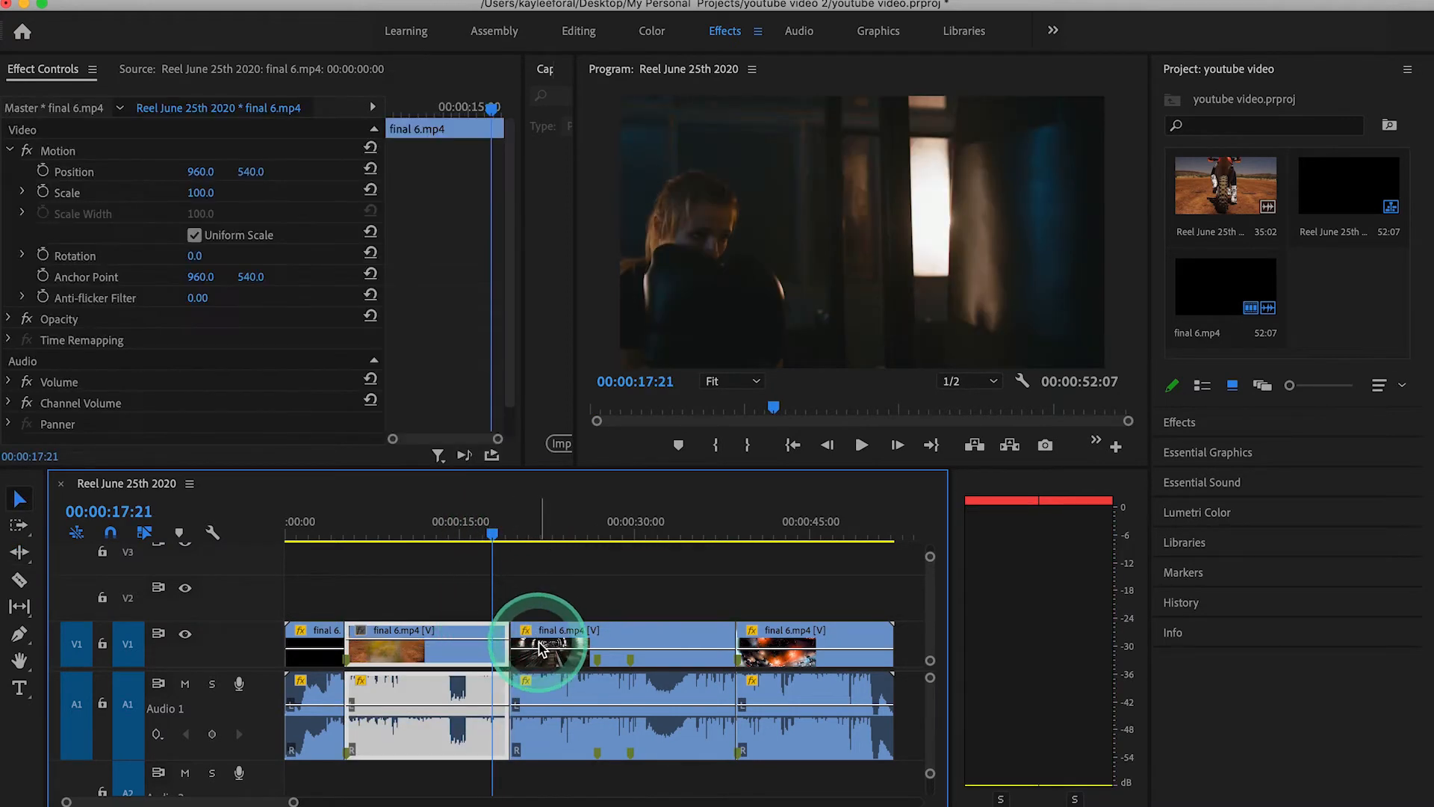
click(542, 648)
key(b)
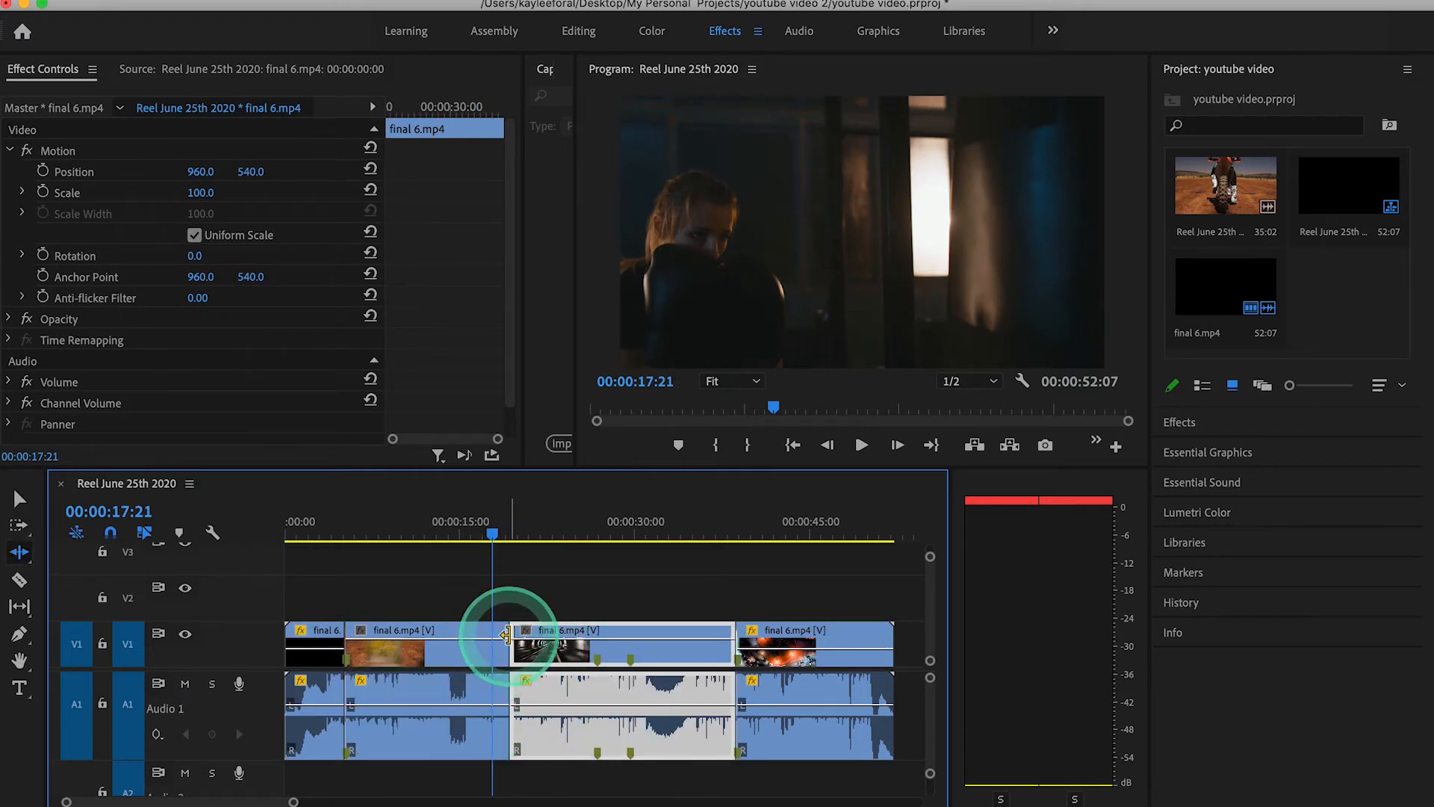
click(506, 635)
key(space)
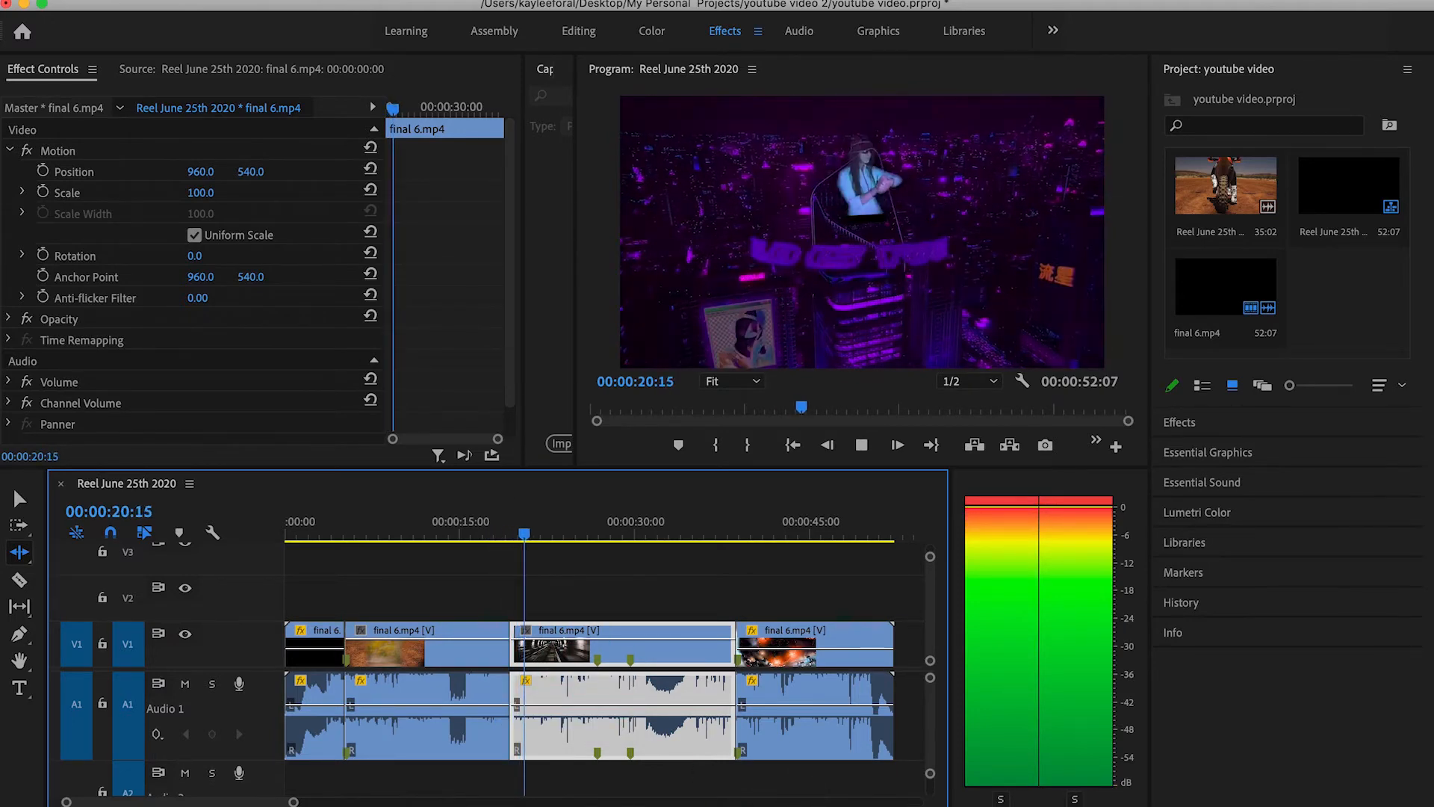
key(space)
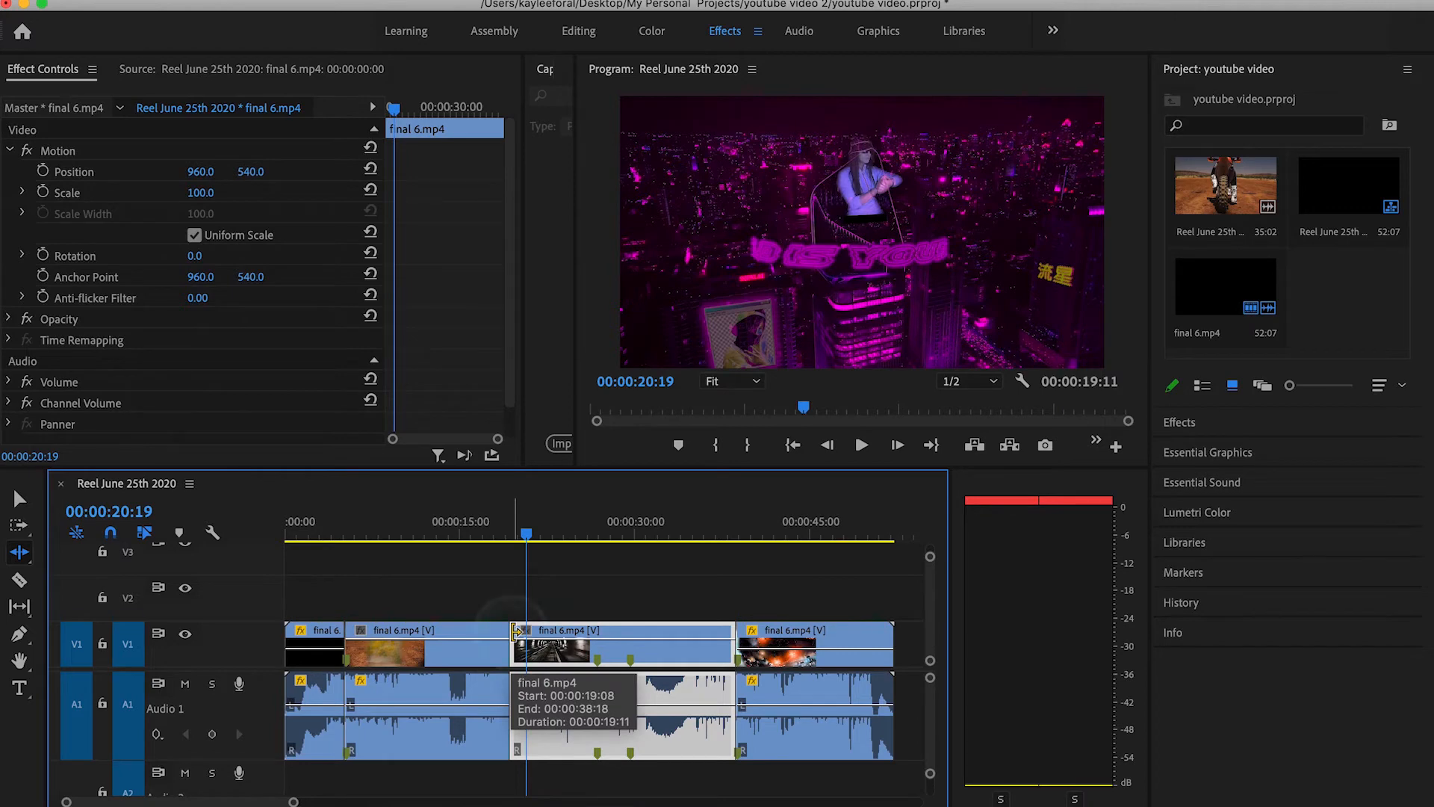
Try extending the third piece's start about 4 seconds earlier with the Ripple Edit tool, play across the cut, and undo the edit
drag(513, 631, 459, 631)
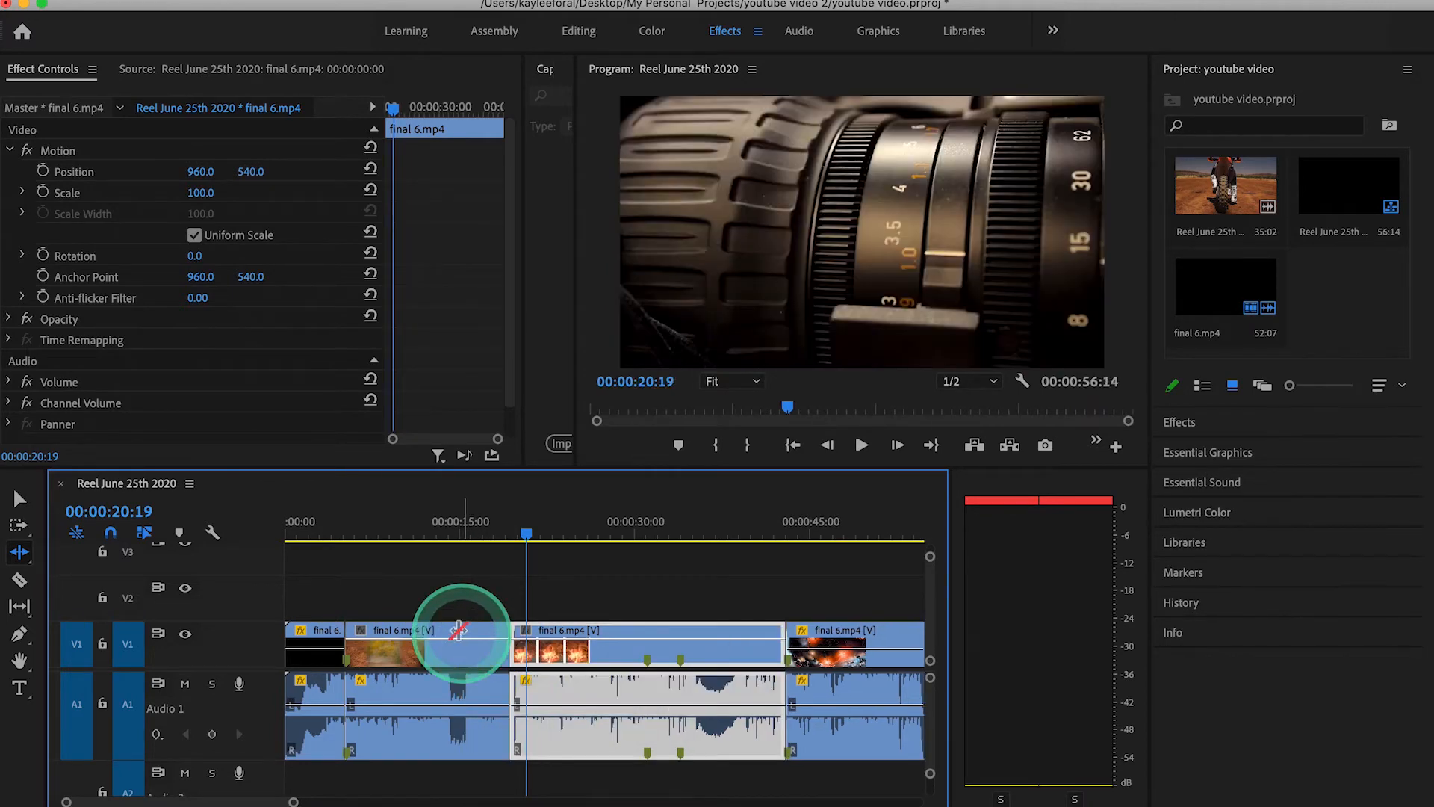
drag(487, 523, 444, 523)
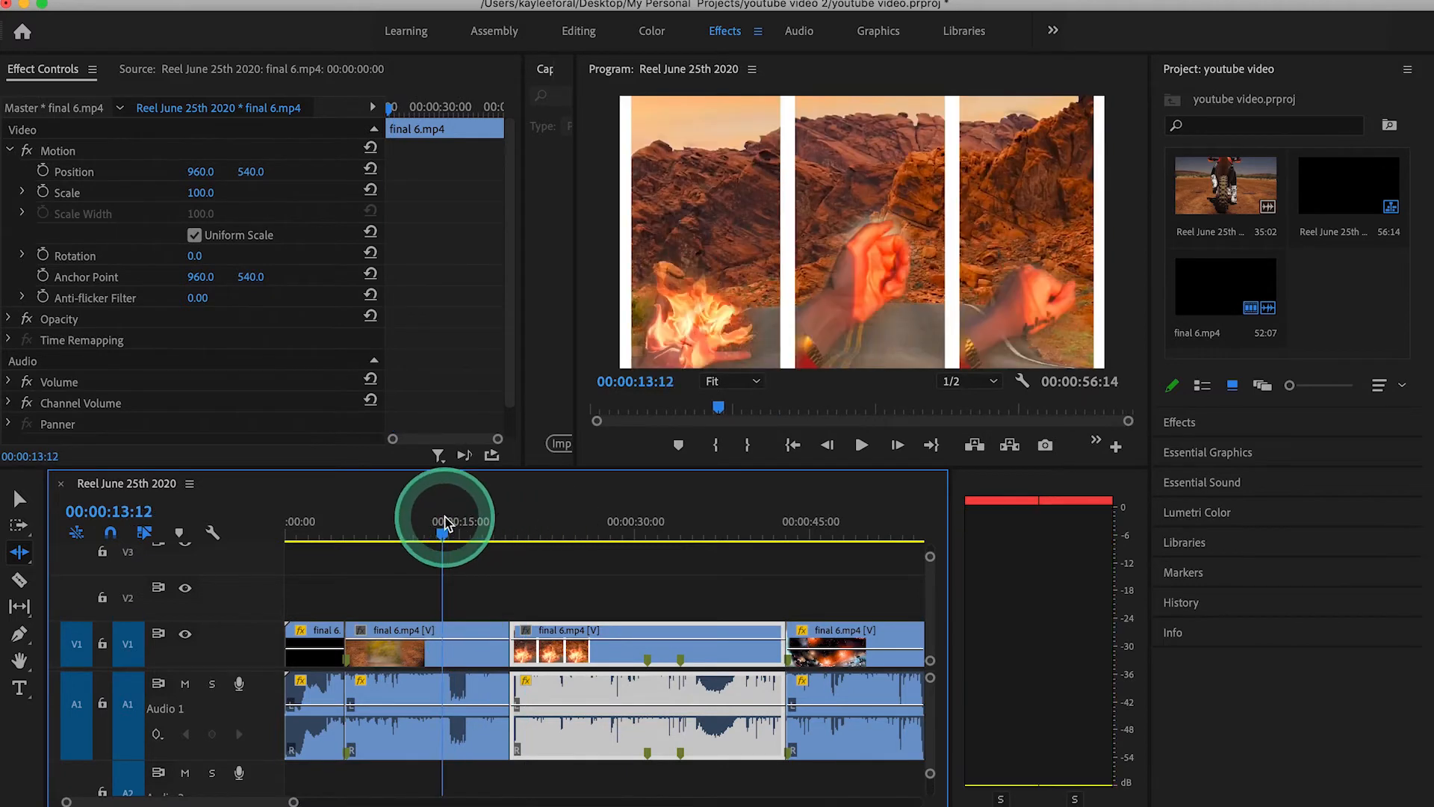
key(space)
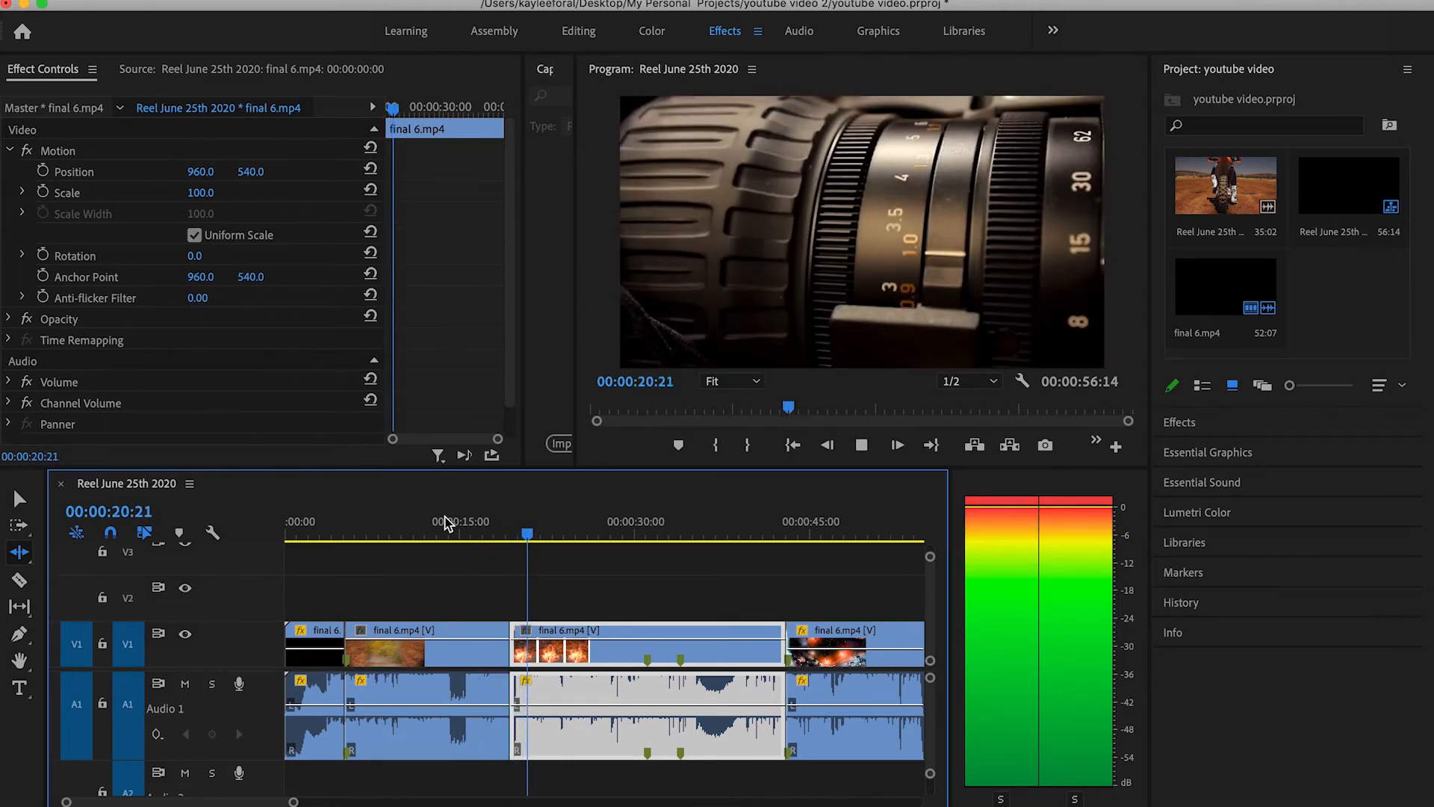
click(447, 523)
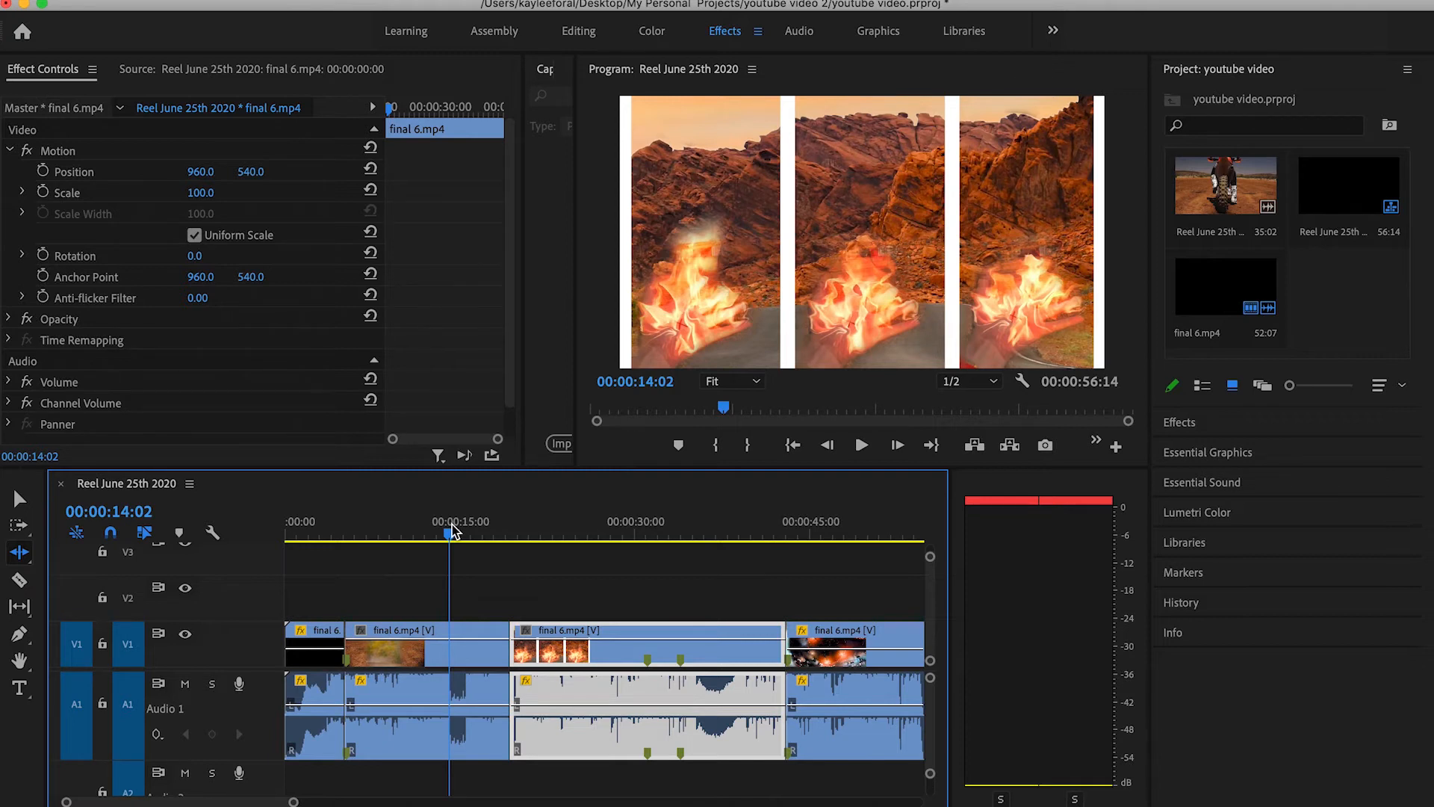
key(super+z)
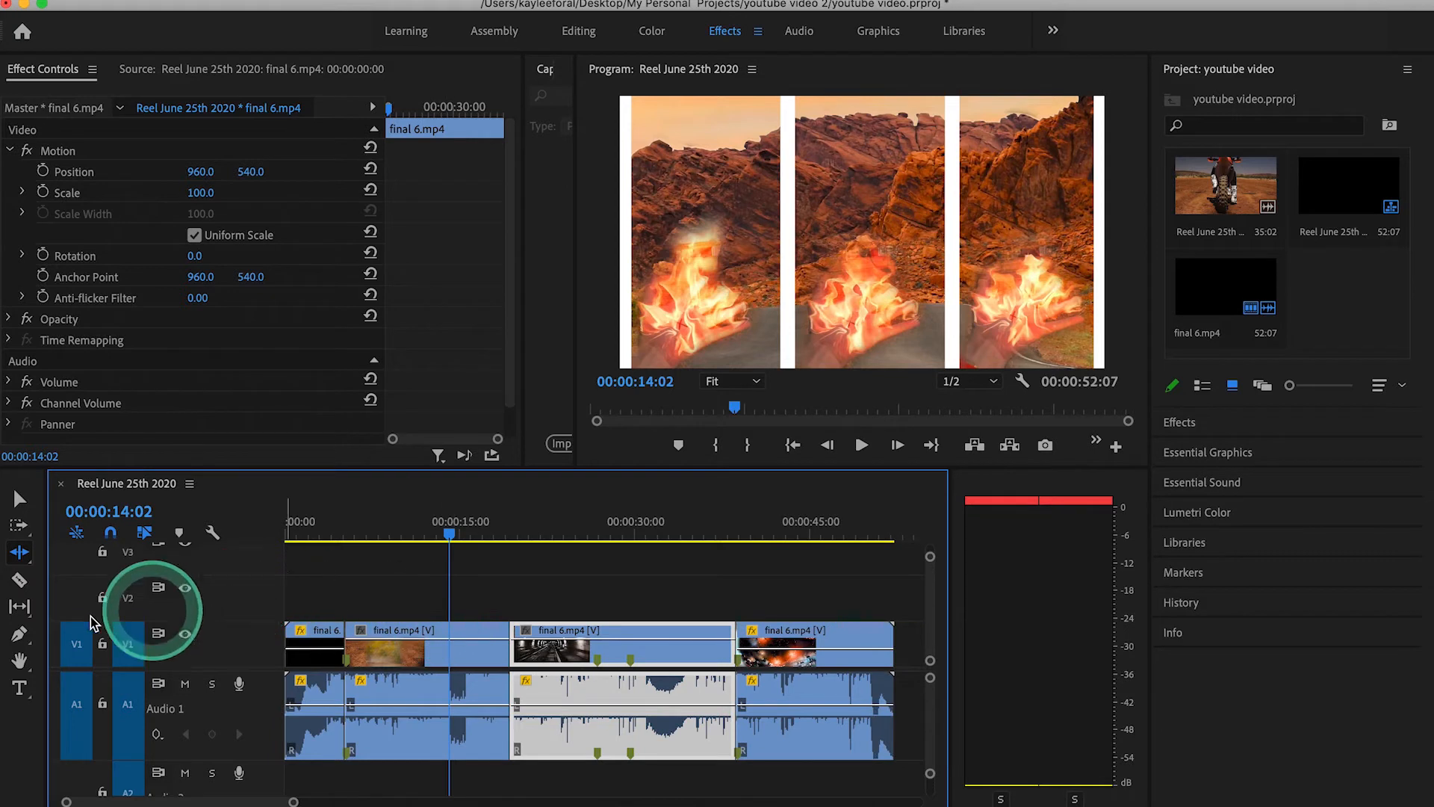
Cut the second piece into five parts with the Razor tool and split the third piece at two points near its beginning
click(19, 582)
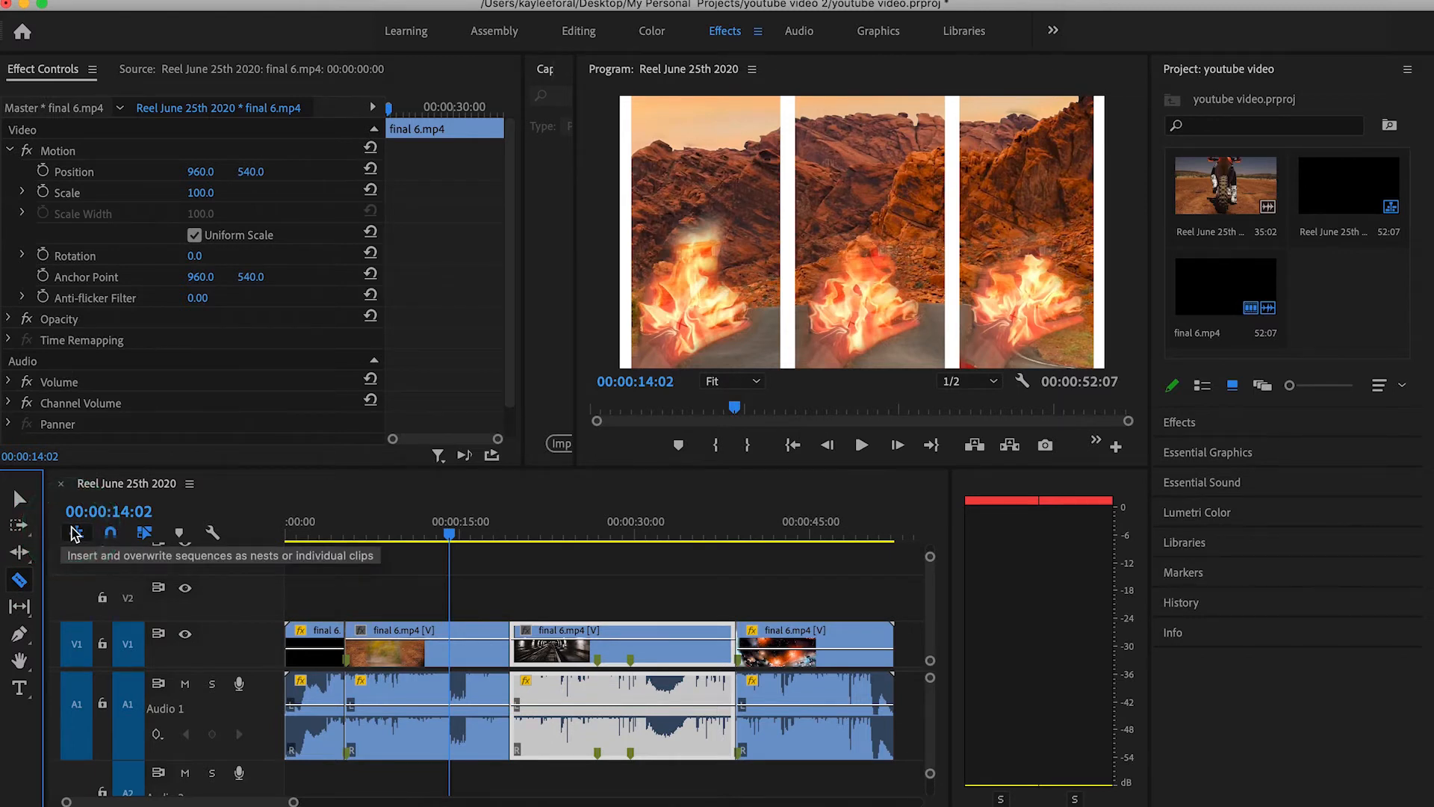
key(v)
click(19, 580)
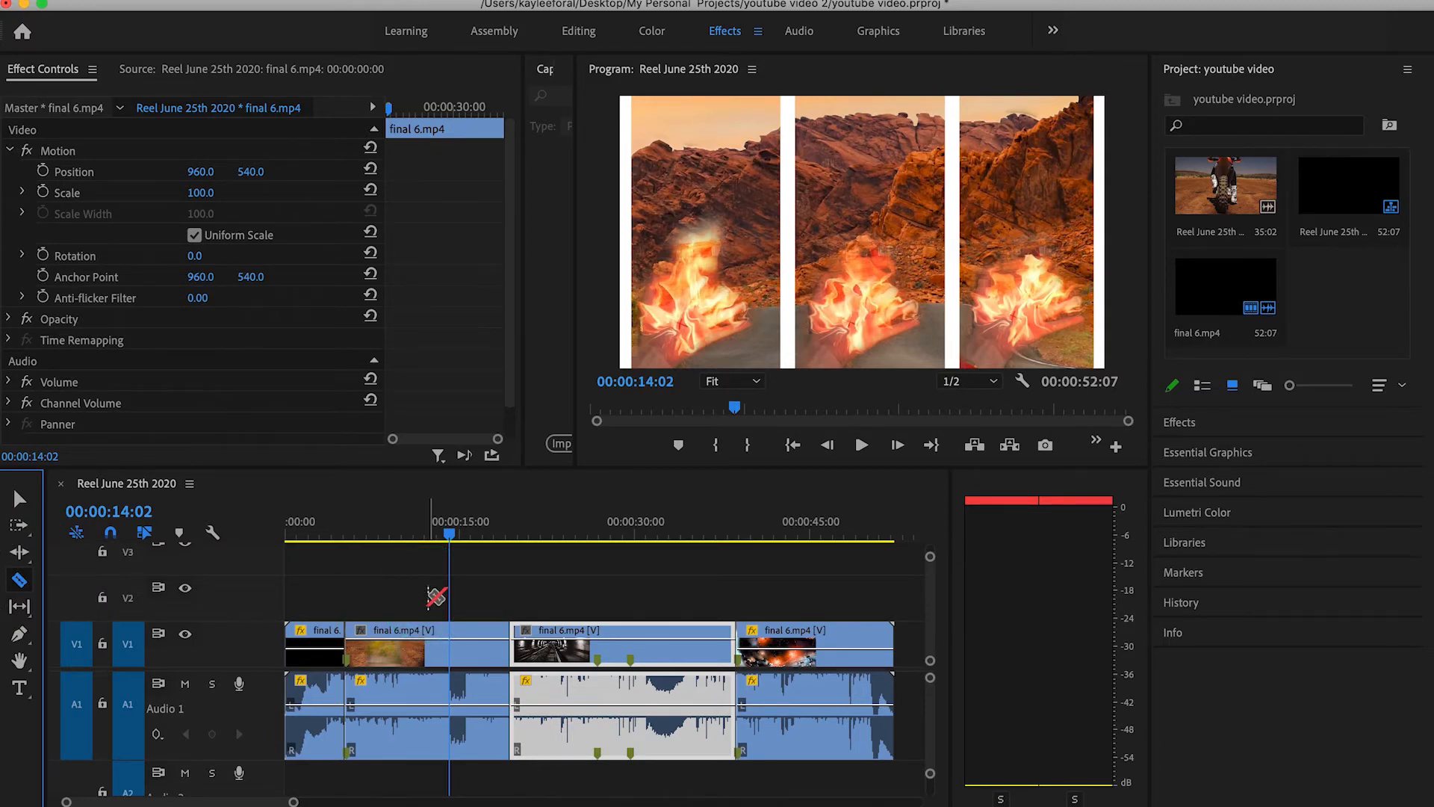
click(359, 640)
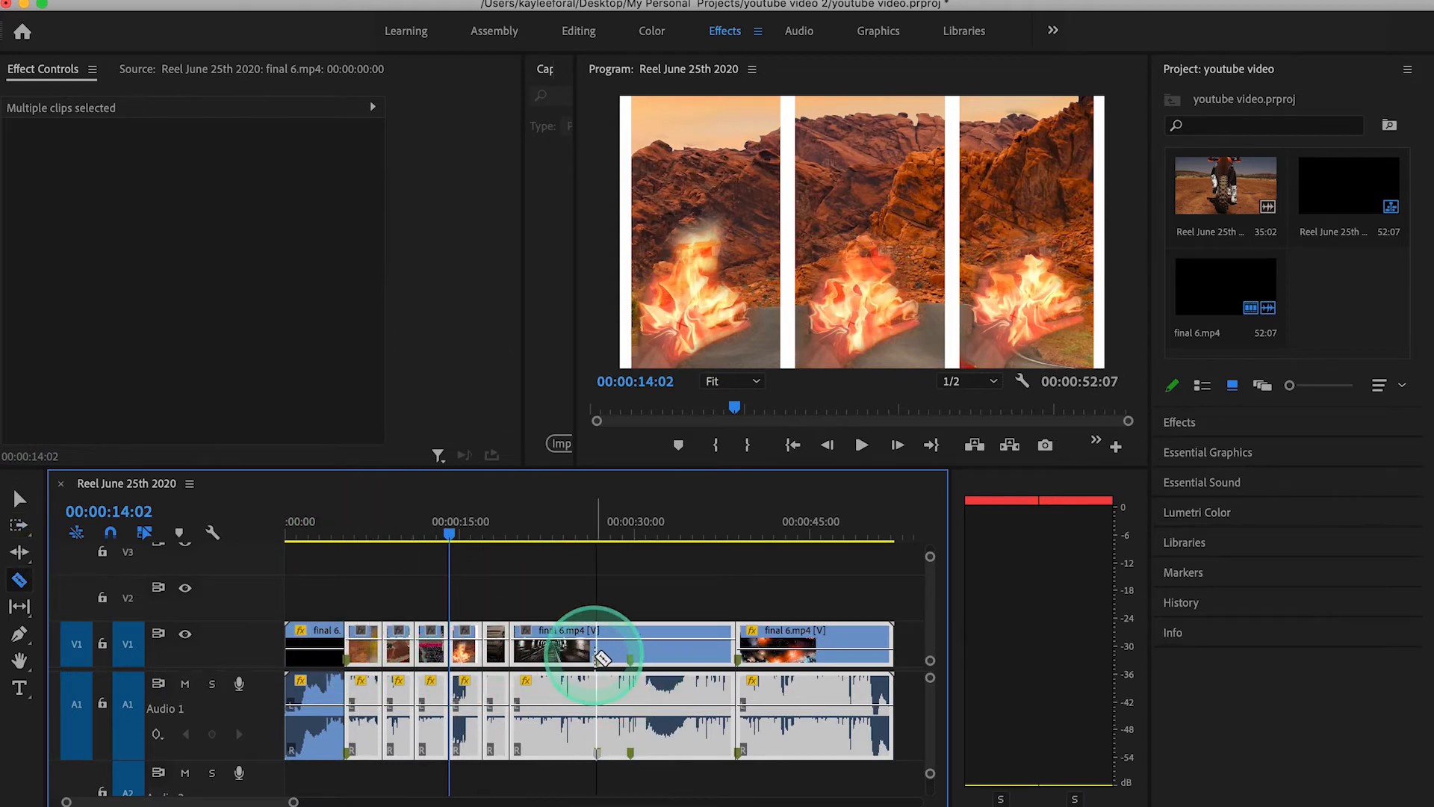
click(561, 656)
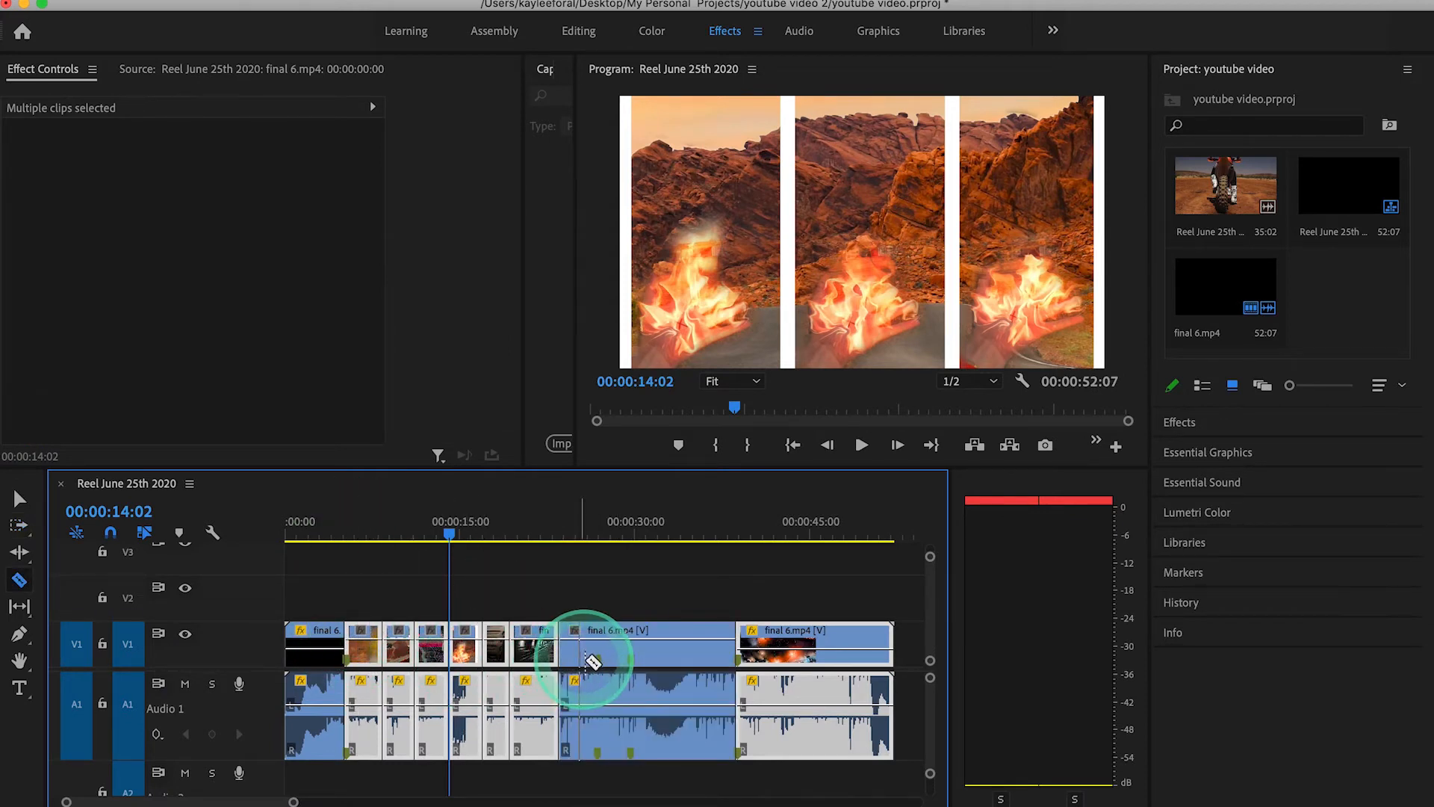
click(596, 657)
Delete the short part between the third piece's two cuts and close the gap by moving all following pieces with Track Select Forward
key(v)
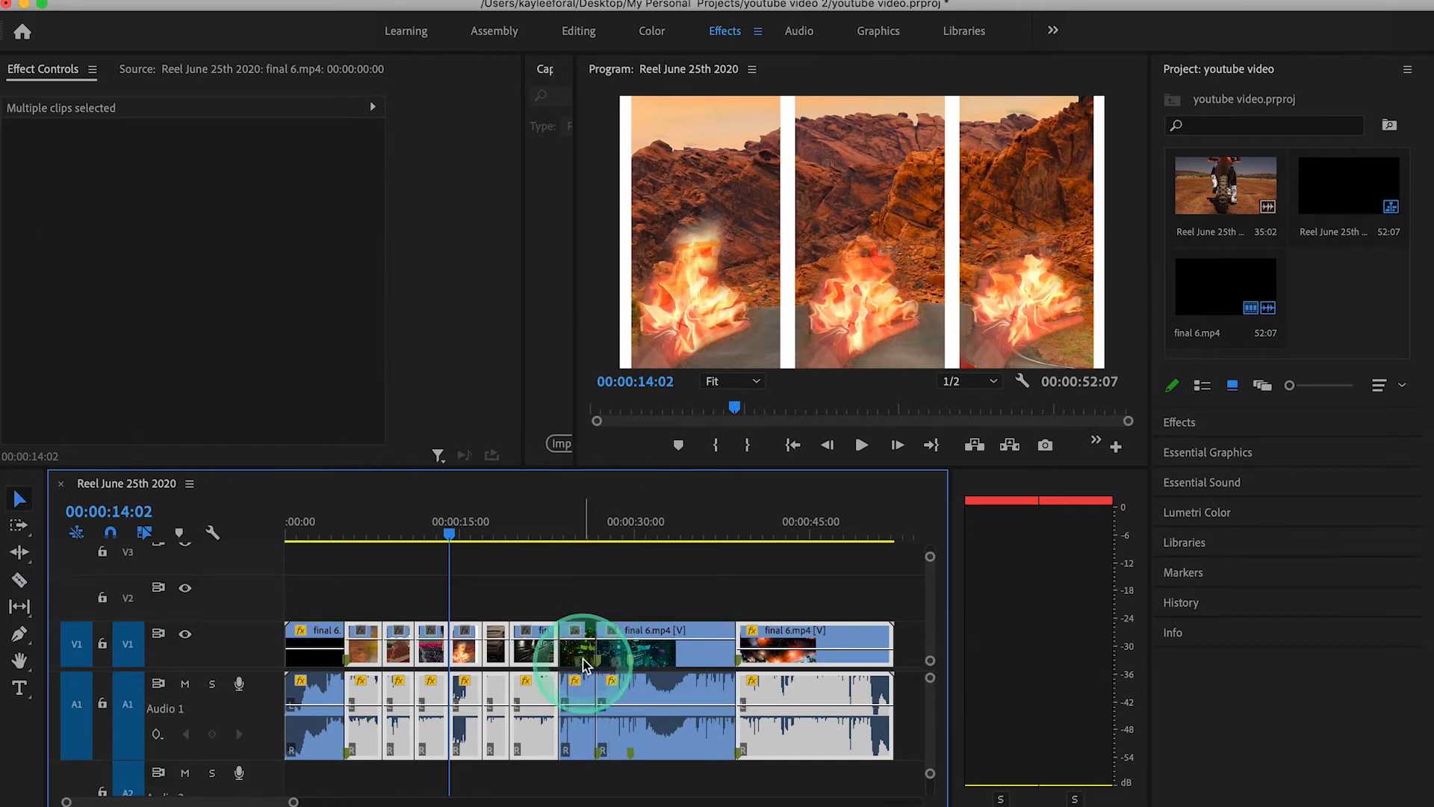
click(576, 635)
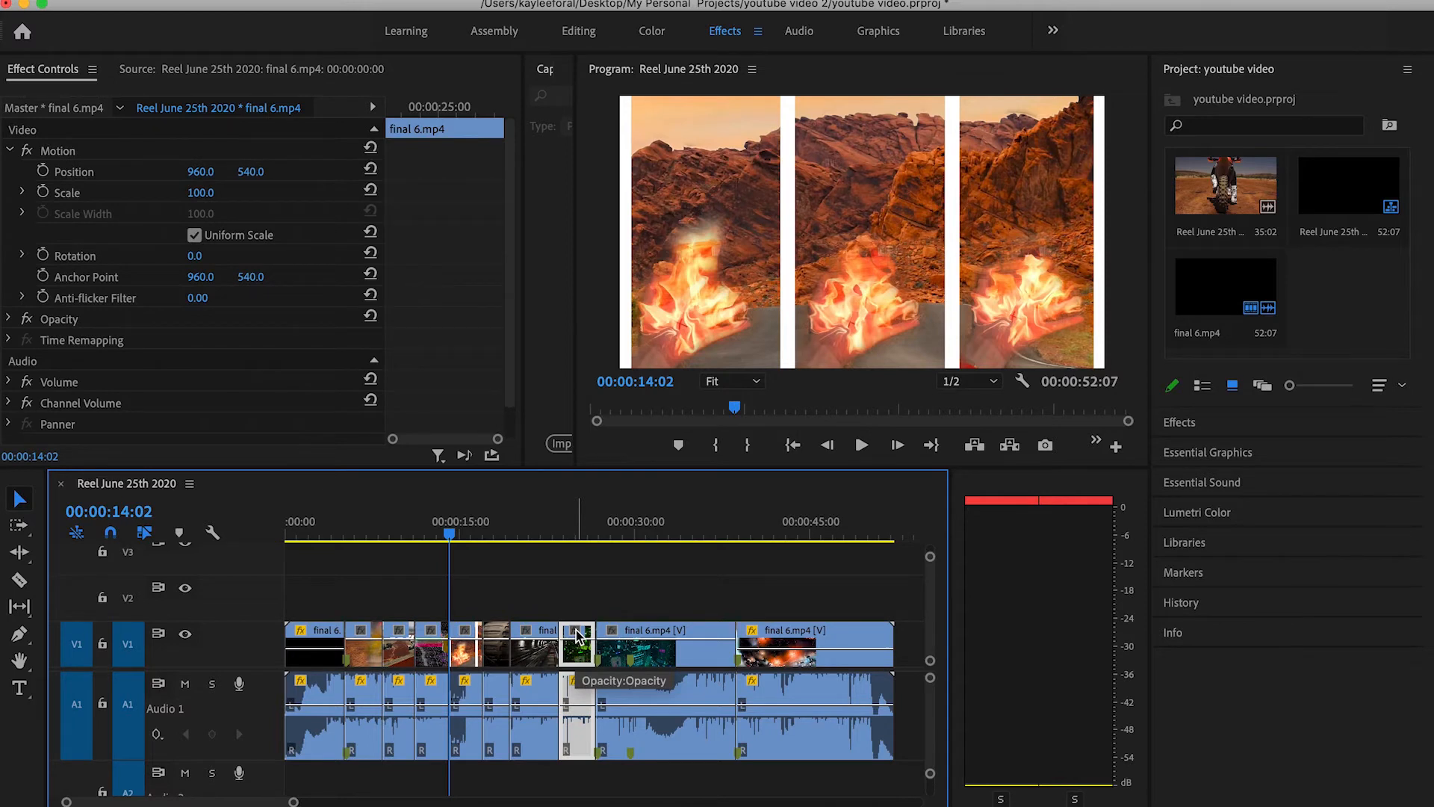
key(Delete)
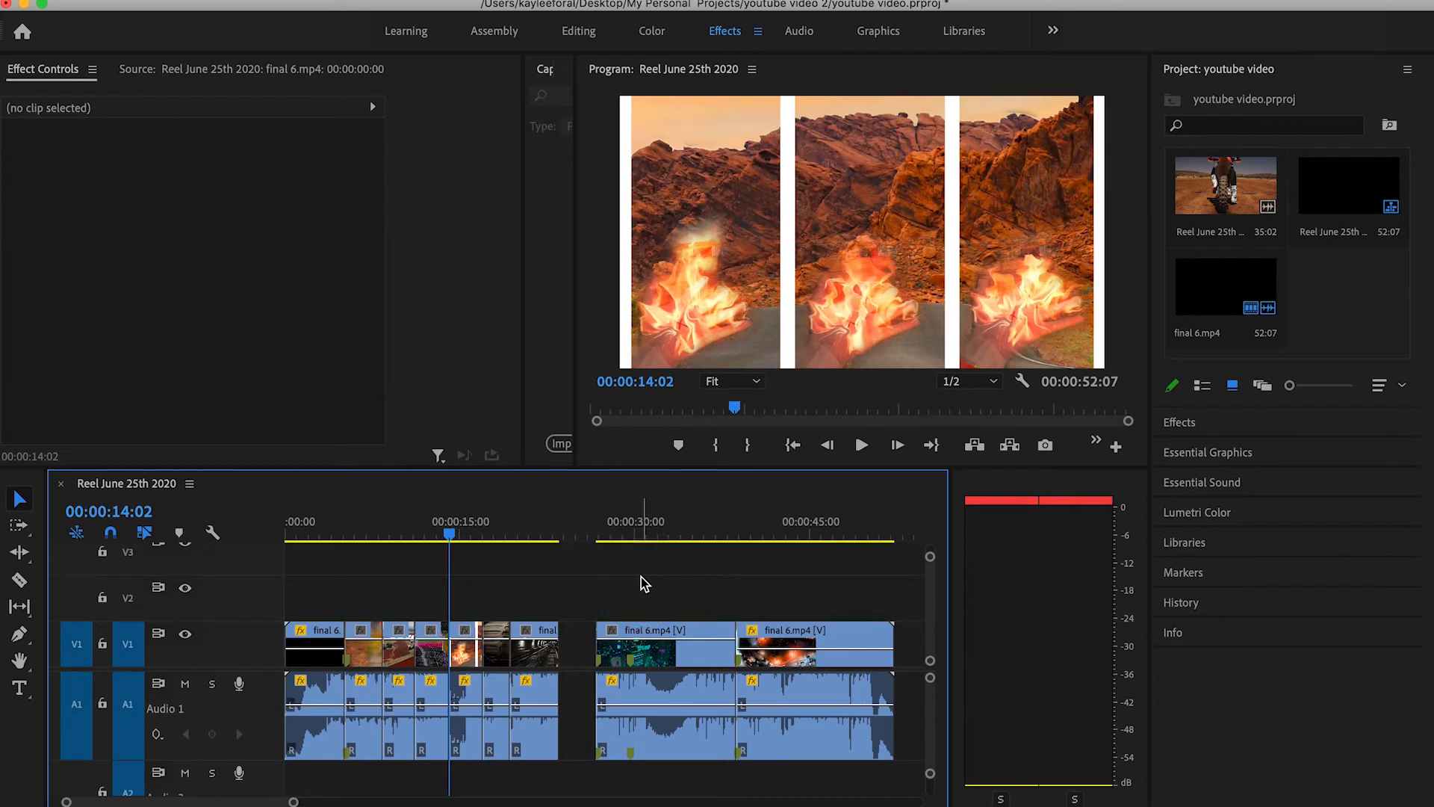
key(a)
drag(640, 579, 607, 579)
Play the sequence from 00:00:20:21 across the closed gap
click(528, 534)
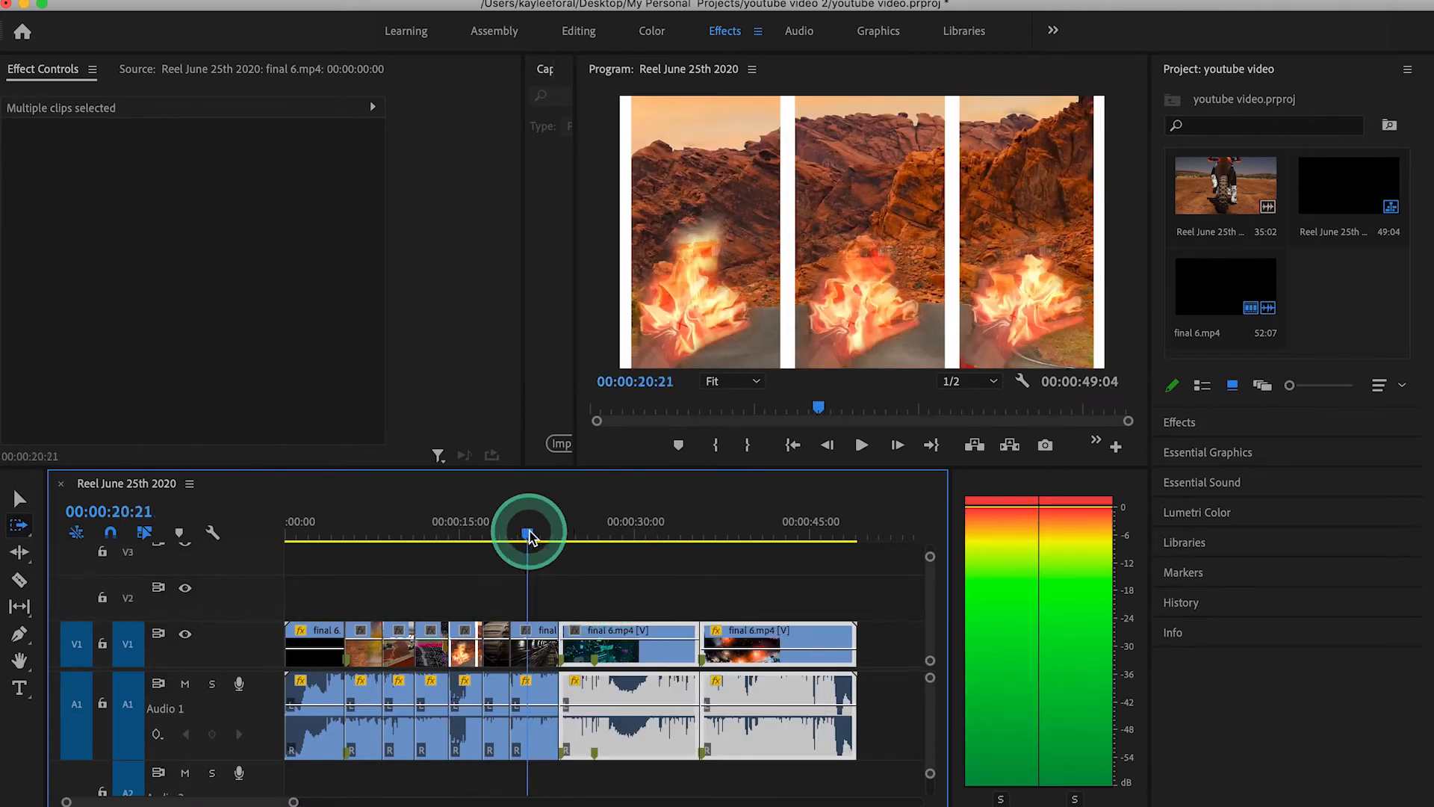
key(space)
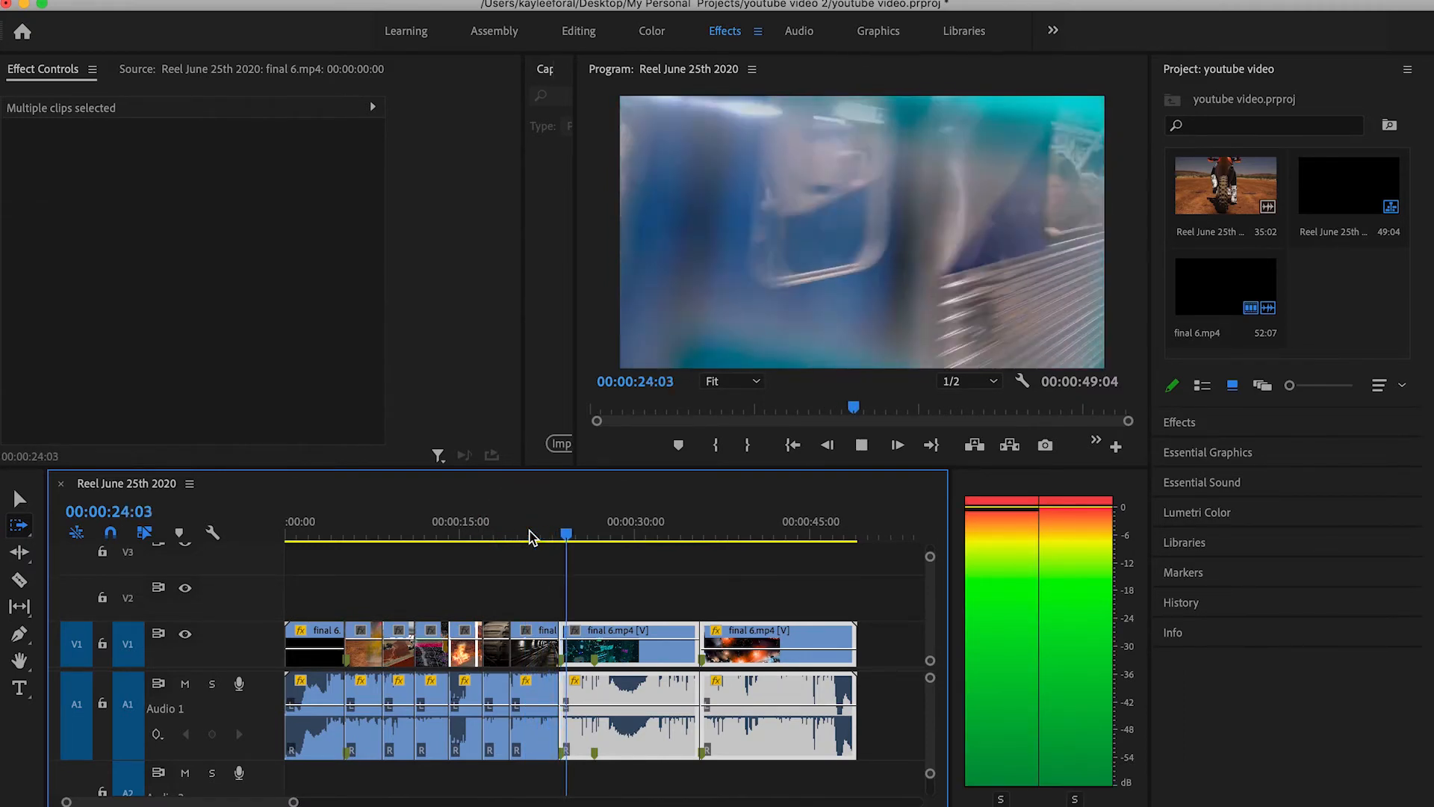
key(space)
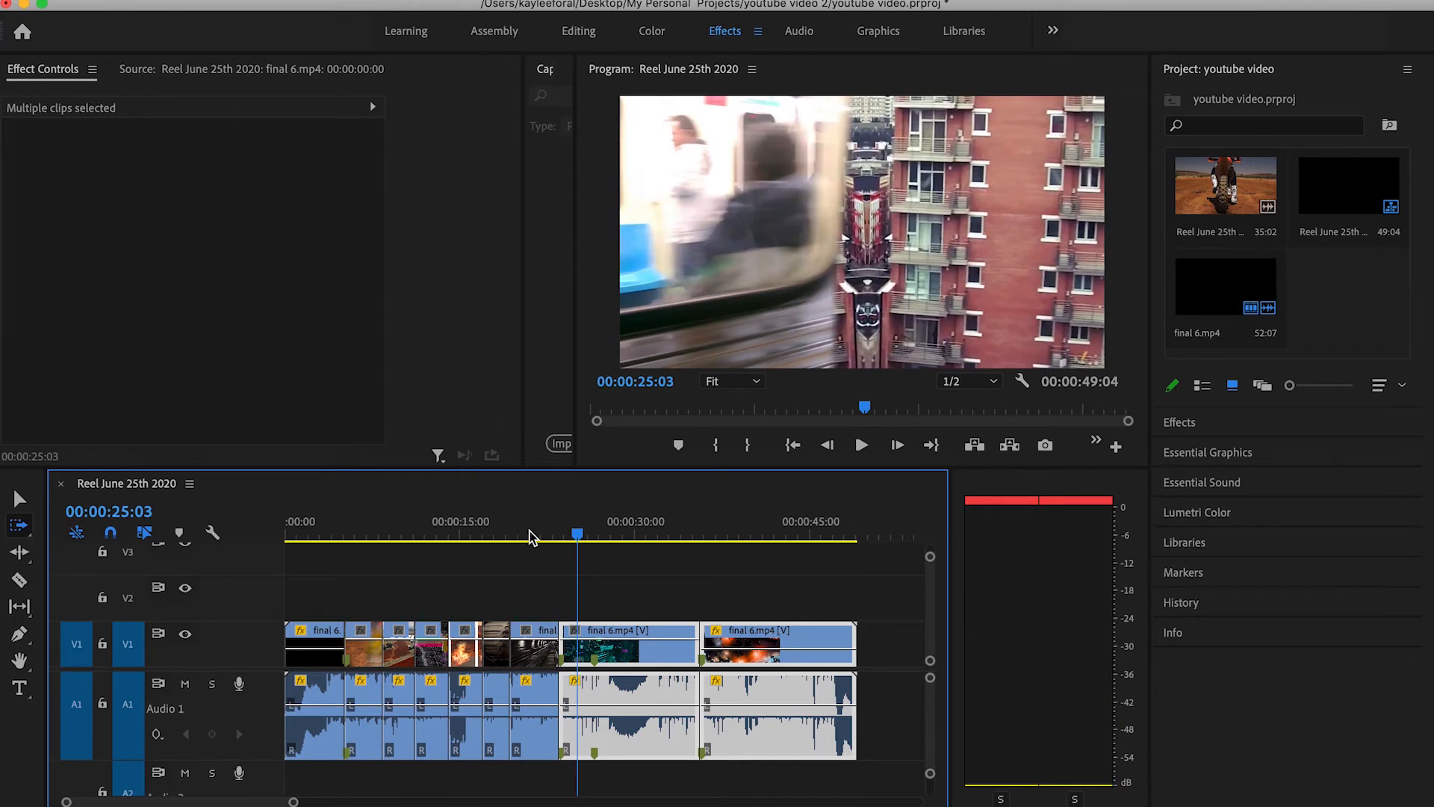
Slip the footage inside the second-to-last piece to a different section of its source with the Slip tool
click(413, 592)
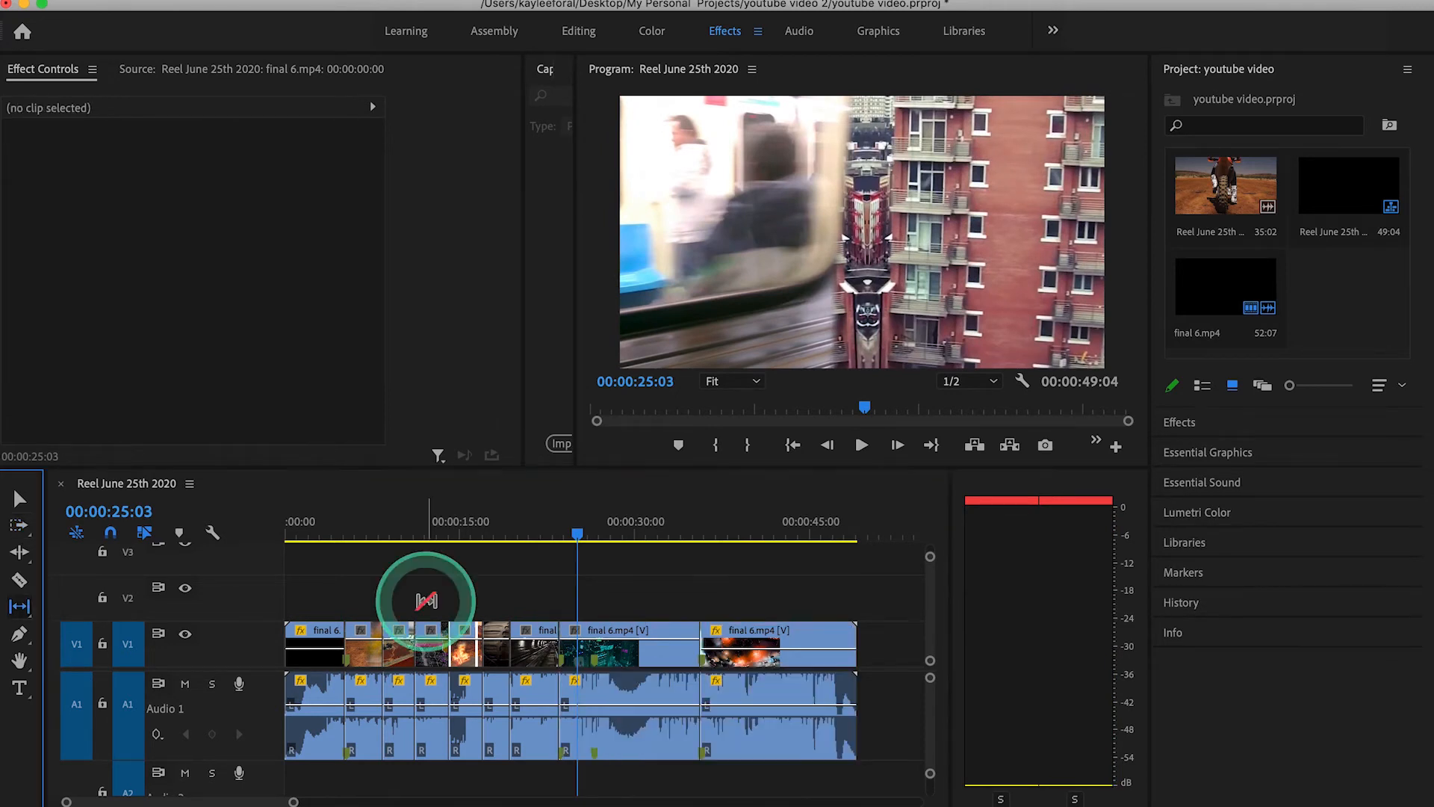
key(y)
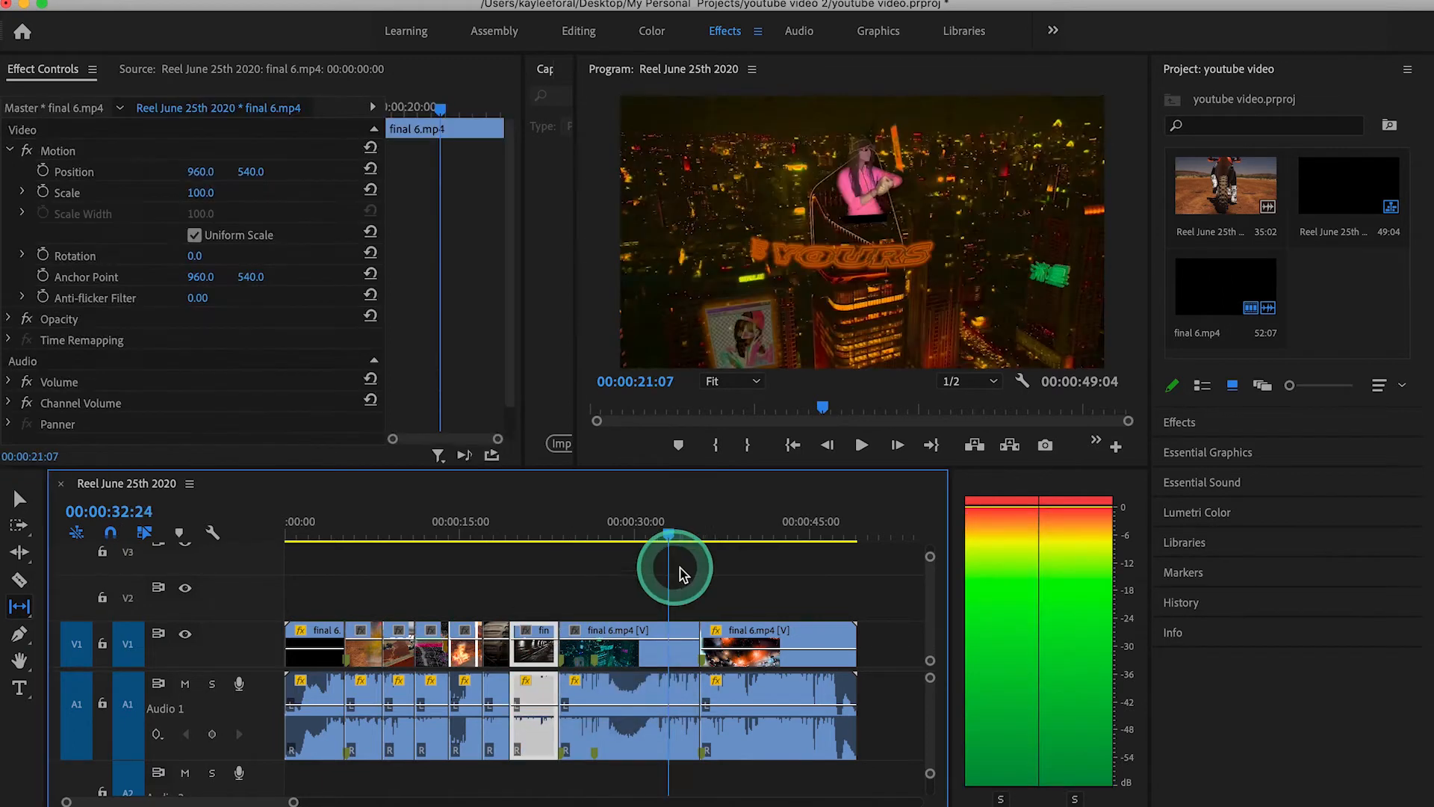
drag(679, 576, 699, 580)
key(space)
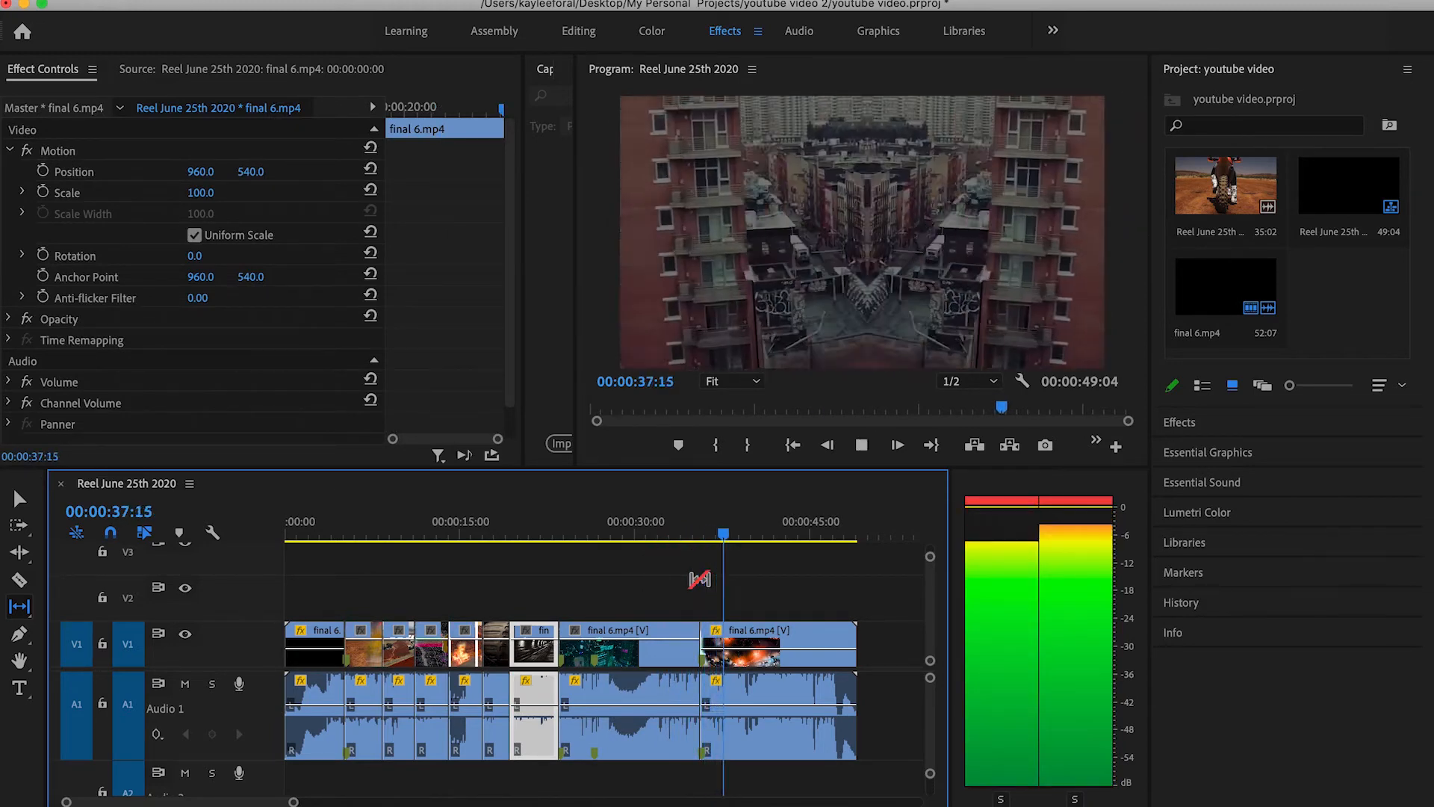
click(697, 633)
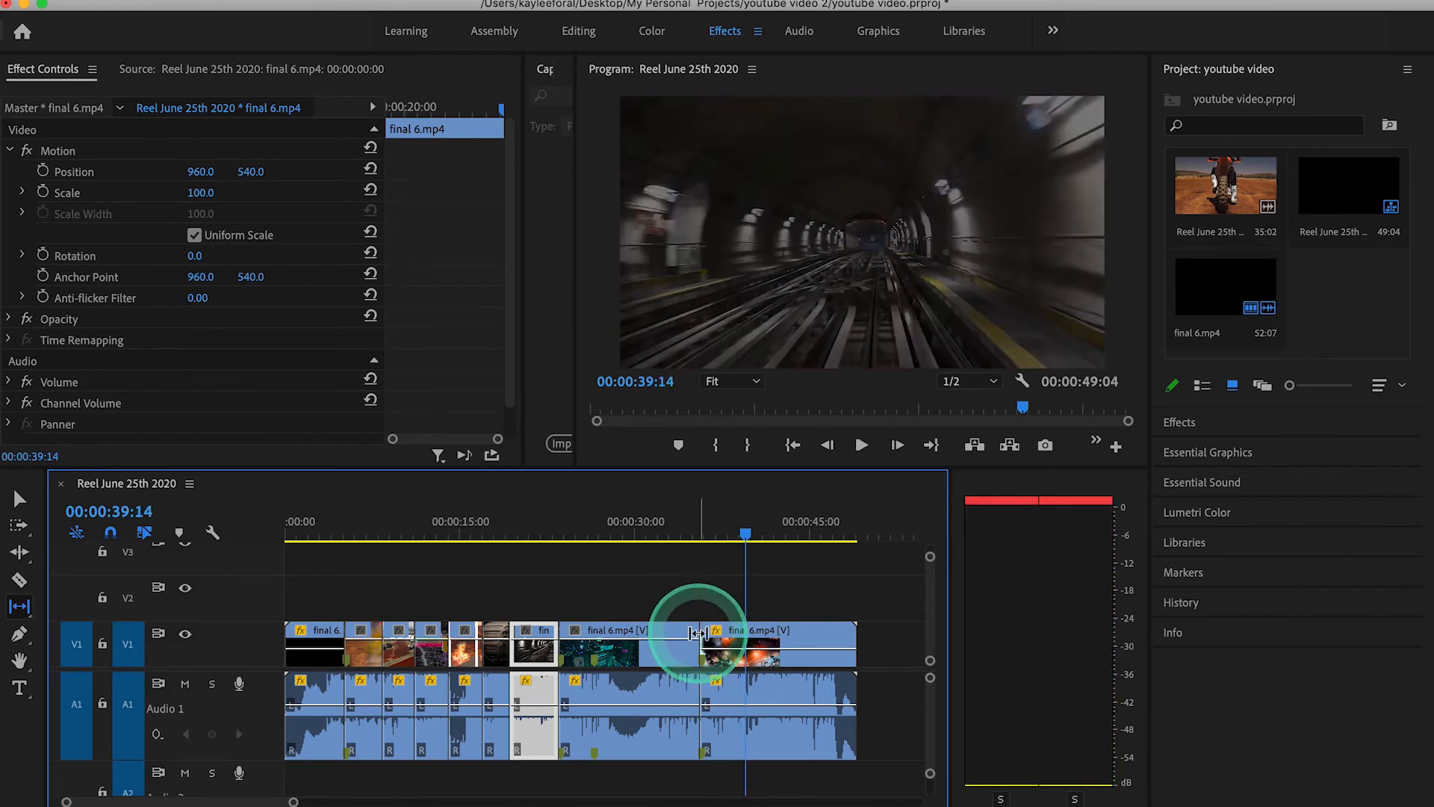
drag(697, 633, 658, 634)
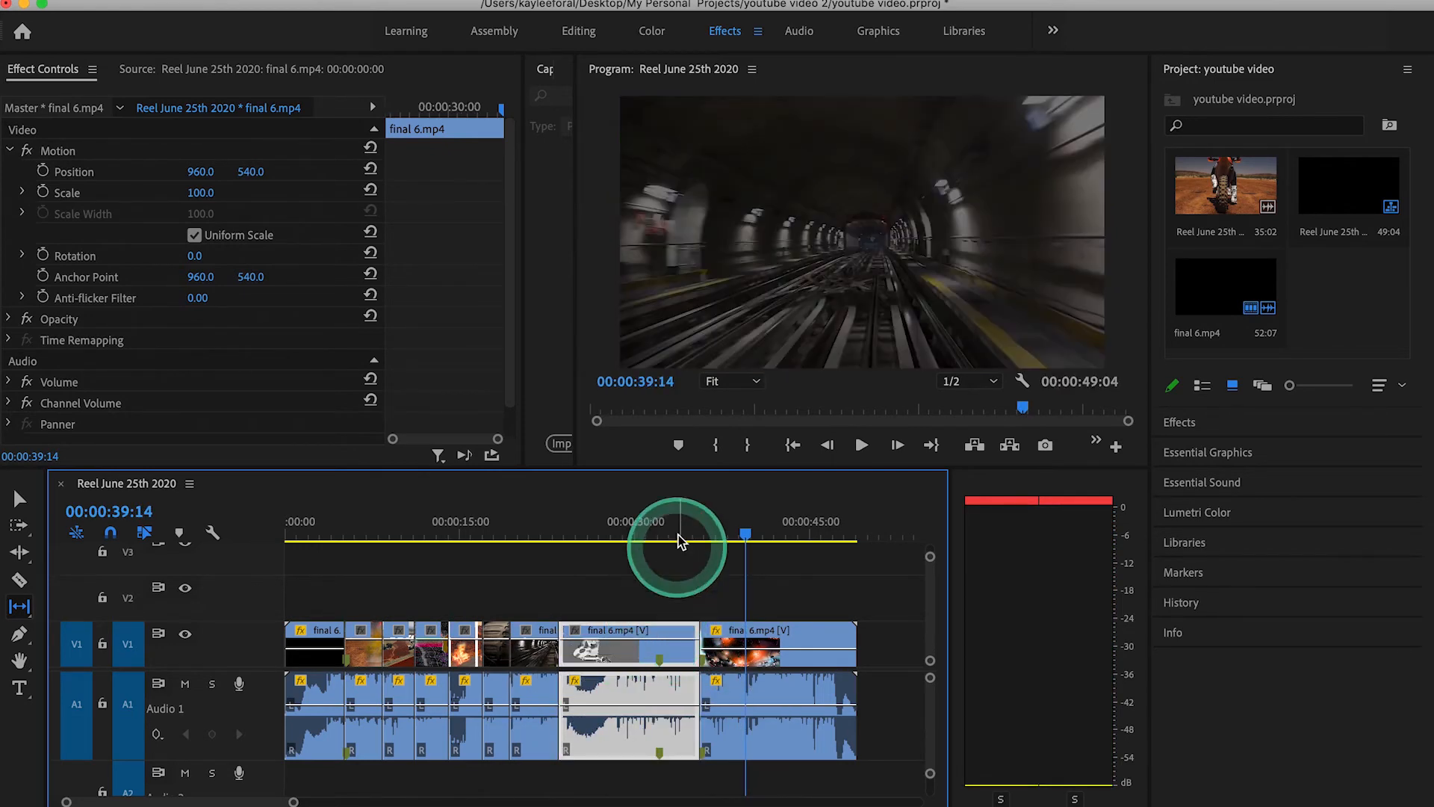
Play the slipped piece from about 00:00:30:00 across the cut into the last piece
drag(676, 521, 636, 522)
key(space)
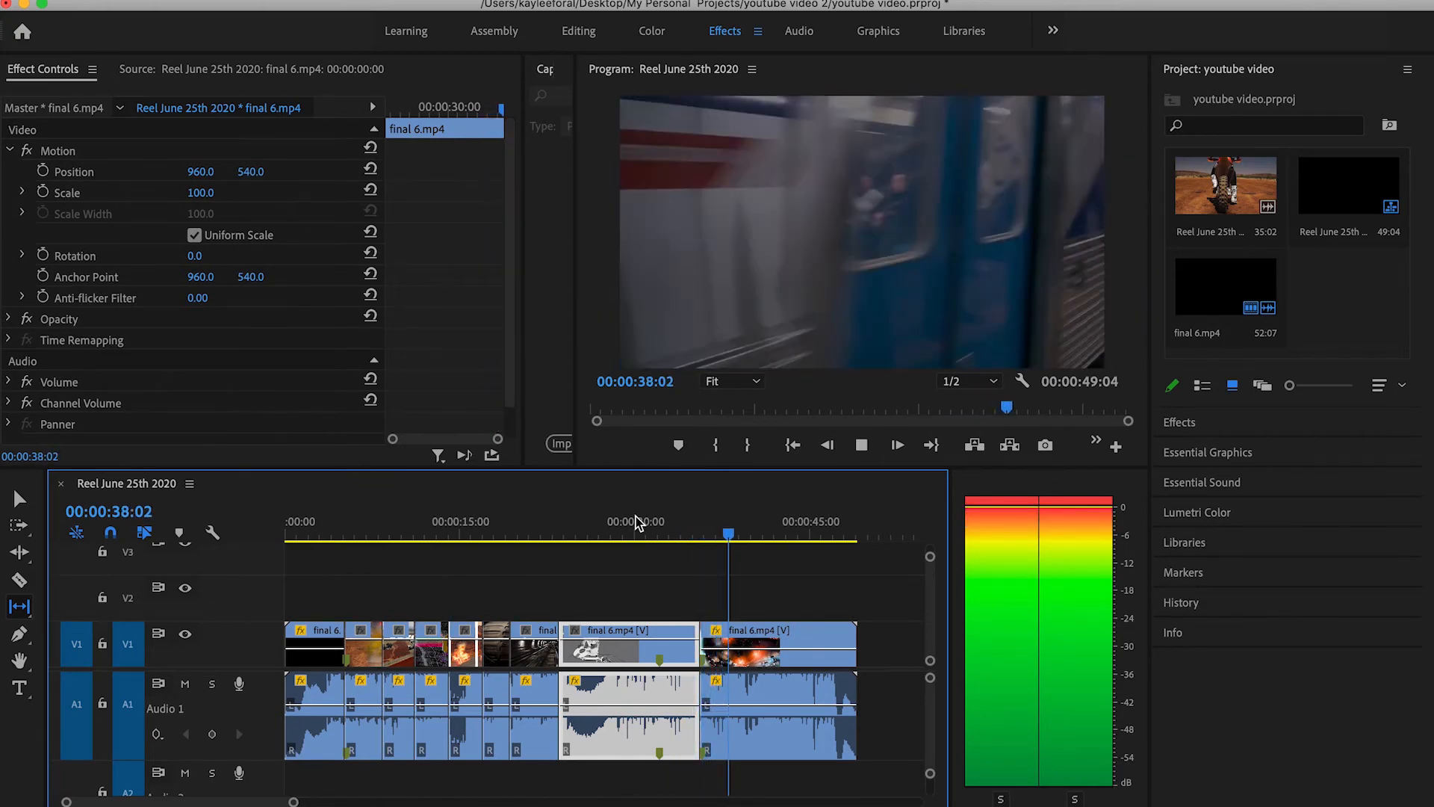
key(space)
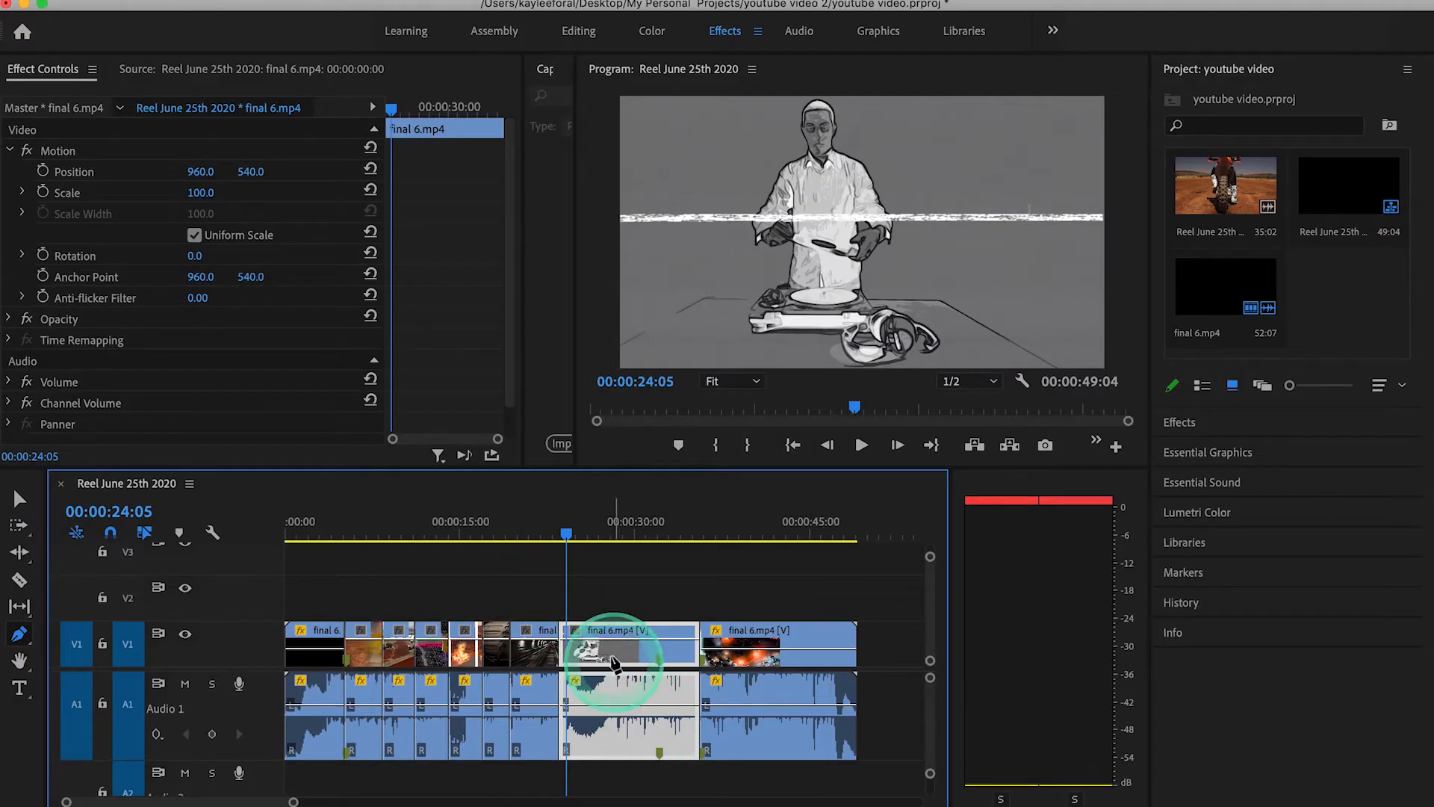
Check the Show Video Keyframes option in the timeline display settings and place the playhead at the slipped piece's start, 00:00:23:18
scroll(611, 660, up, 5)
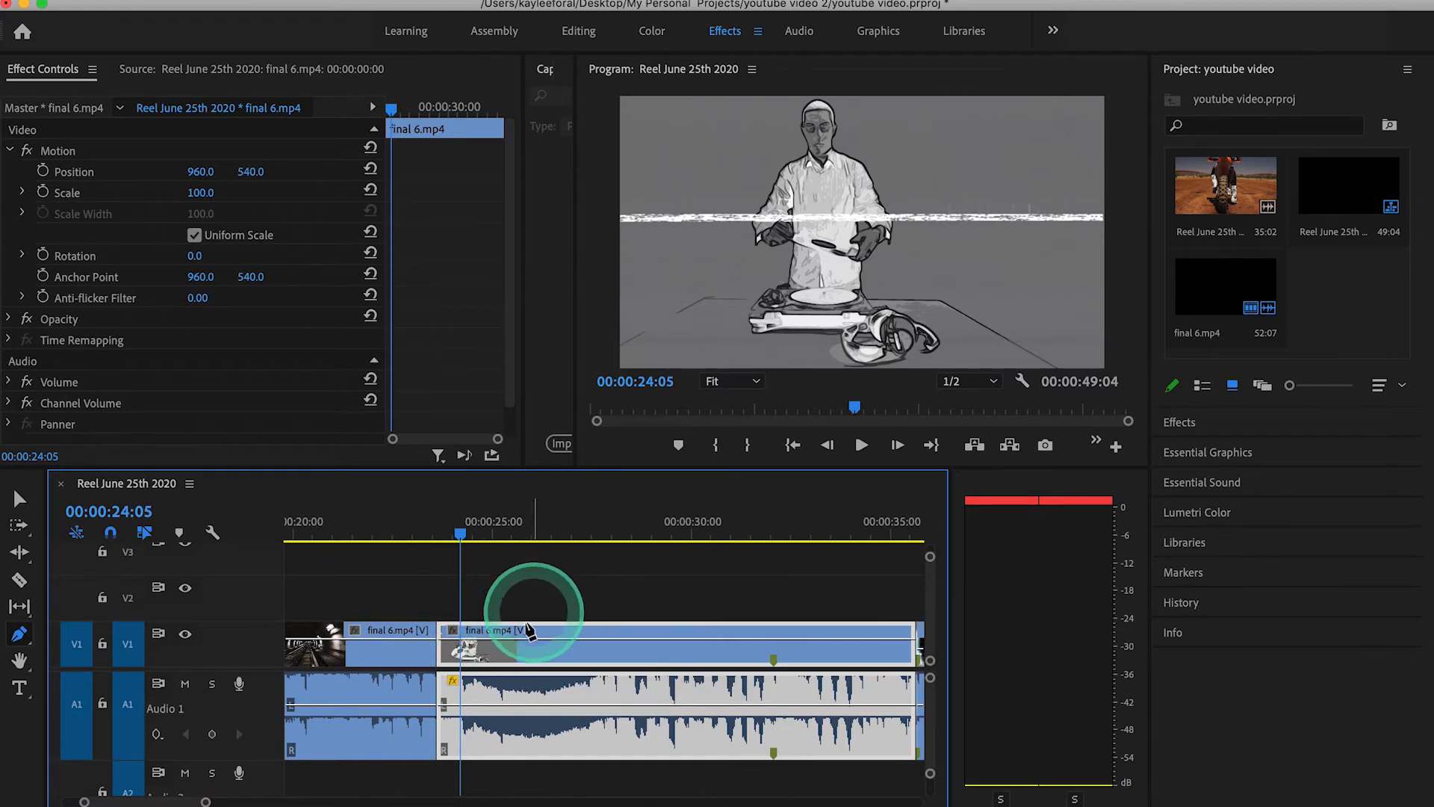
click(213, 533)
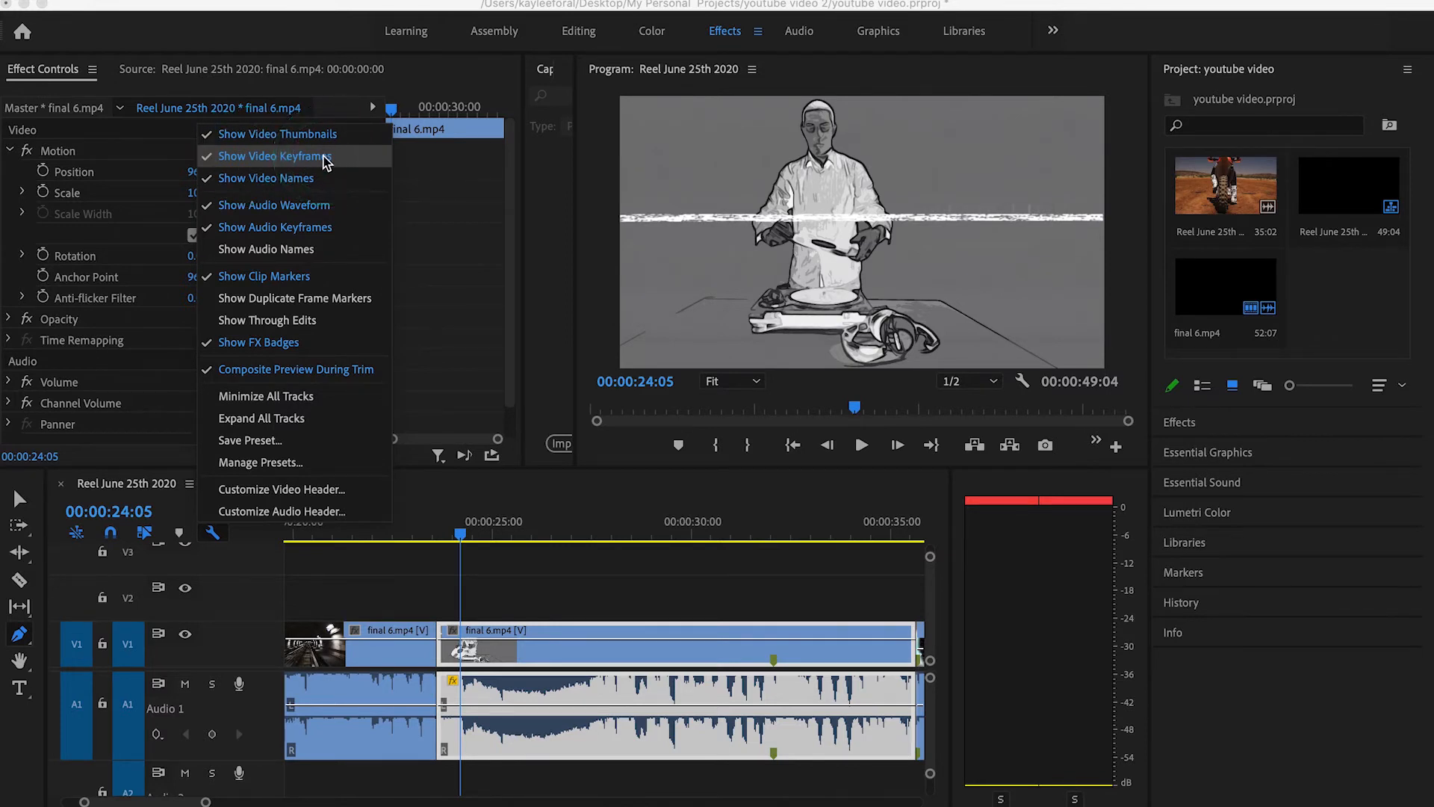
click(459, 535)
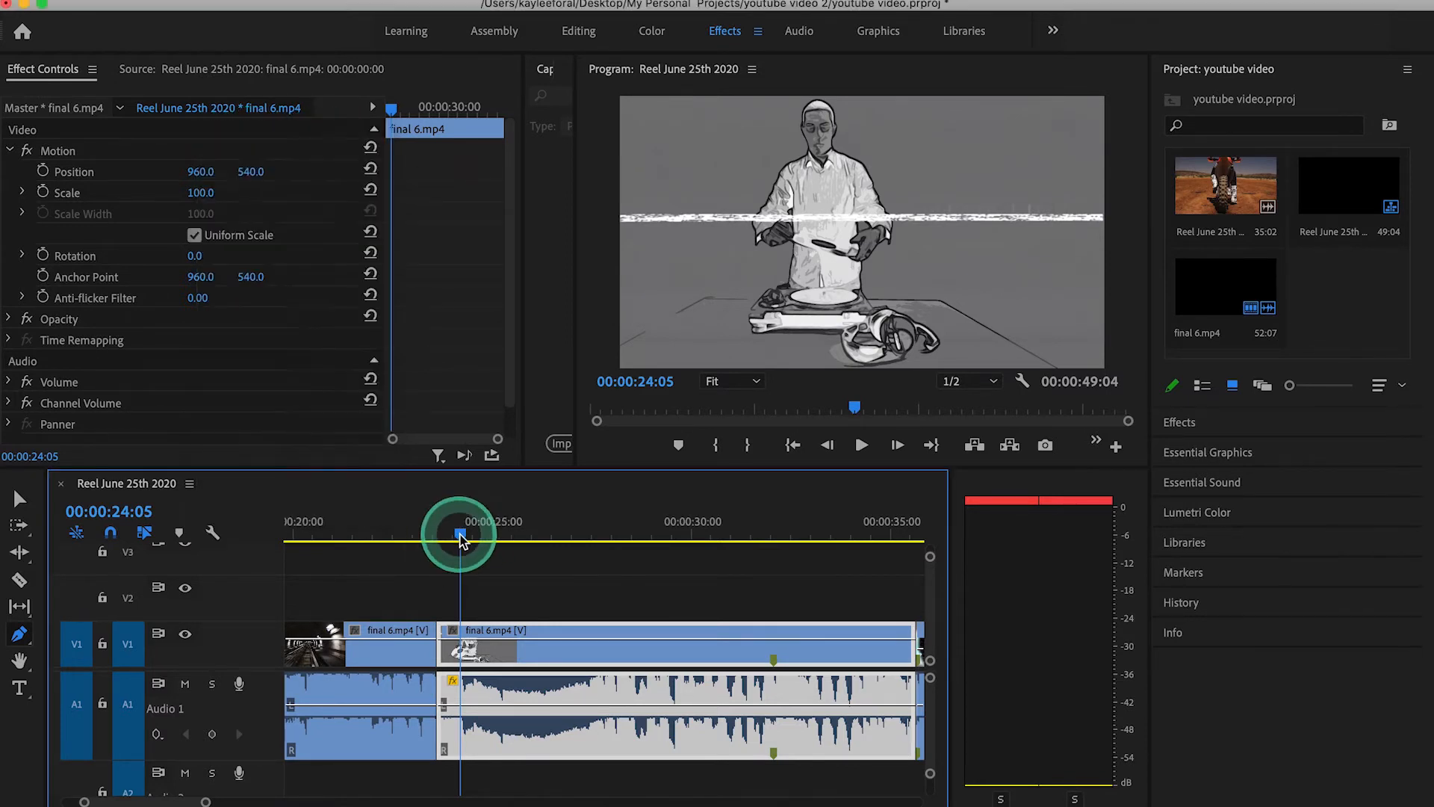
drag(460, 535, 442, 533)
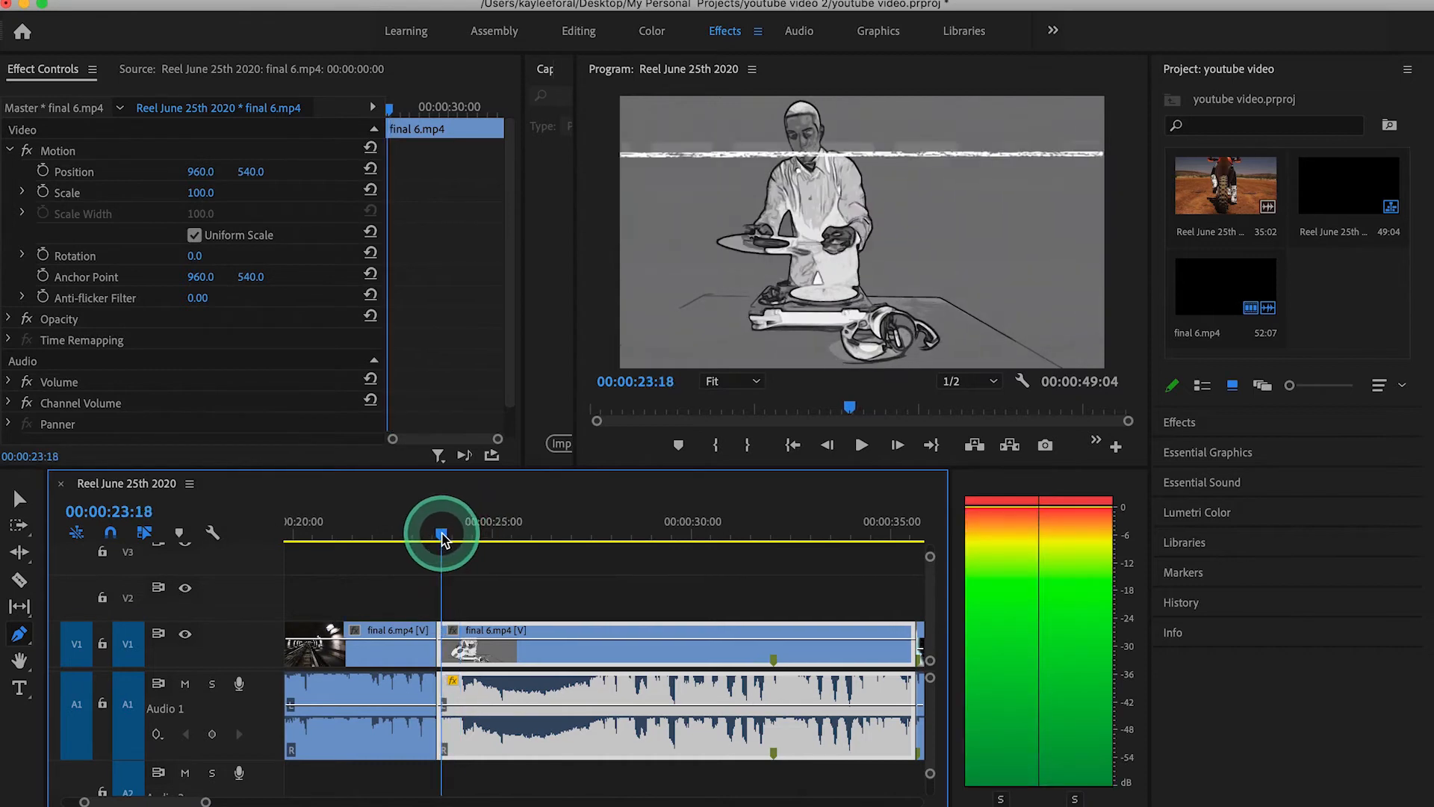
Fade out the slipped piece with the Pen tool, adding opacity keyframes at about 00:00:33:09 and near its end and lowering the second
drag(811, 618, 832, 650)
click(827, 639)
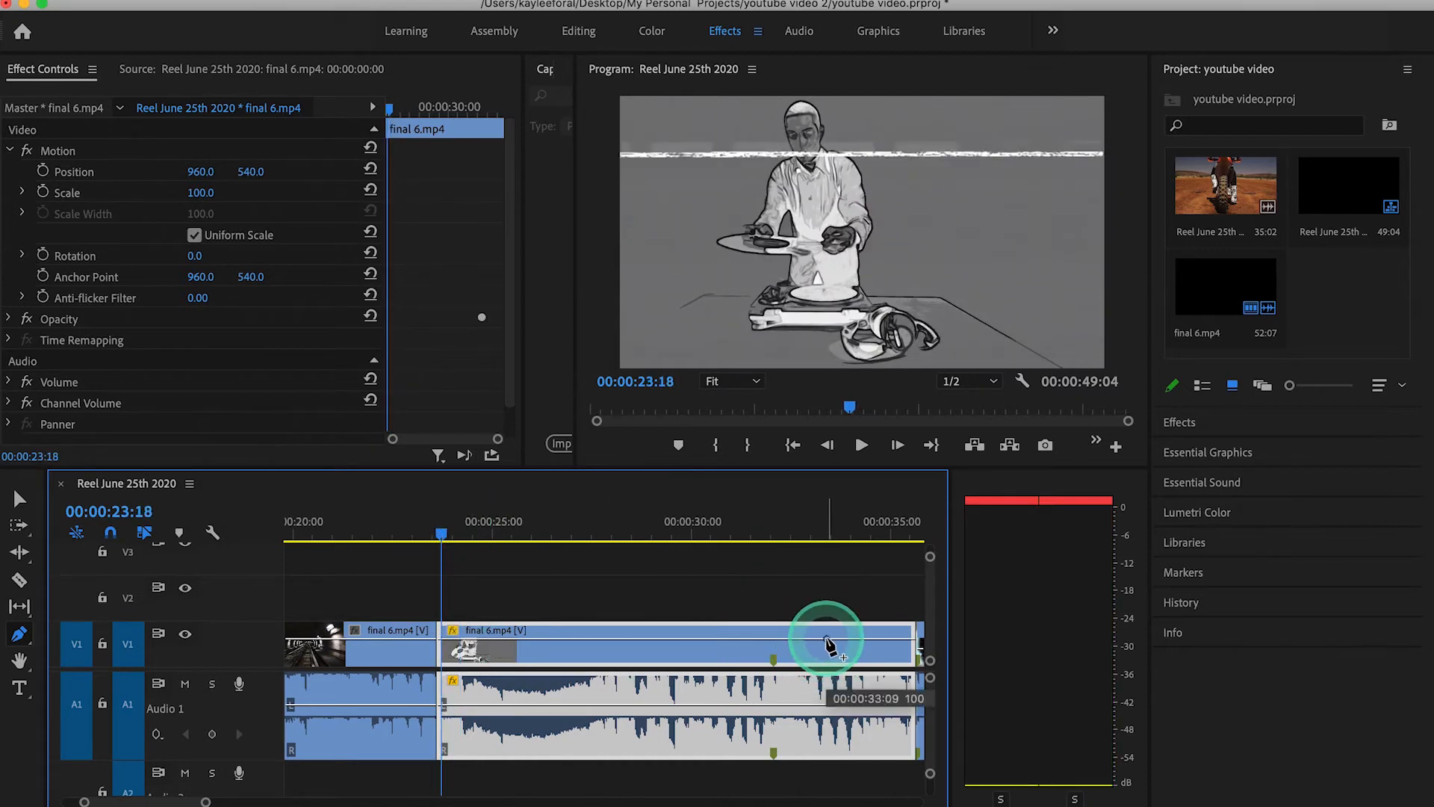
click(907, 639)
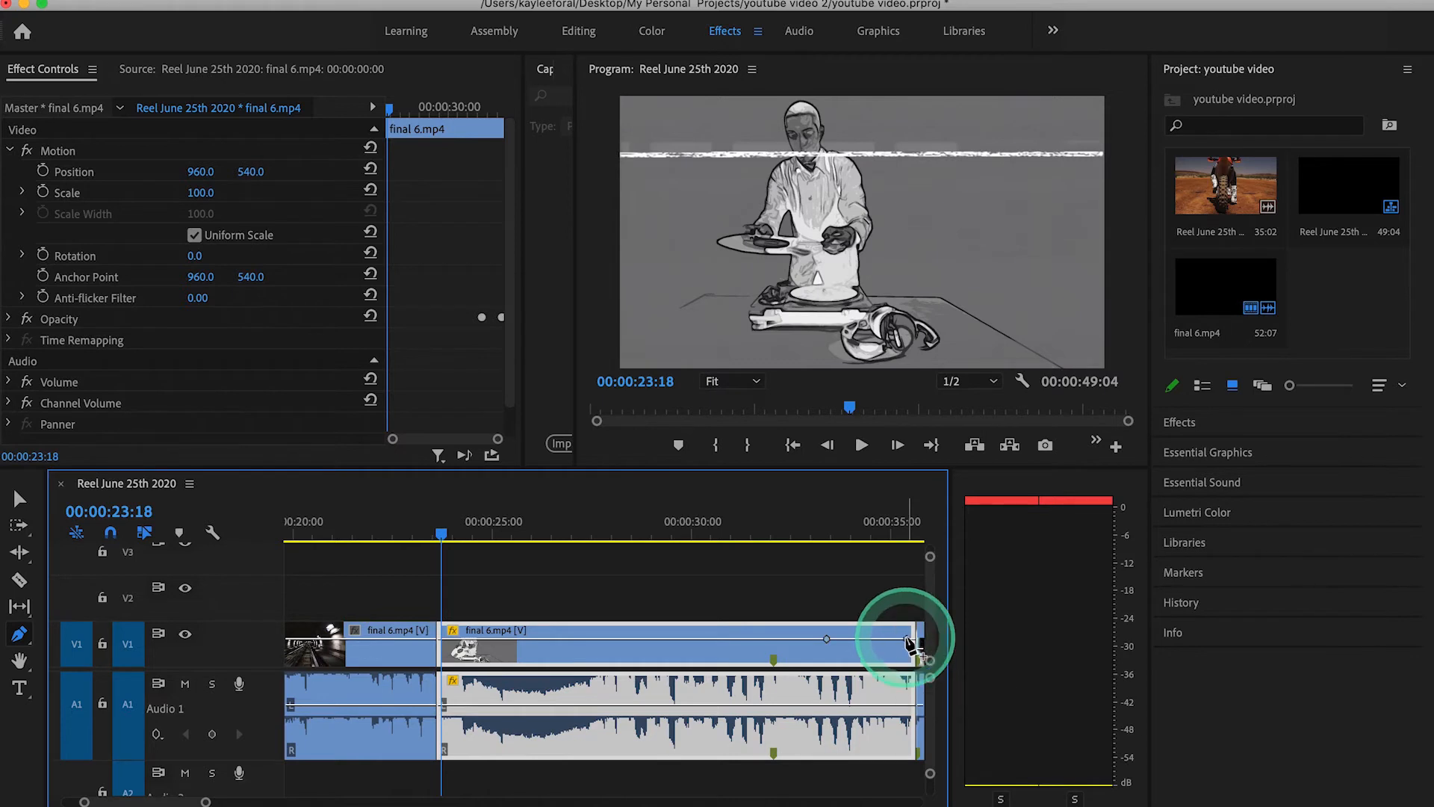
drag(907, 639, 905, 659)
Play the opacity fade from 00:00:32:01, and replay it into the last piece
click(774, 523)
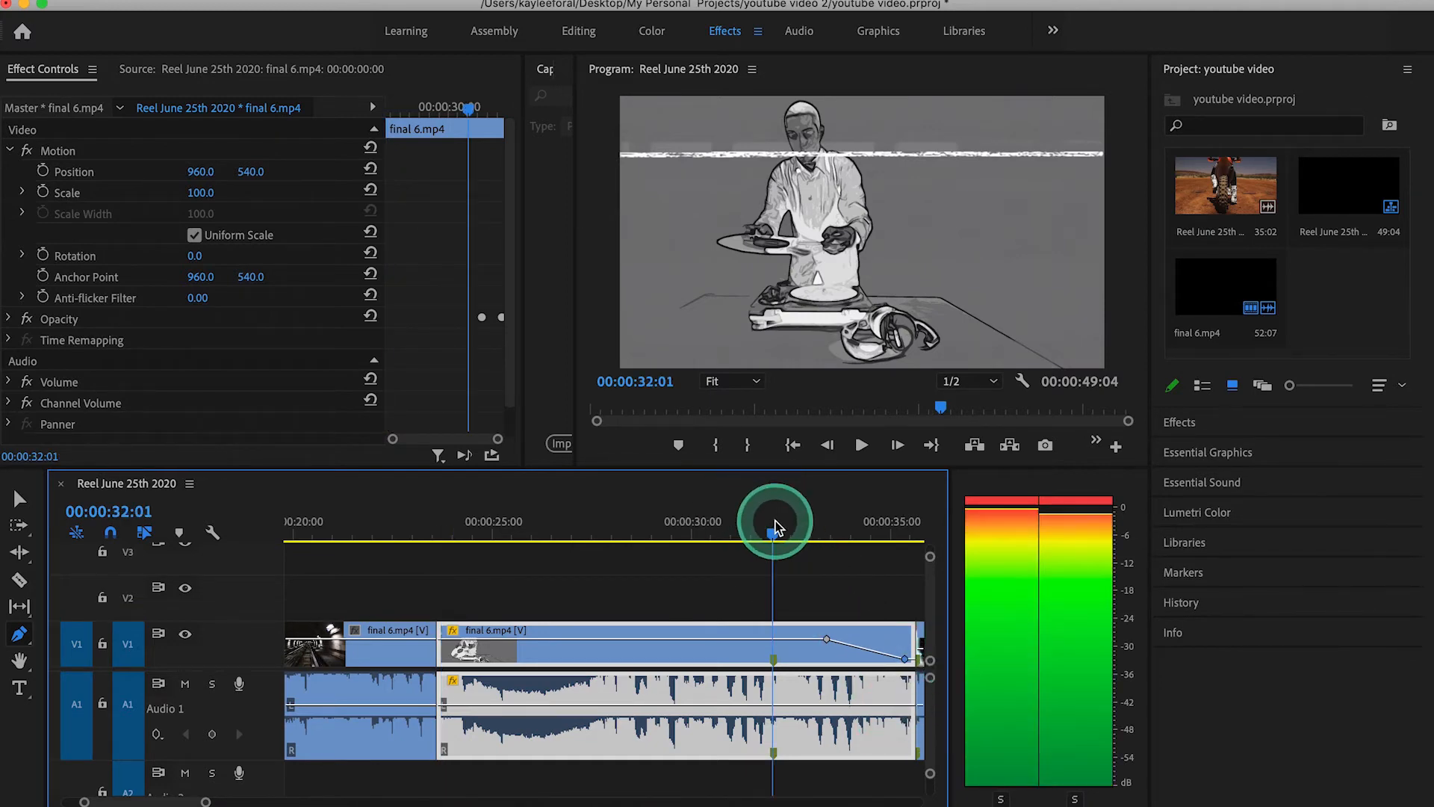
key(space)
right_click(780, 517)
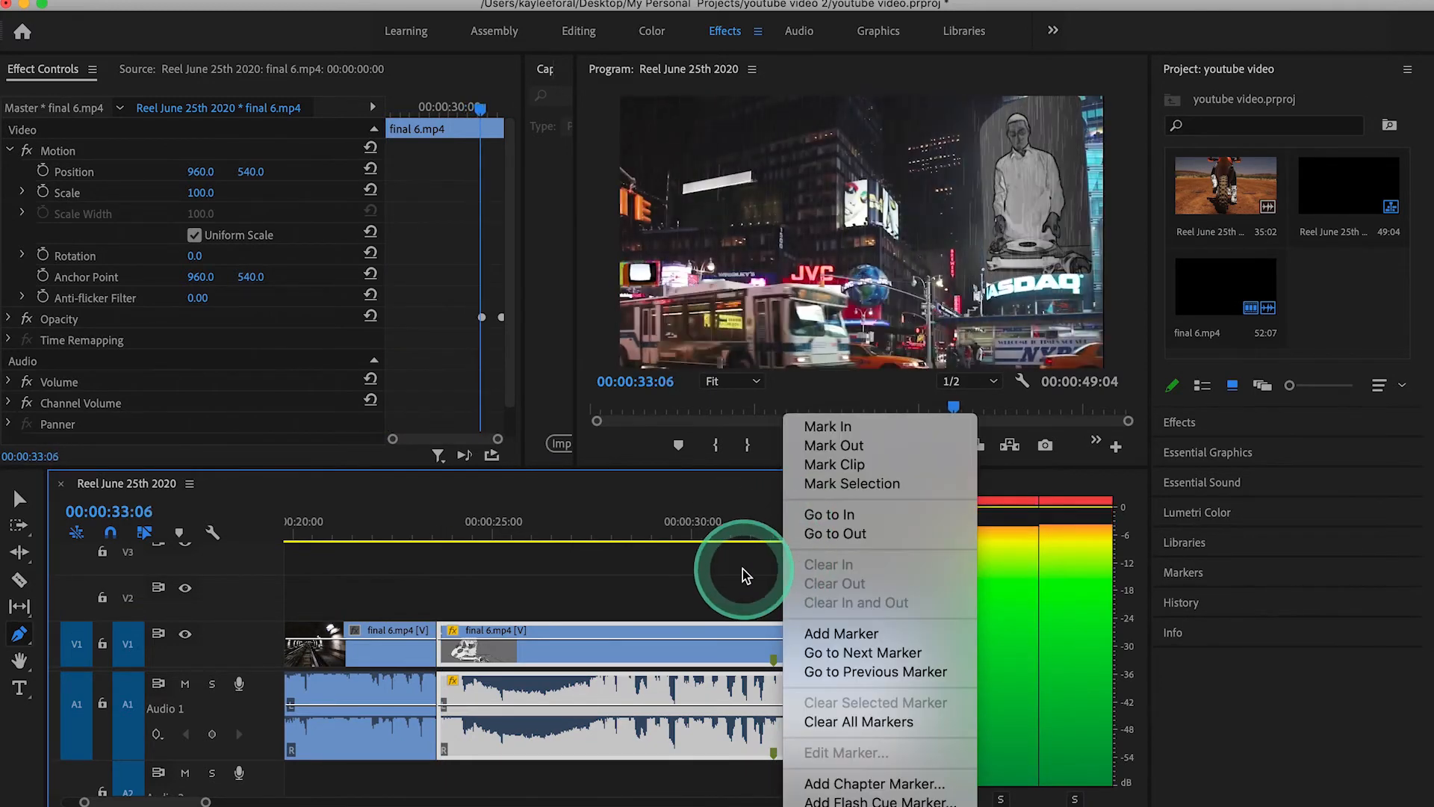
click(706, 587)
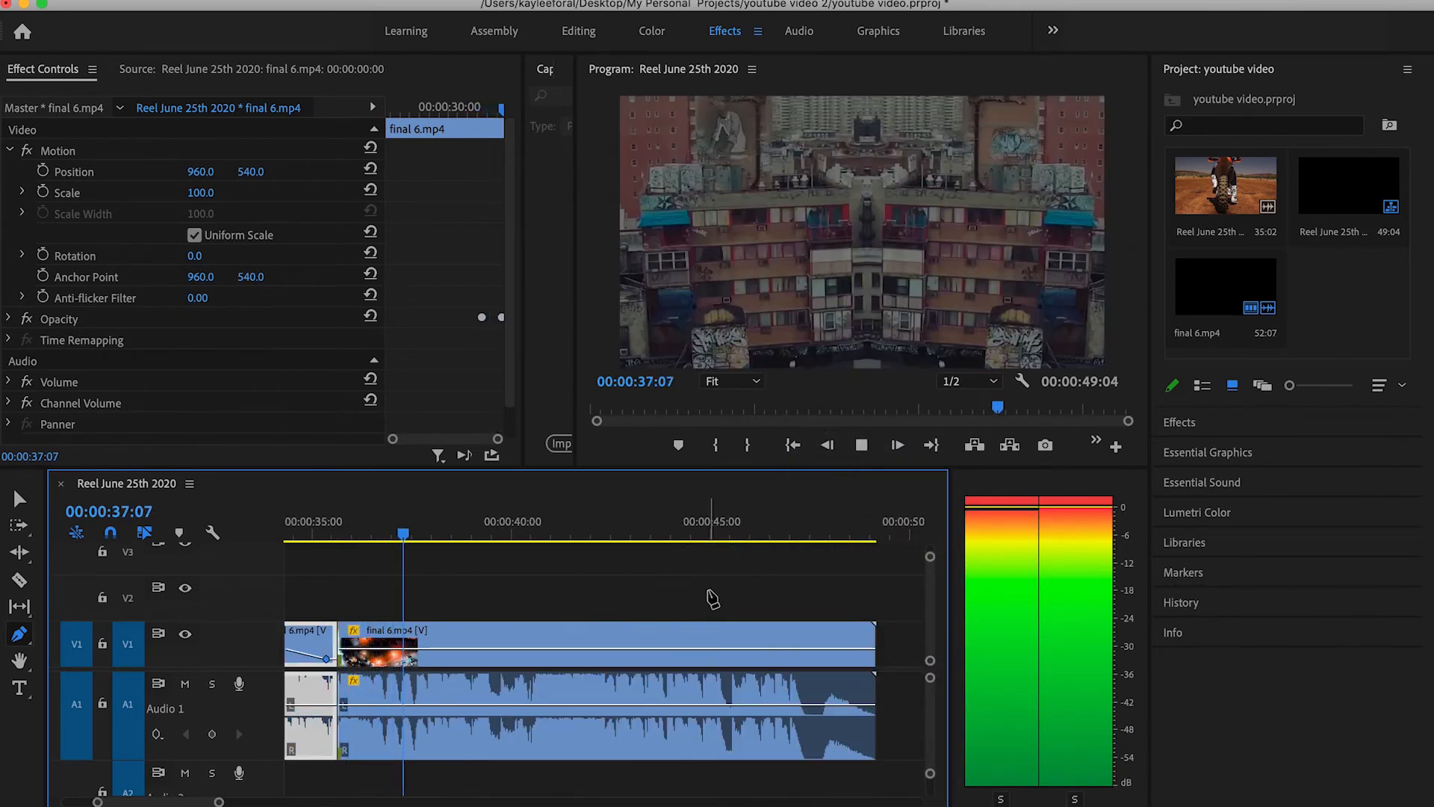
click(337, 533)
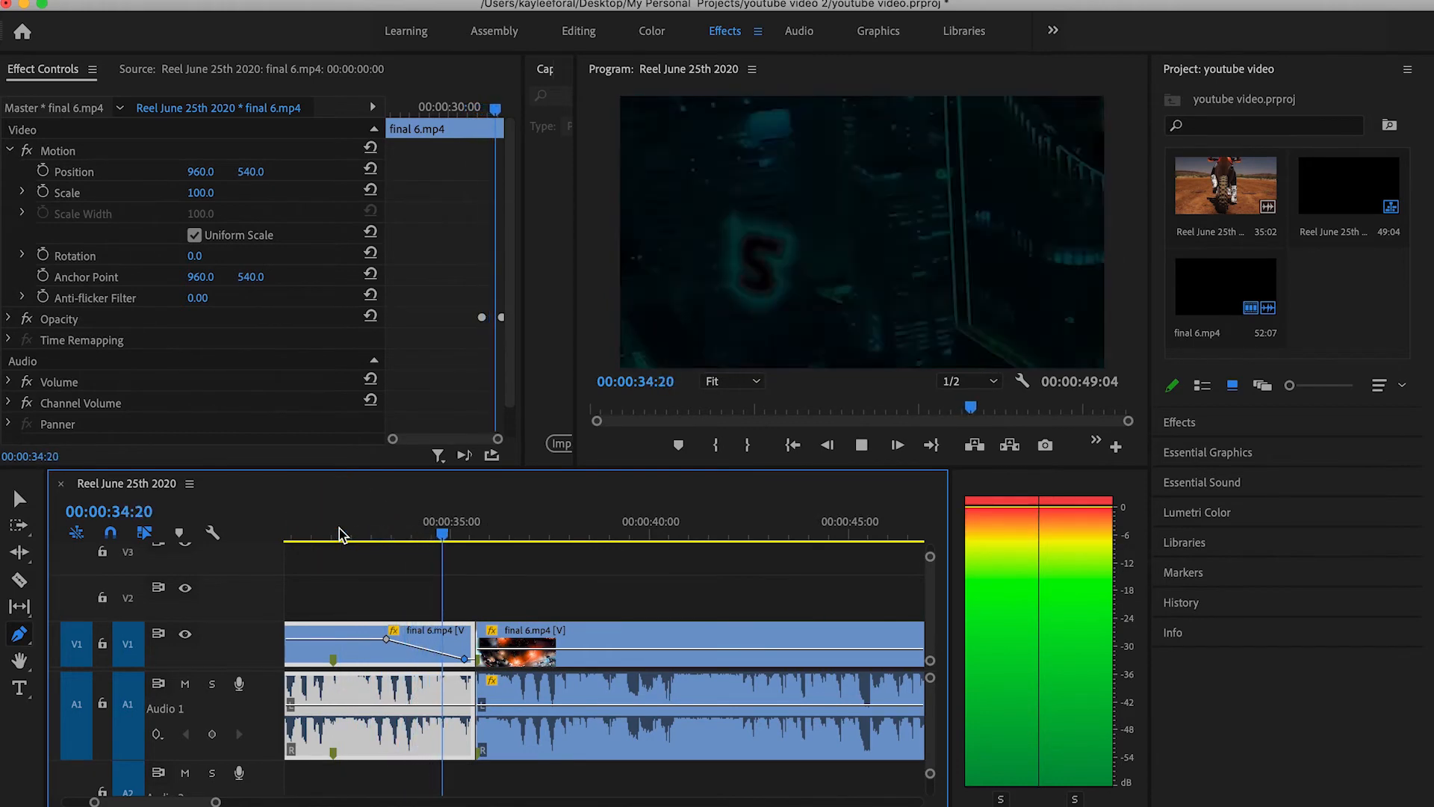
key(space)
click(365, 532)
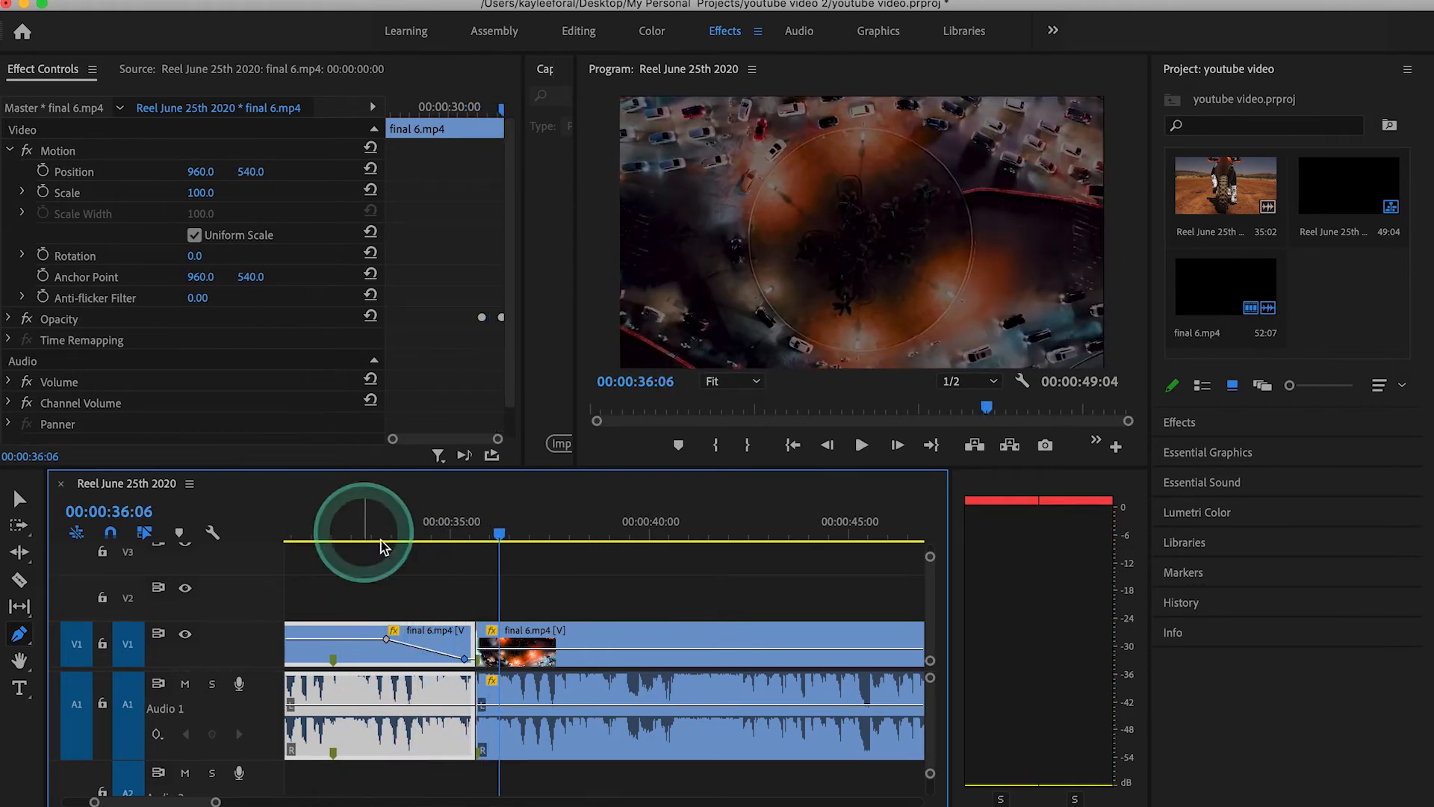
Cut the last piece at about 00:00:39 and 00:00:40 with the Razor tool
click(706, 650)
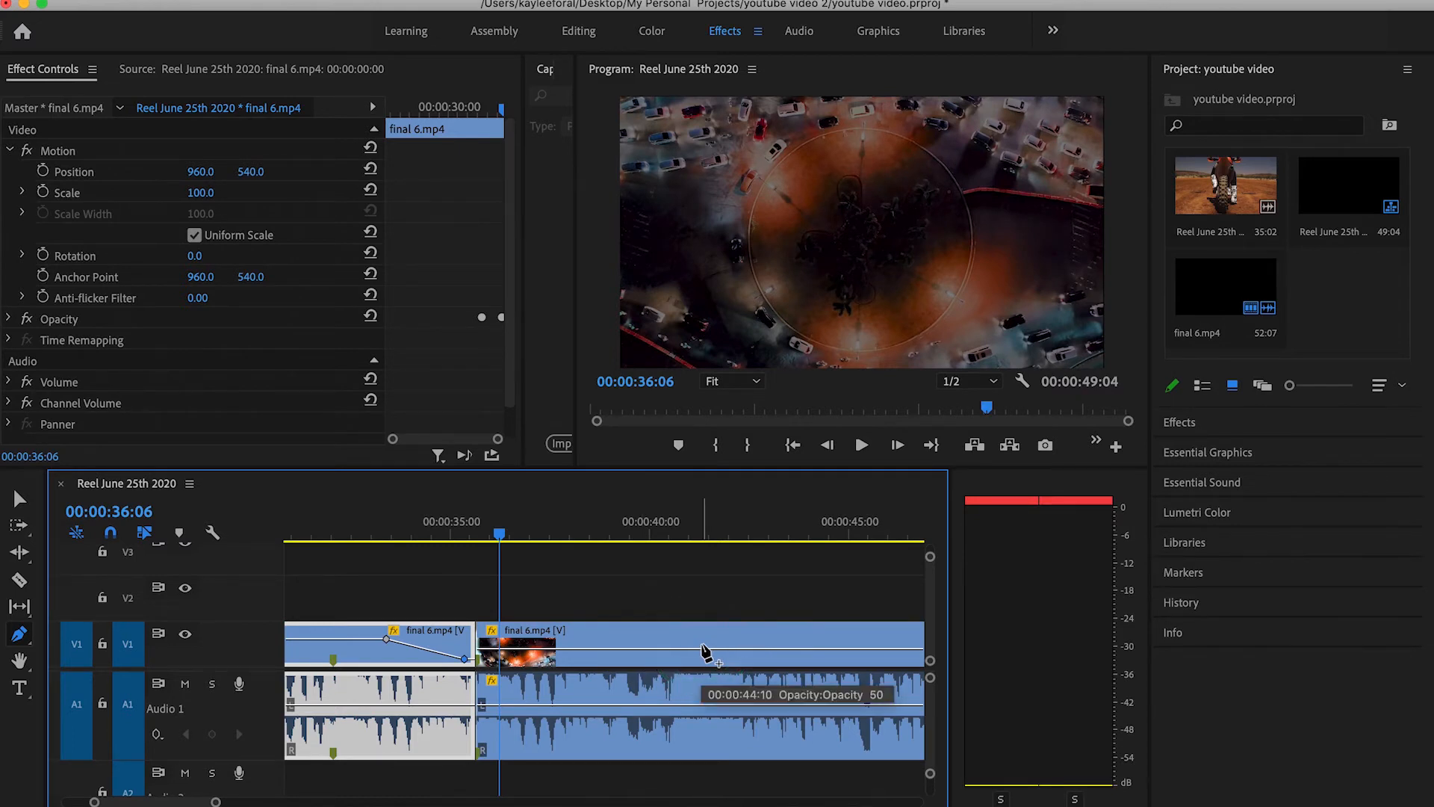
key(c)
click(617, 652)
click(657, 650)
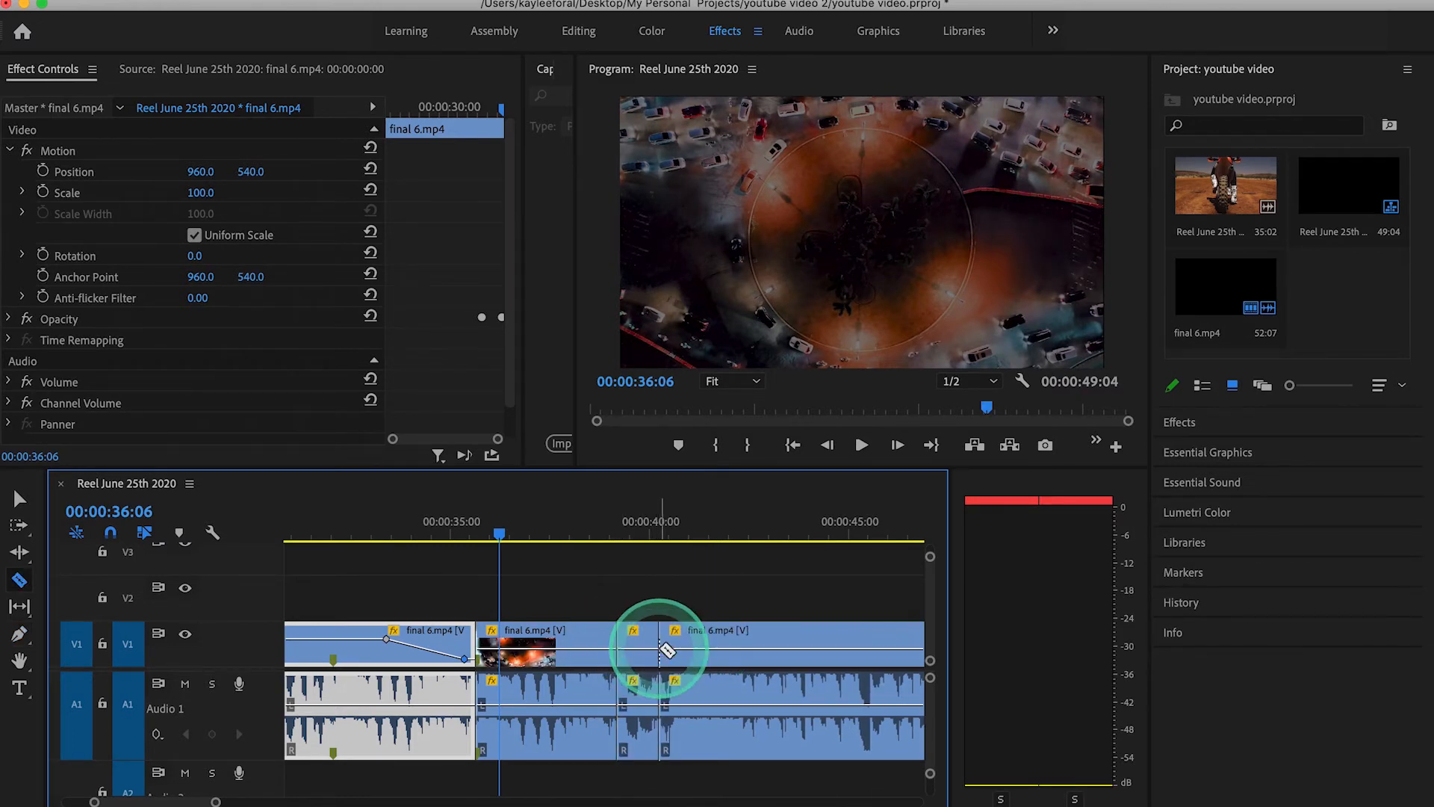
Select the short piece between the two new cuts and play the sequence across both cuts
key(v)
click(647, 652)
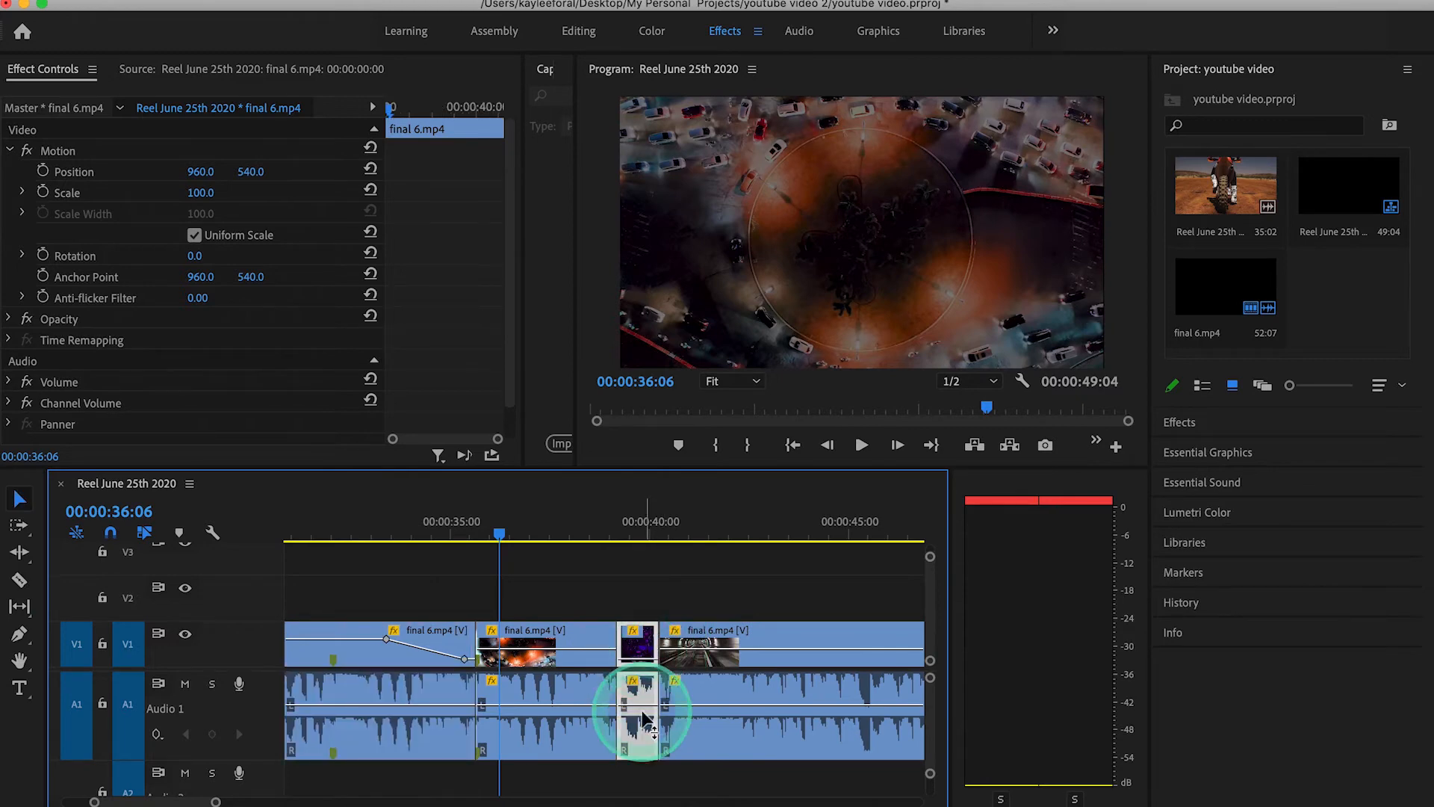
click(596, 523)
key(space)
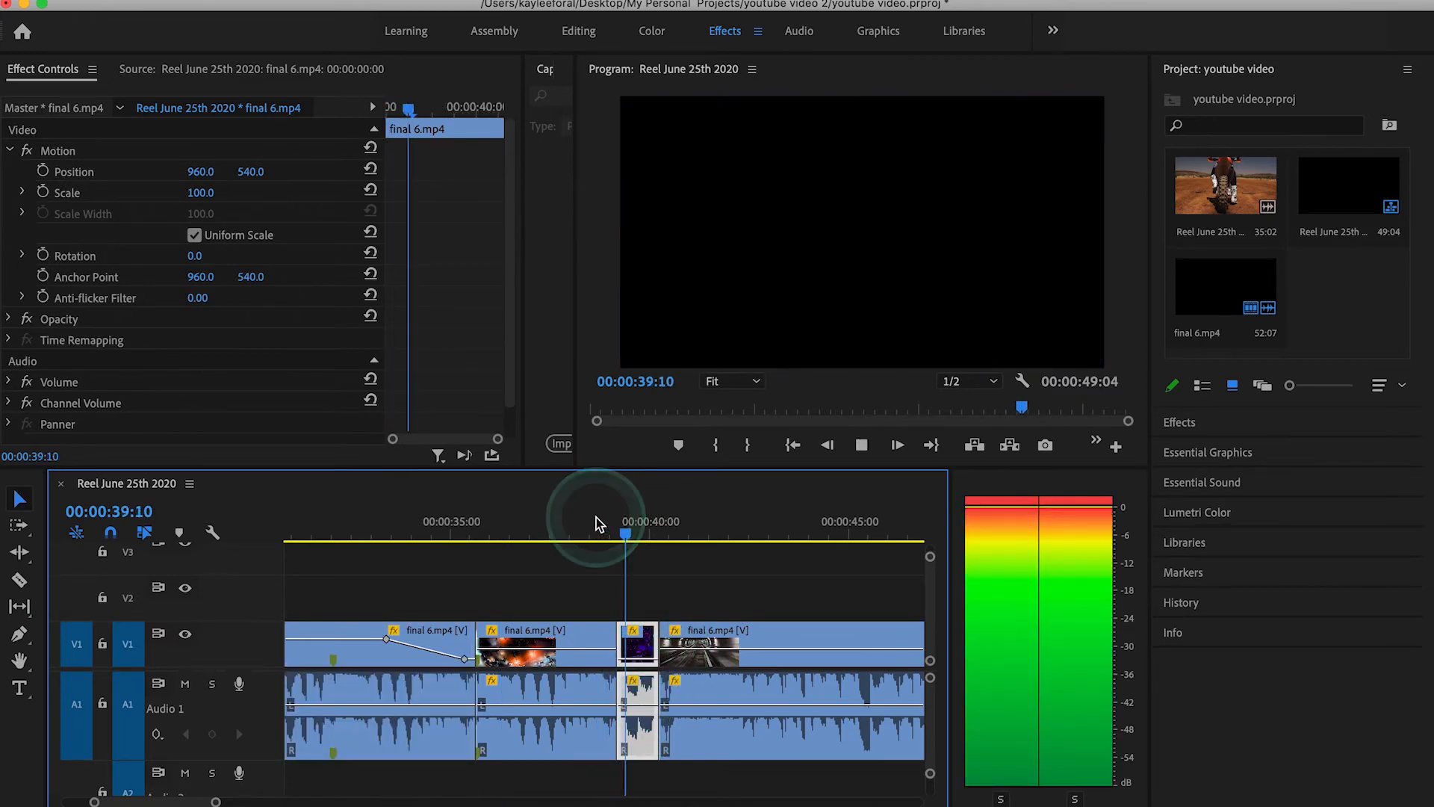
key(space)
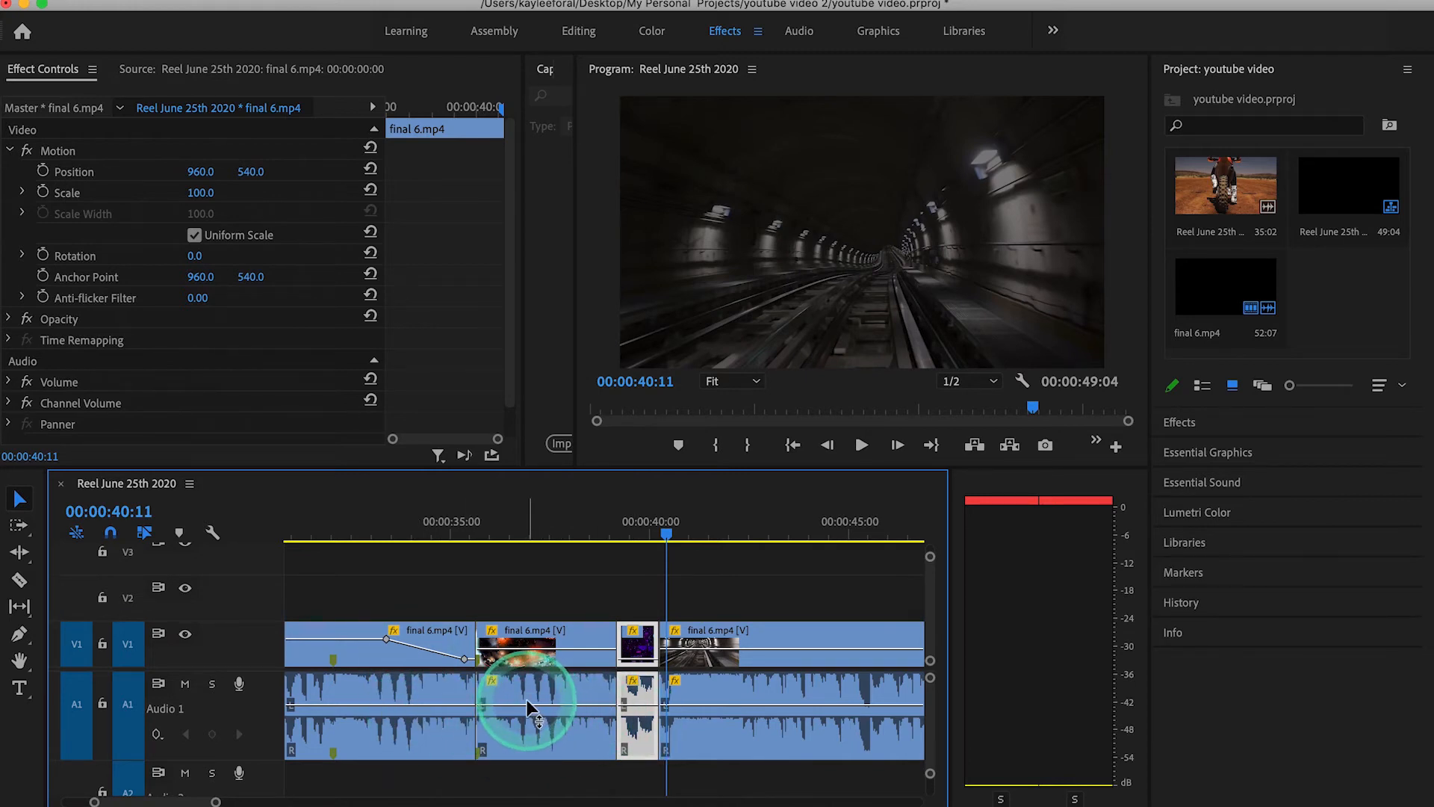
Fade out the audio of the piece before the short one, adding volume keyframes at about 00:00:37 and 00:00:39 and lowering the second
key(p)
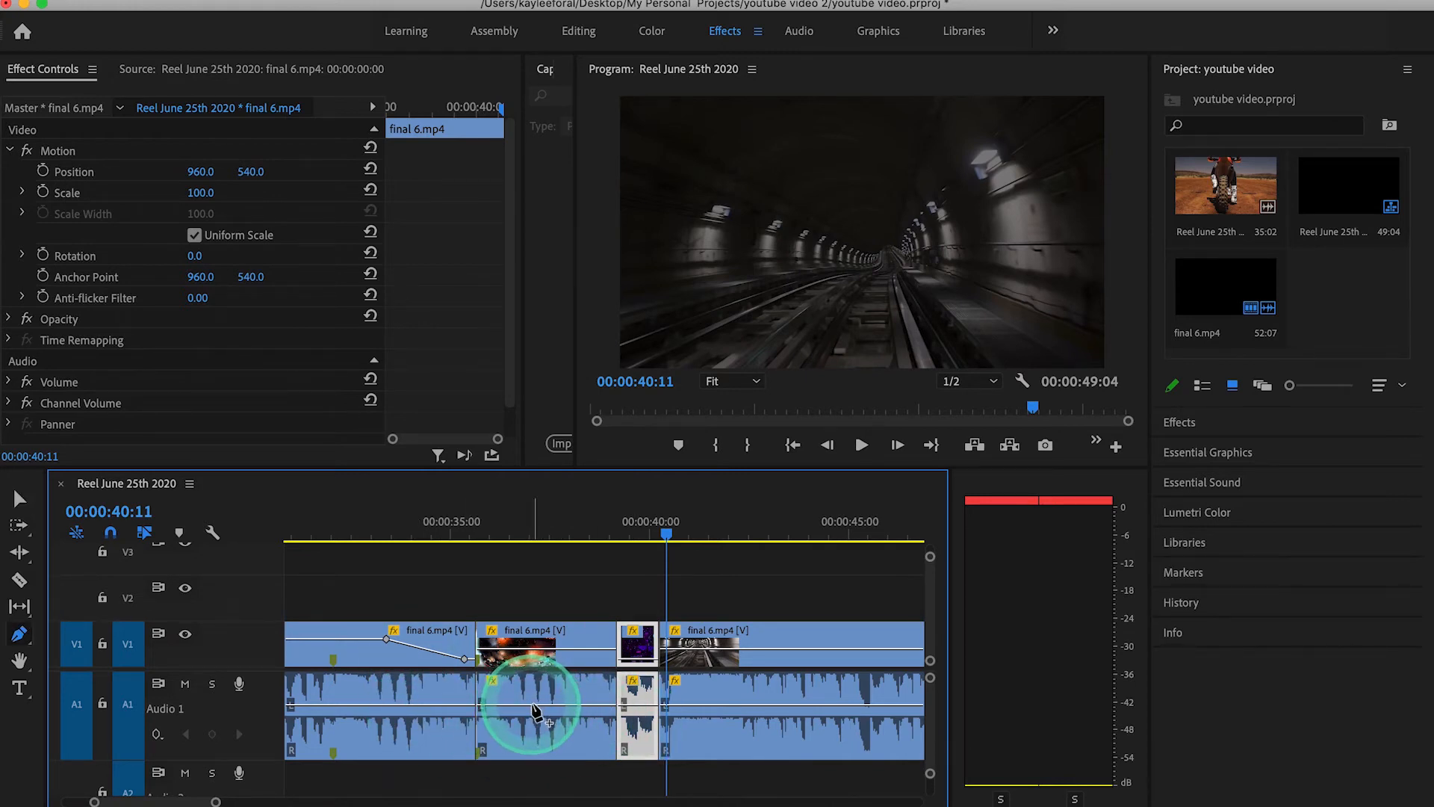
click(532, 706)
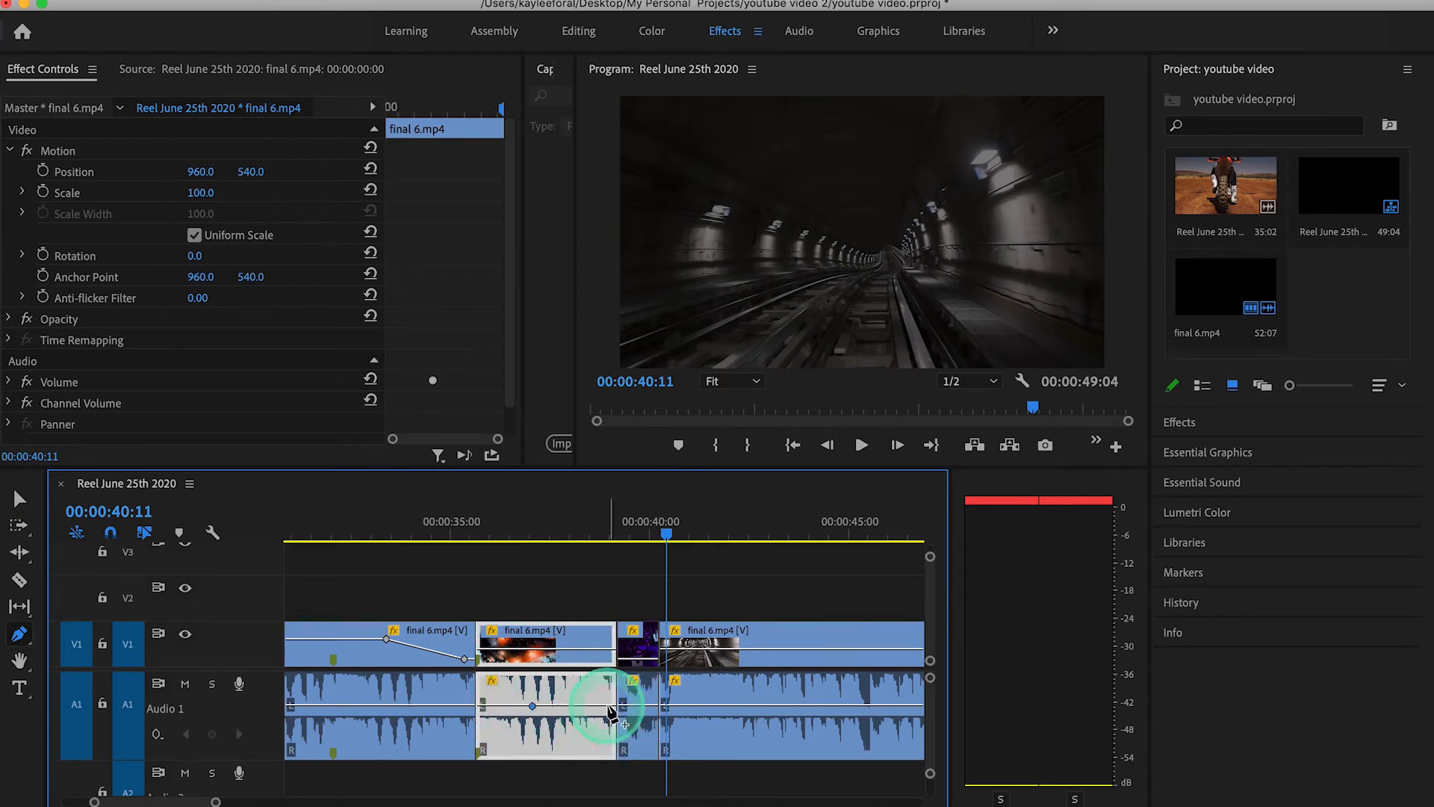
drag(611, 706, 609, 753)
Play the audio fade from just before the faded piece to 00:00:40:02
drag(493, 532, 473, 521)
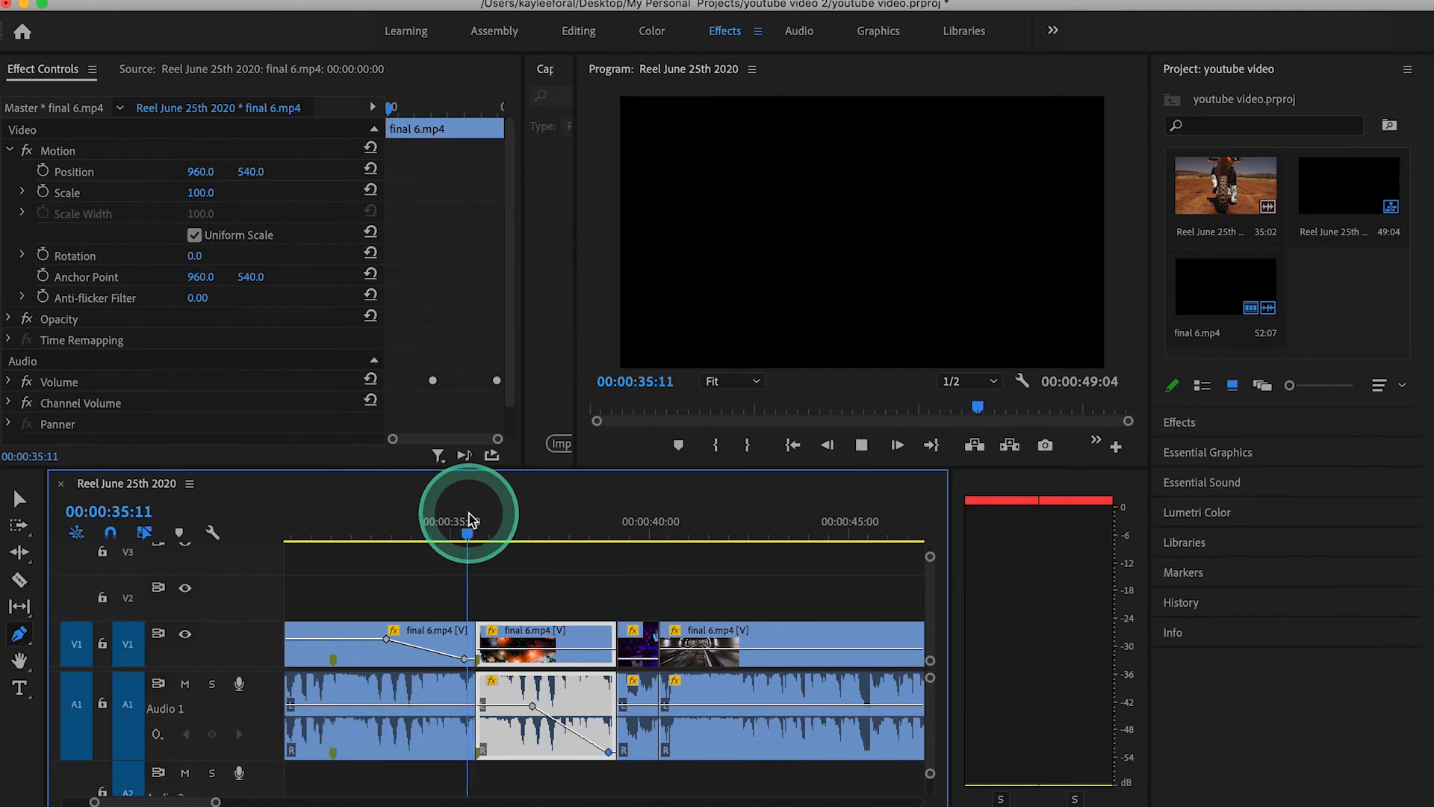
key(space)
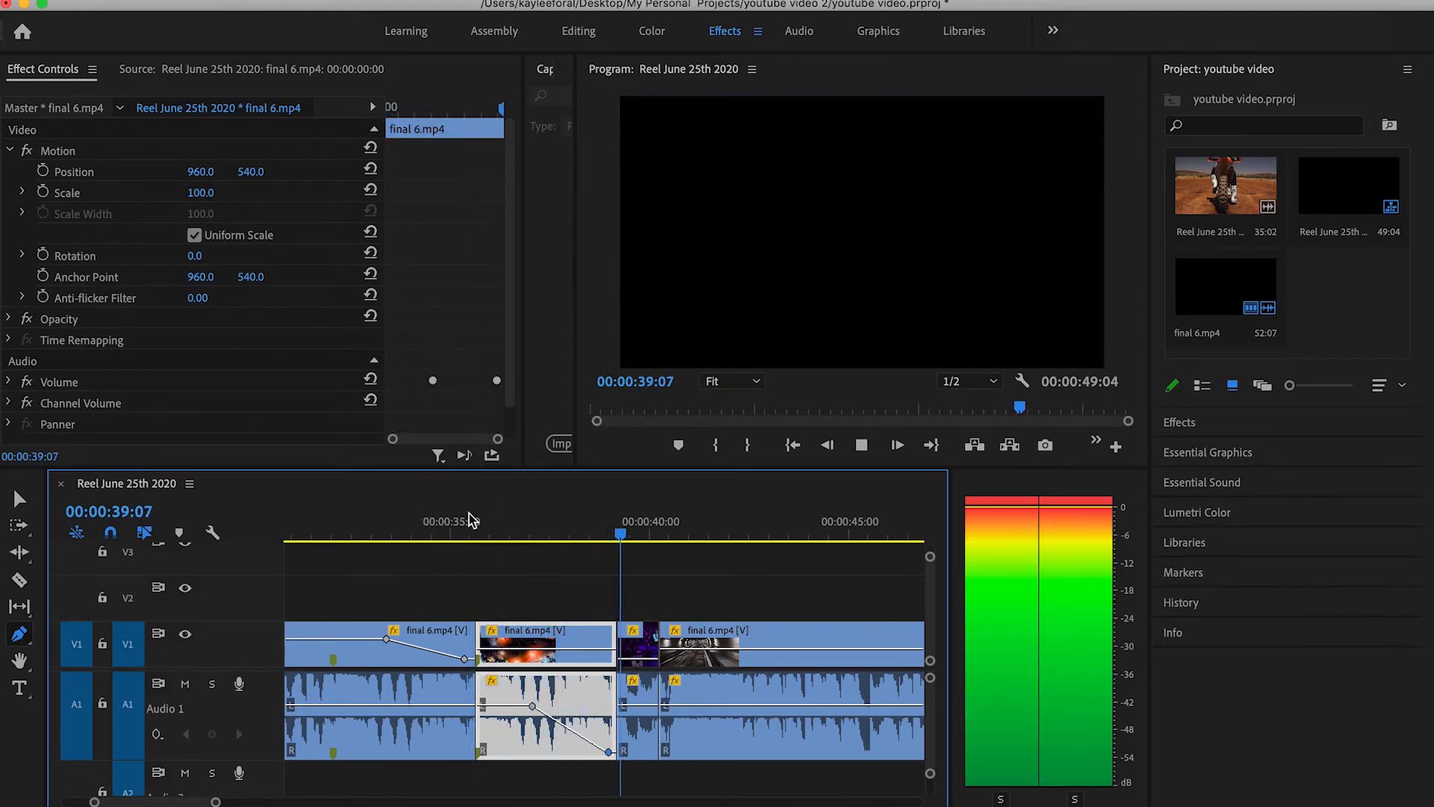
key(space)
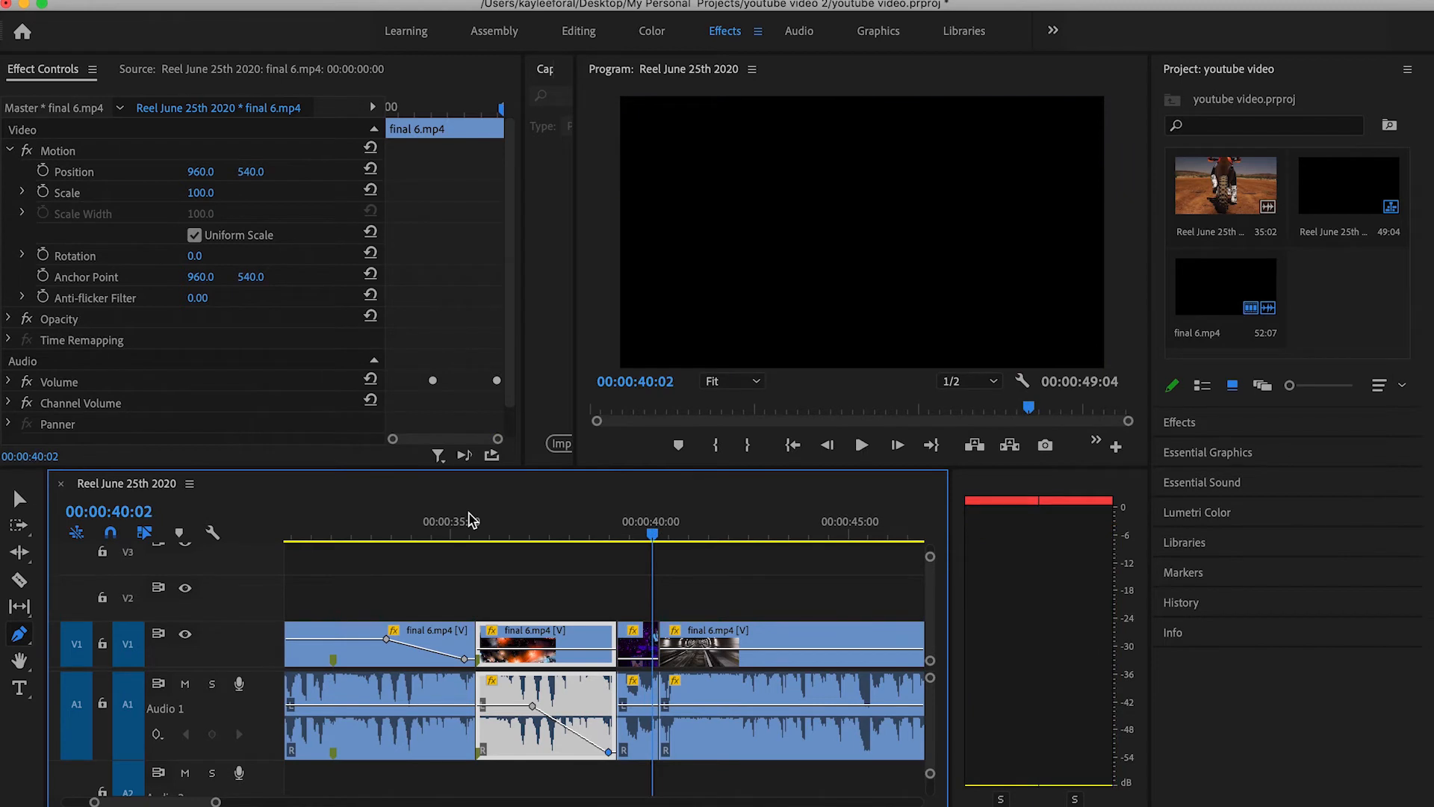
Activate the Hand tool, zoom out to the whole sequence and try to pan across the timeline
click(18, 660)
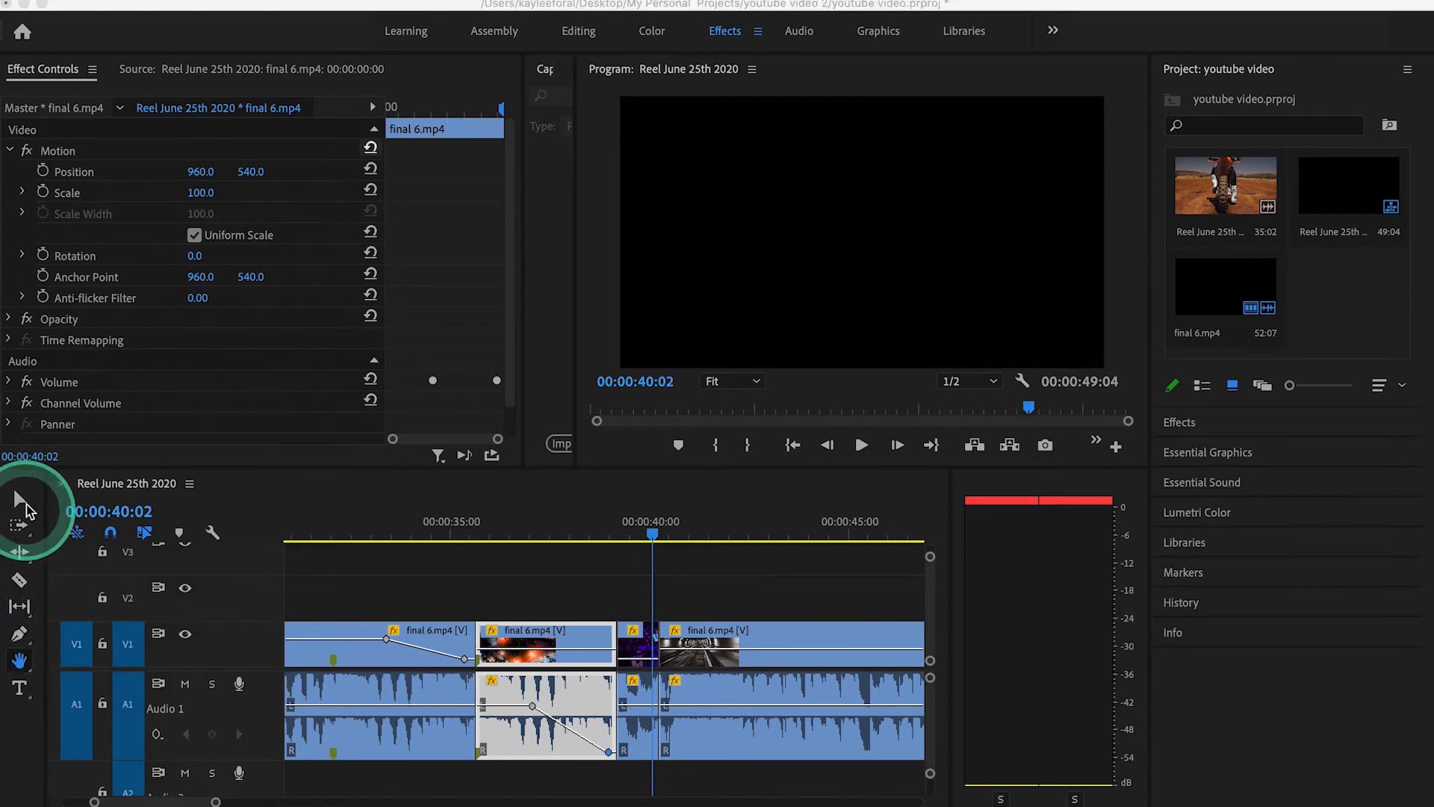
click(18, 661)
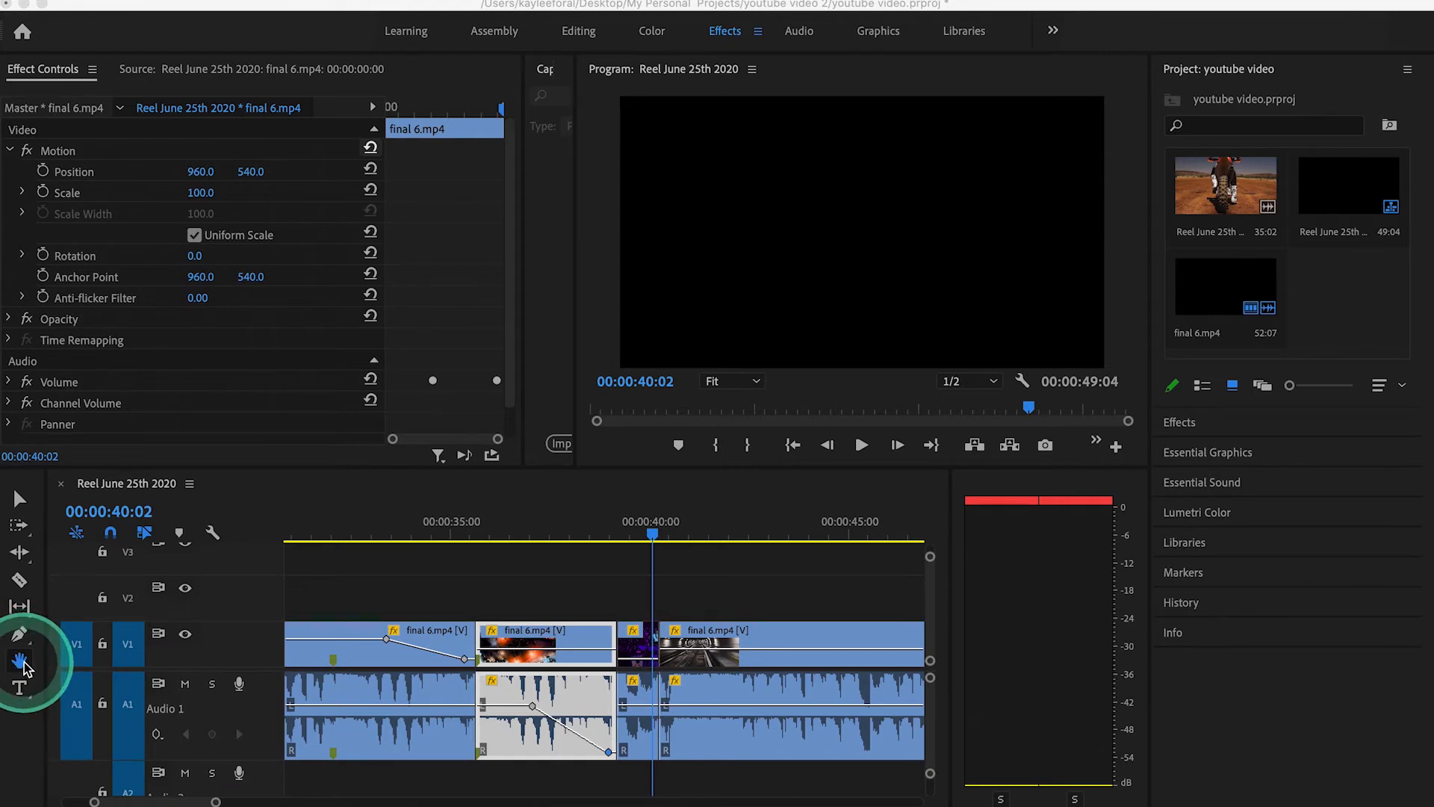
click(20, 661)
key(minus)
key(minus)
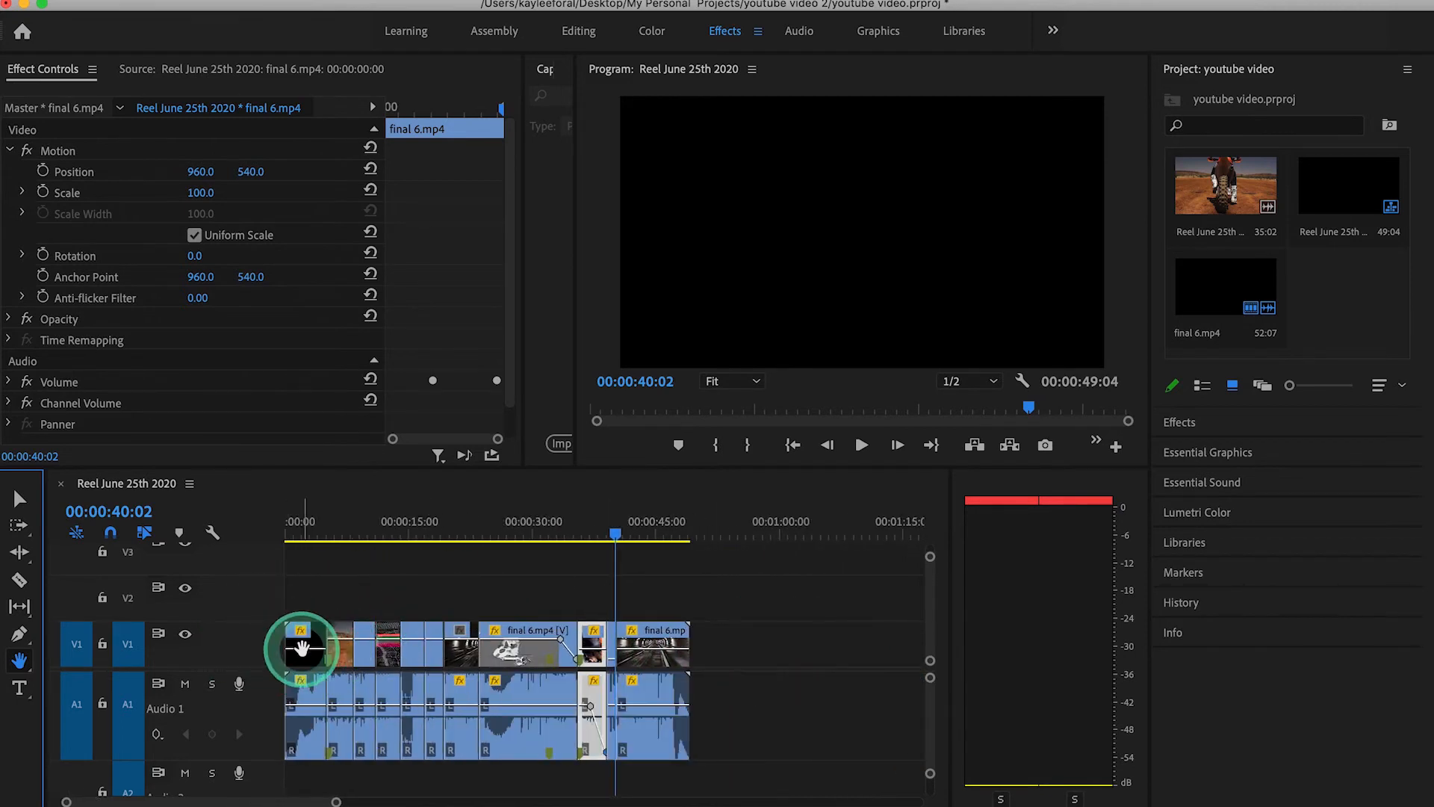
drag(305, 649, 682, 666)
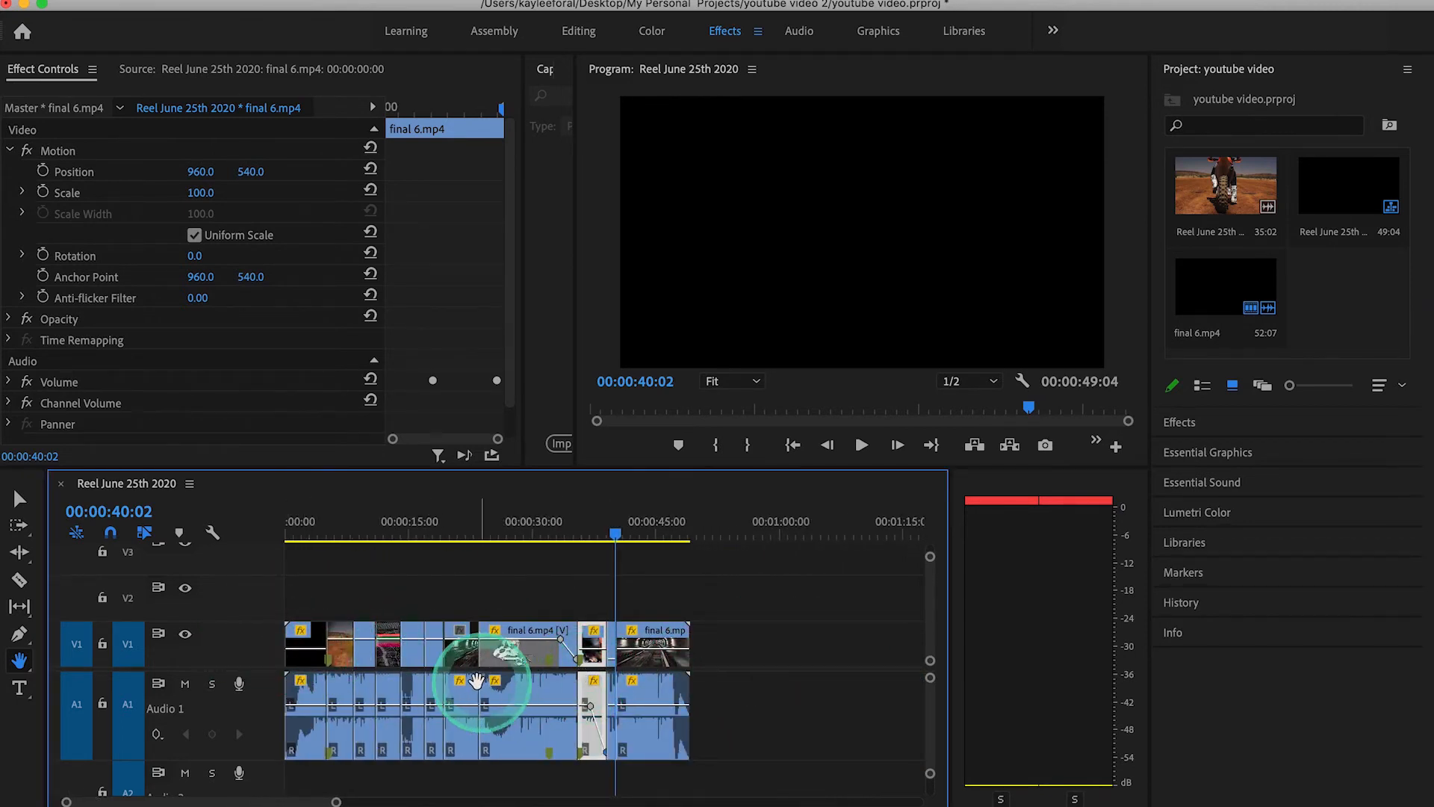
Copy all clips in the sequence with their audio and paste them at the sequence's end, at 00:00:48:23
key(v)
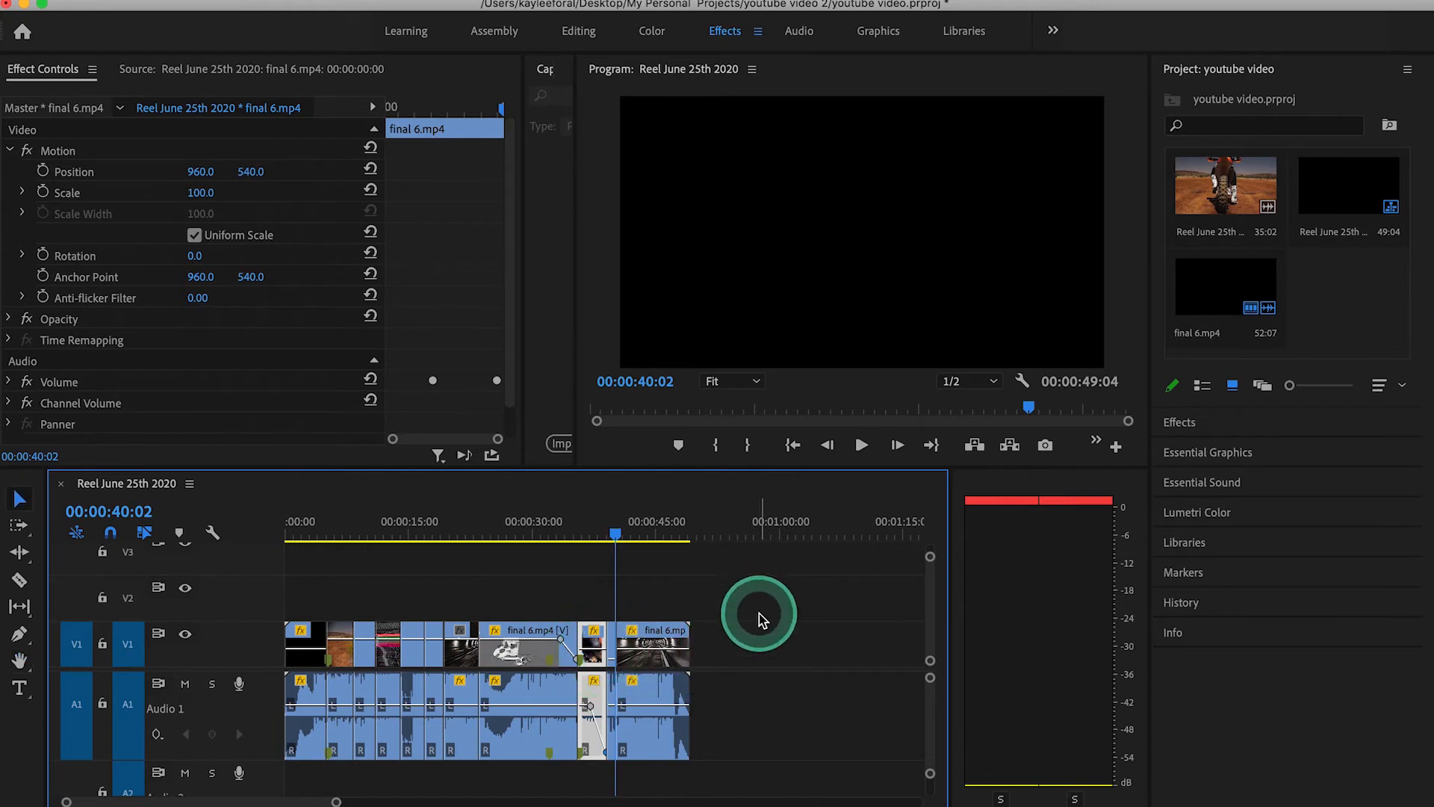
drag(760, 614, 258, 718)
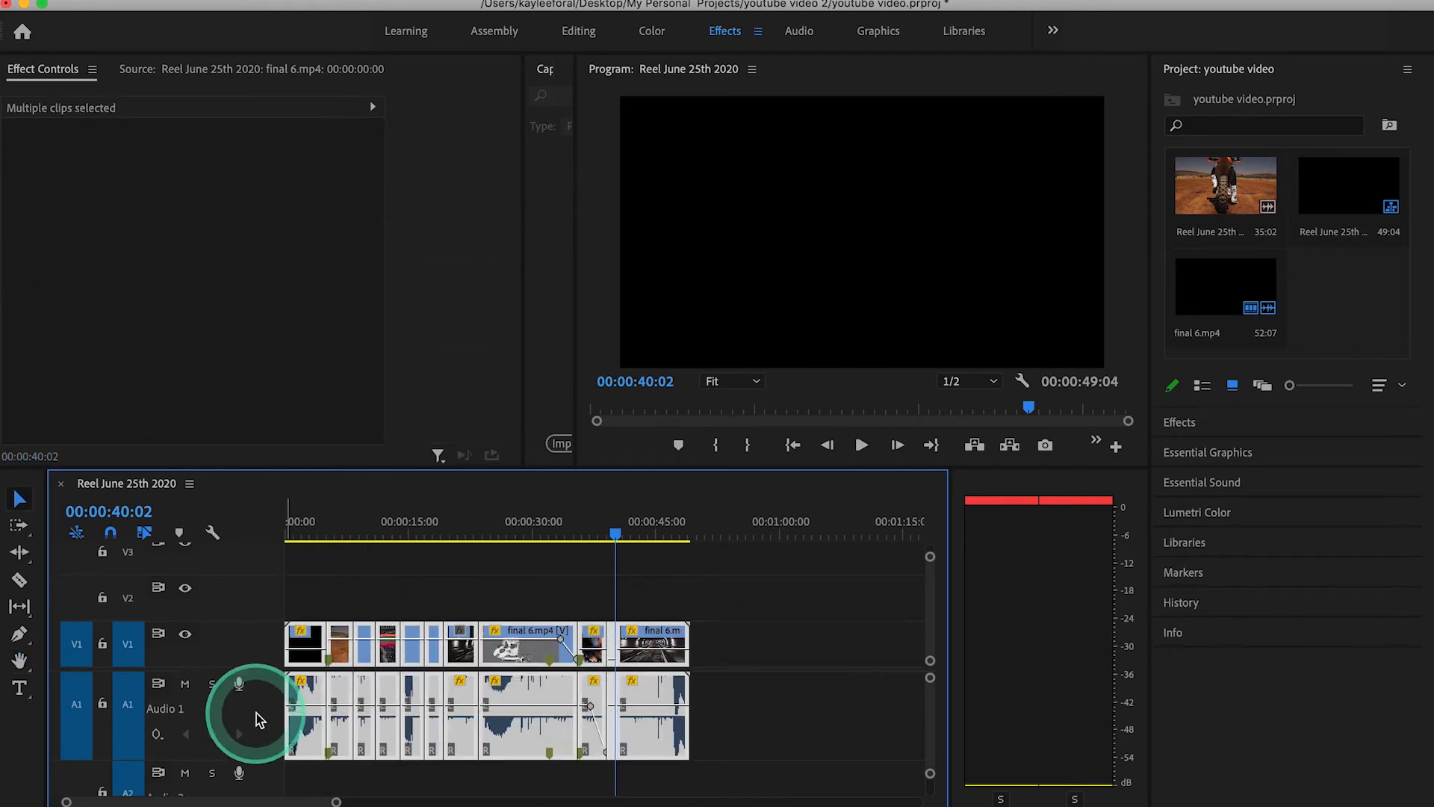
key(super+c)
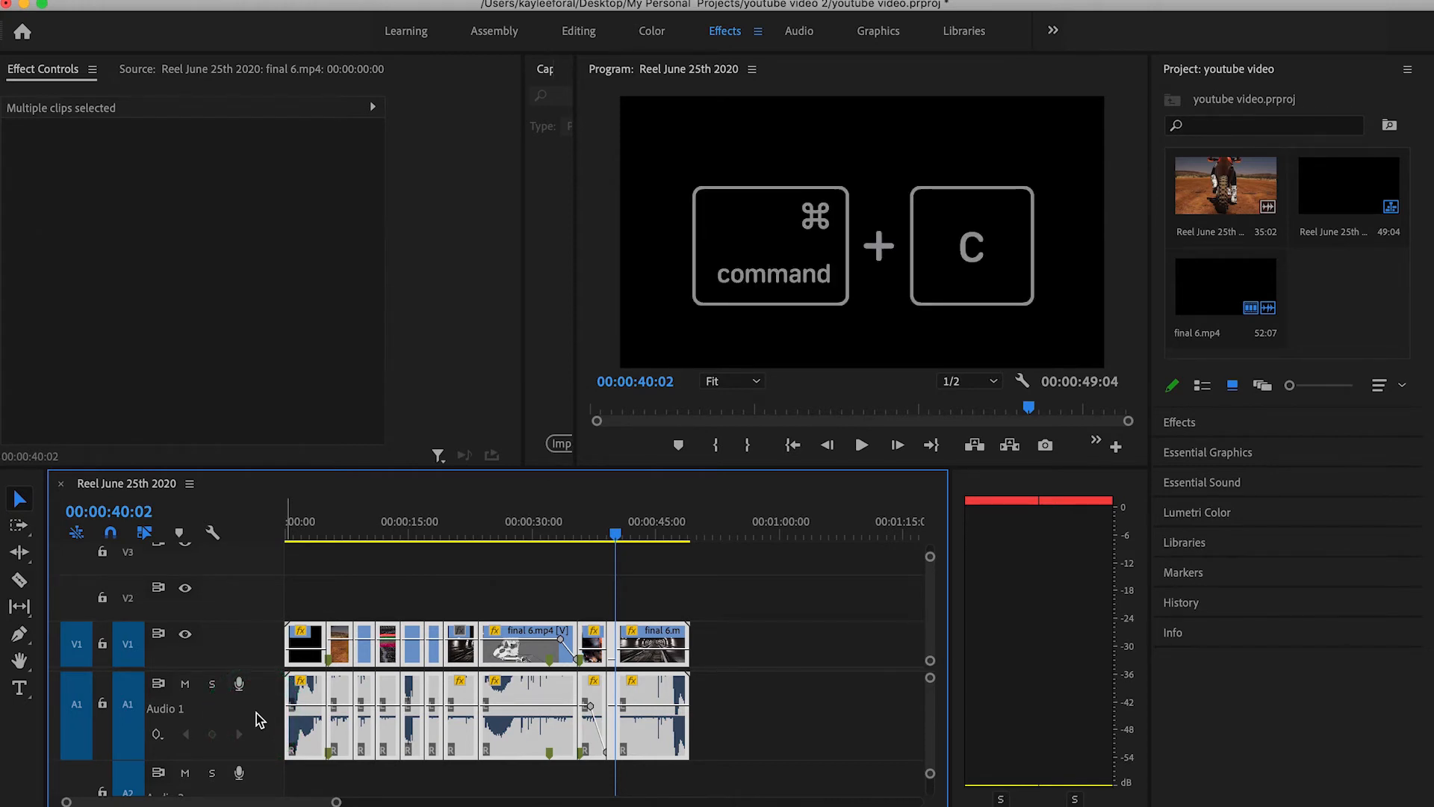
click(257, 713)
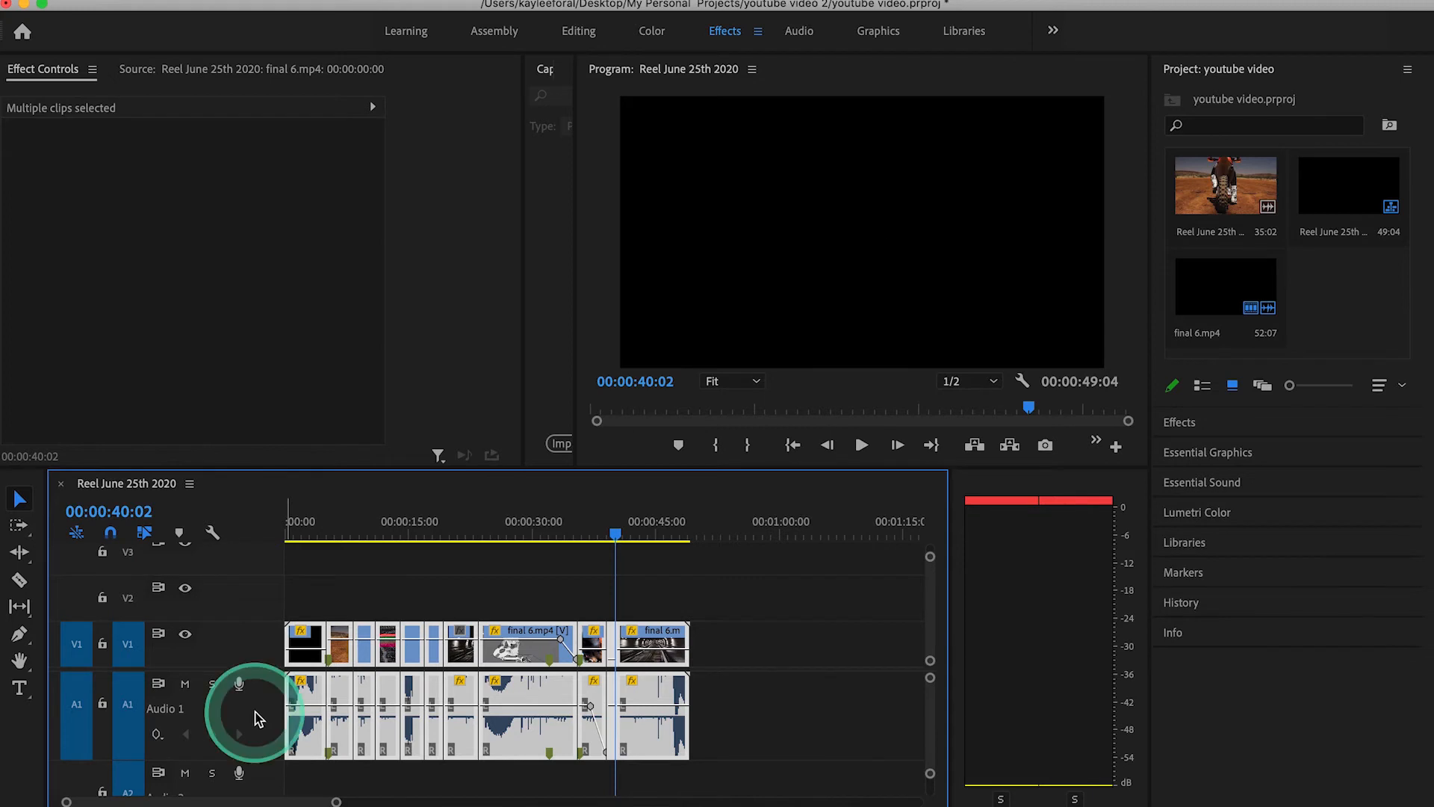
click(698, 531)
drag(698, 530, 692, 524)
key(super+v)
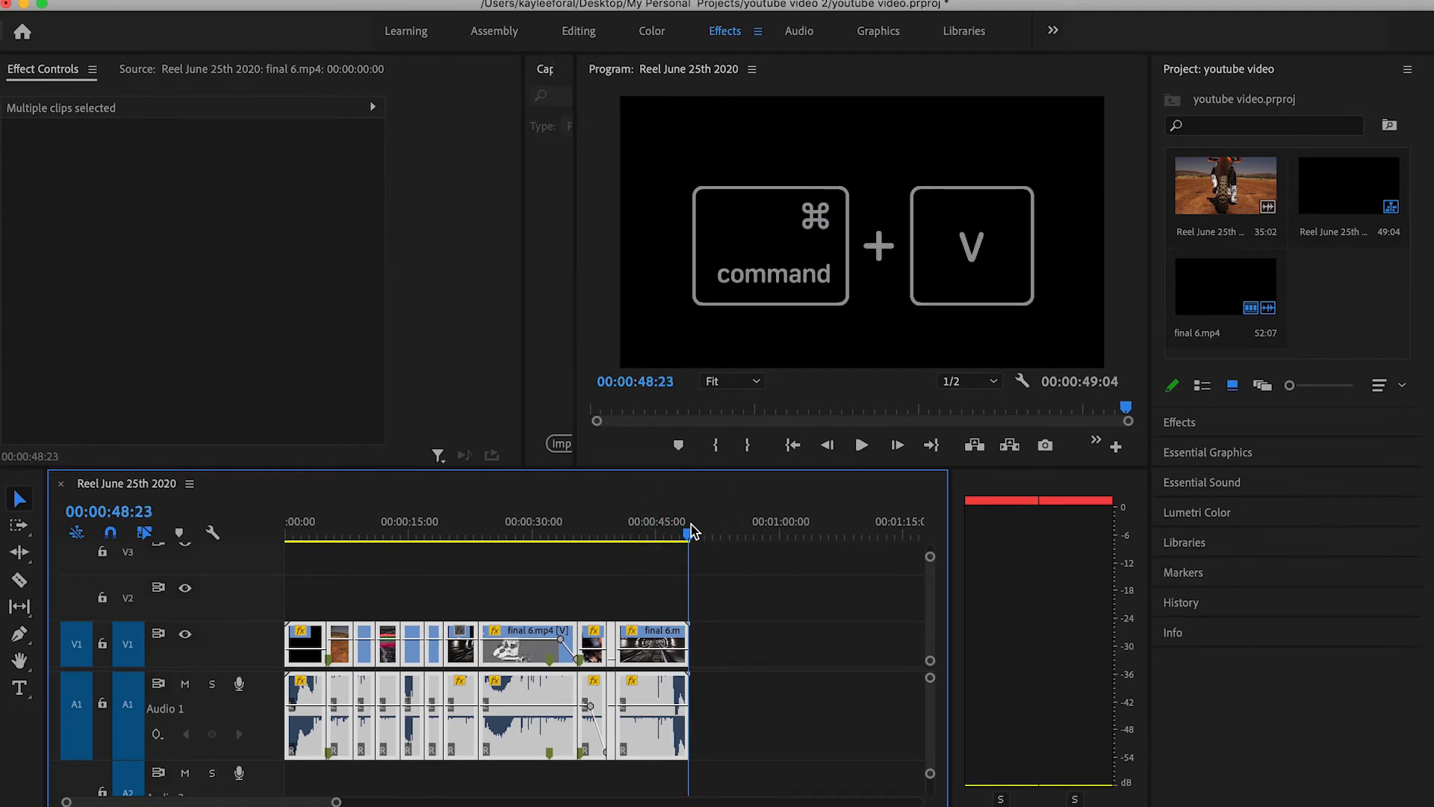
scroll(550, 675, down, 4)
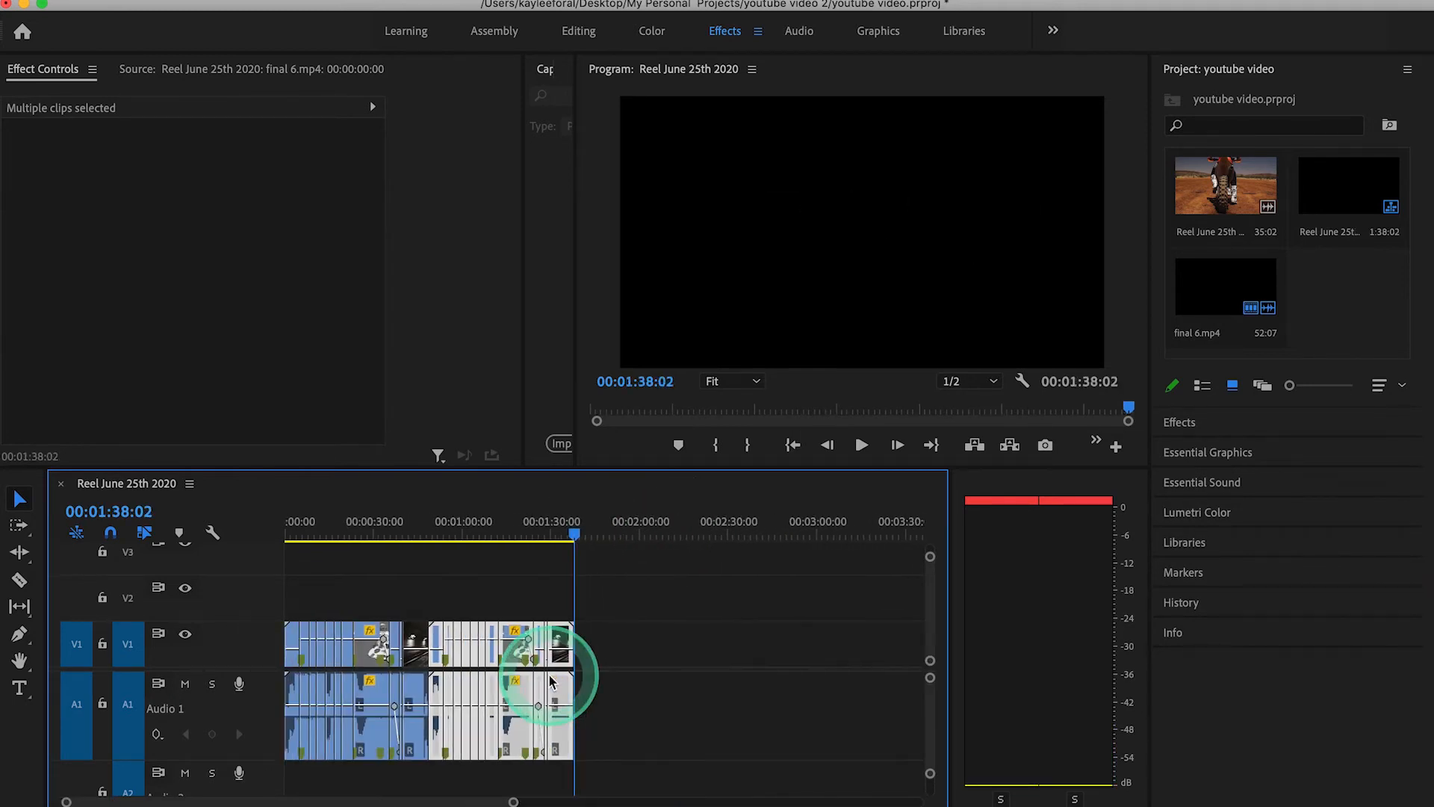
Zoom in and pan along the lengthened timeline with the Hand tool to view the pasted clips
scroll(550, 678, up, 6)
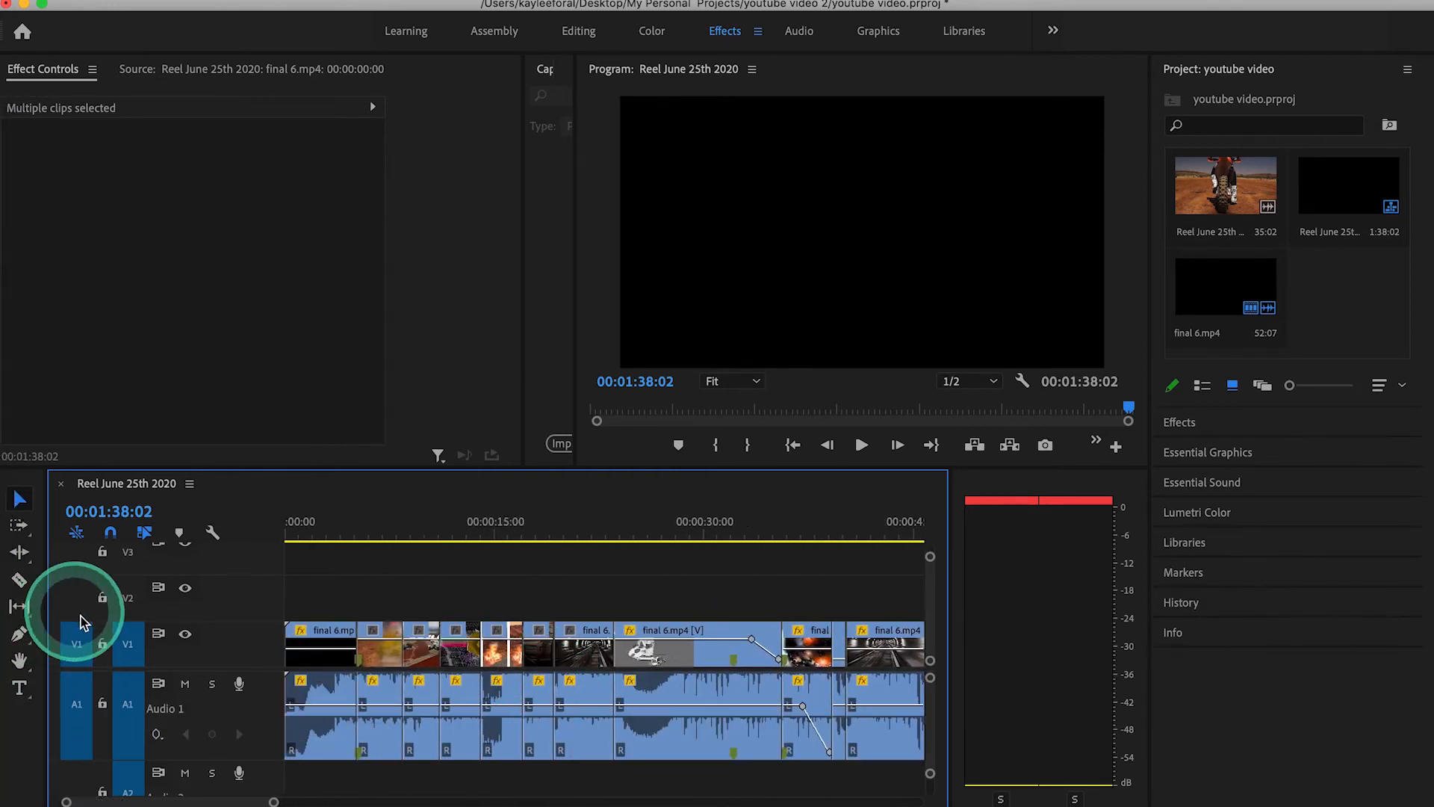
click(19, 659)
drag(785, 657, 193, 750)
drag(545, 688, 416, 688)
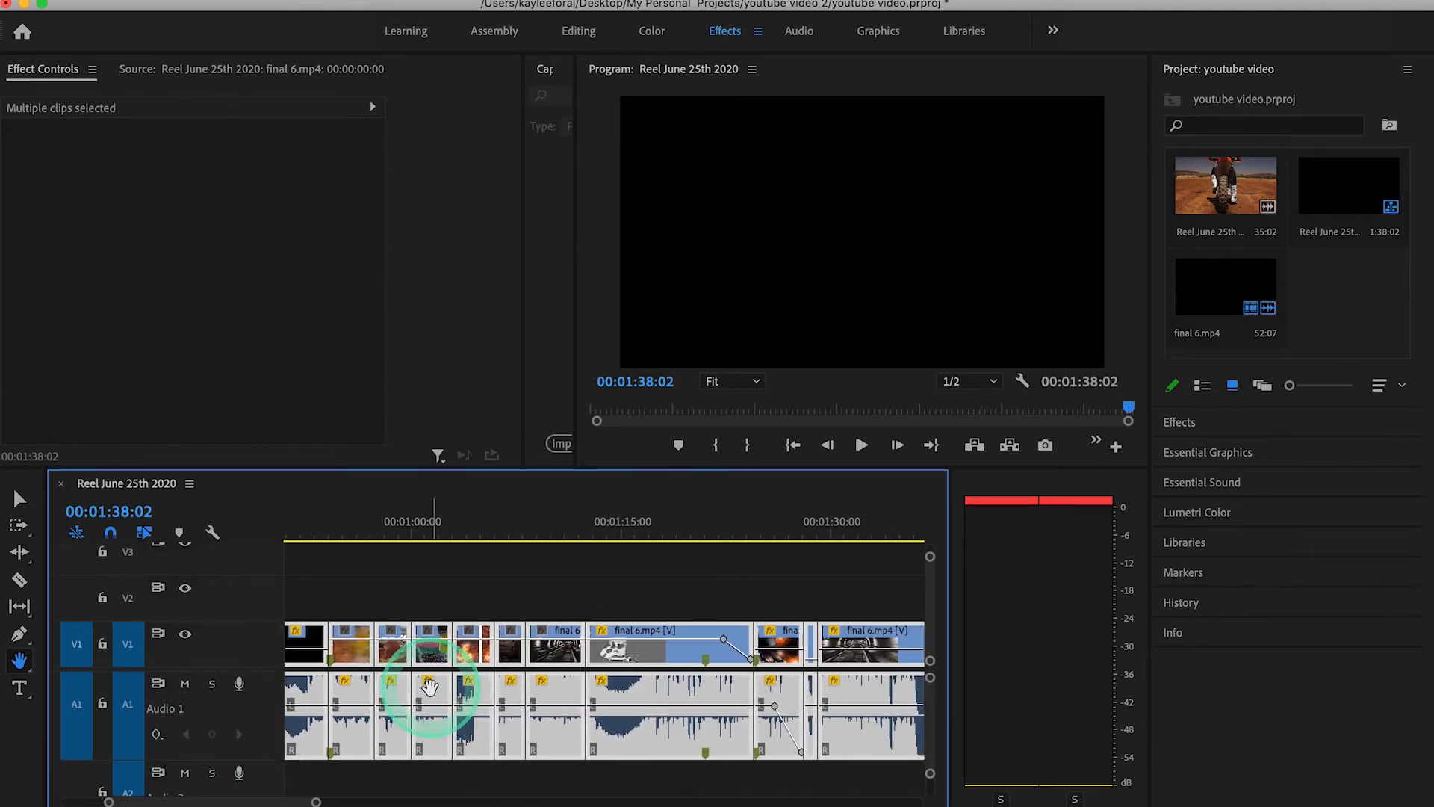
mouse_move(332, 801)
mouse_down()
mouse_move(314, 802)
mouse_move(453, 802)
mouse_move(324, 803)
mouse_up()
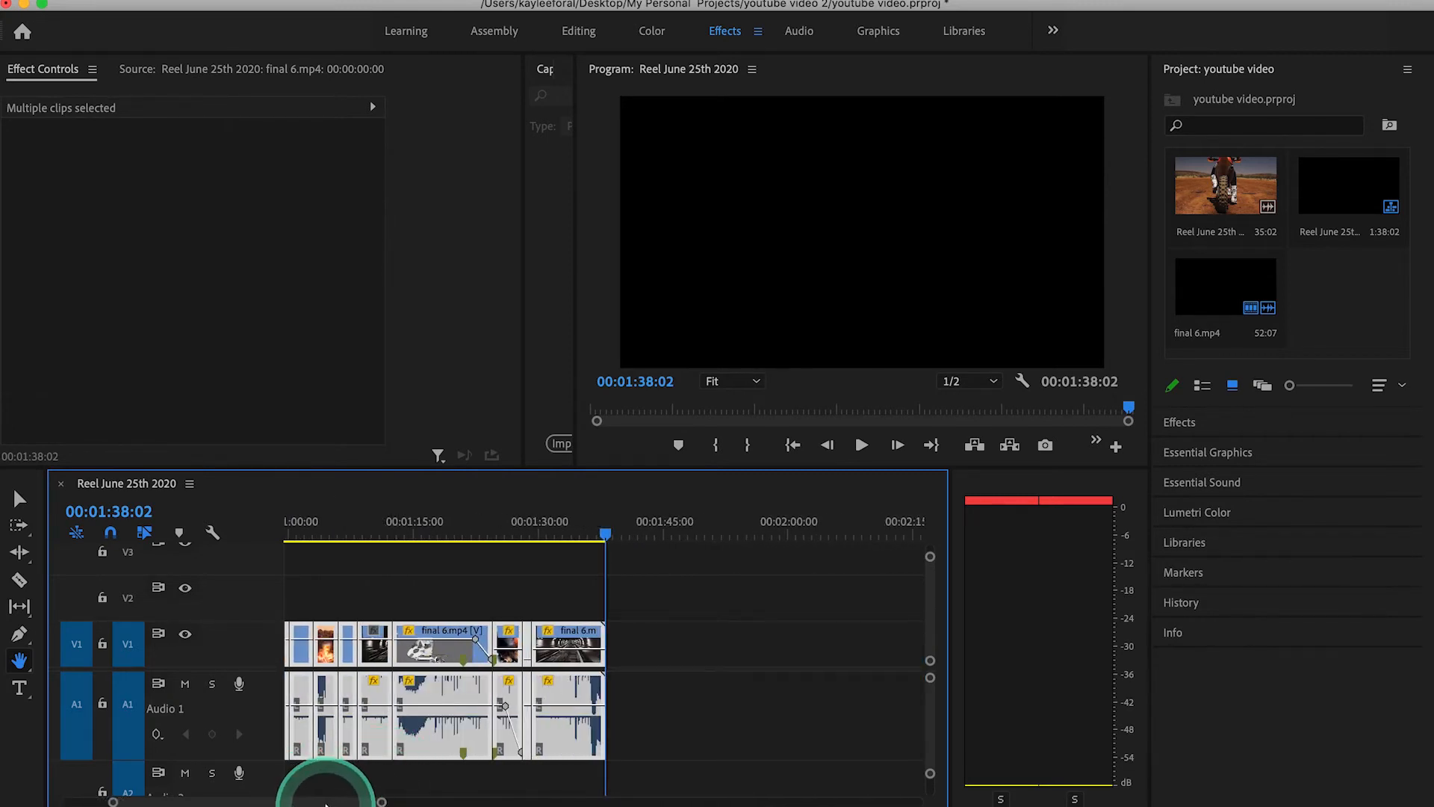
Add the text "hey bro whatsup." over the city street shot at 00:01:15:02 with the Type tool
mouse_move(441, 529)
mouse_down()
mouse_move(407, 529)
mouse_move(418, 534)
mouse_up()
click(19, 686)
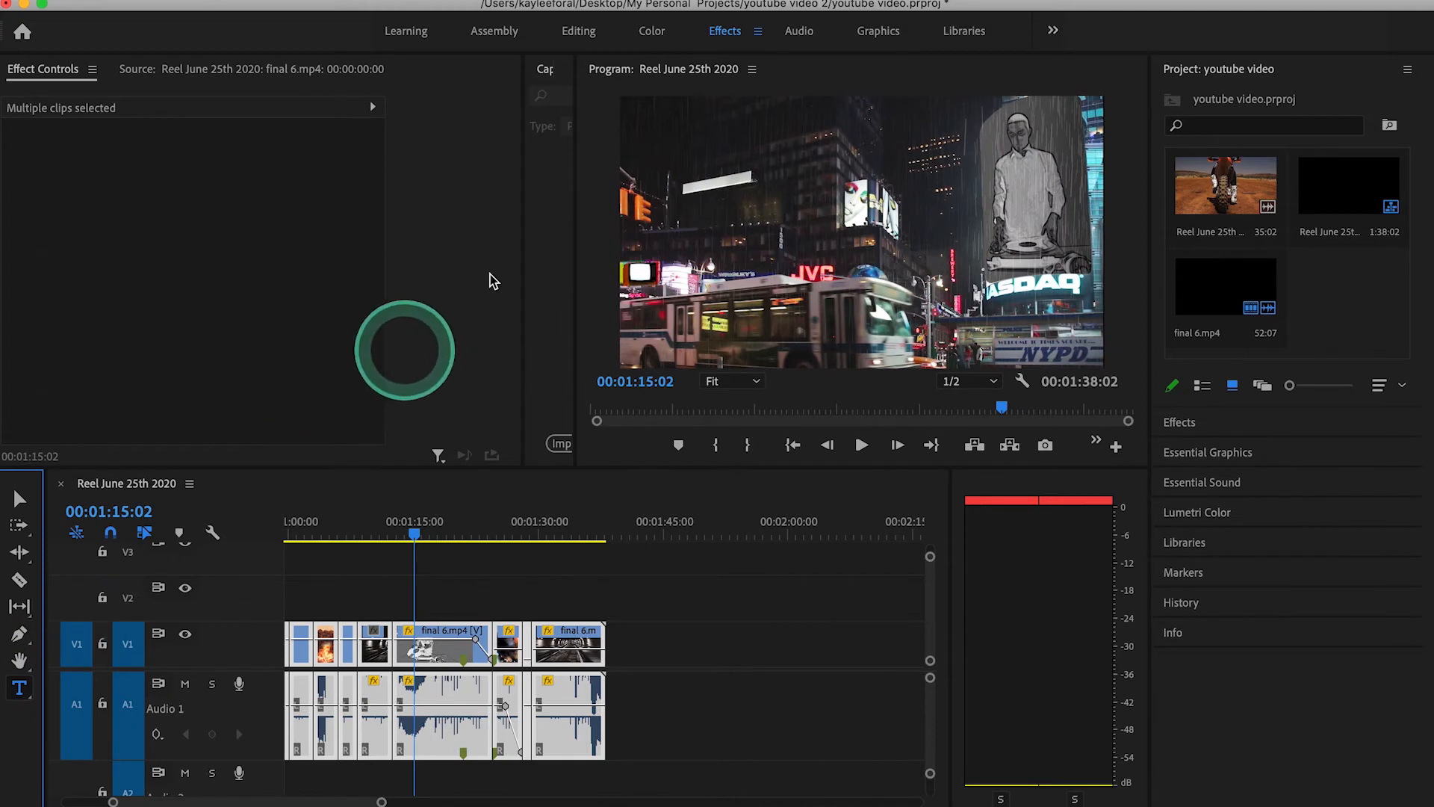
click(660, 154)
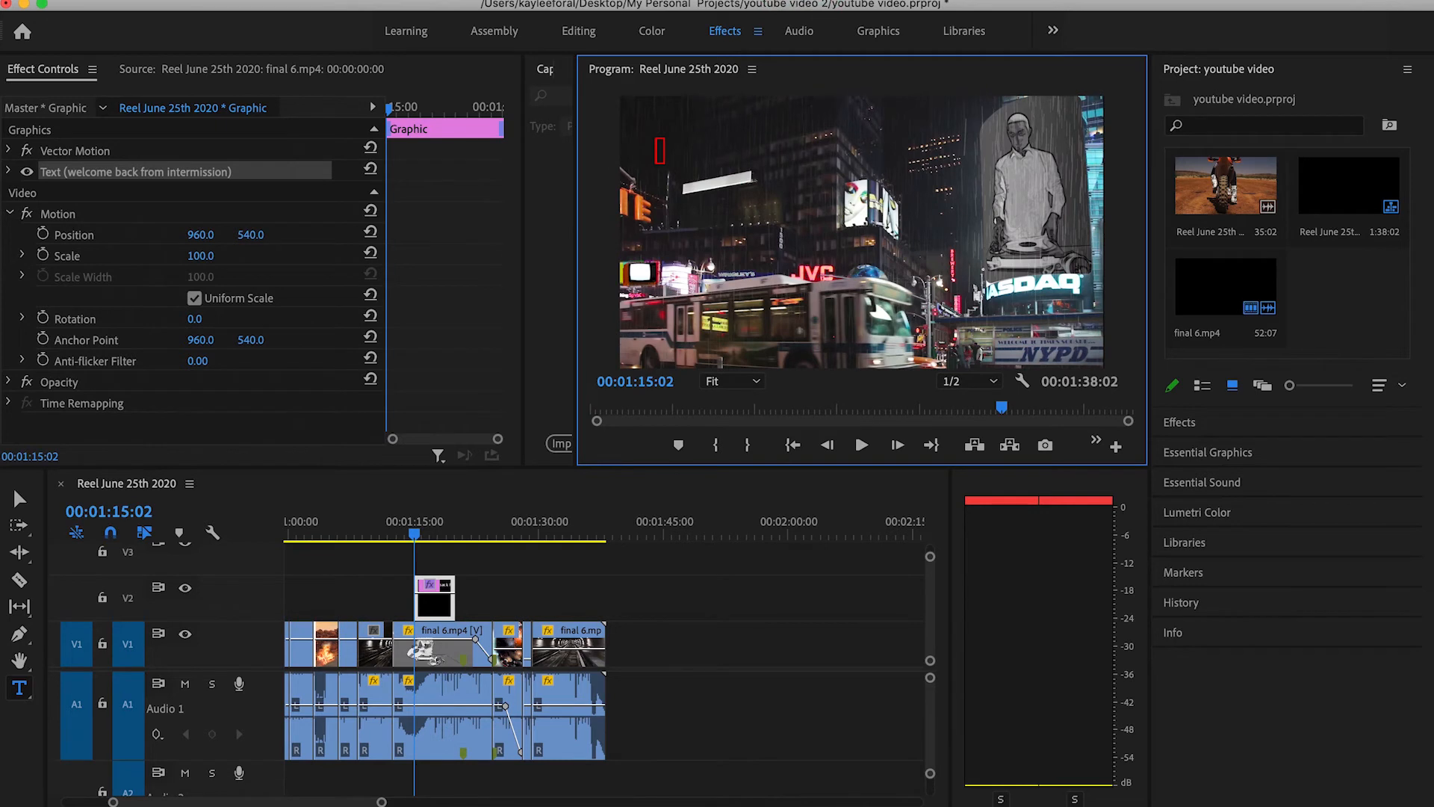
text(hey bro)
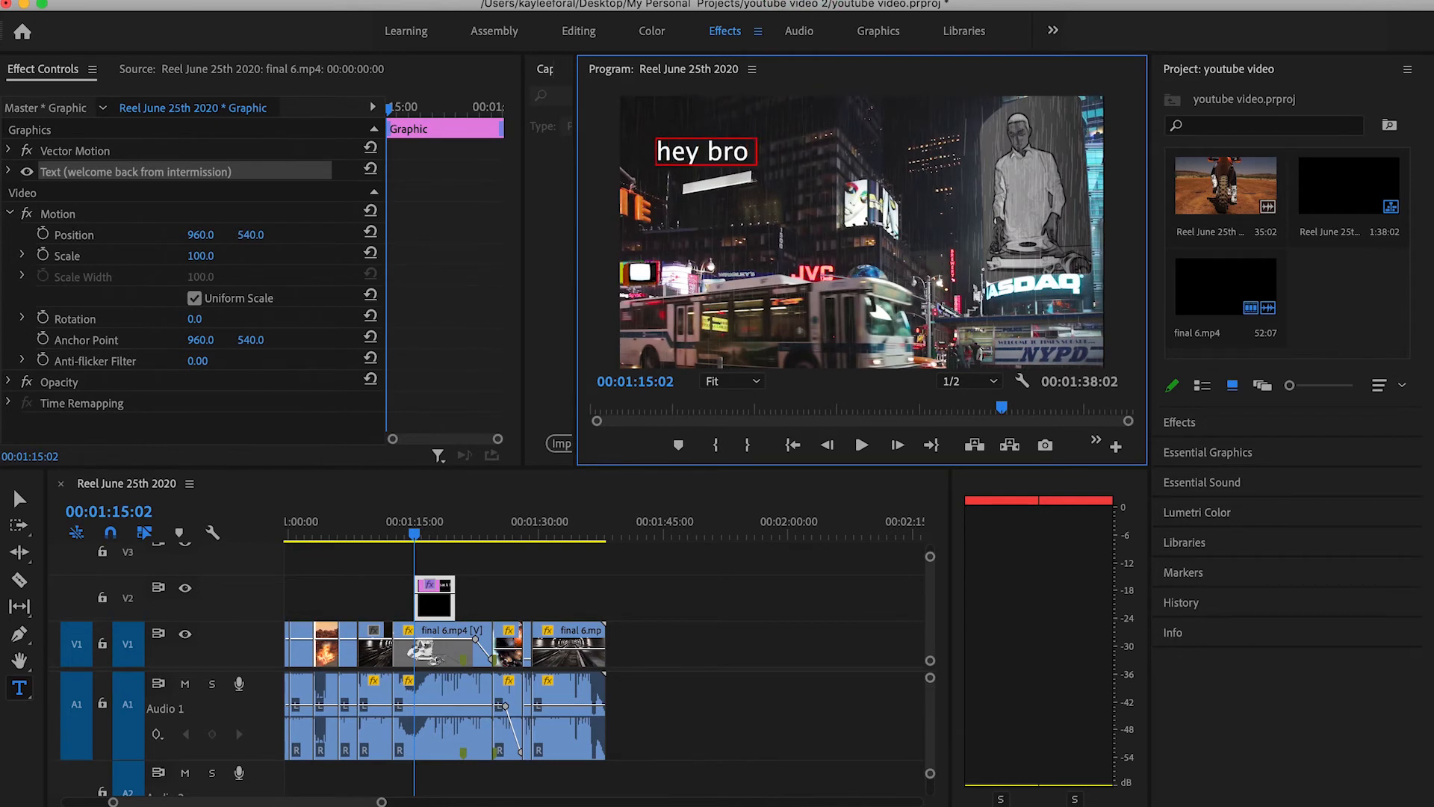
text( whatsup)
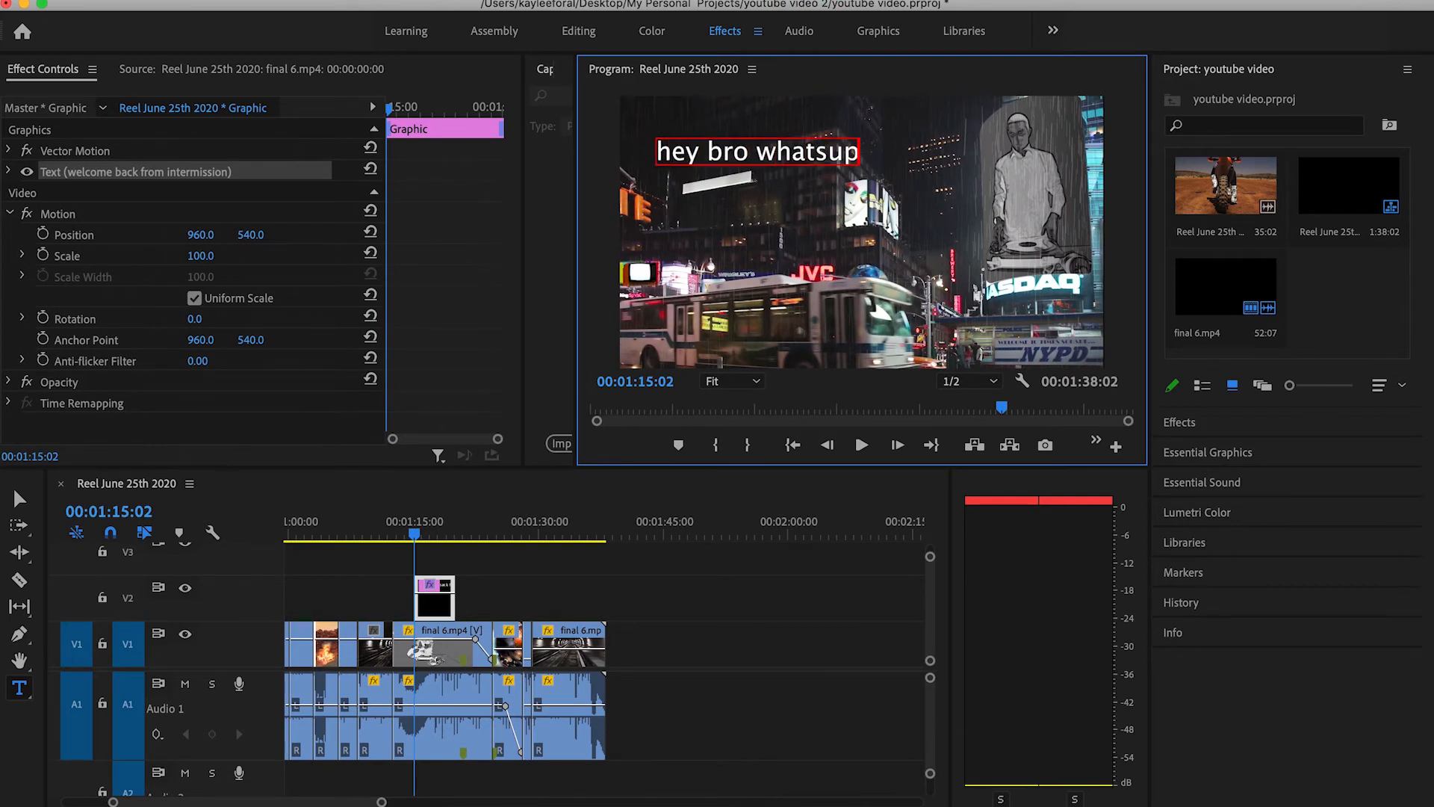
text(.)
Delete the text graphic from track V2
click(443, 587)
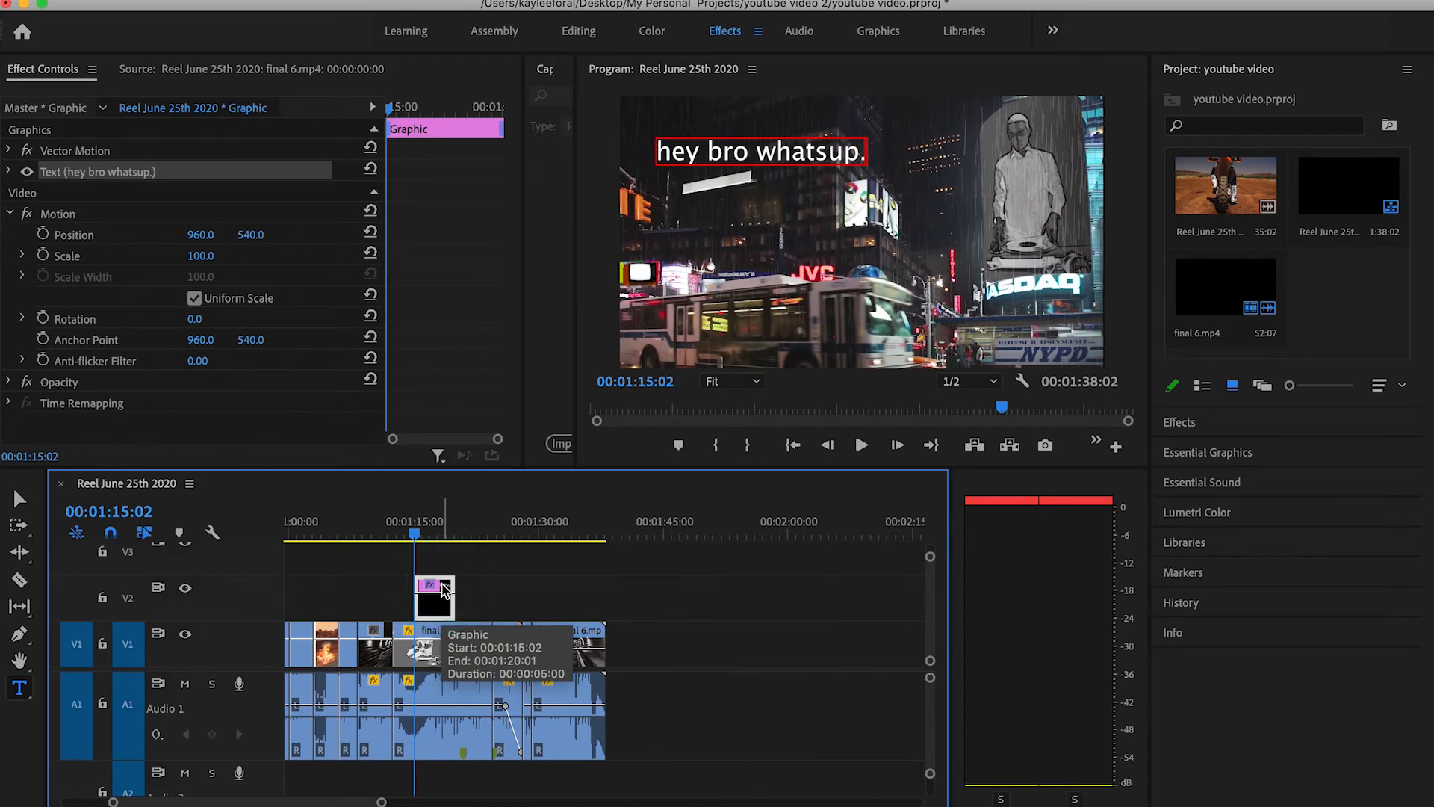
key(Delete)
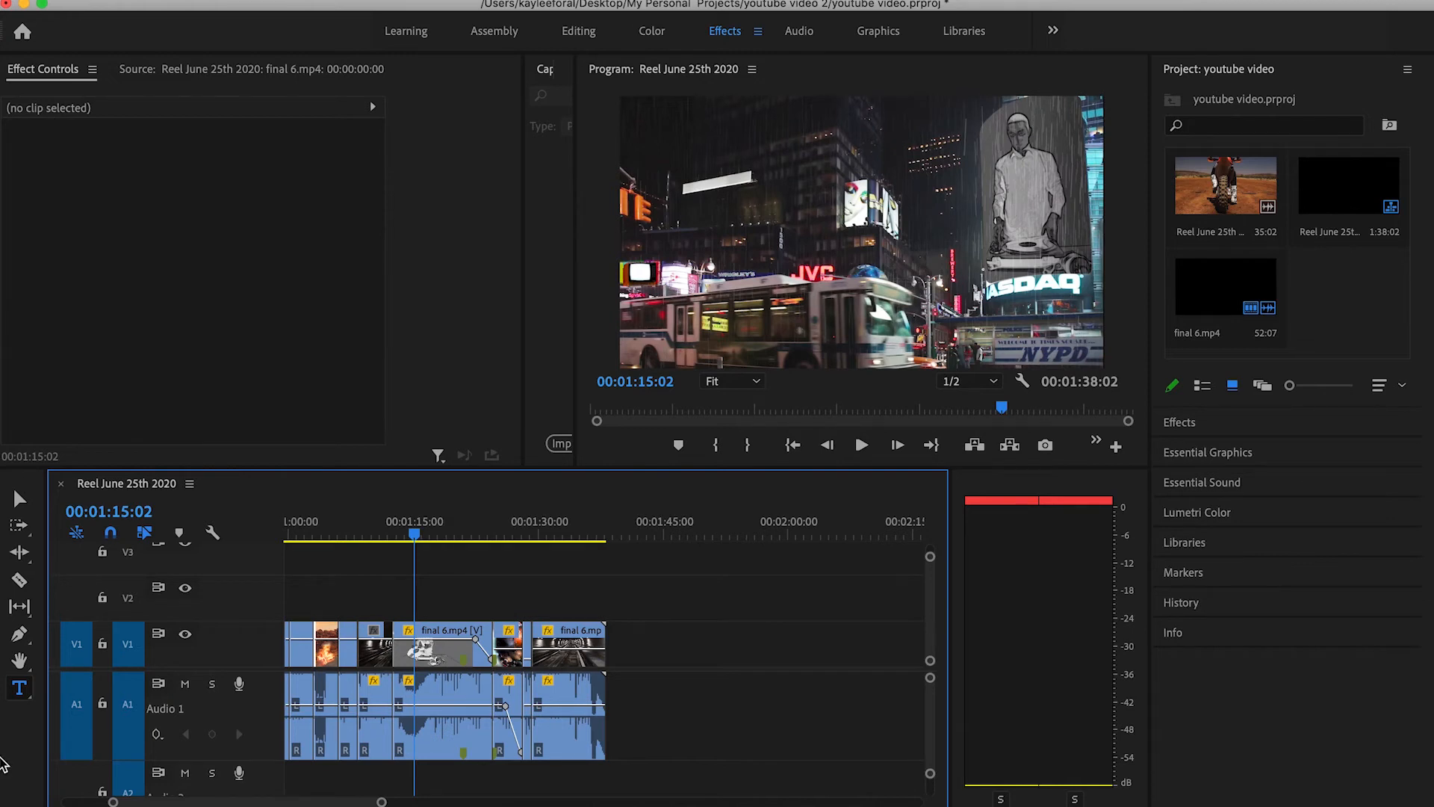
click(295, 622)
click(33, 114)
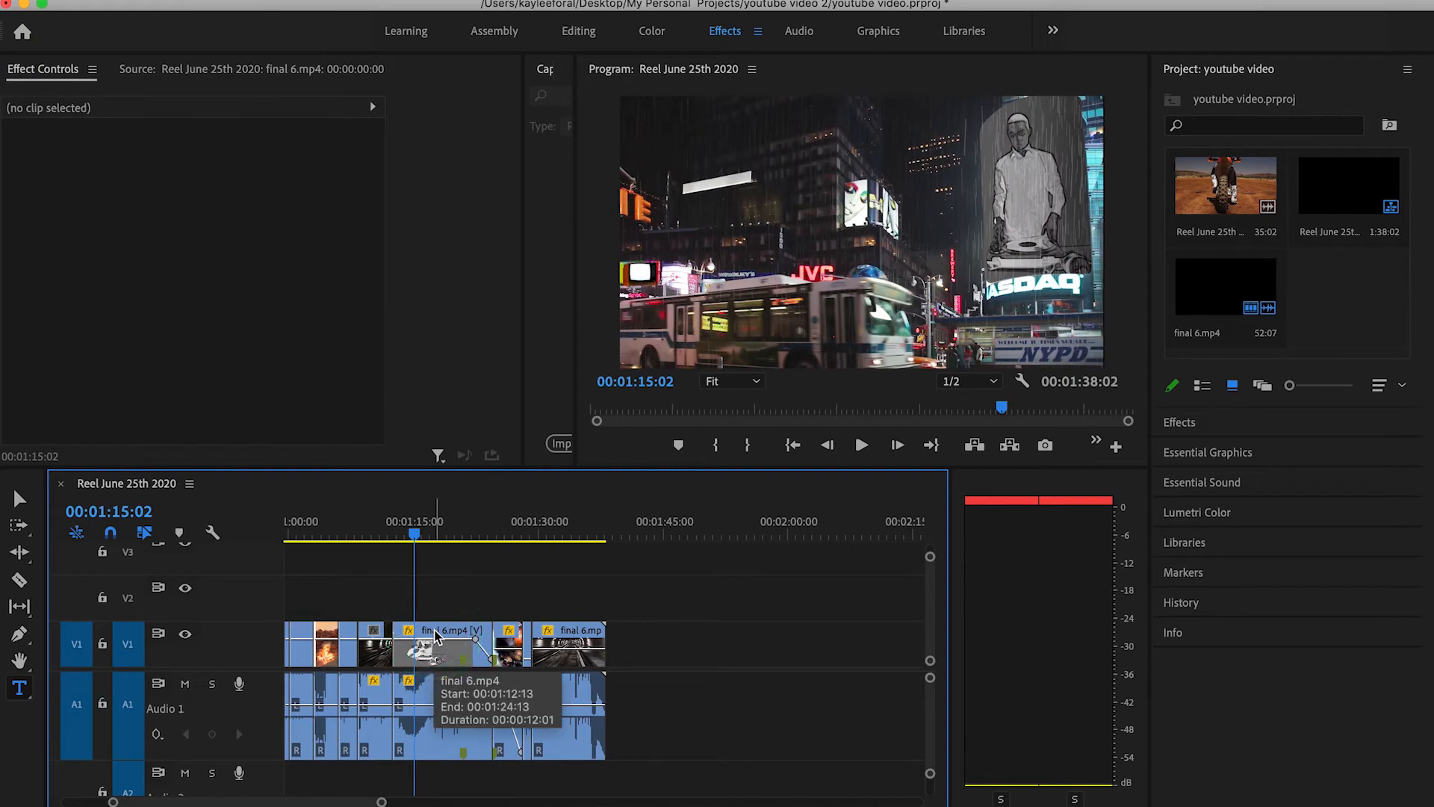
Place the playhead on the campfire clip at 00:01:04:04 and examine its effect settings and the available panels and workspaces
click(325, 529)
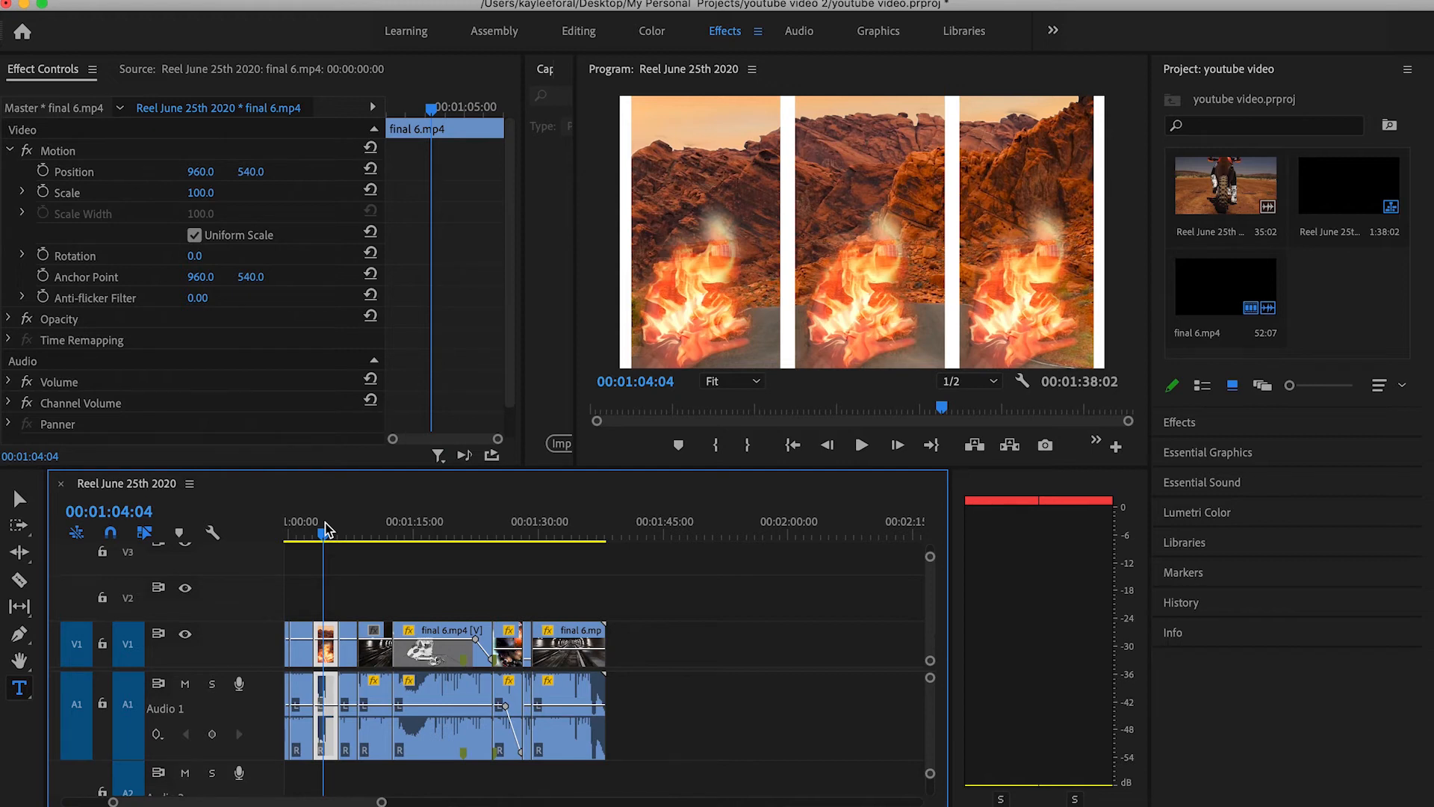
click(36, 70)
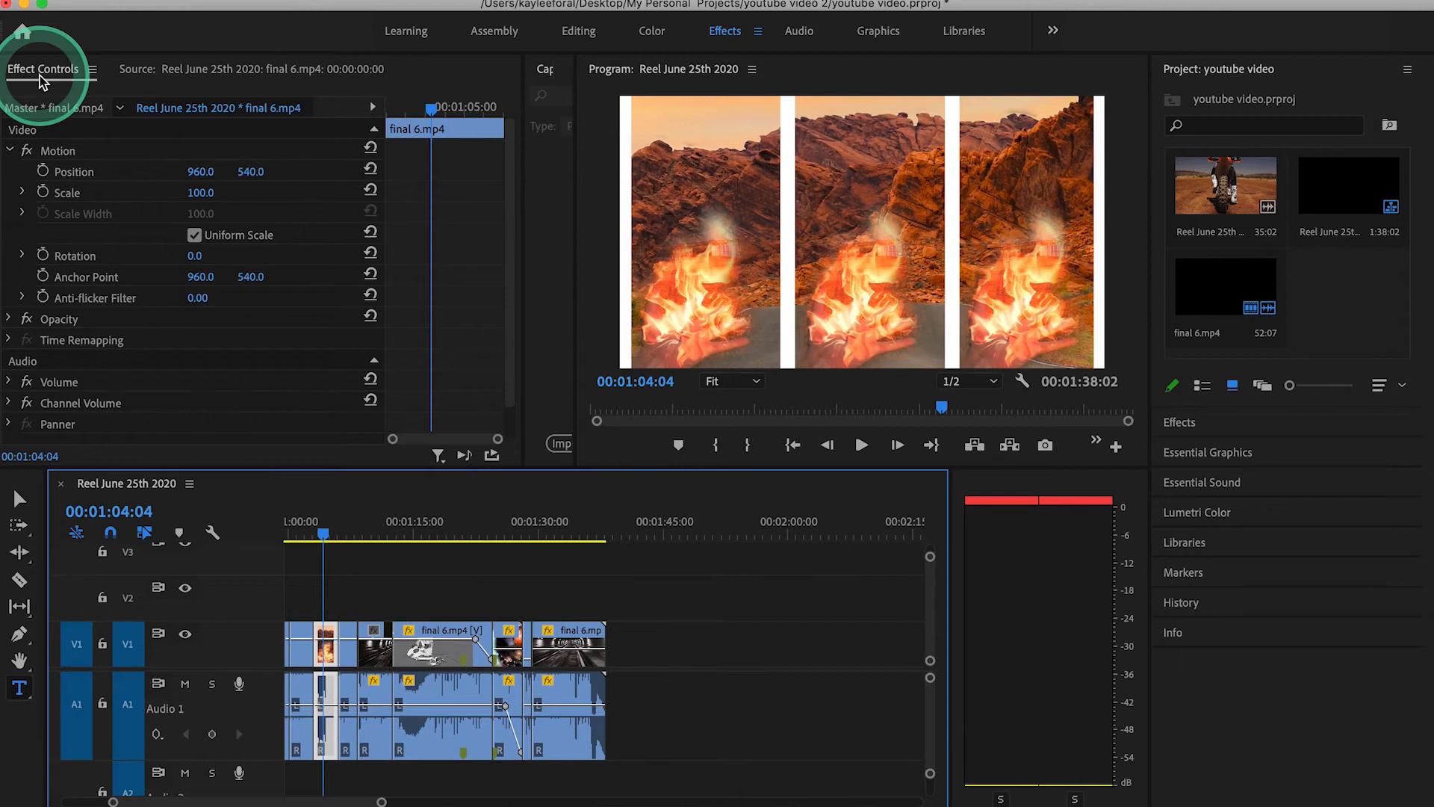
click(69, 172)
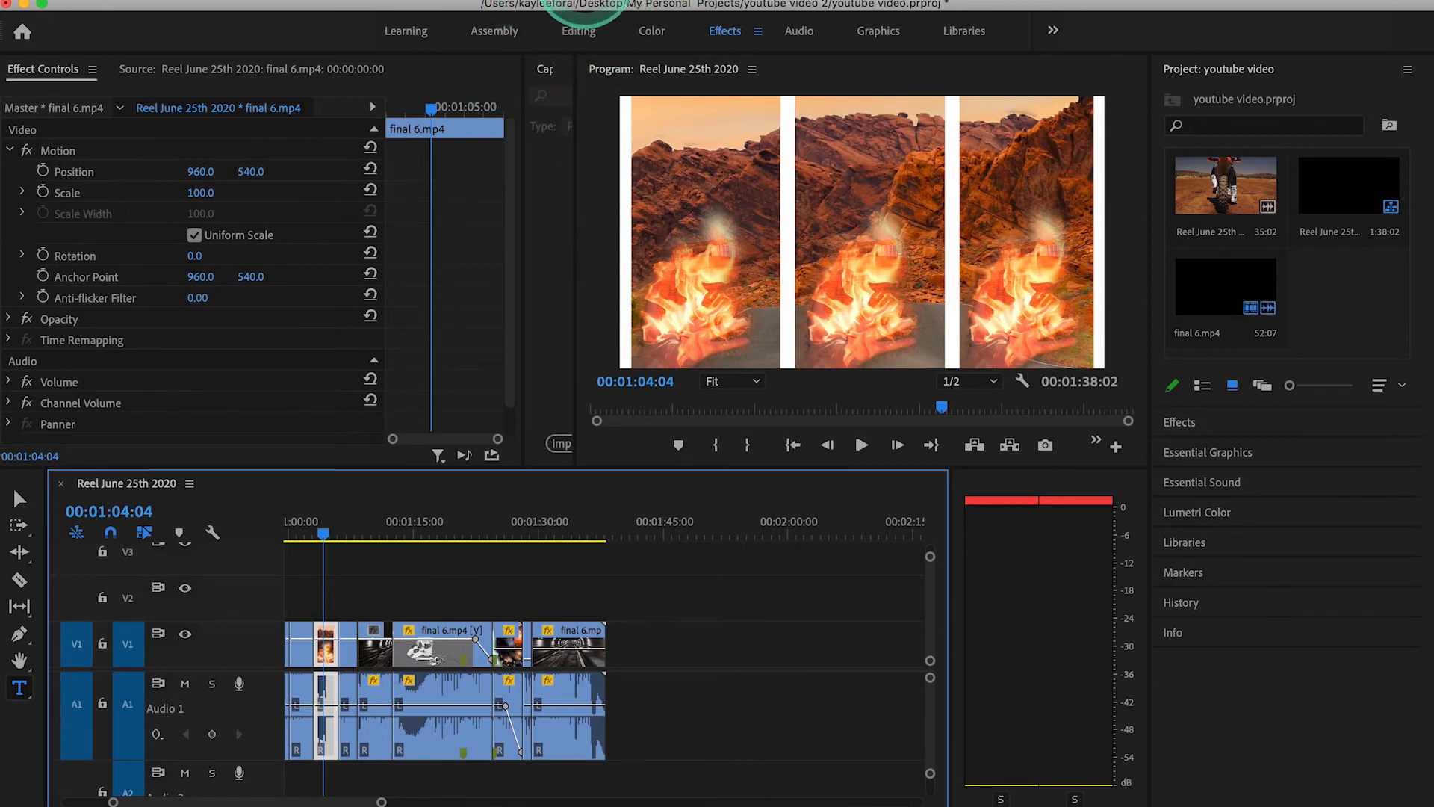
click(579, 2)
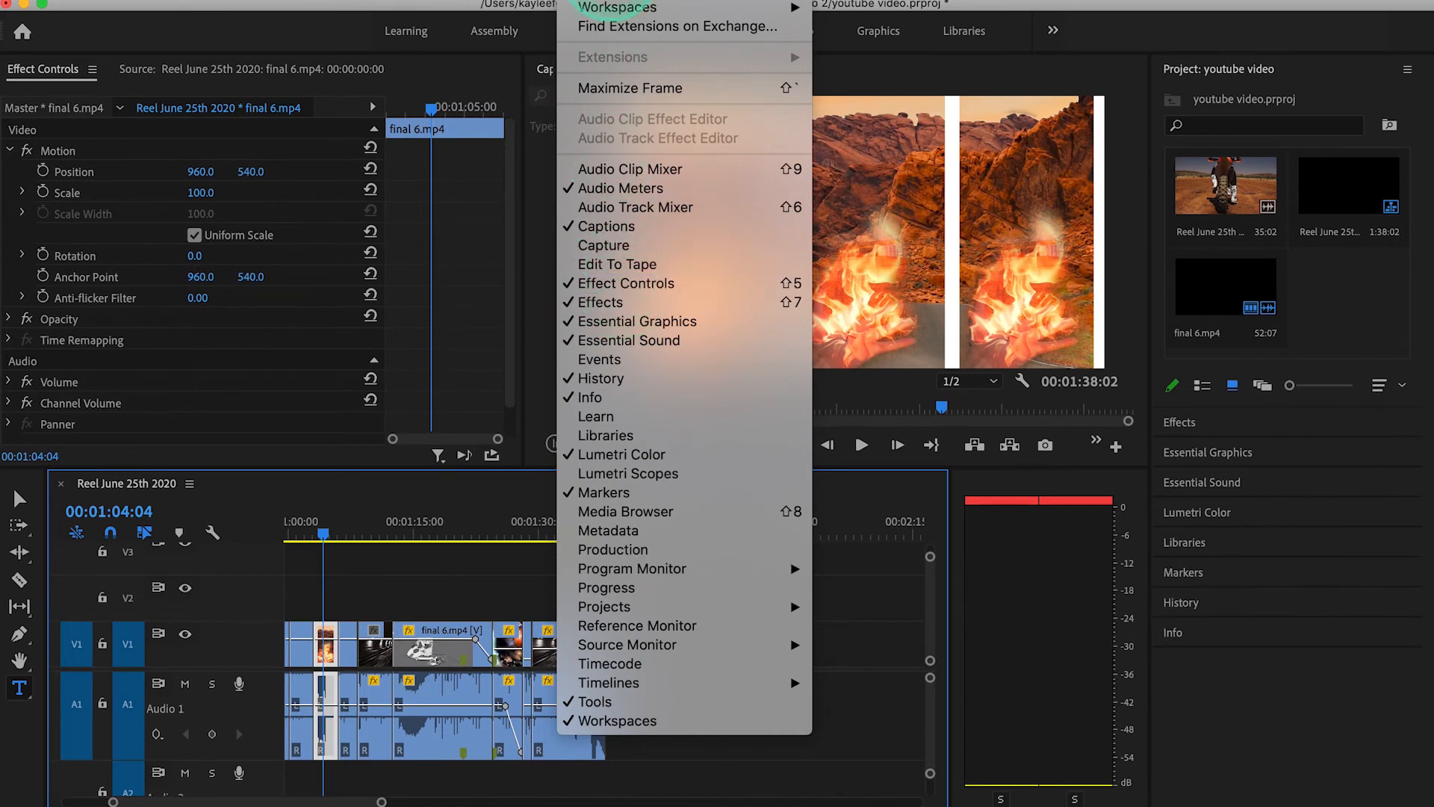
click(613, 7)
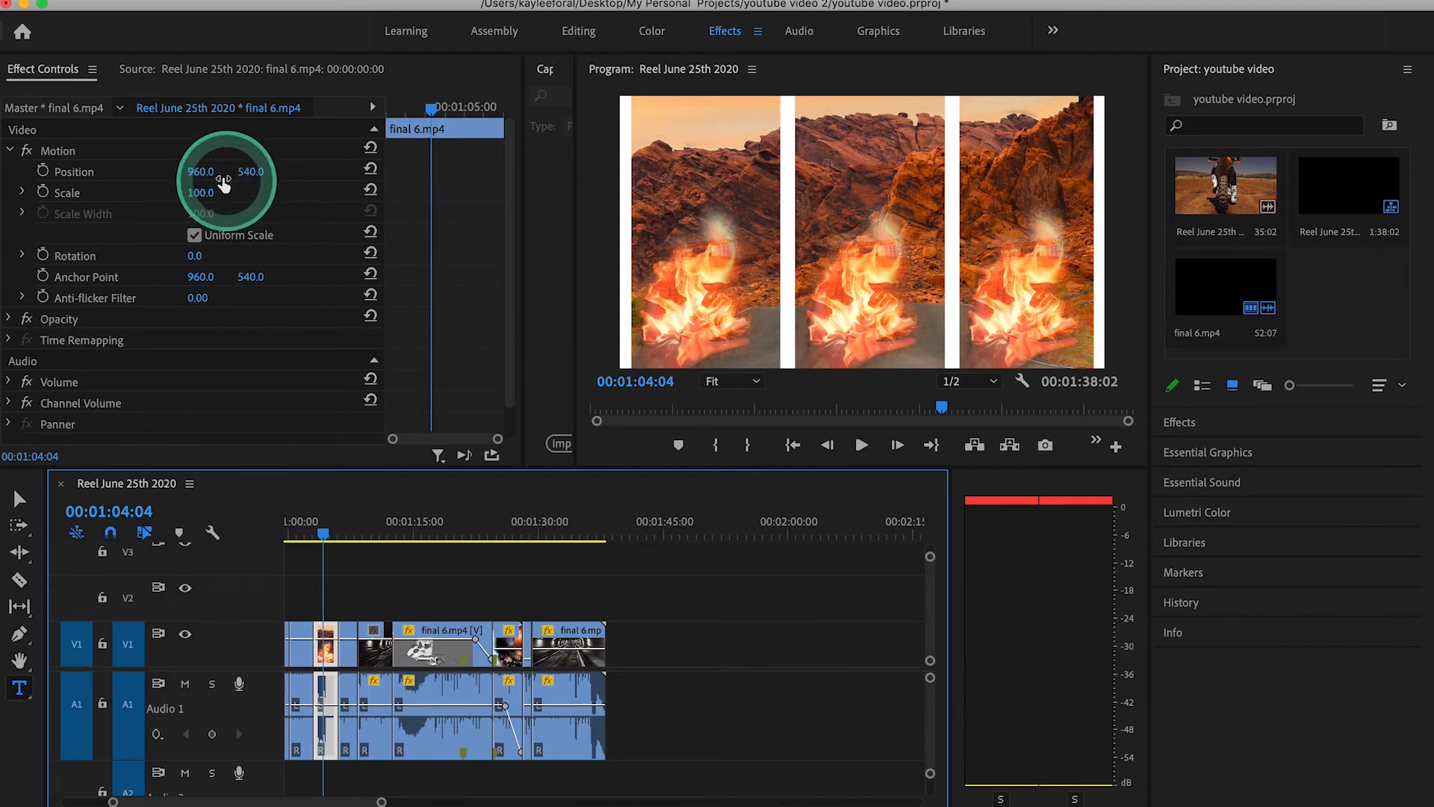
Try moving the campfire clip directly in the program preview to about position 1904.1, 555.9, and undo the move
click(200, 172)
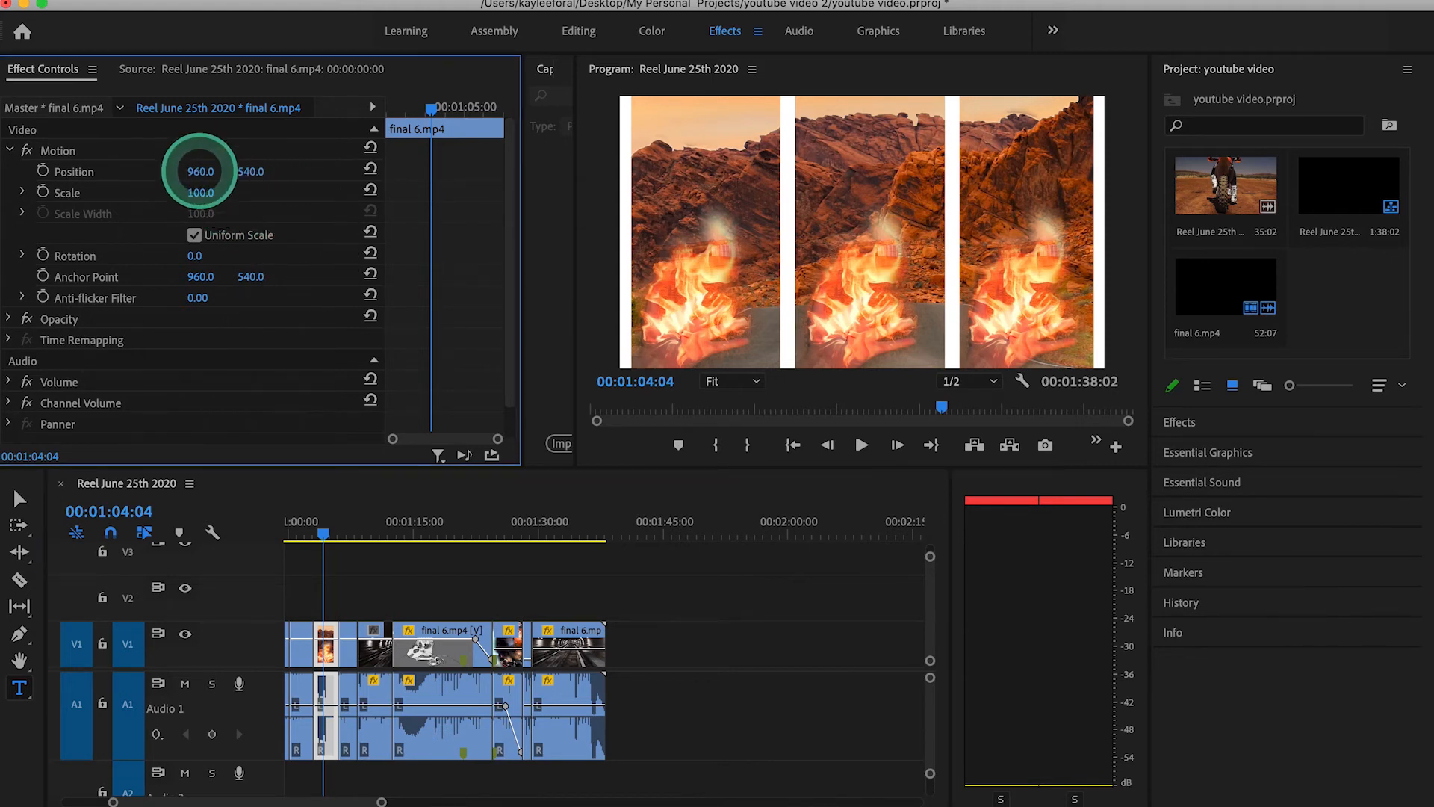
click(187, 170)
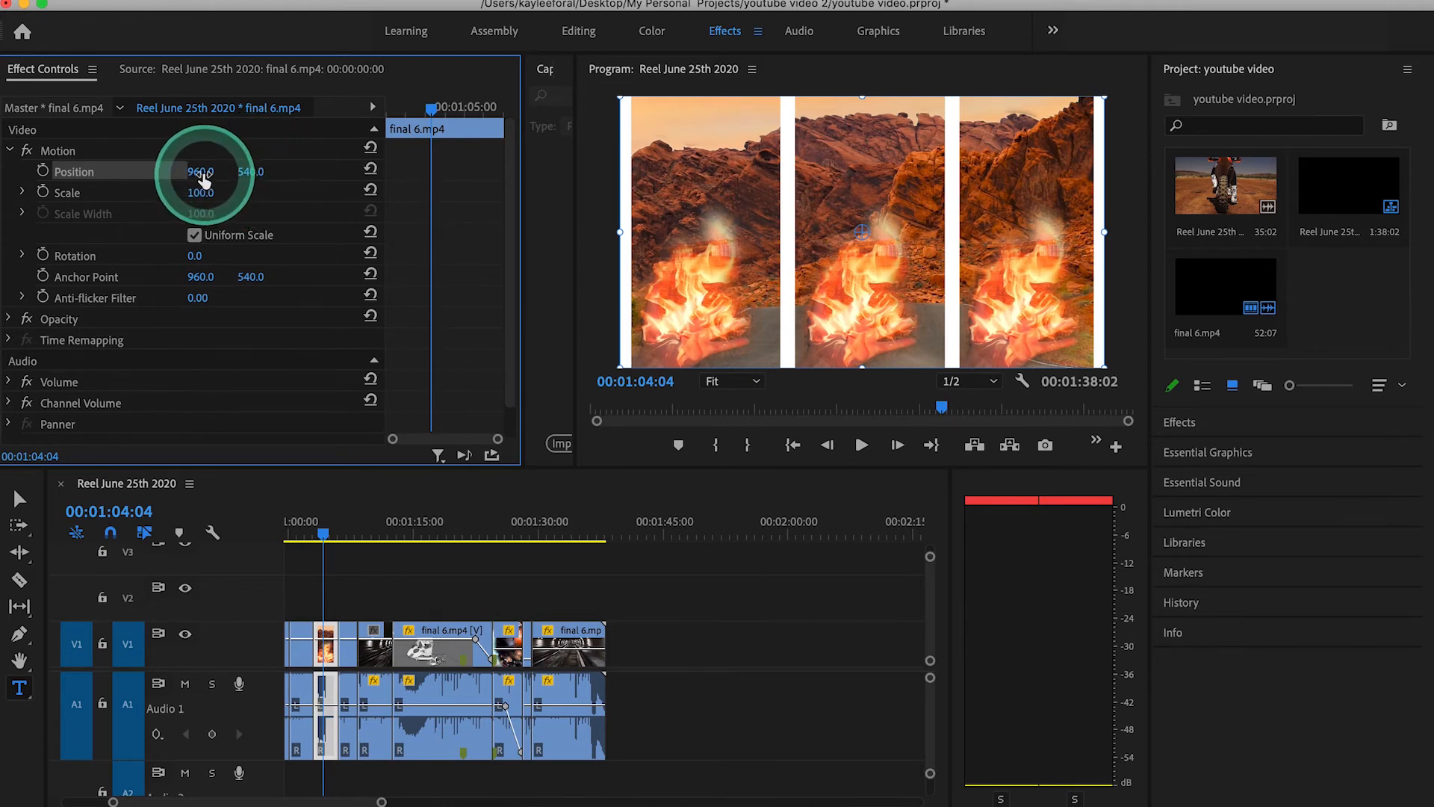
drag(202, 174, 201, 174)
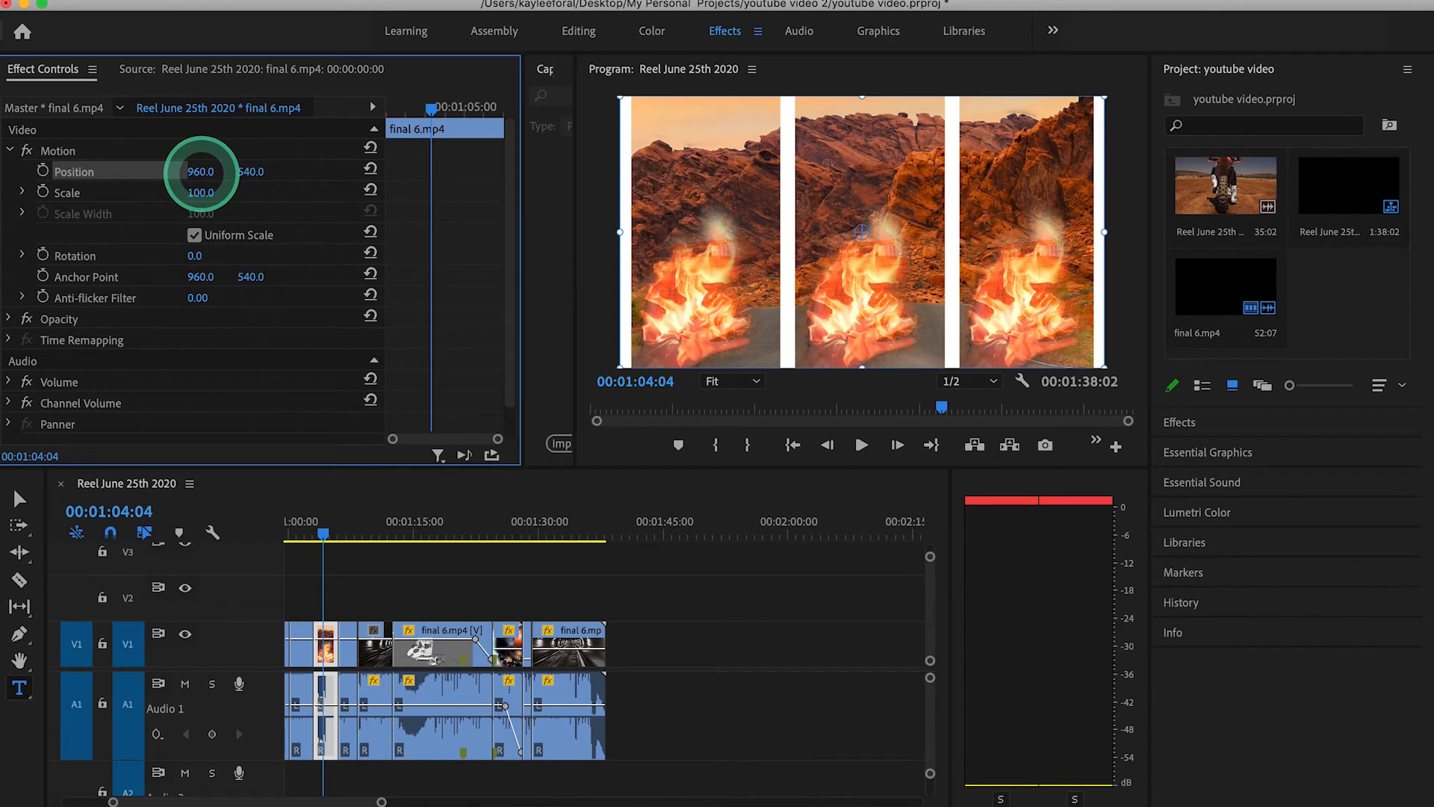
click(346, 431)
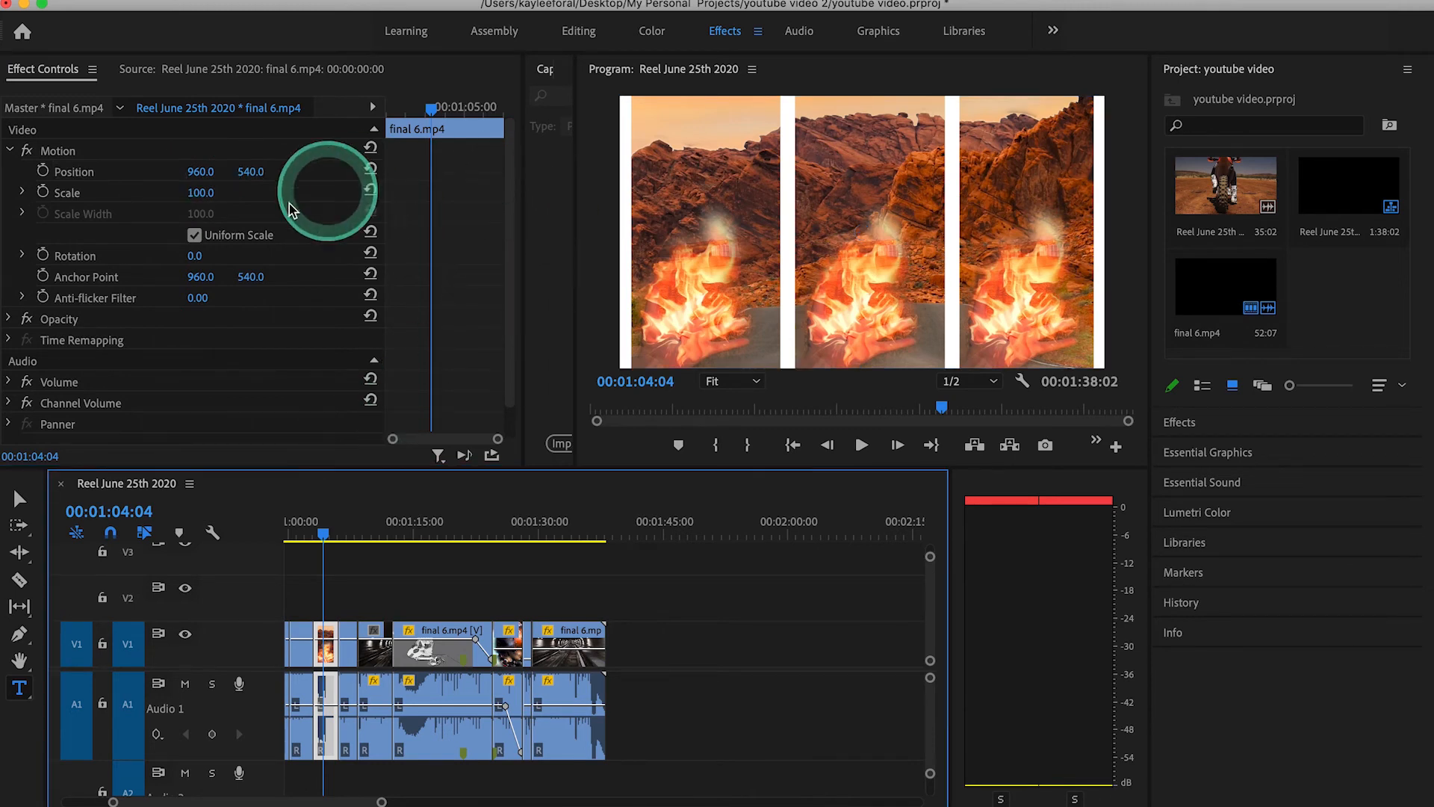
click(87, 149)
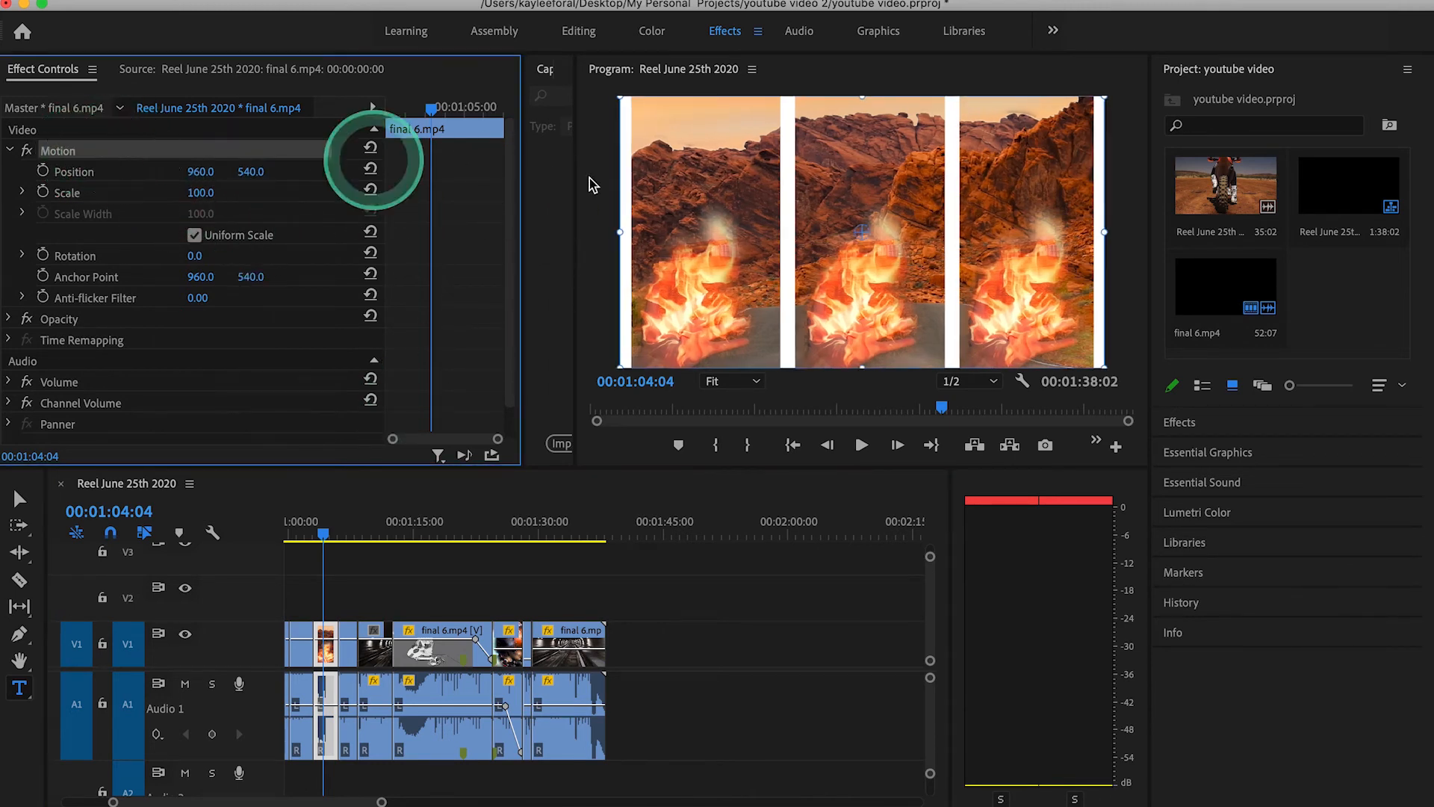
drag(815, 176, 1050, 186)
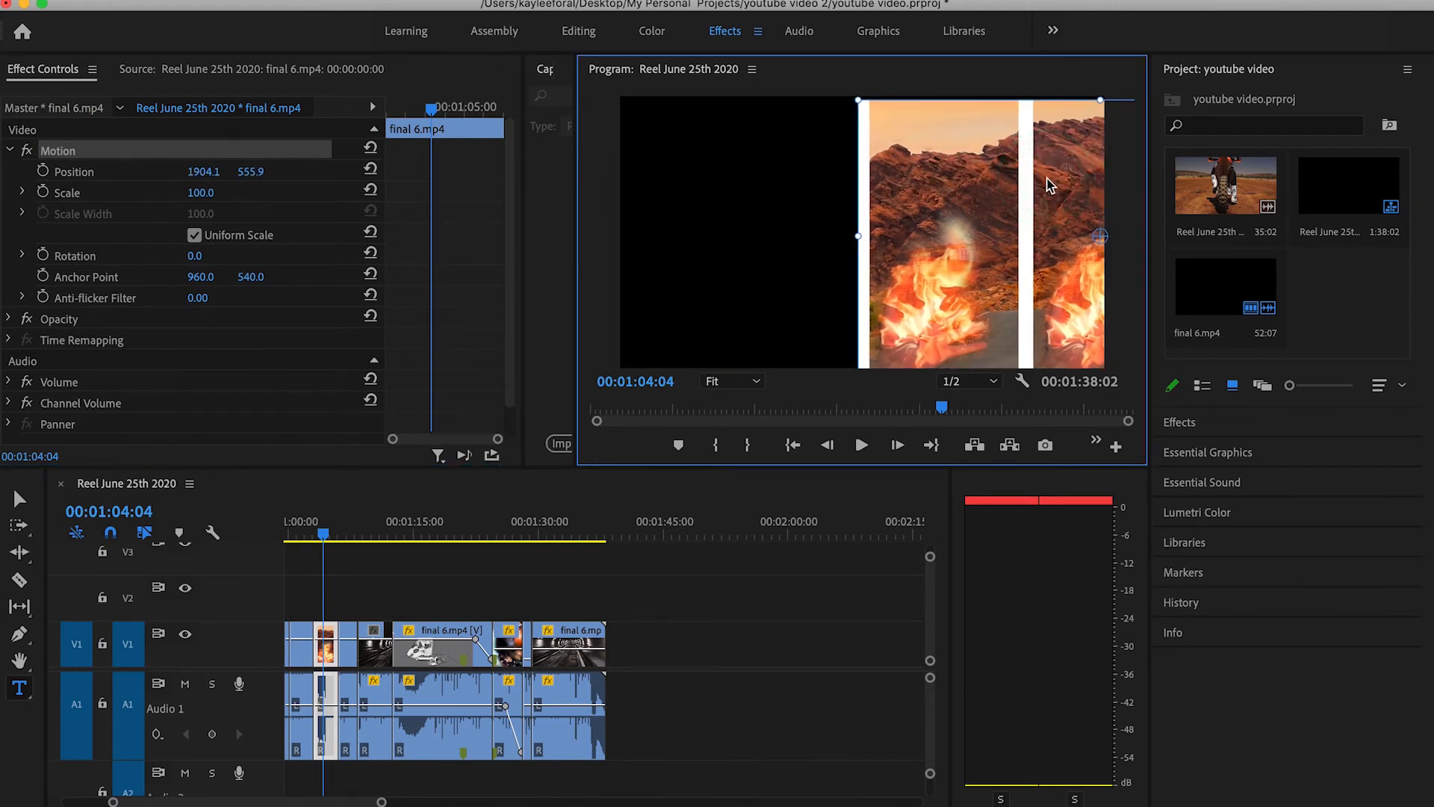
click(1050, 185)
key(super+z)
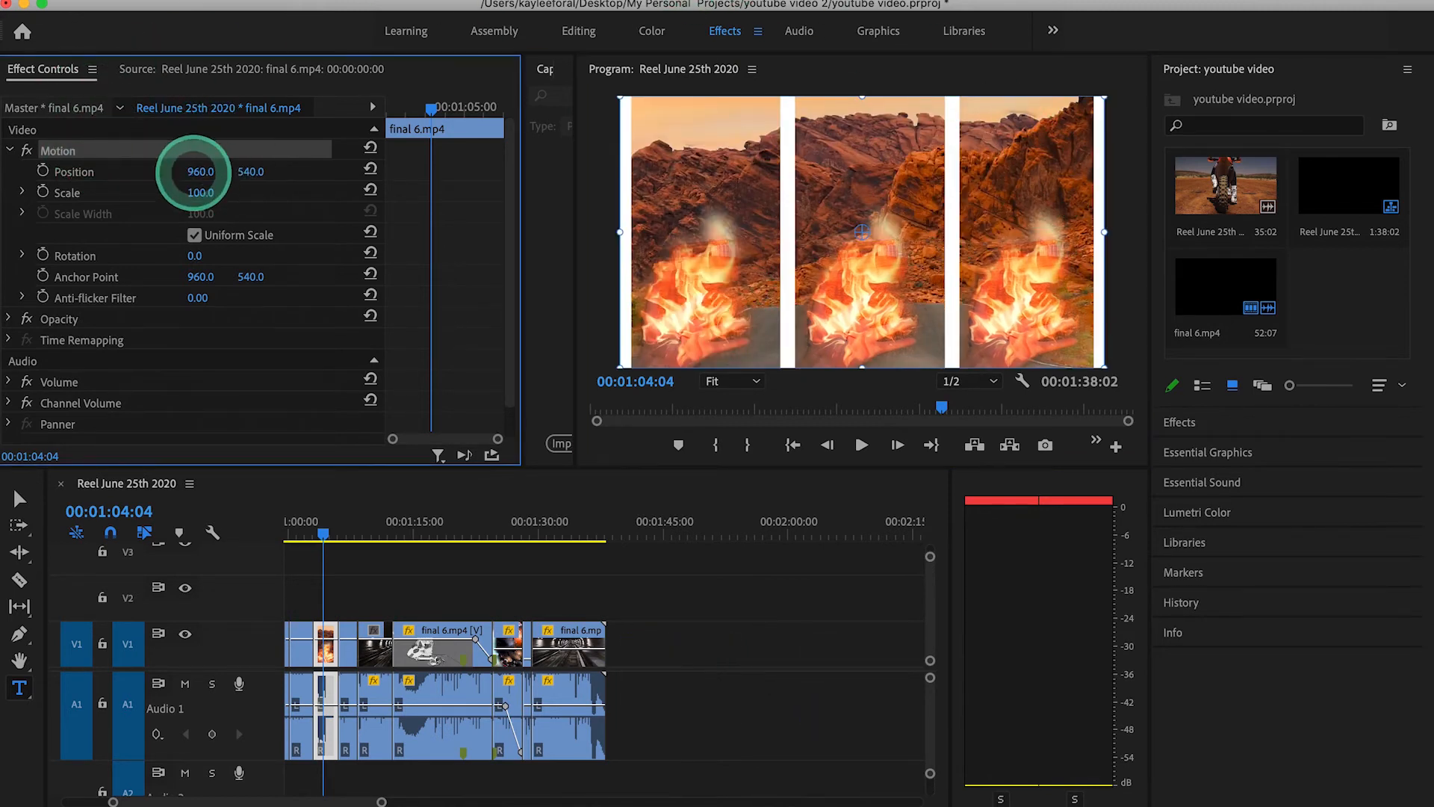
Try offsetting the campfire clip's Position to 486.0, 547.0, preview it in playback, and undo the position changes
drag(200, 173, 259, 178)
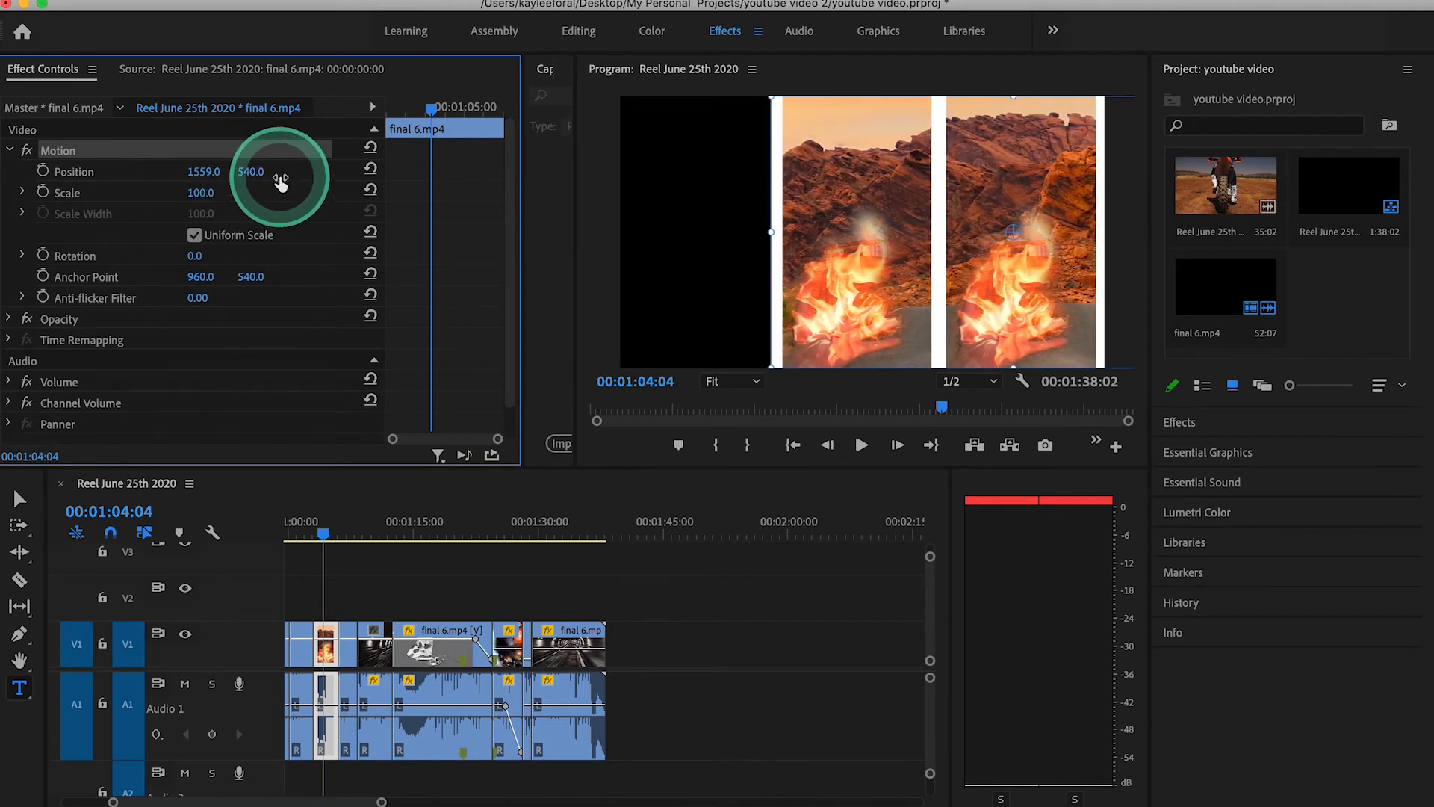
drag(222, 175, 80, 185)
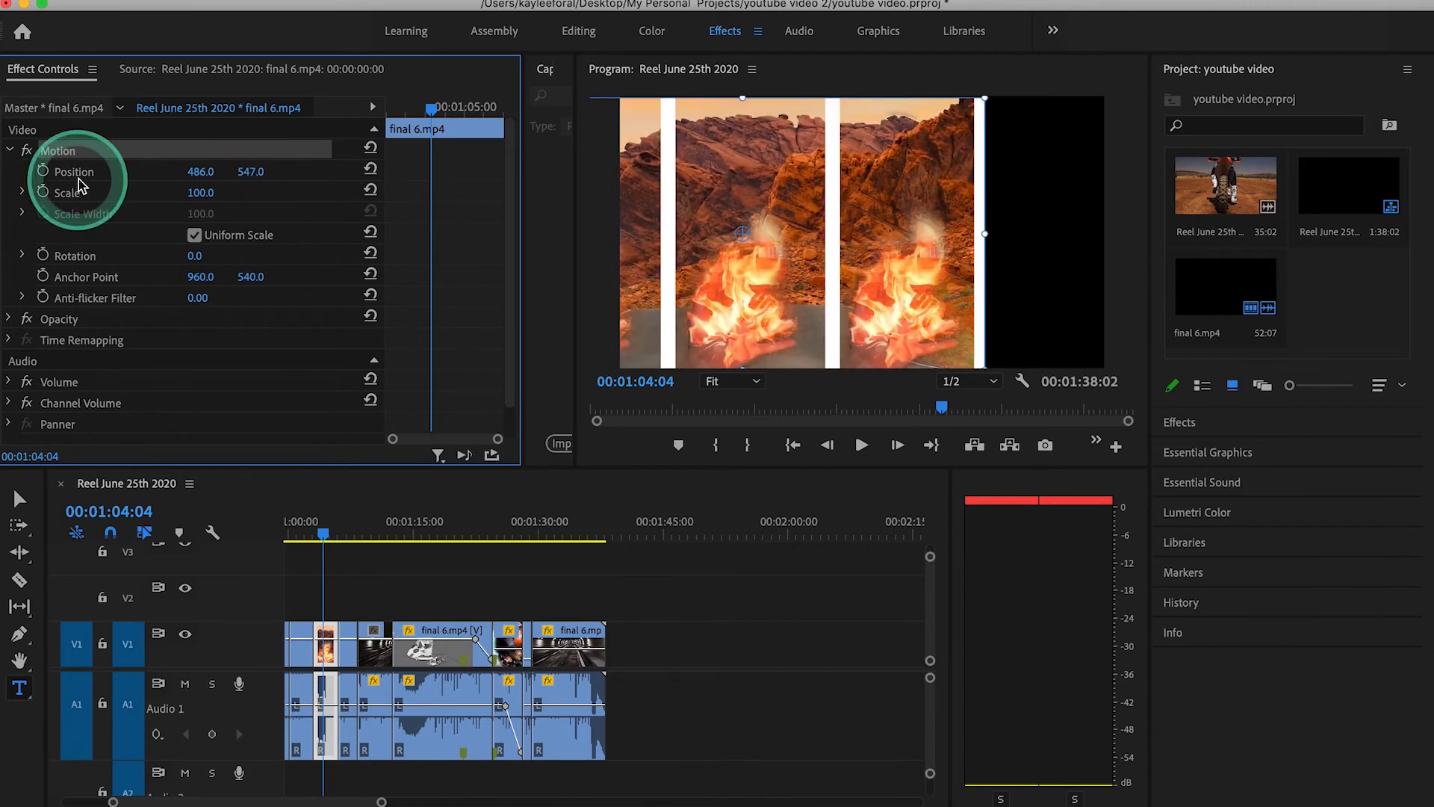
drag(320, 533, 313, 534)
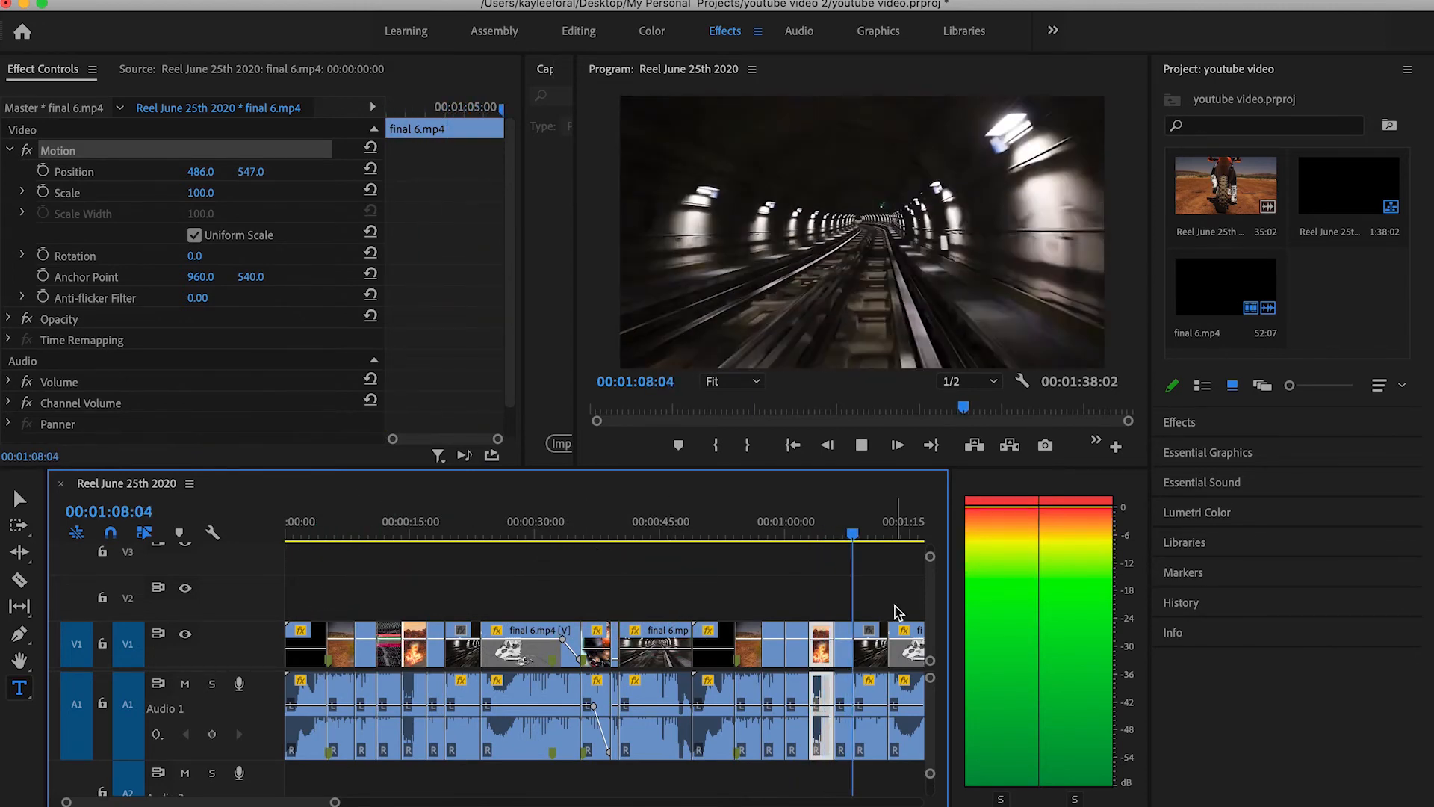
key(space)
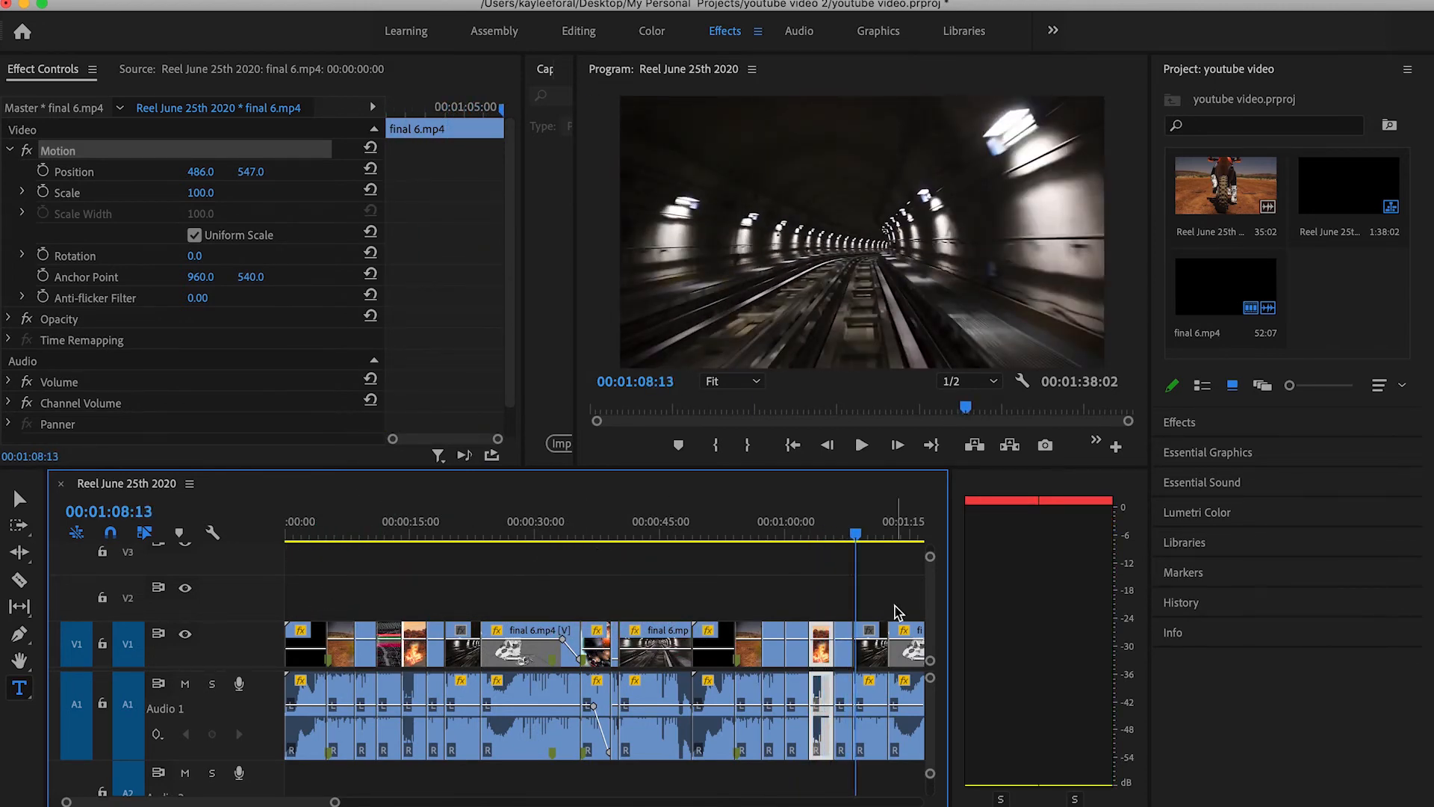
key(super+z)
key(super+z)
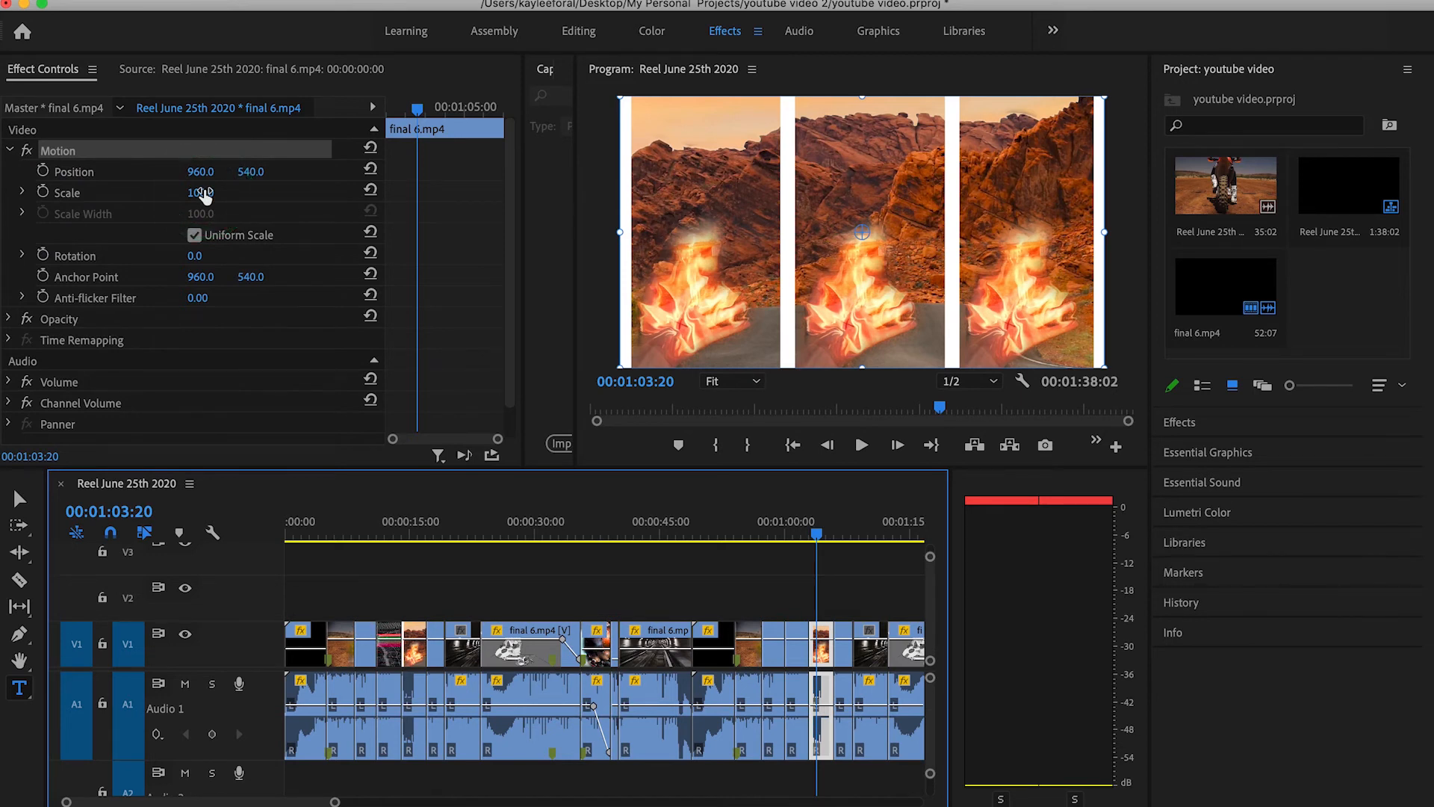
Try enlarging the campfire clip to a Scale of 384.0 with a vertical position of -781.0, and preview it in playback
click(260, 188)
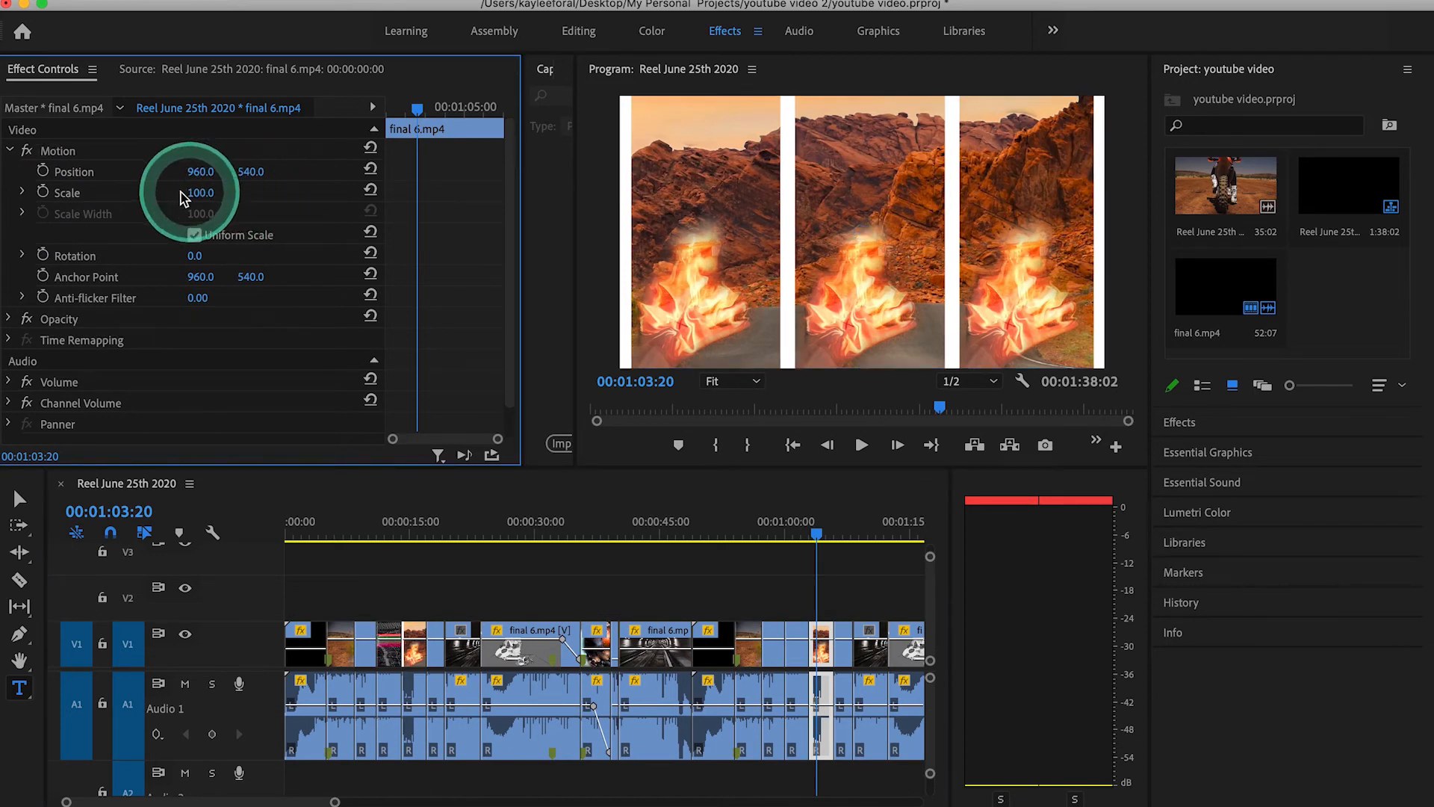
drag(193, 196, 257, 171)
drag(806, 533, 796, 535)
key(space)
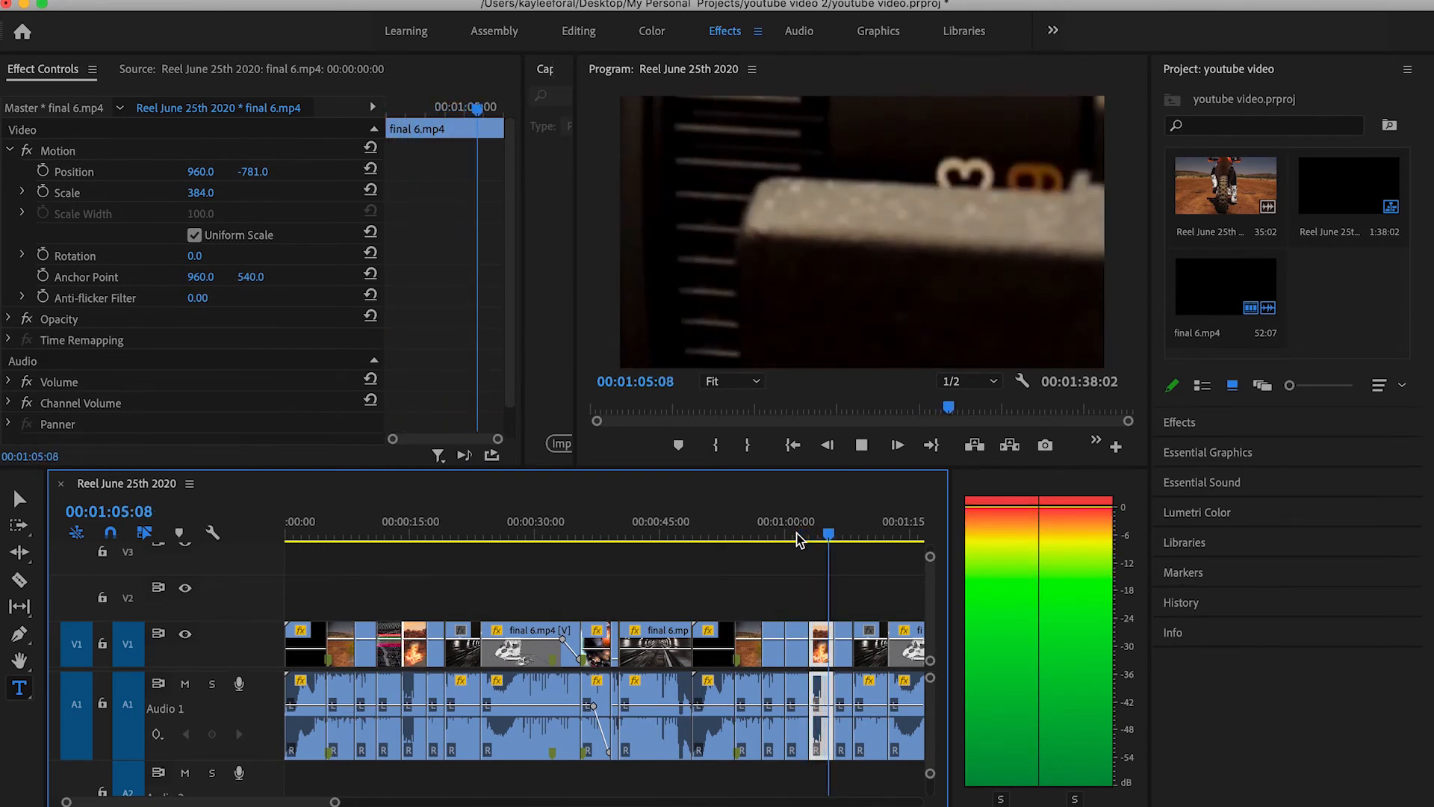
key(space)
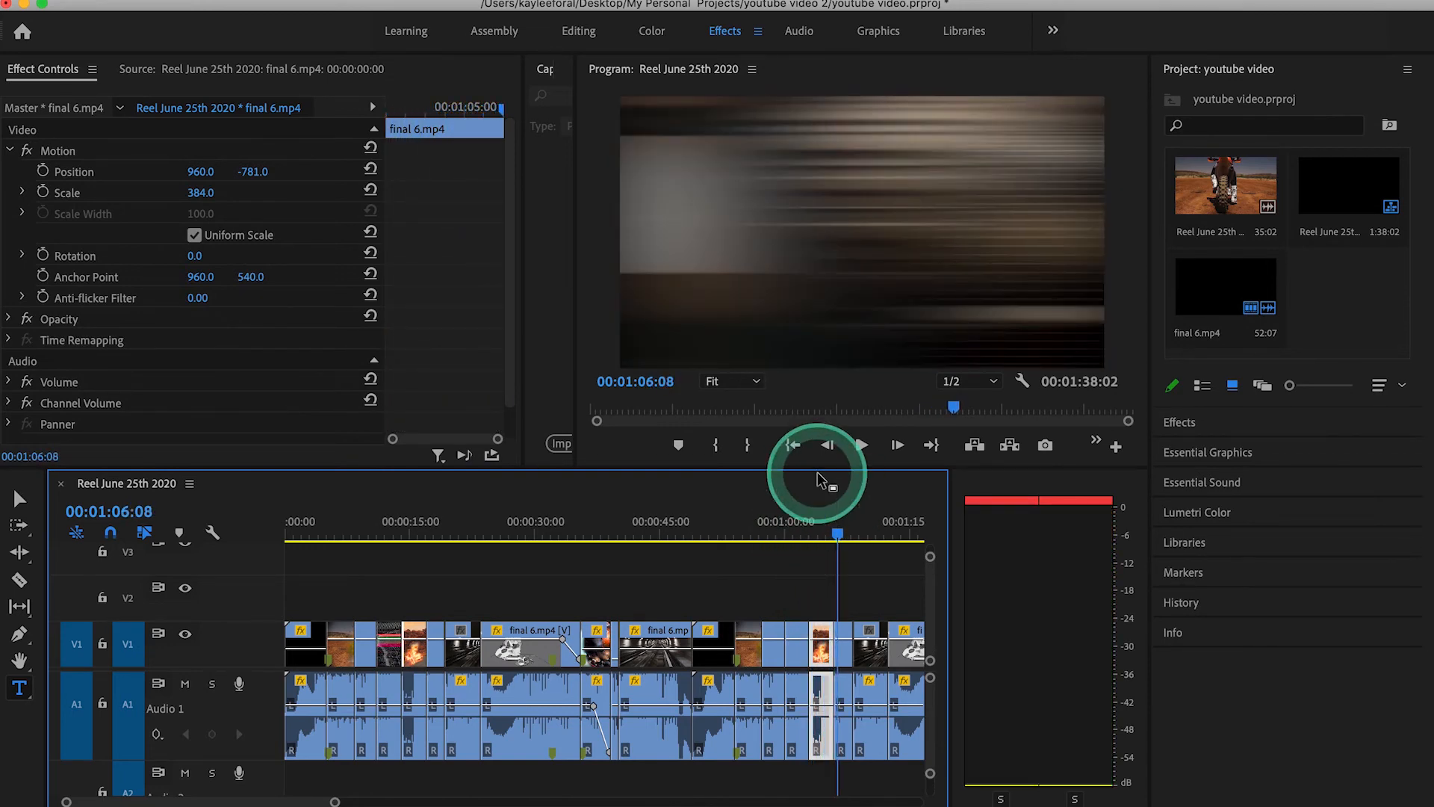
click(821, 522)
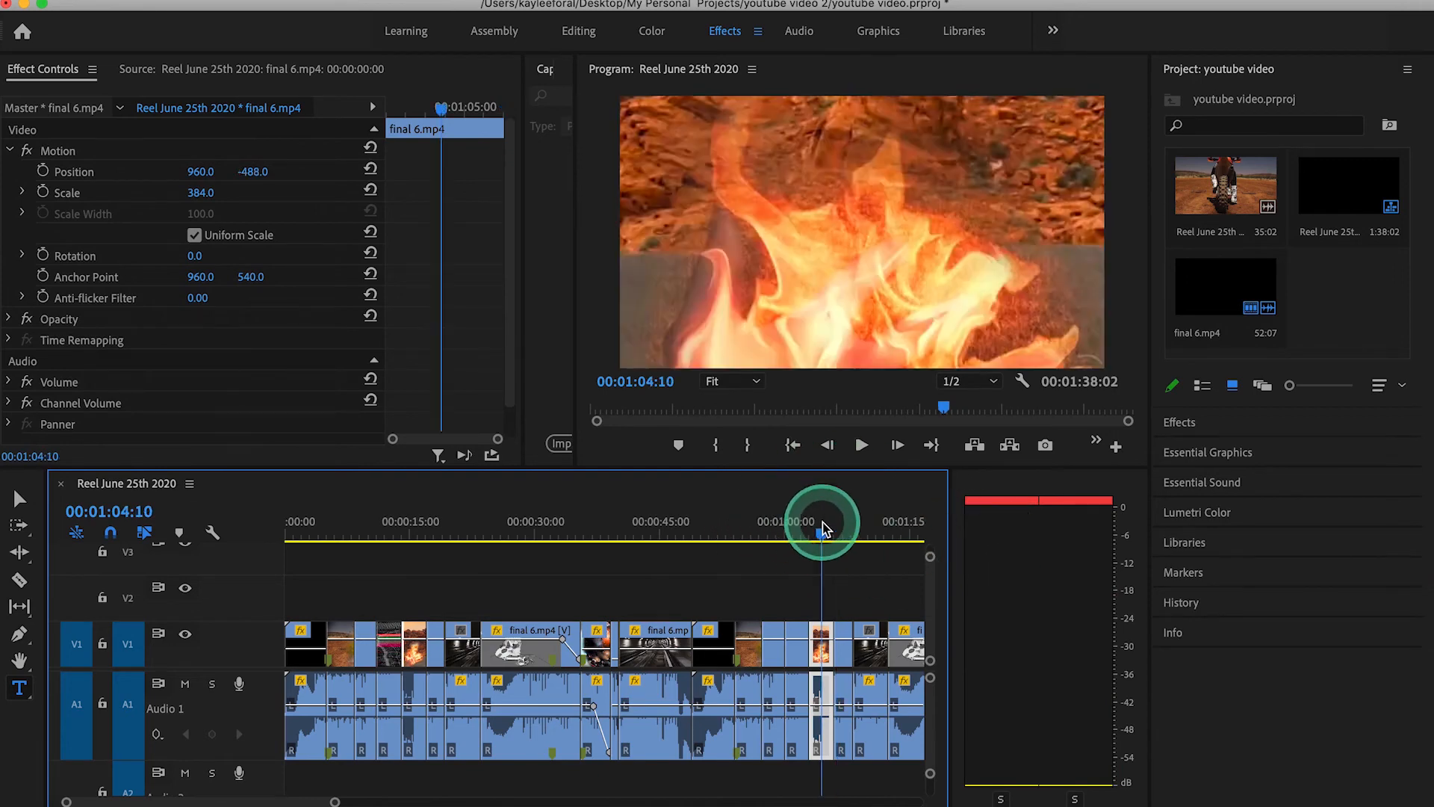
Try shrinking the campfire clip to a Scale of 18.0 and preview the small picture in playback
click(200, 193)
text(0)
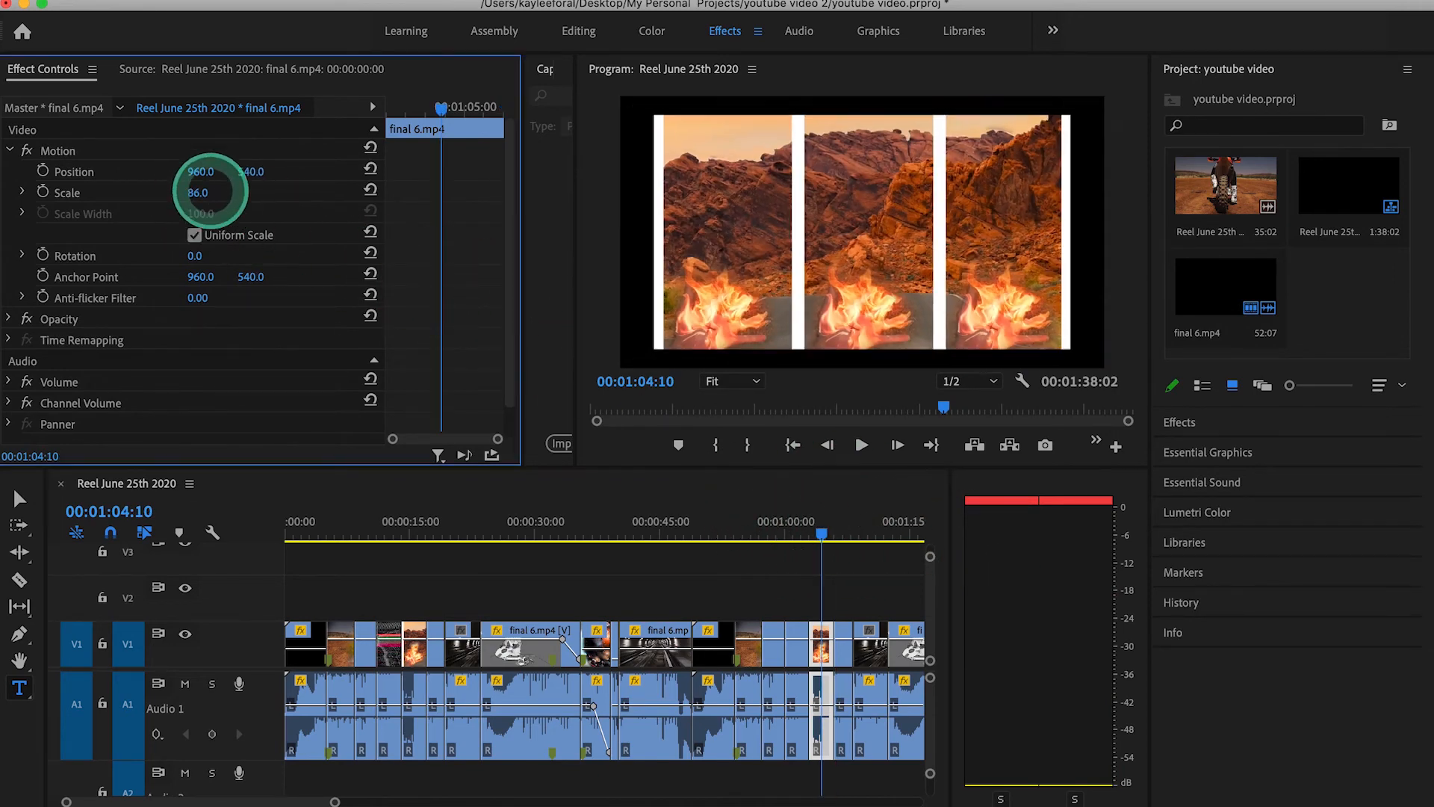
key(Return)
drag(200, 193, 214, 193)
click(821, 535)
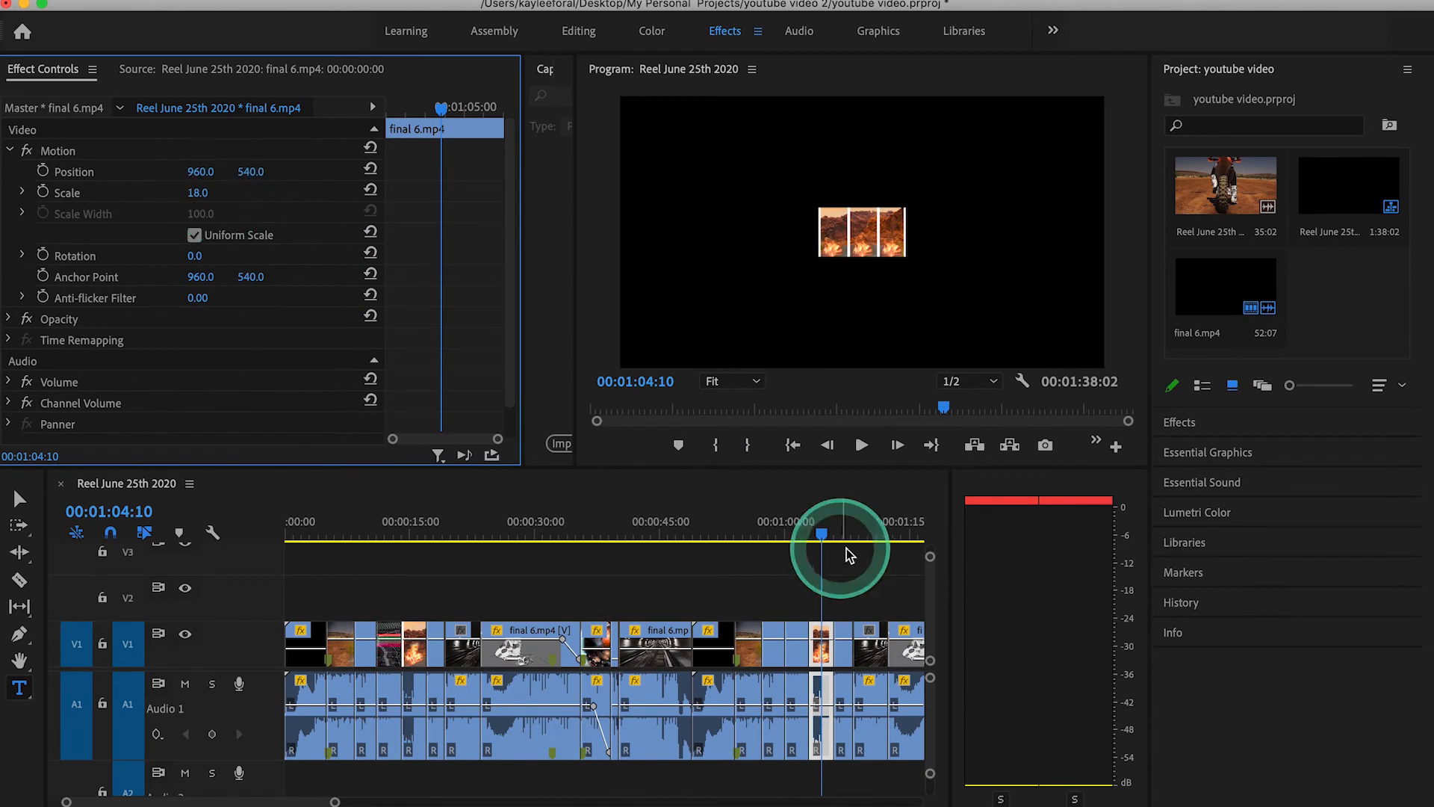
drag(819, 535, 805, 532)
key(space)
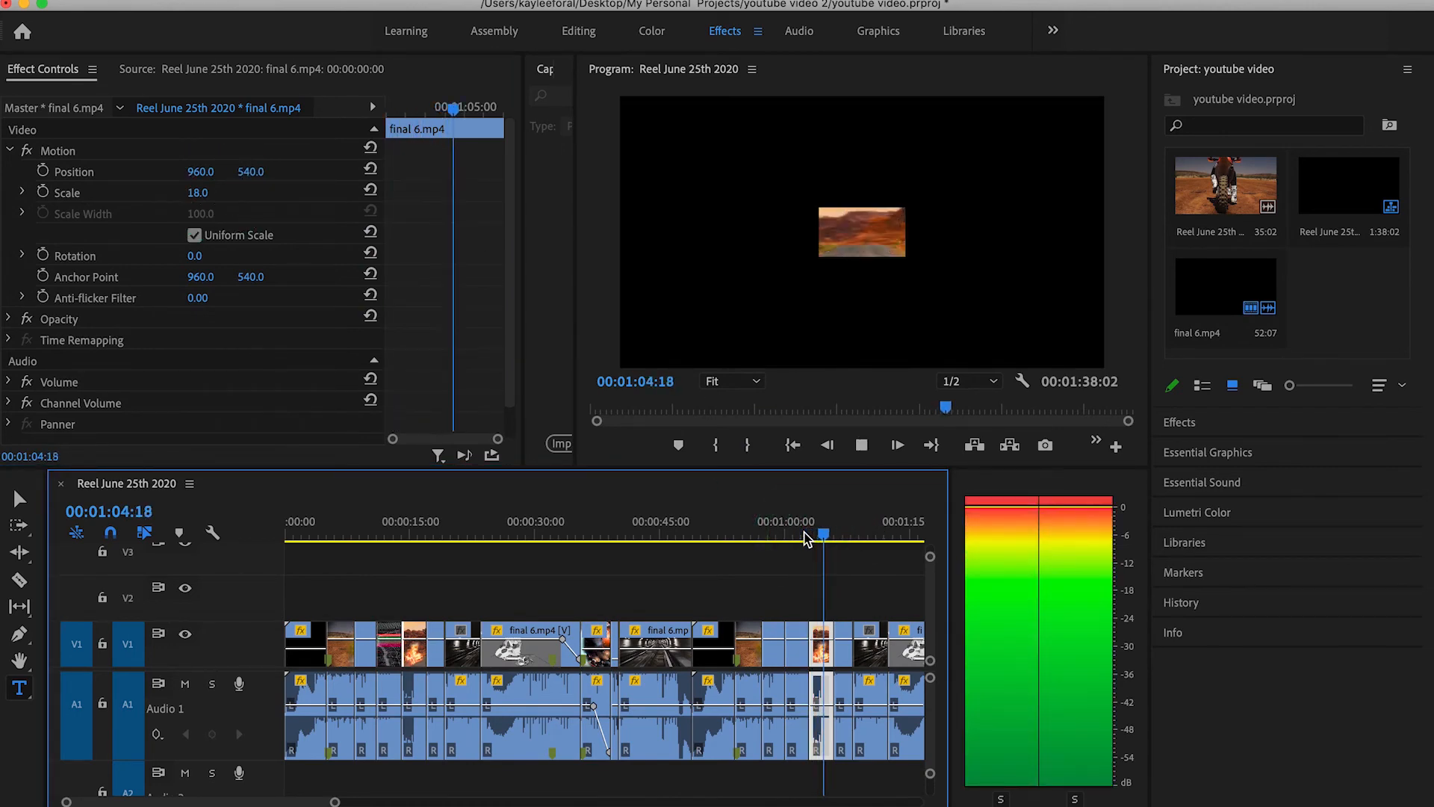
click(743, 497)
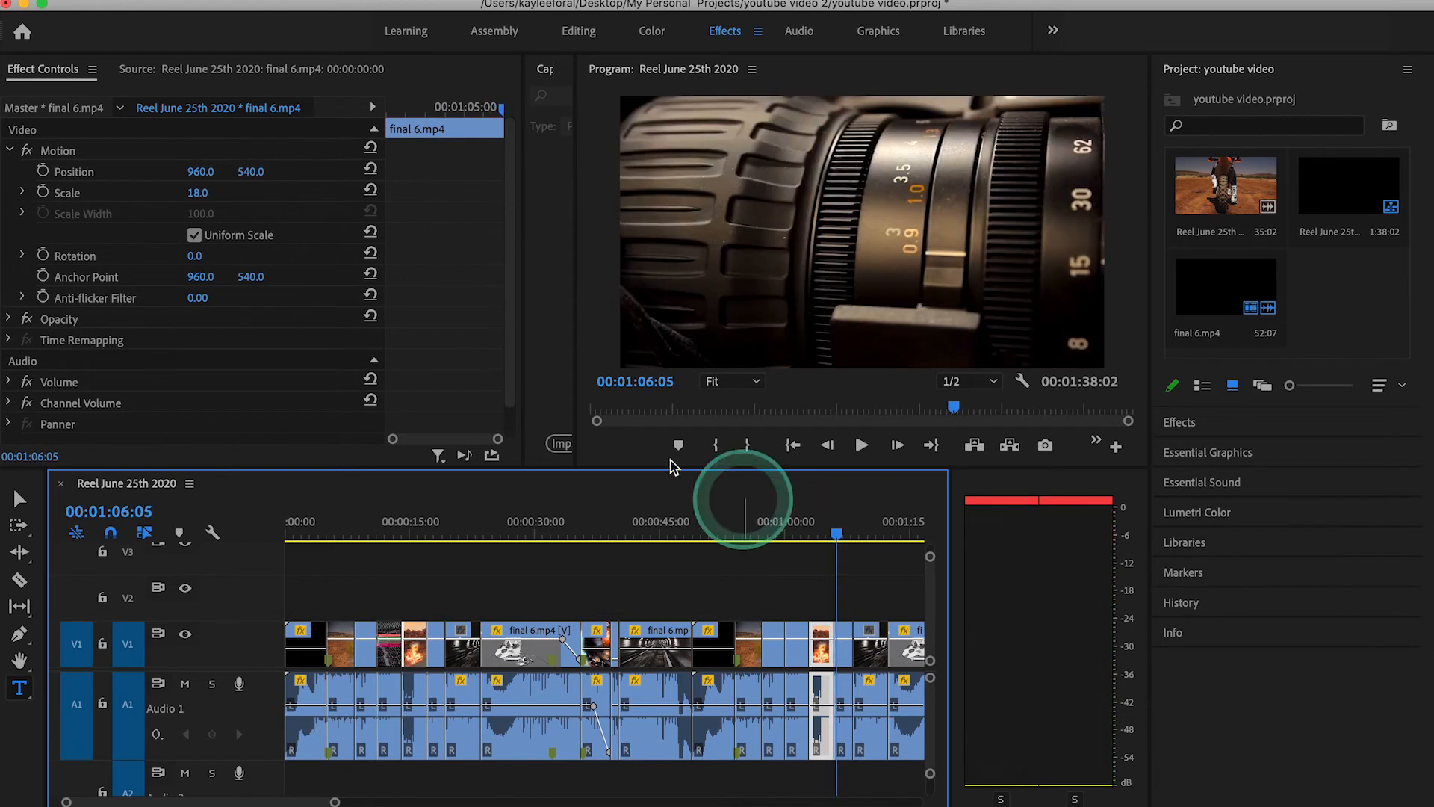
click(480, 369)
click(307, 311)
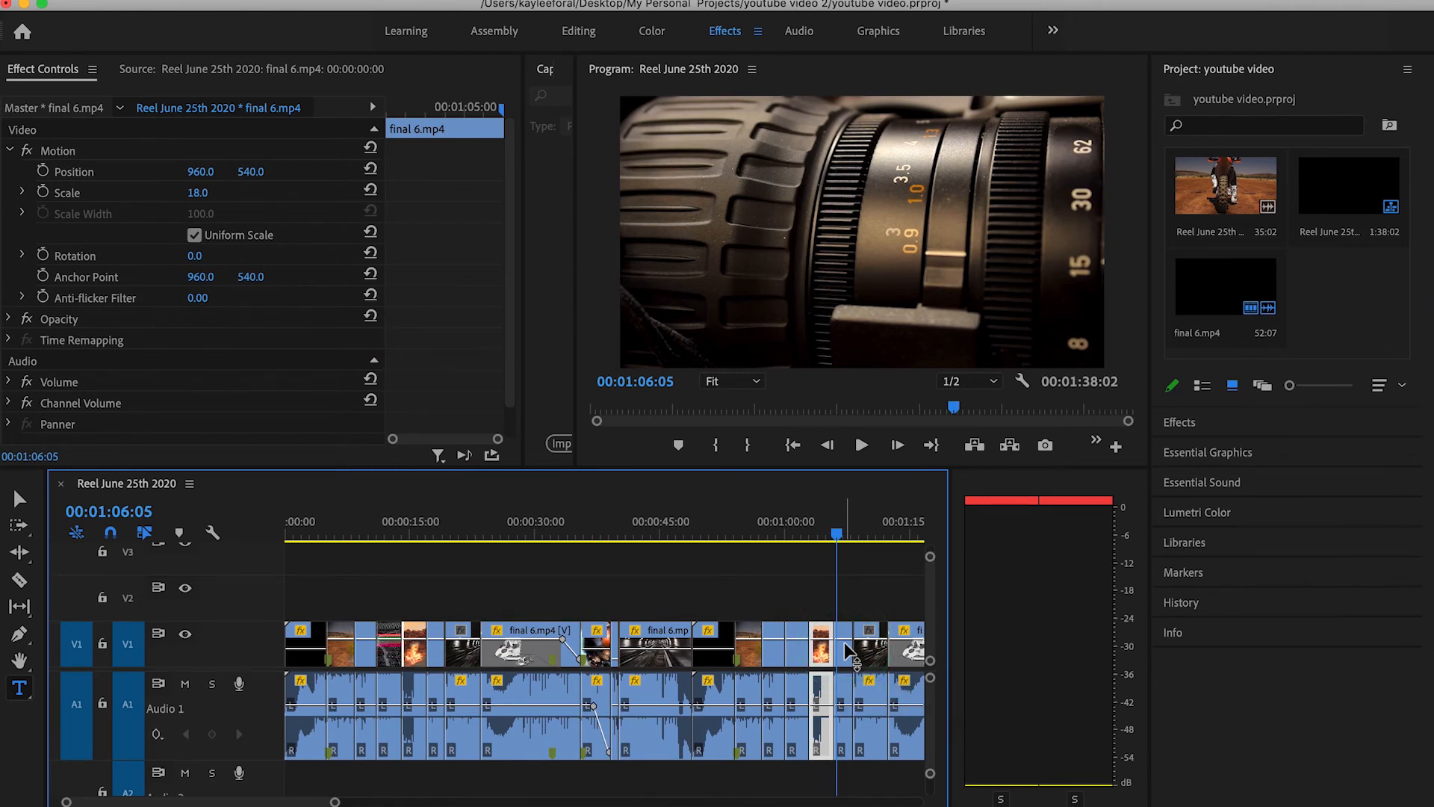
click(49, 182)
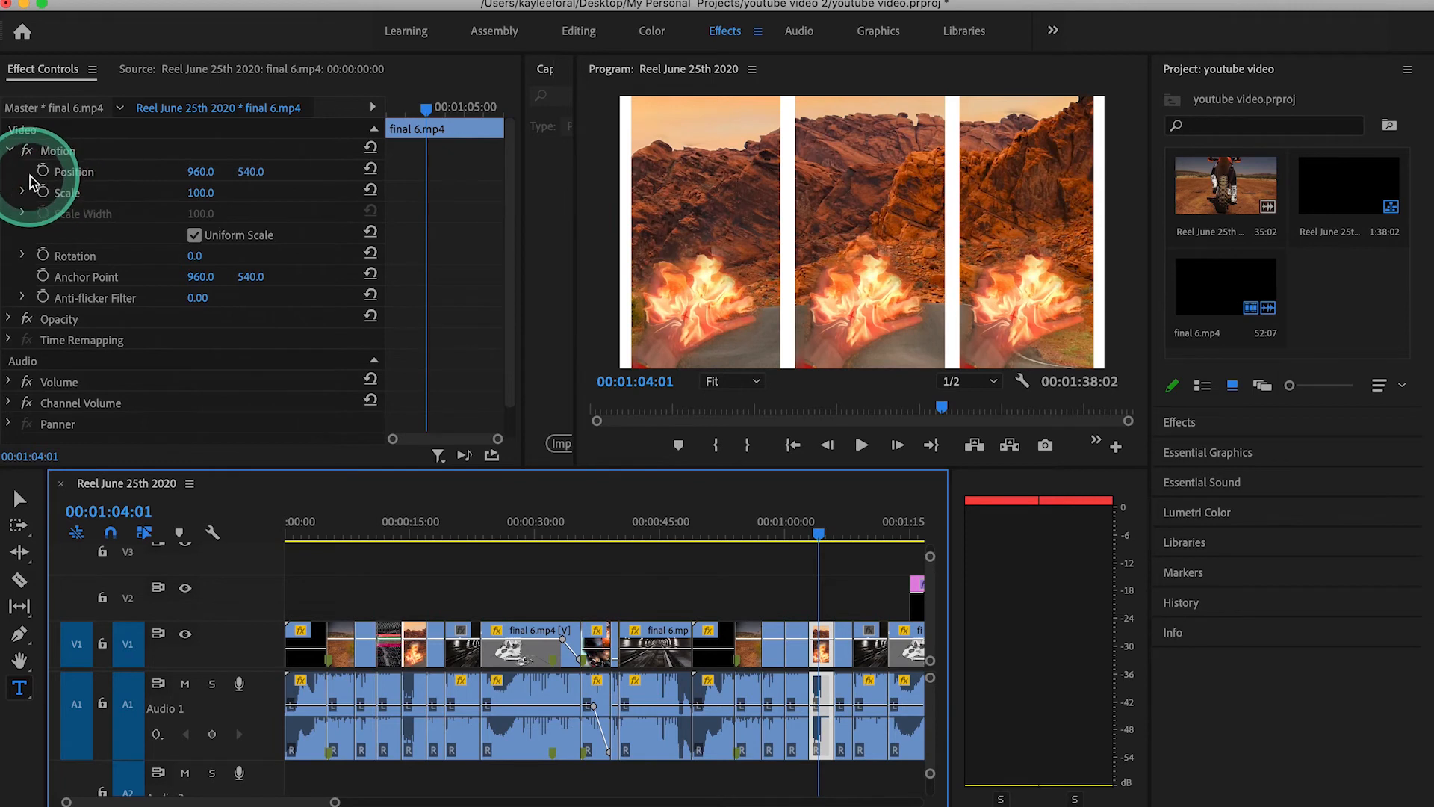
Place the playhead at the start of the campfire clip, 00:01:03:01, and turn on keyframing for Position
click(43, 173)
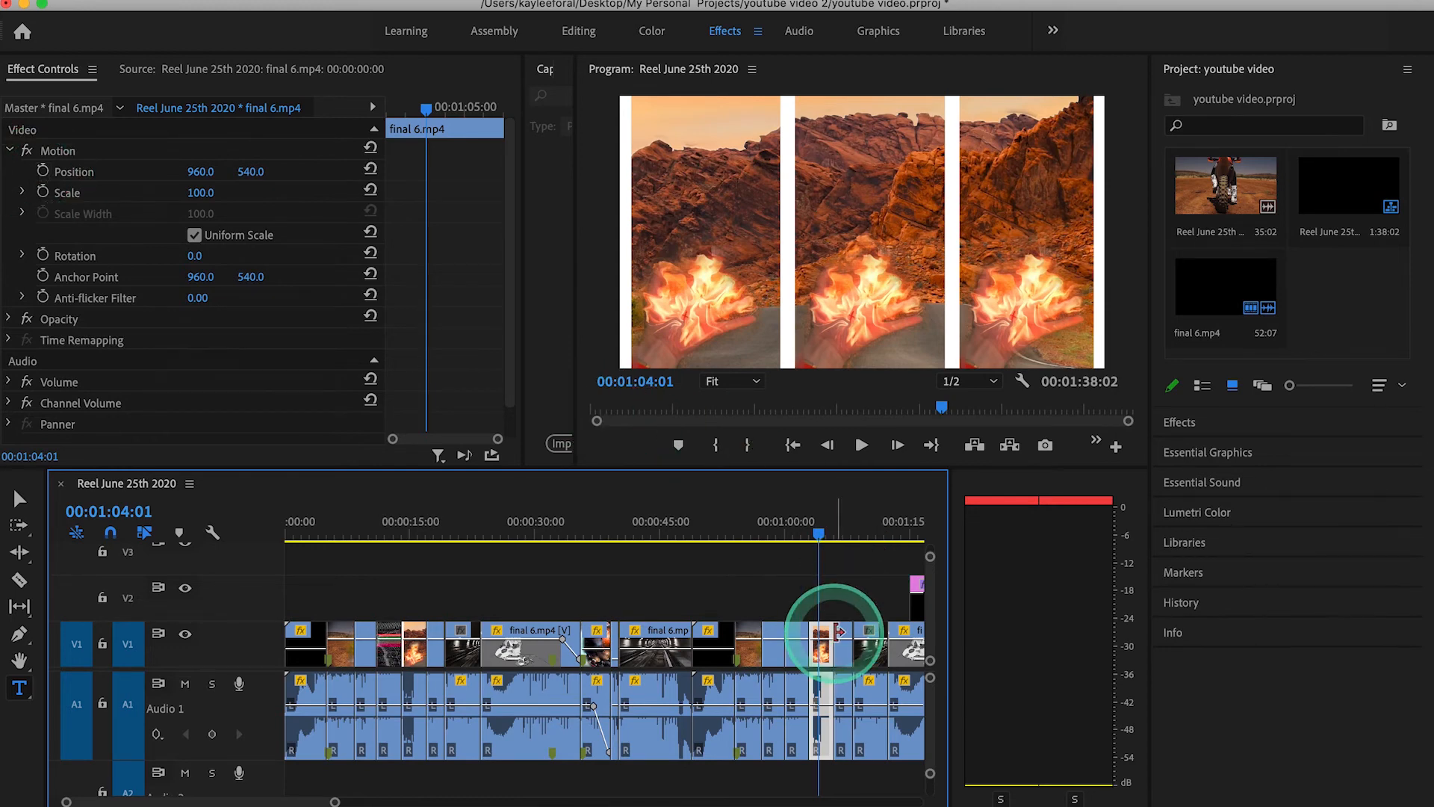
scroll(836, 634, up, 3)
drag(790, 537, 771, 530)
click(479, 497)
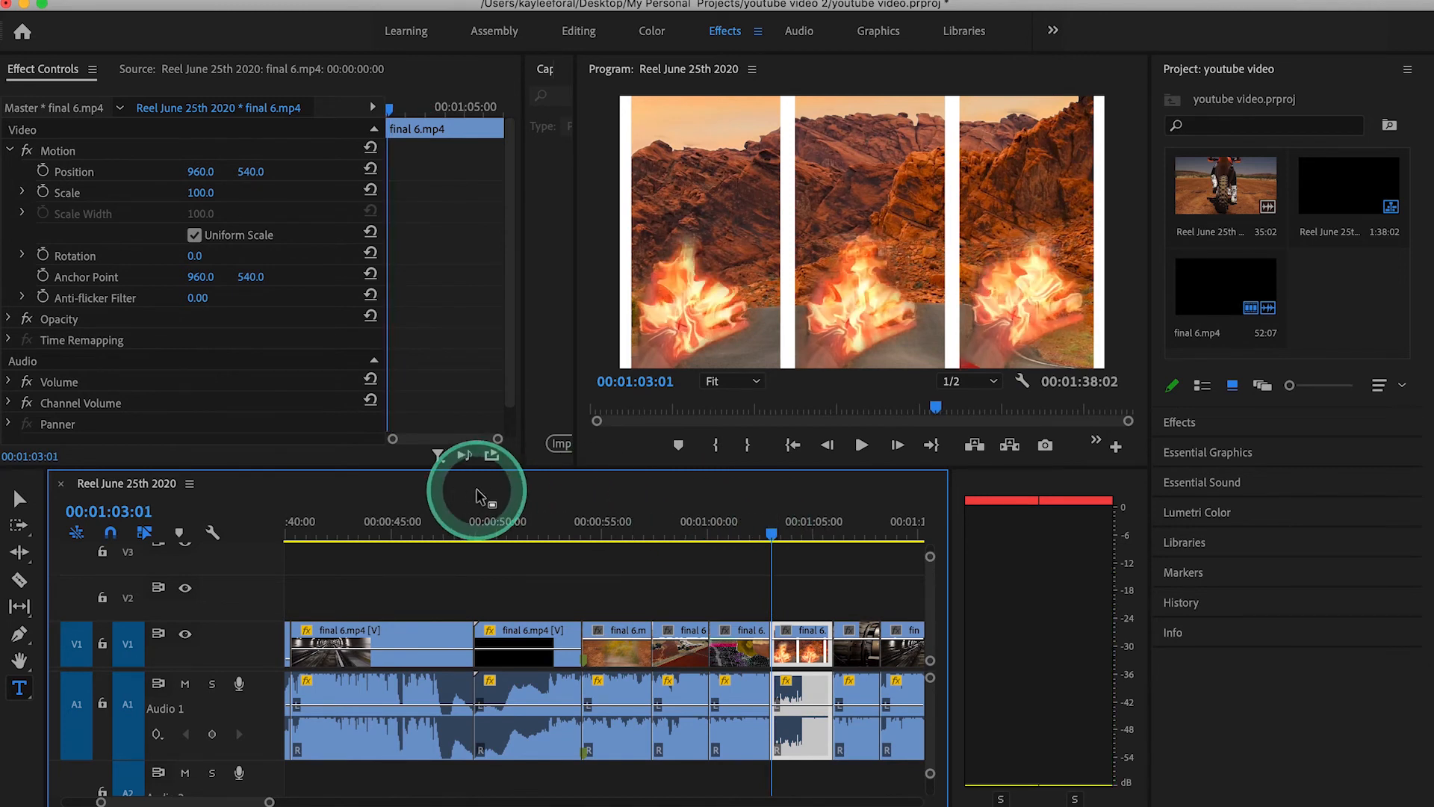
click(43, 173)
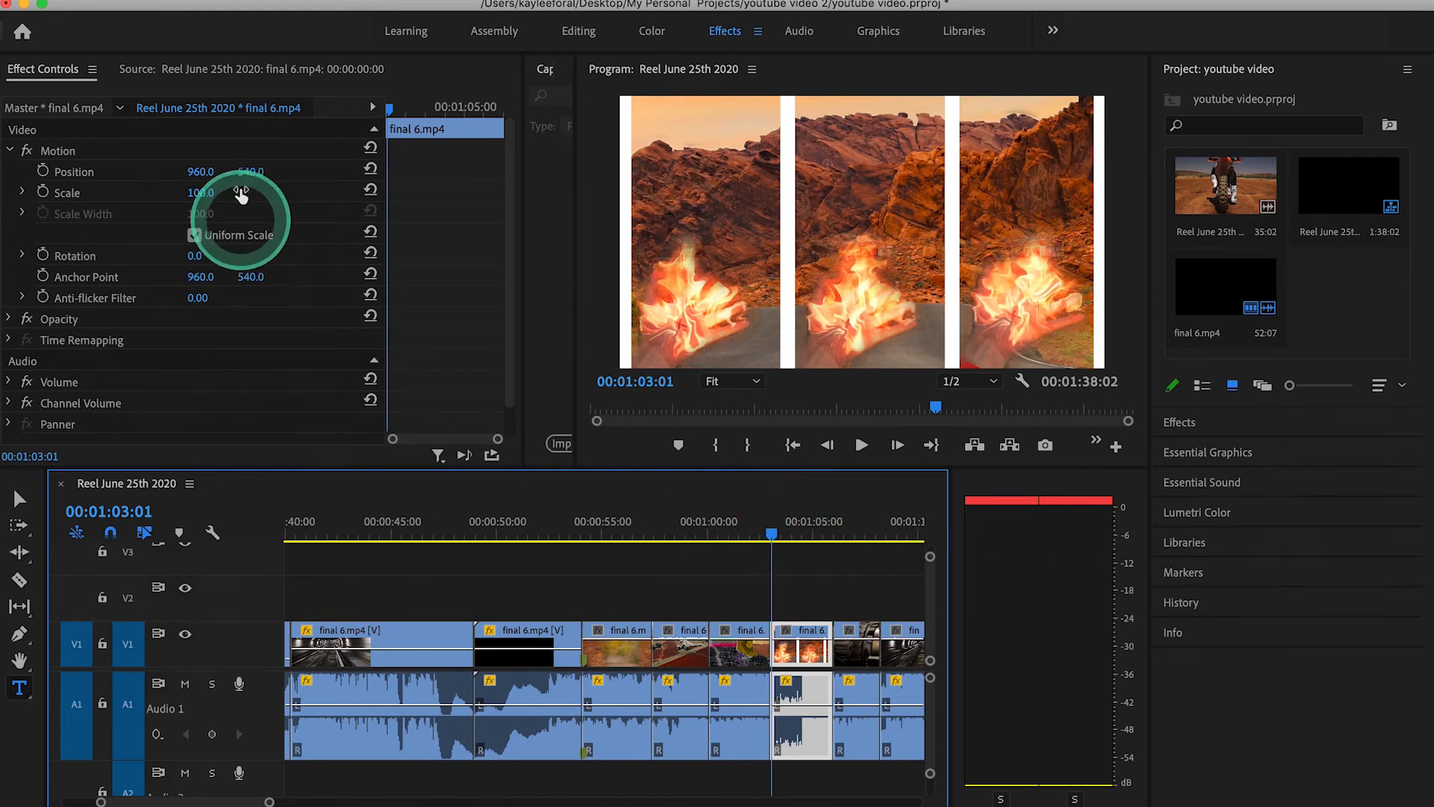
click(42, 171)
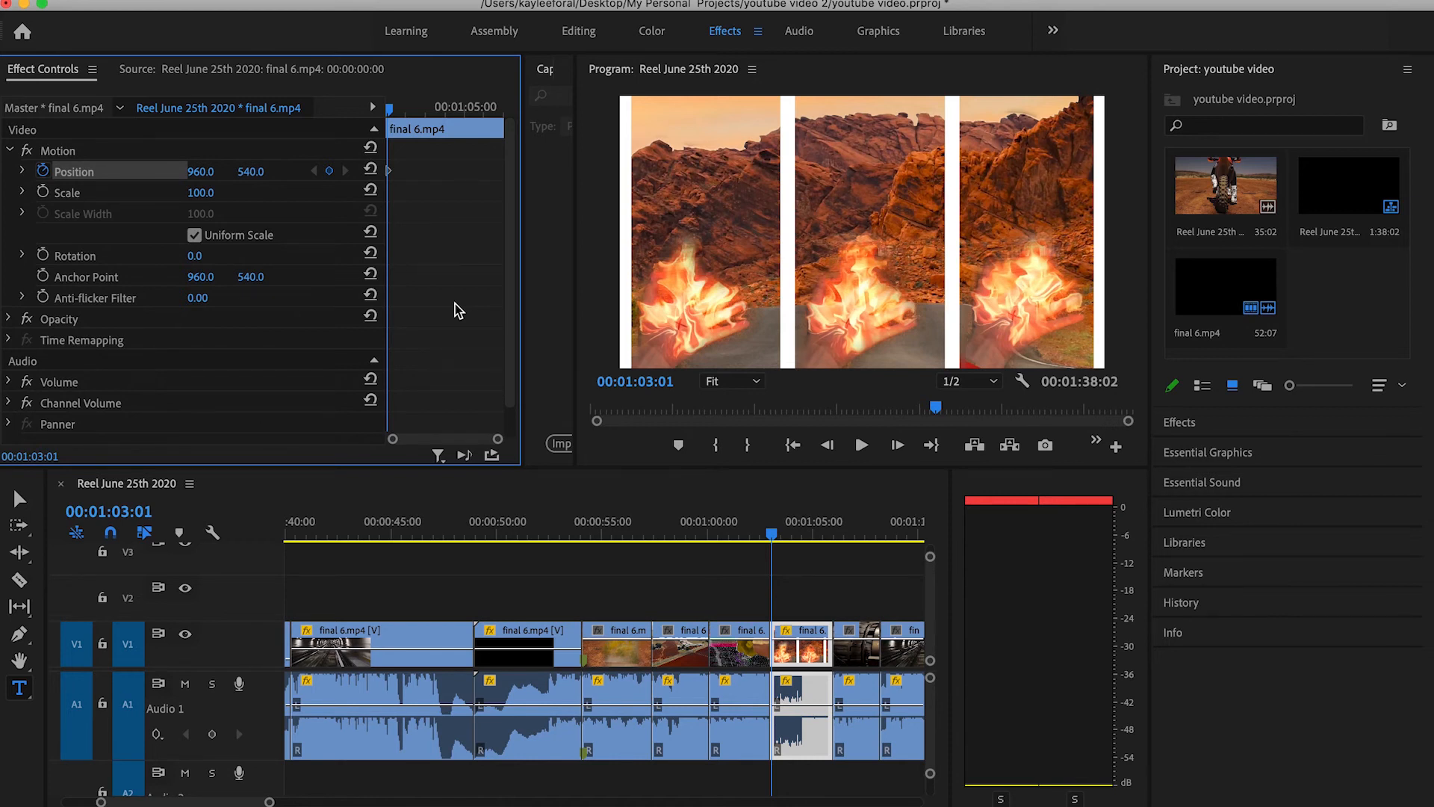
Add a second Position keyframe at 00:01:03:09 with the campfire clip's horizontal position at 1128.0
key(space)
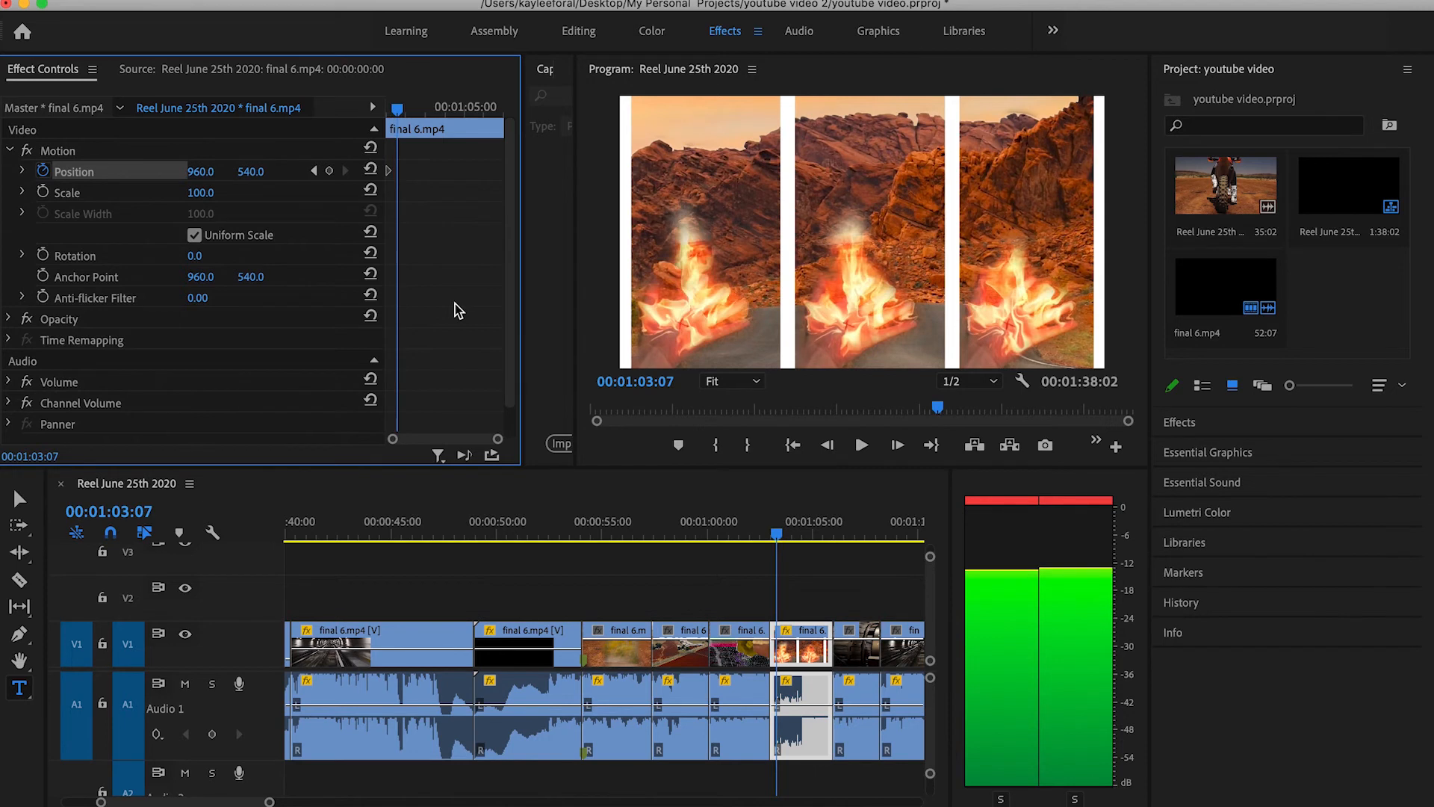
click(206, 171)
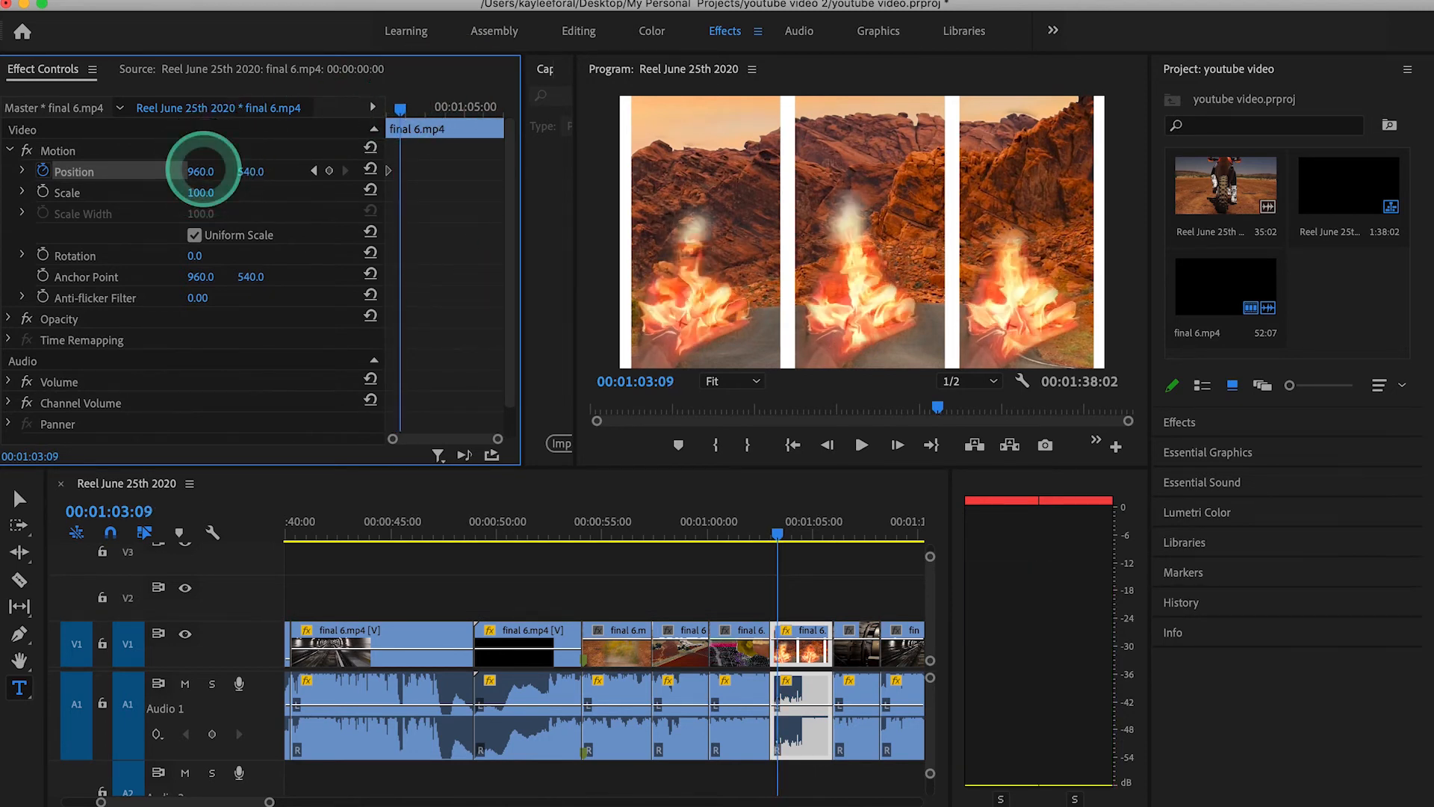
drag(205, 171, 329, 171)
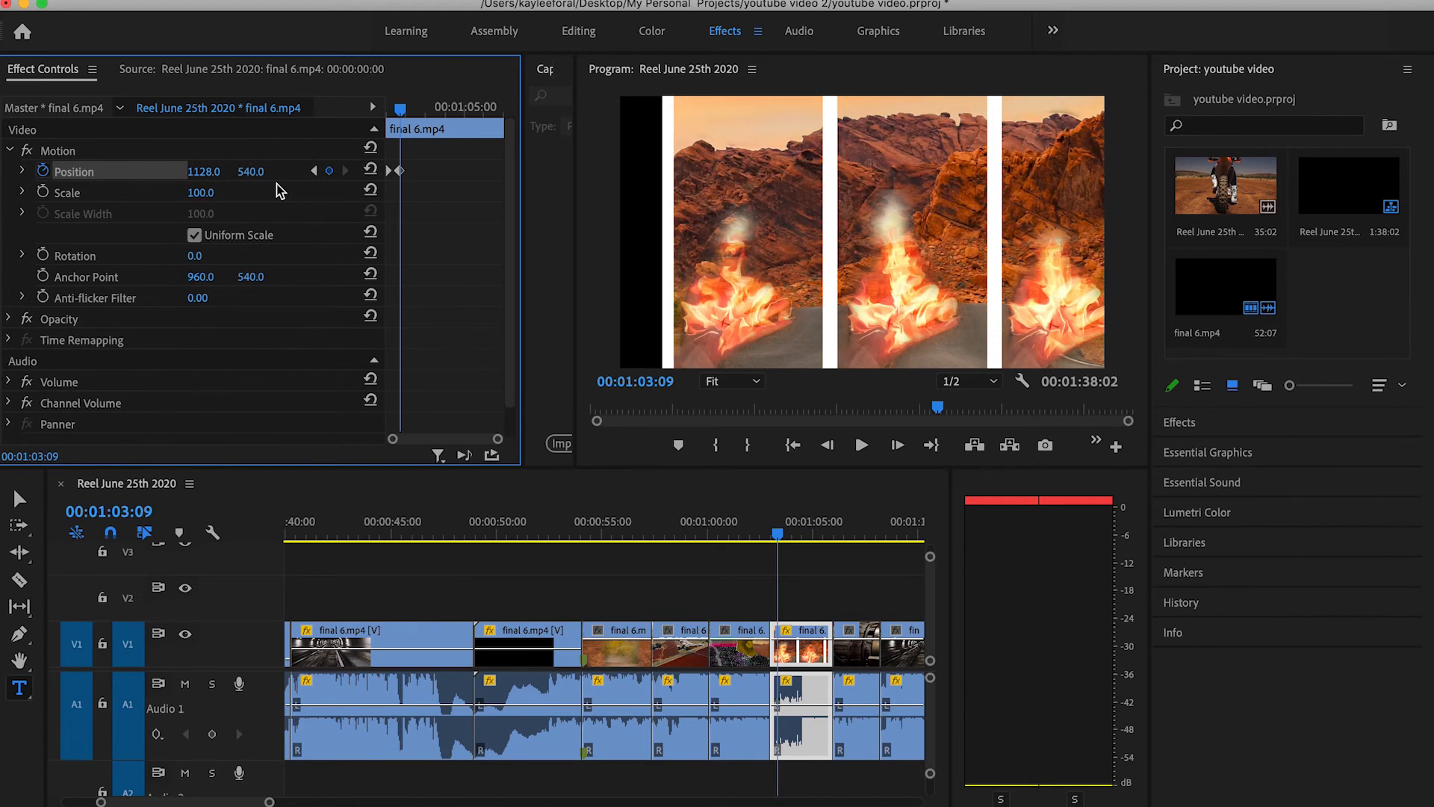
Add a third Position keyframe at 00:01:03:19 with the campfire clip's vertical position at 786.0
key(space)
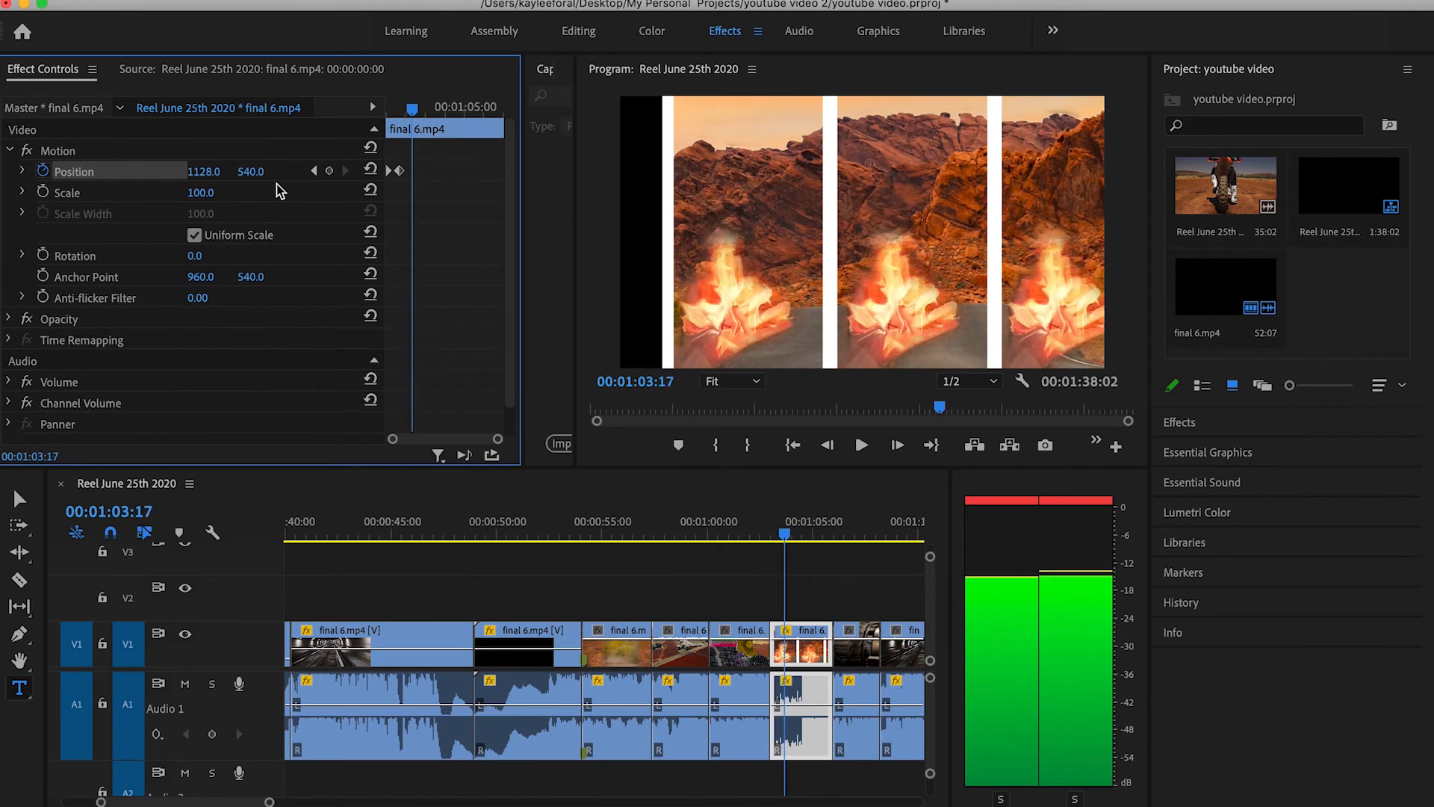
key(Right)
key(Right)
drag(247, 173, 277, 173)
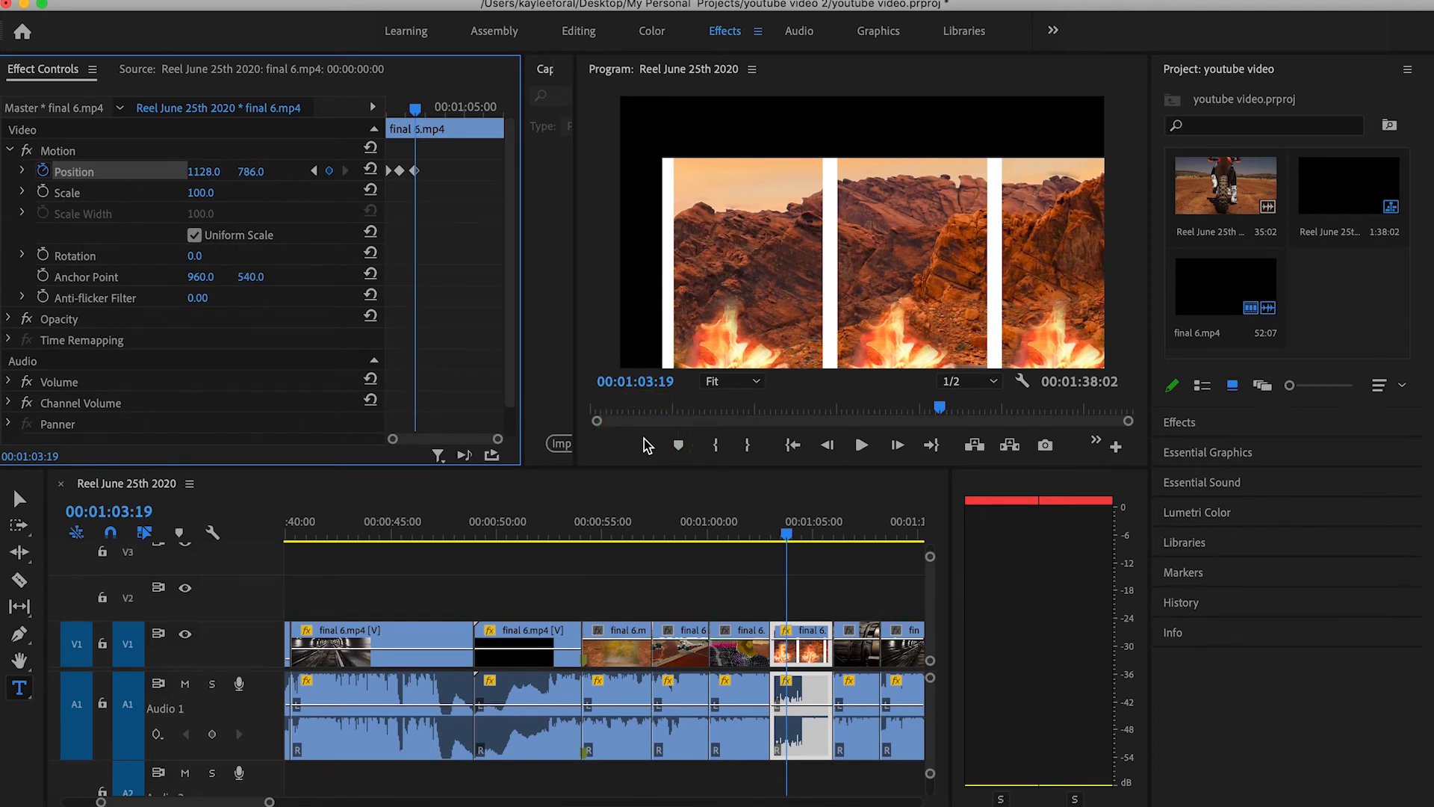
Play the campfire clip from its start at 00:01:03:01 to preview the Position animation
click(769, 532)
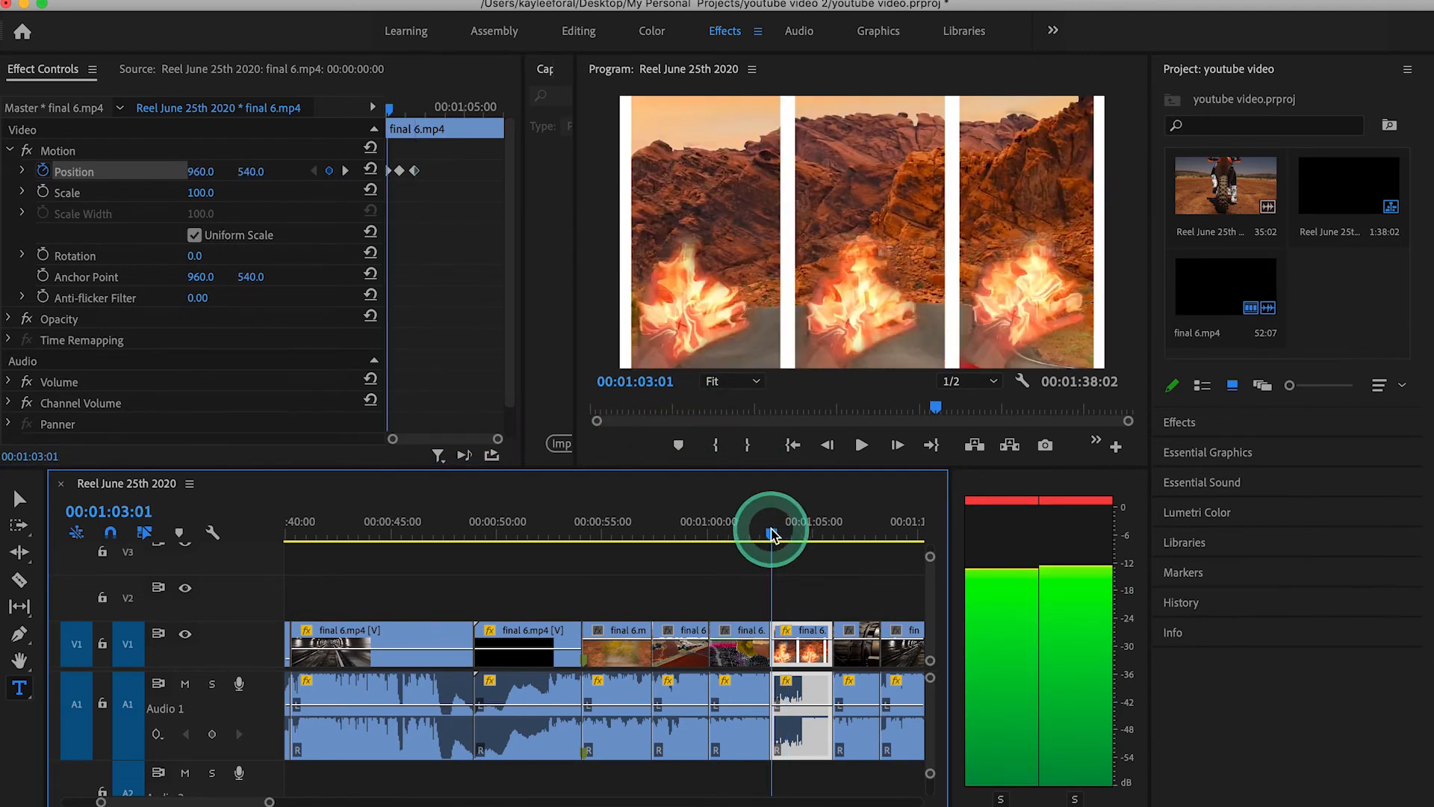
key(space)
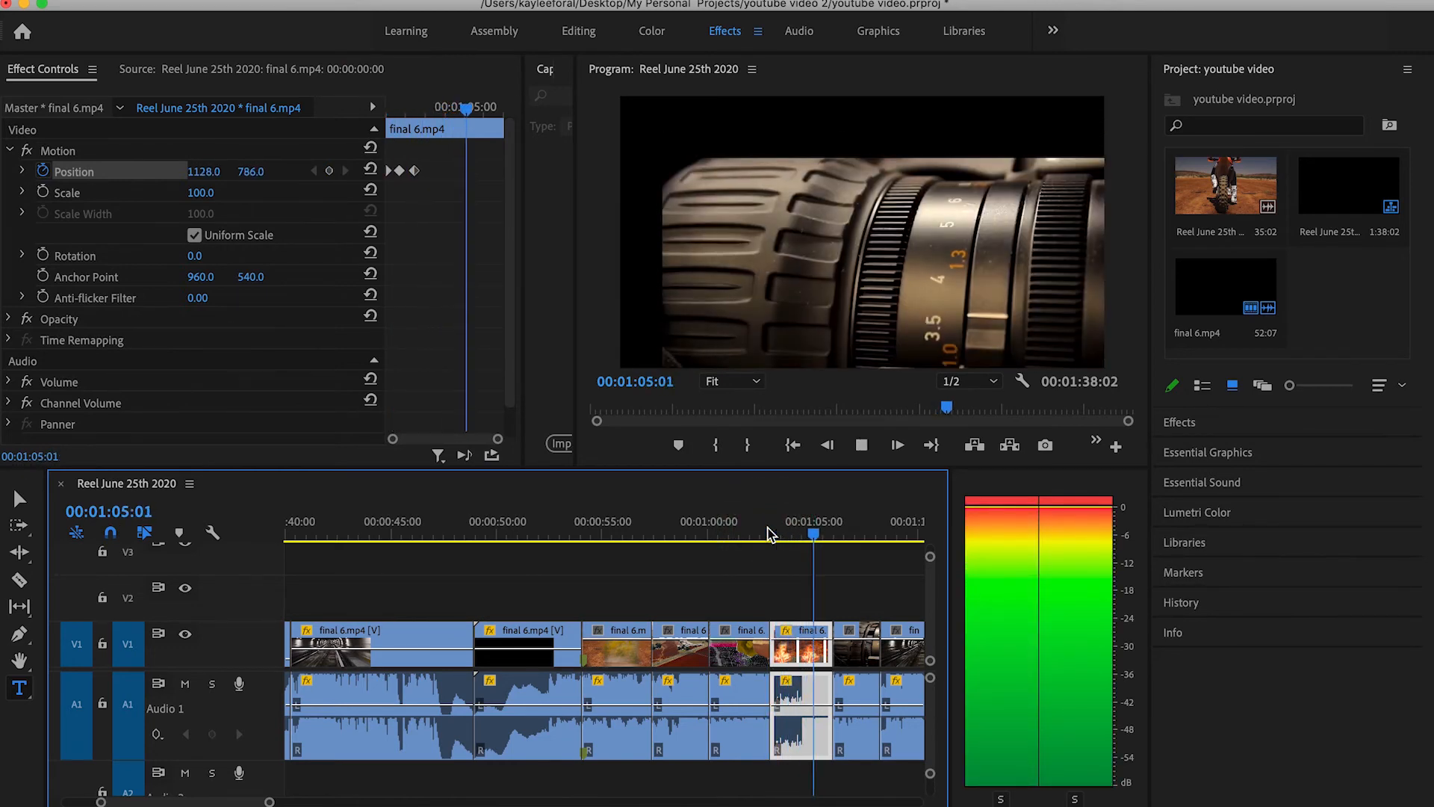
key(space)
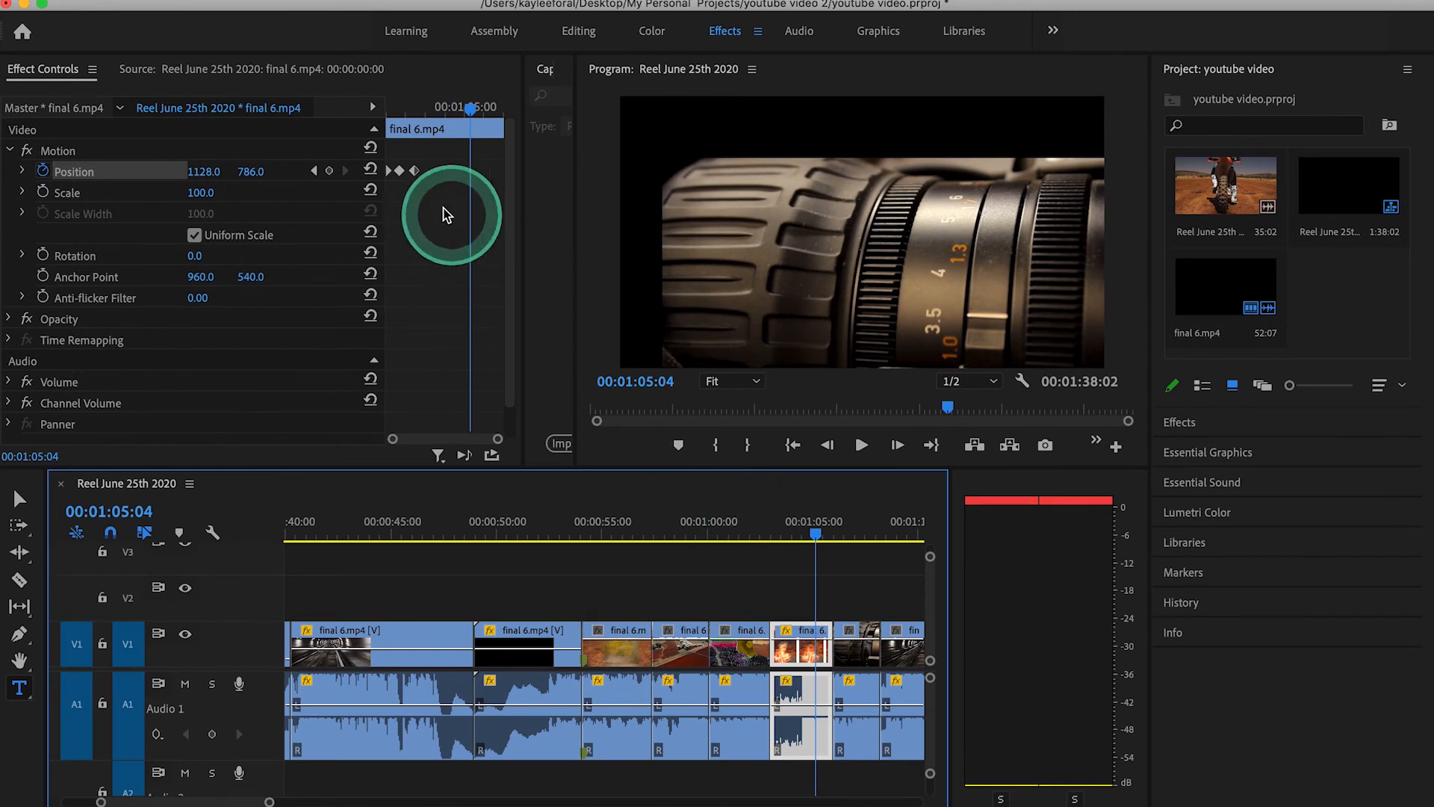
Add a Position keyframe at 00:01:05:04 in the campfire clip that holds the current position values
click(426, 163)
drag(427, 164, 383, 193)
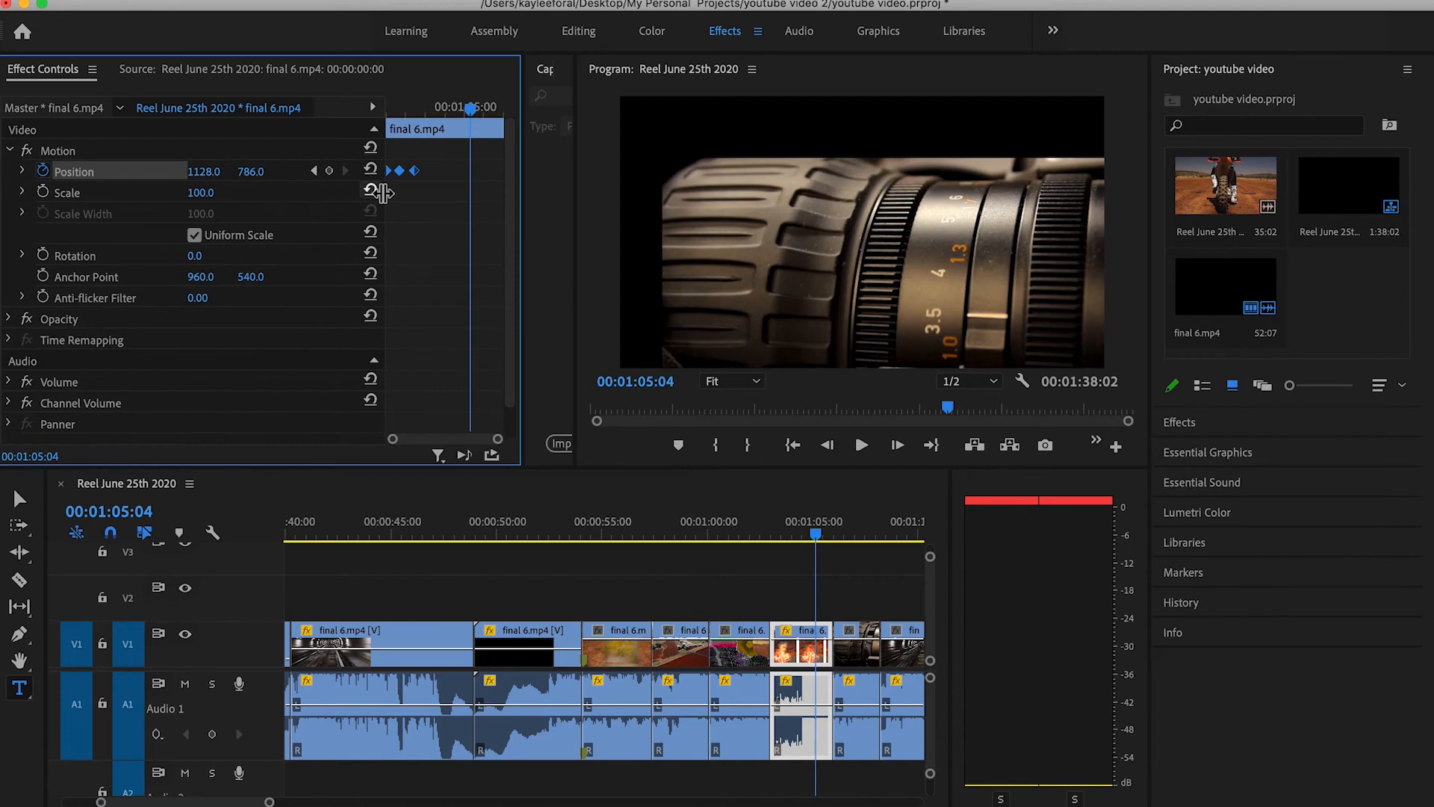
click(648, 494)
click(571, 456)
click(329, 171)
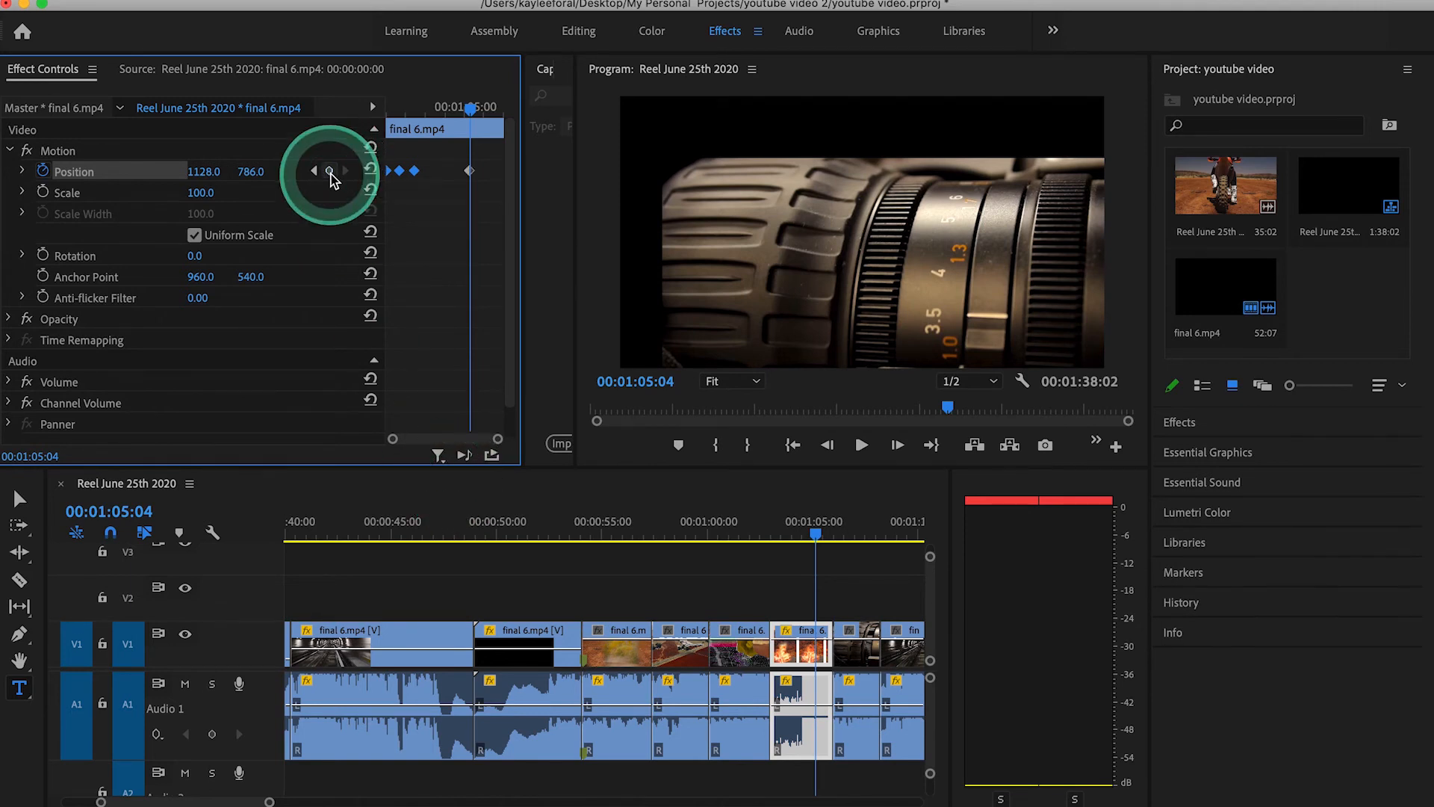
click(245, 173)
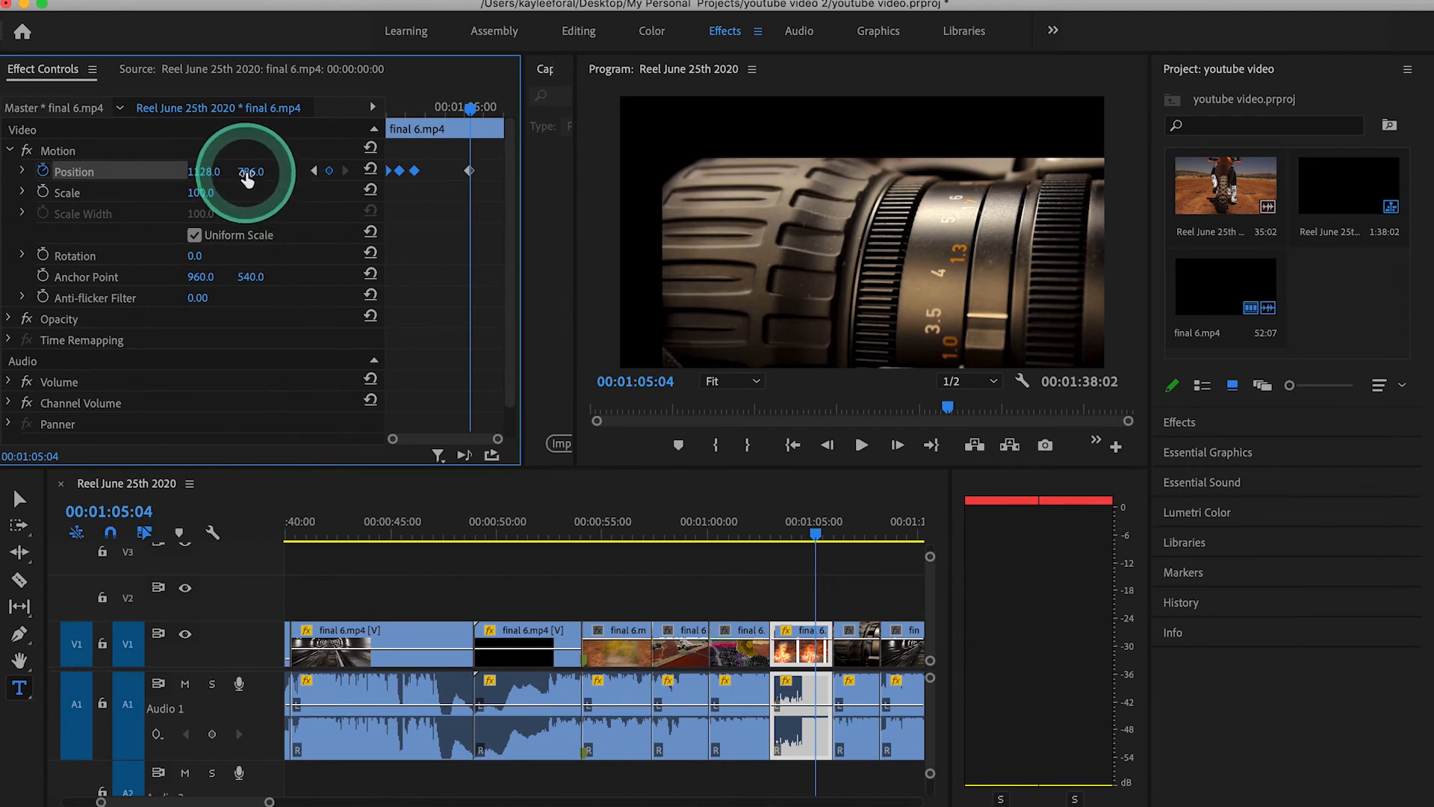
click(198, 178)
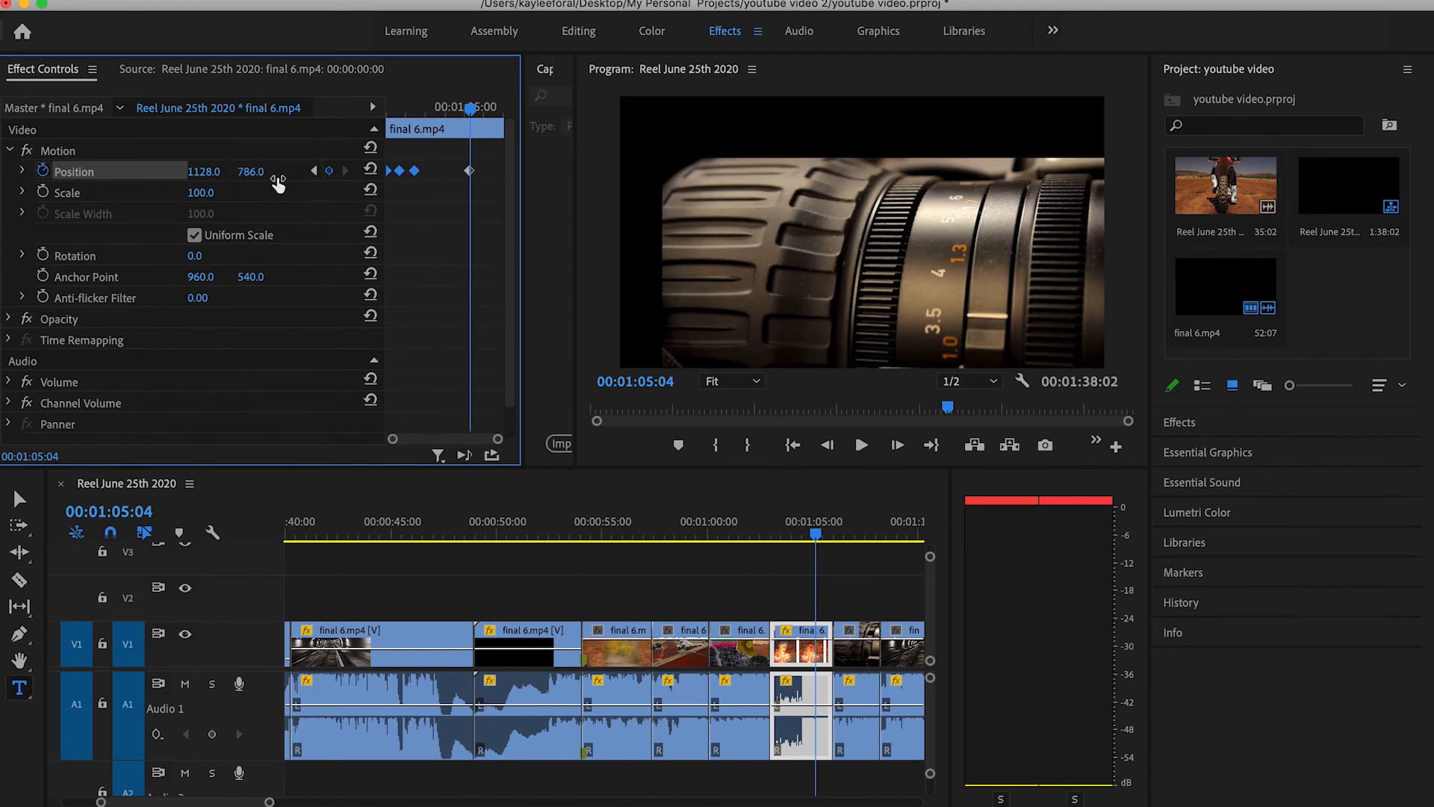
Add a Position keyframe three frames on, at 00:01:05:07, with the campfire clip's Position set to 960, 540
key(Right)
key(Right)
key(Right)
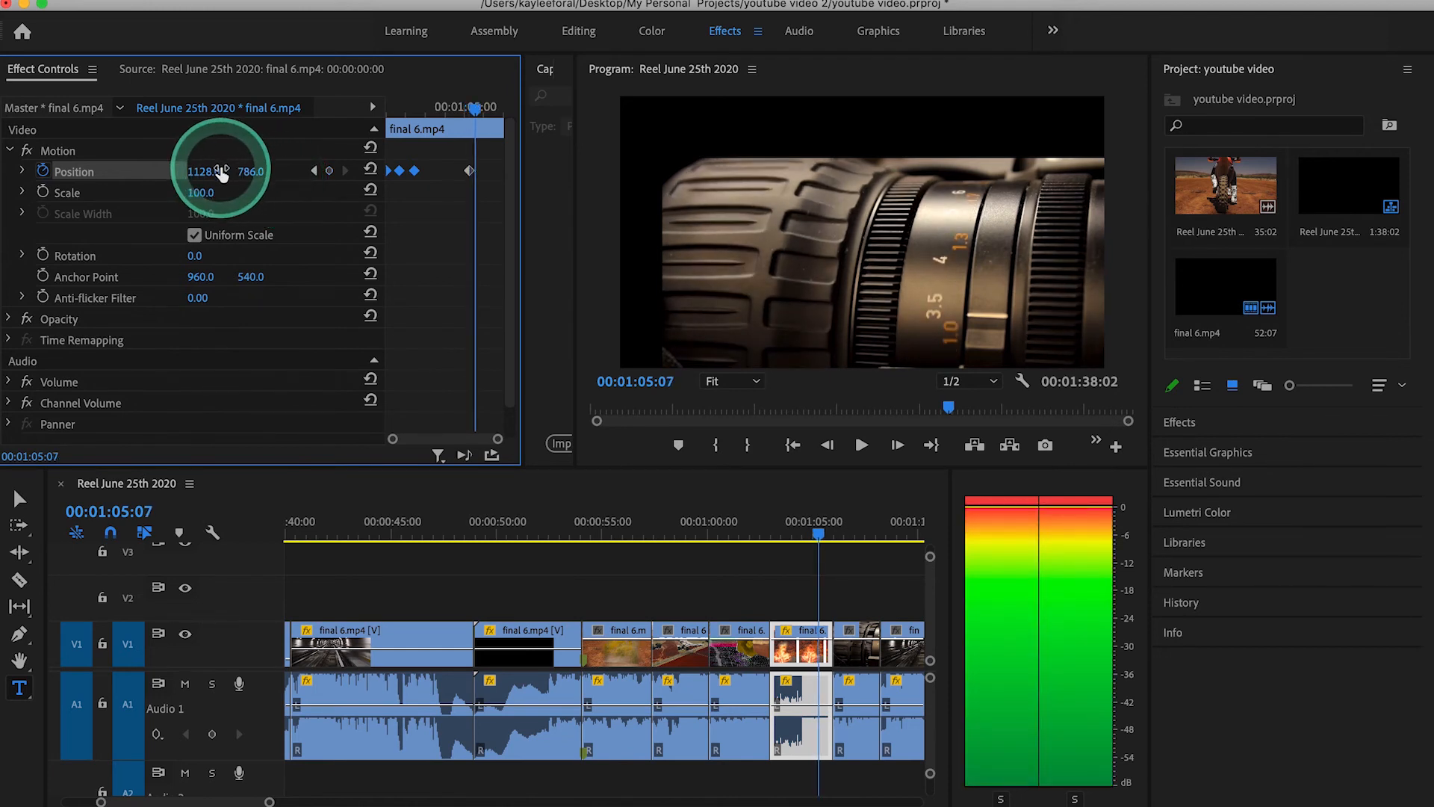
click(221, 174)
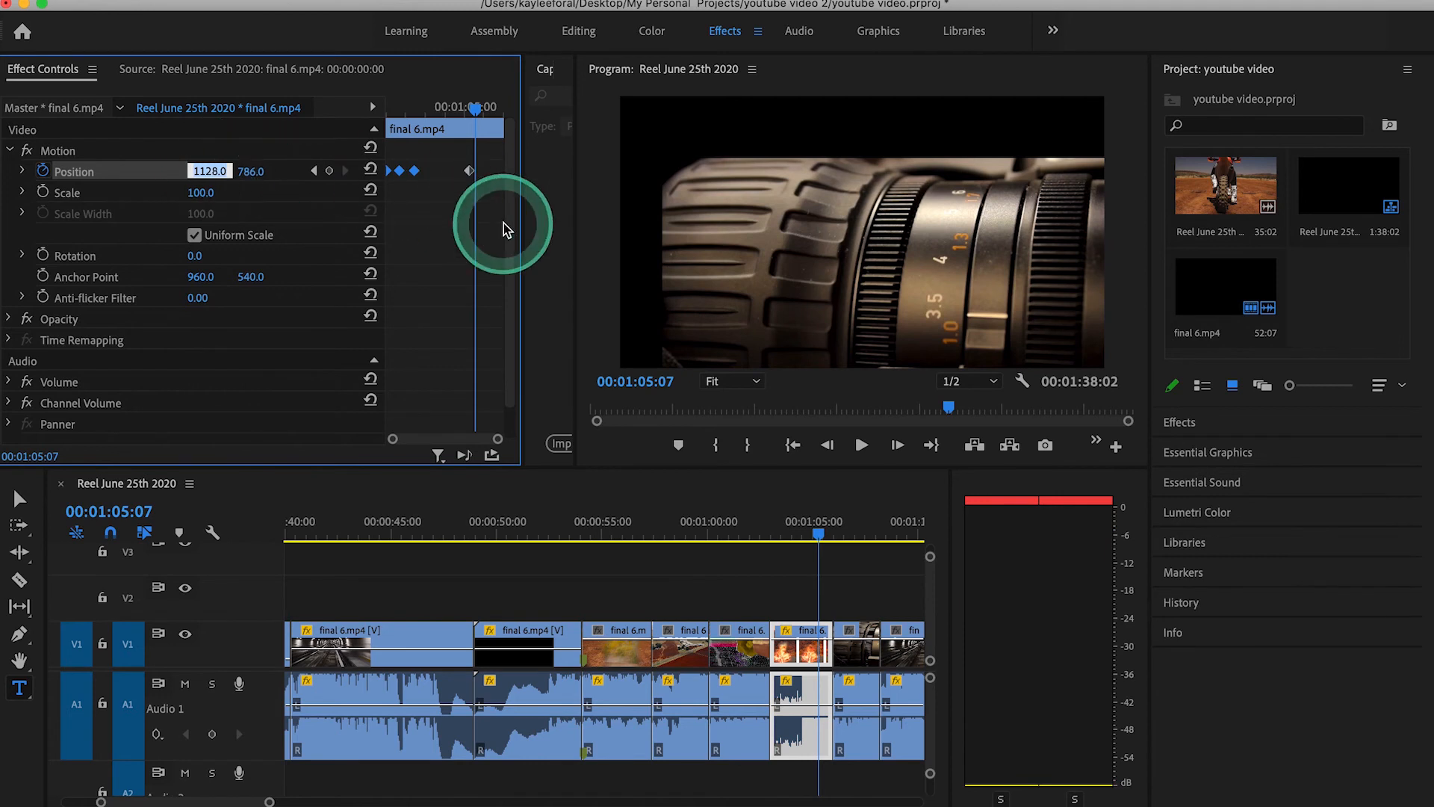
text(9)
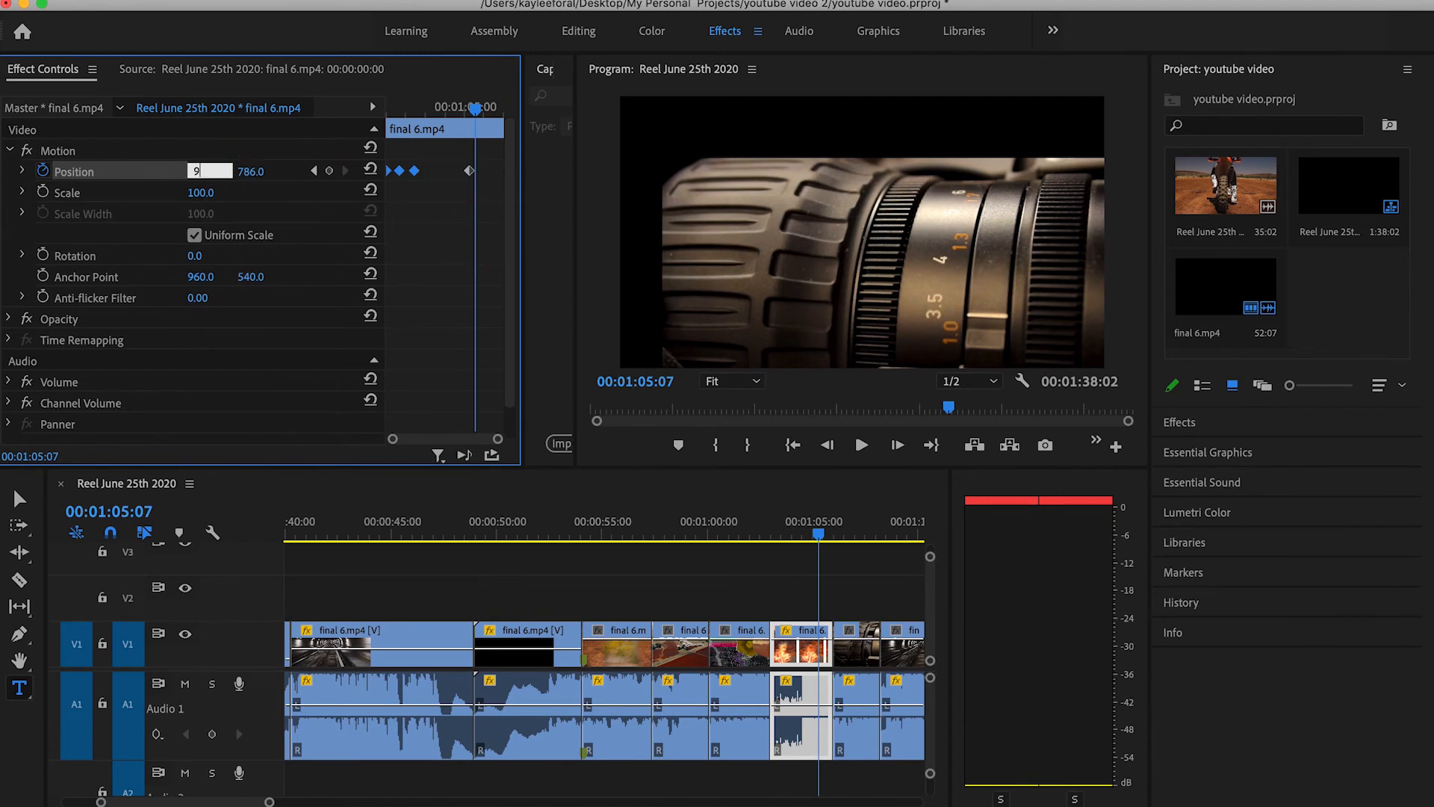
text(60)
key(Tab)
text(540)
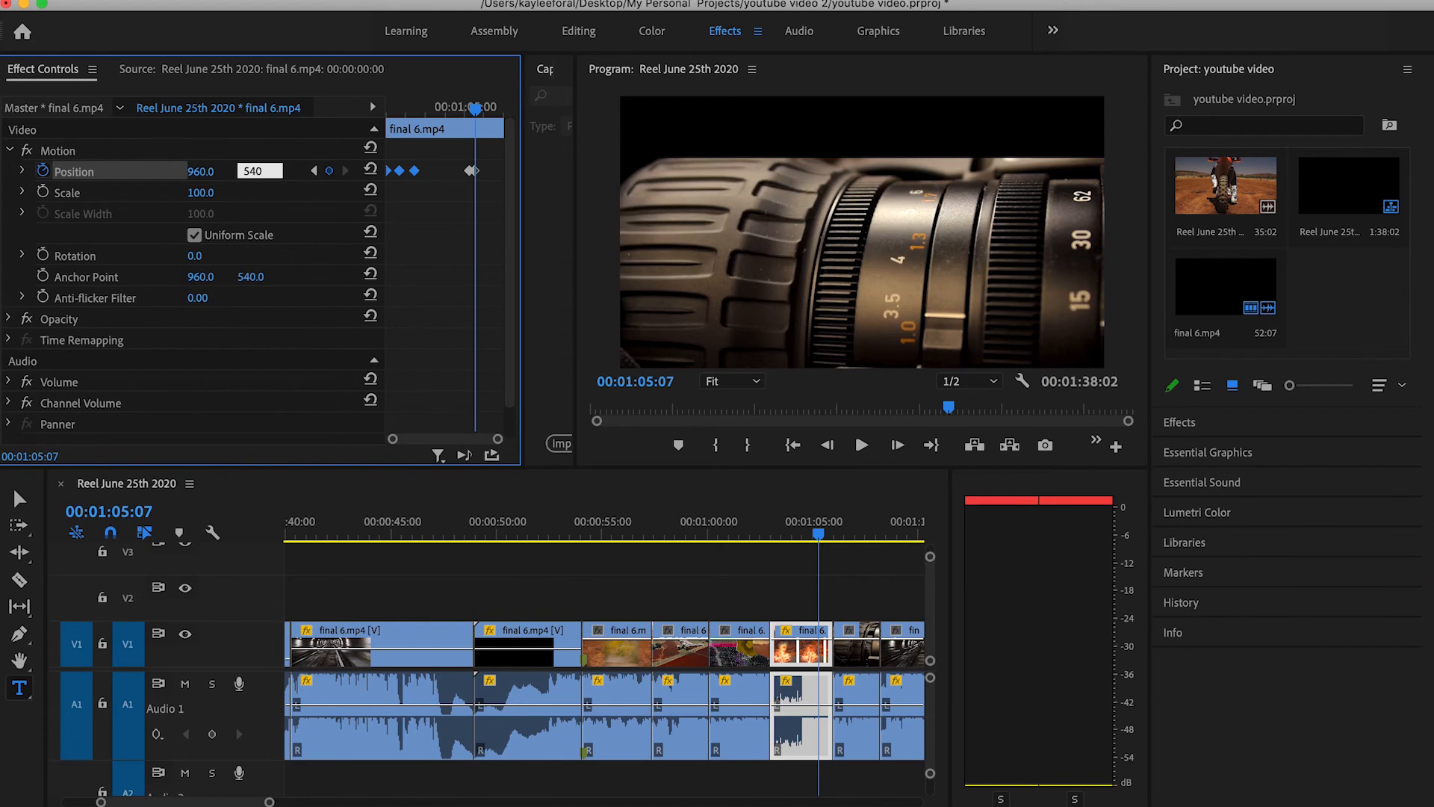
key(Return)
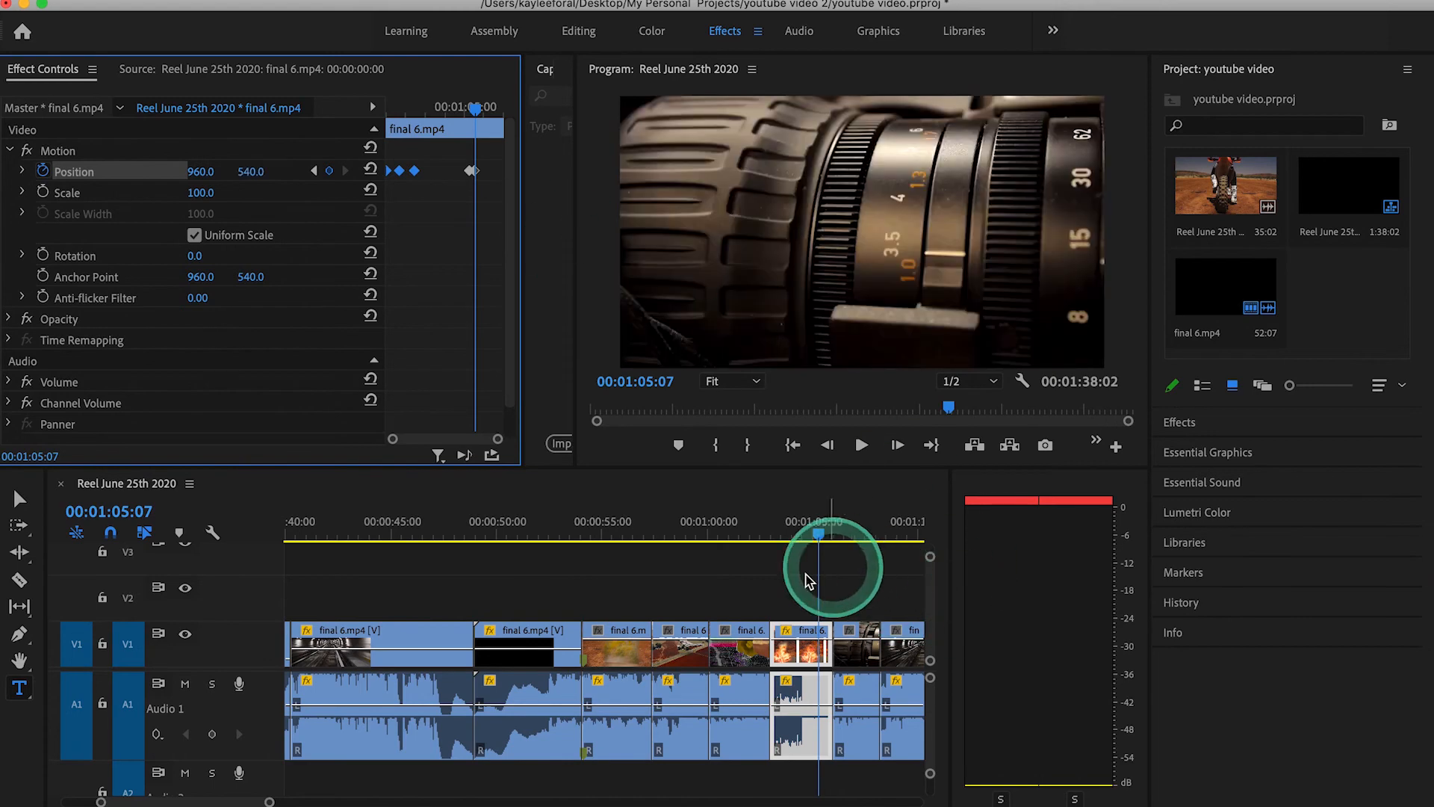
Play the sequence from just before the campfire clip to preview its return to the centred position
drag(817, 537, 757, 530)
key(space)
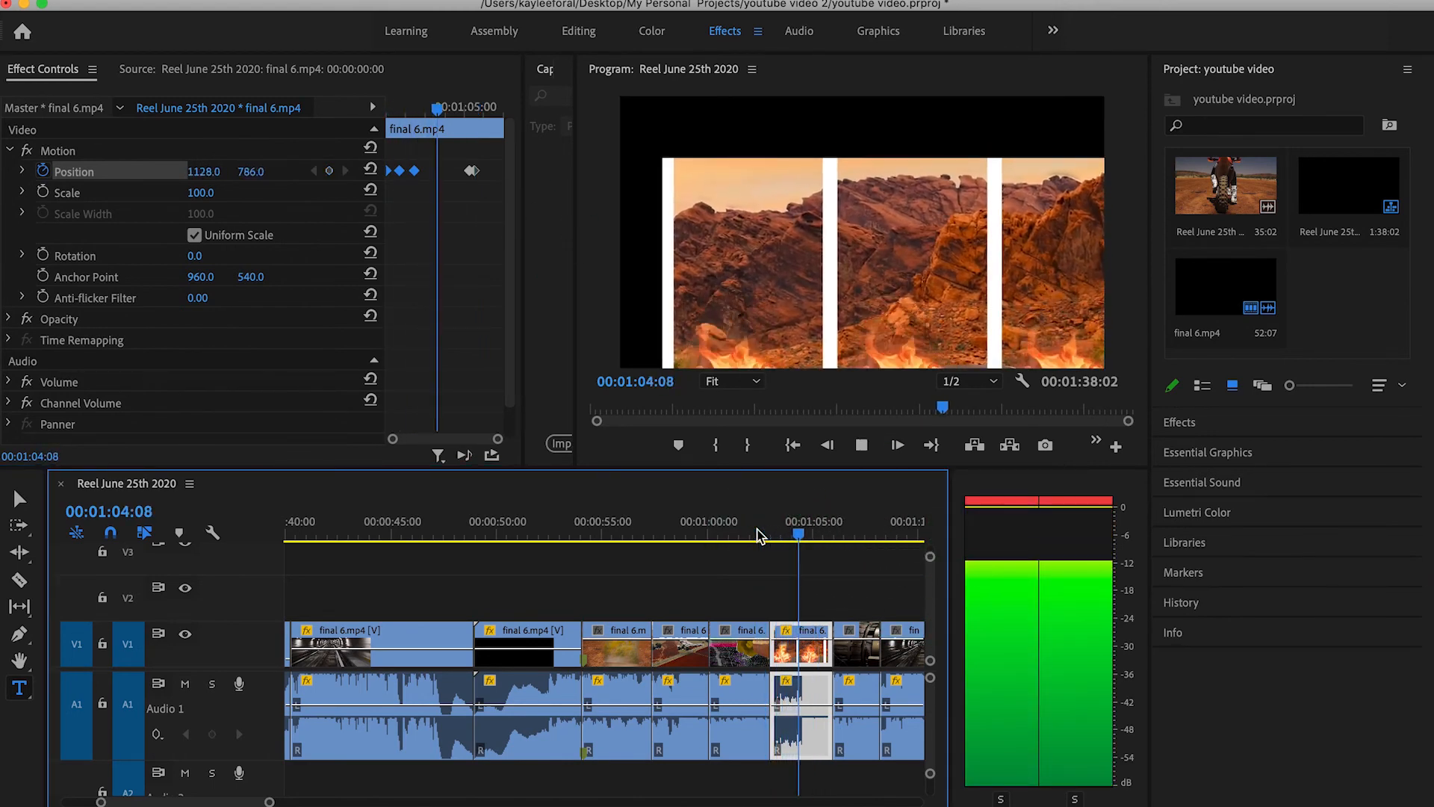
key(space)
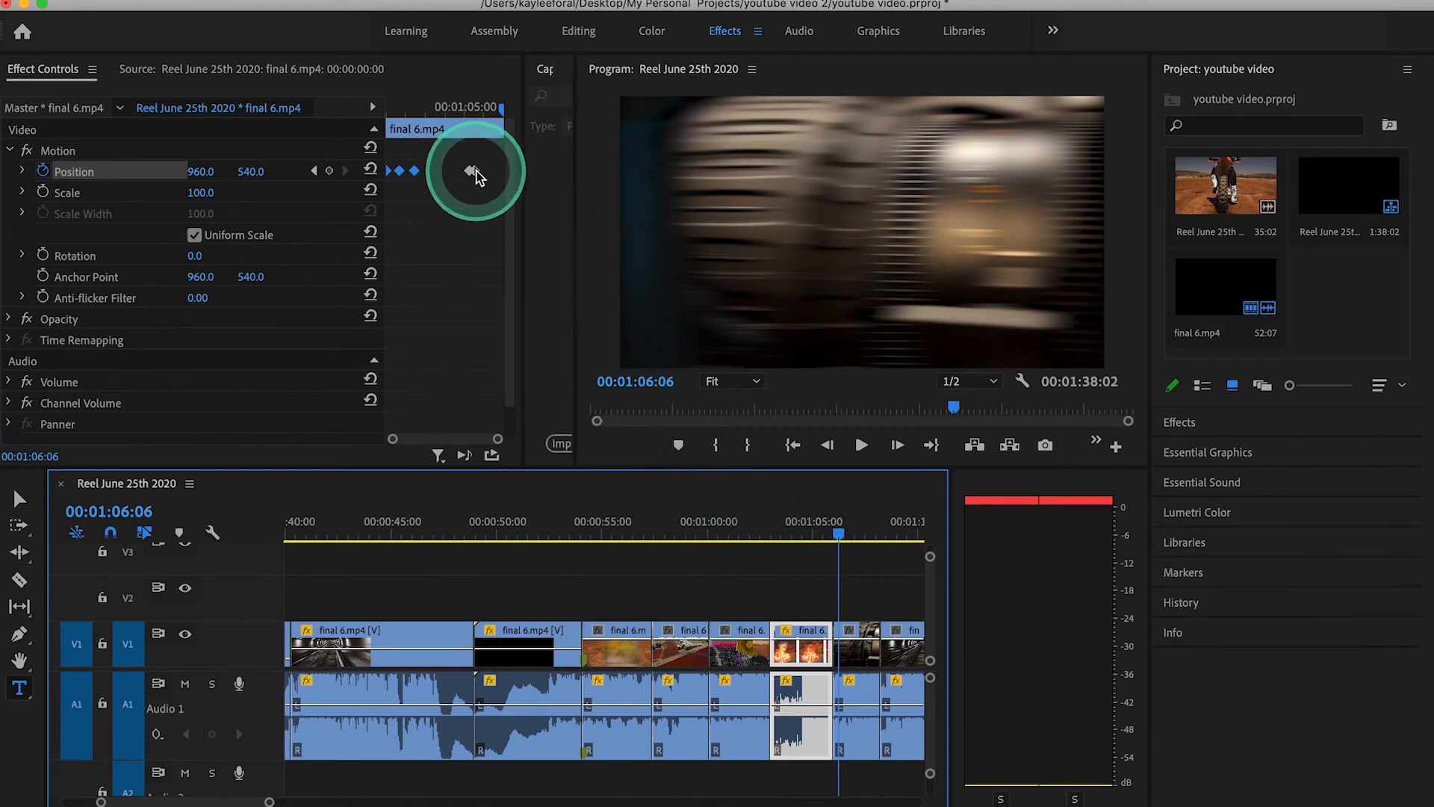
Move the campfire clip's last Position keyframe to 00:01:05:15 and replay the clip from its start
drag(477, 172, 490, 174)
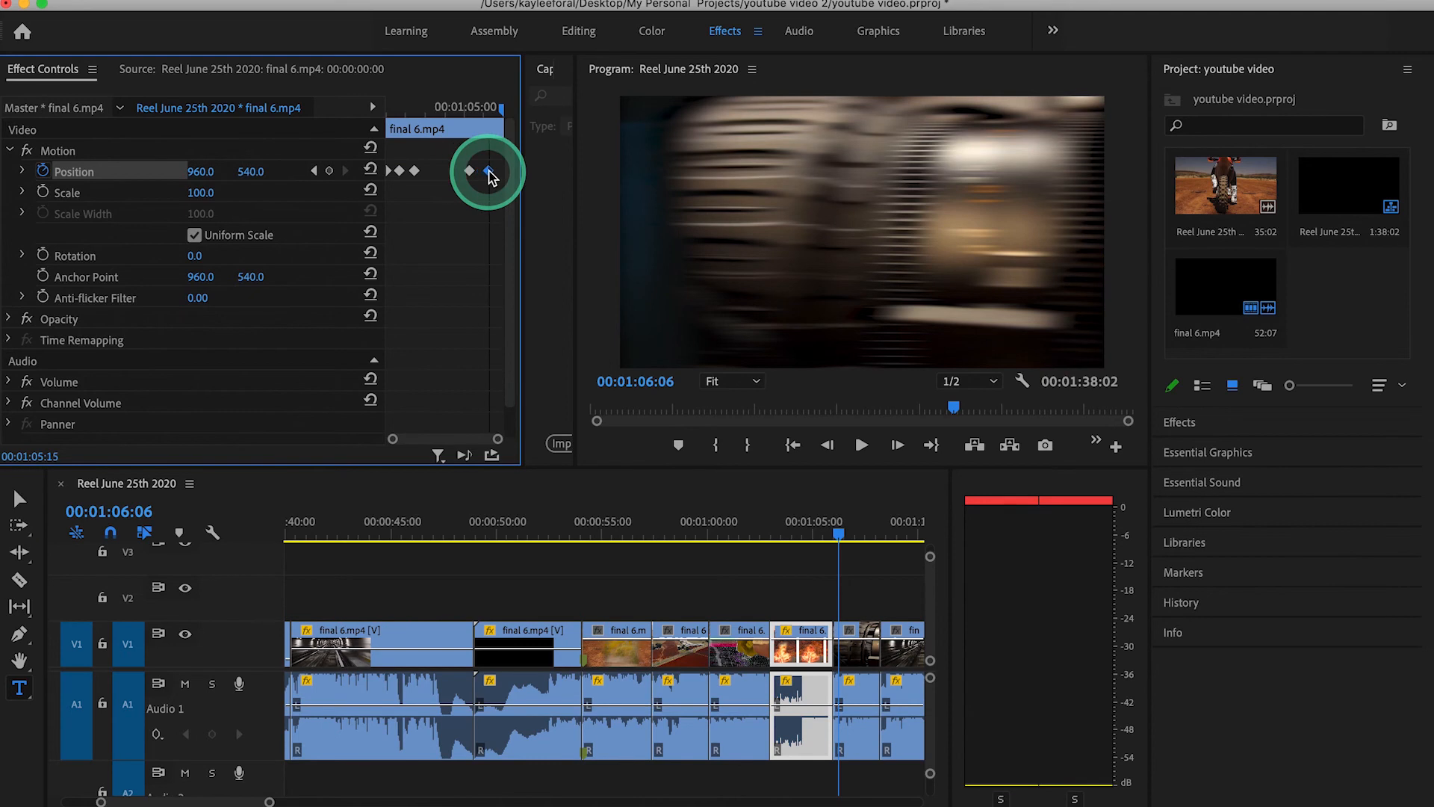
click(489, 174)
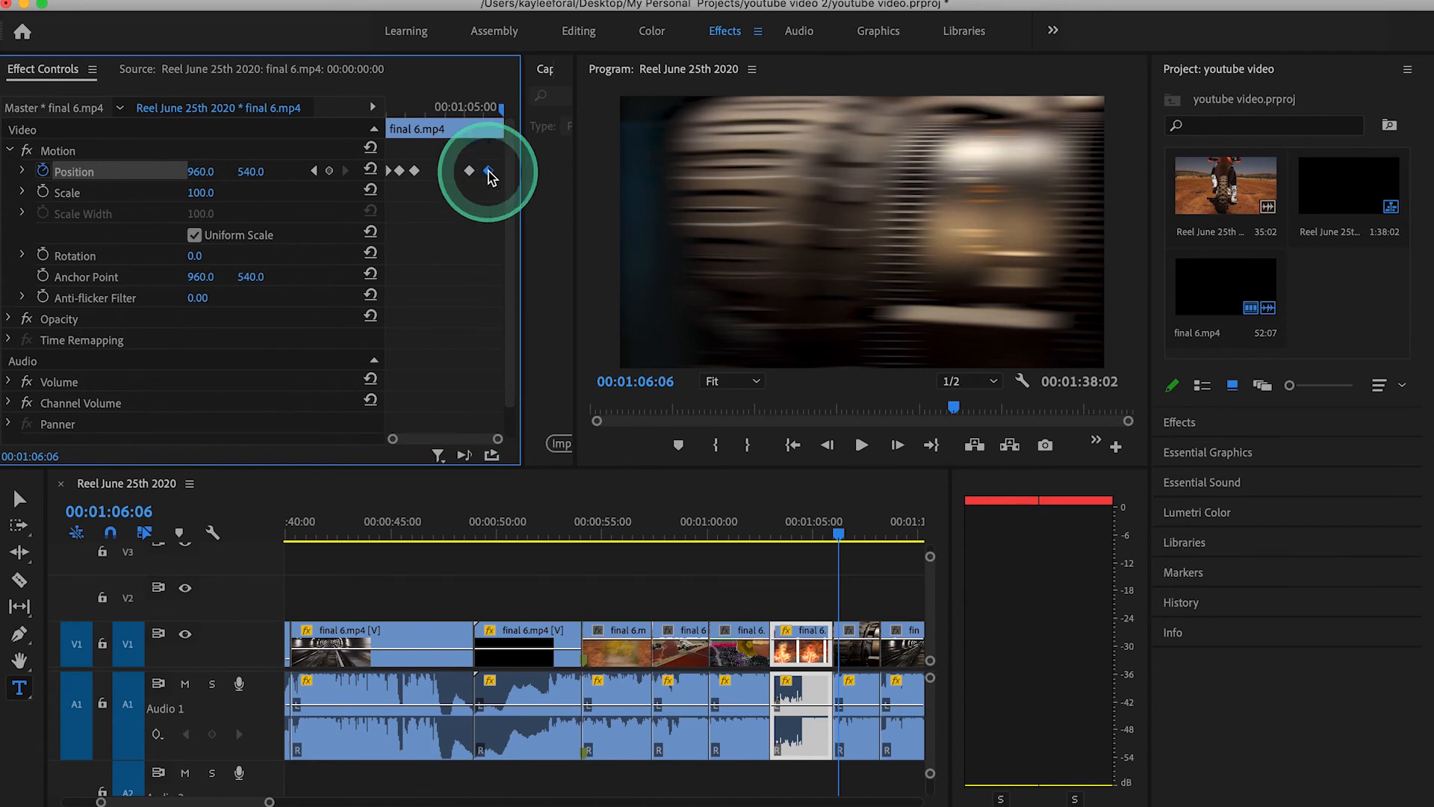
click(461, 107)
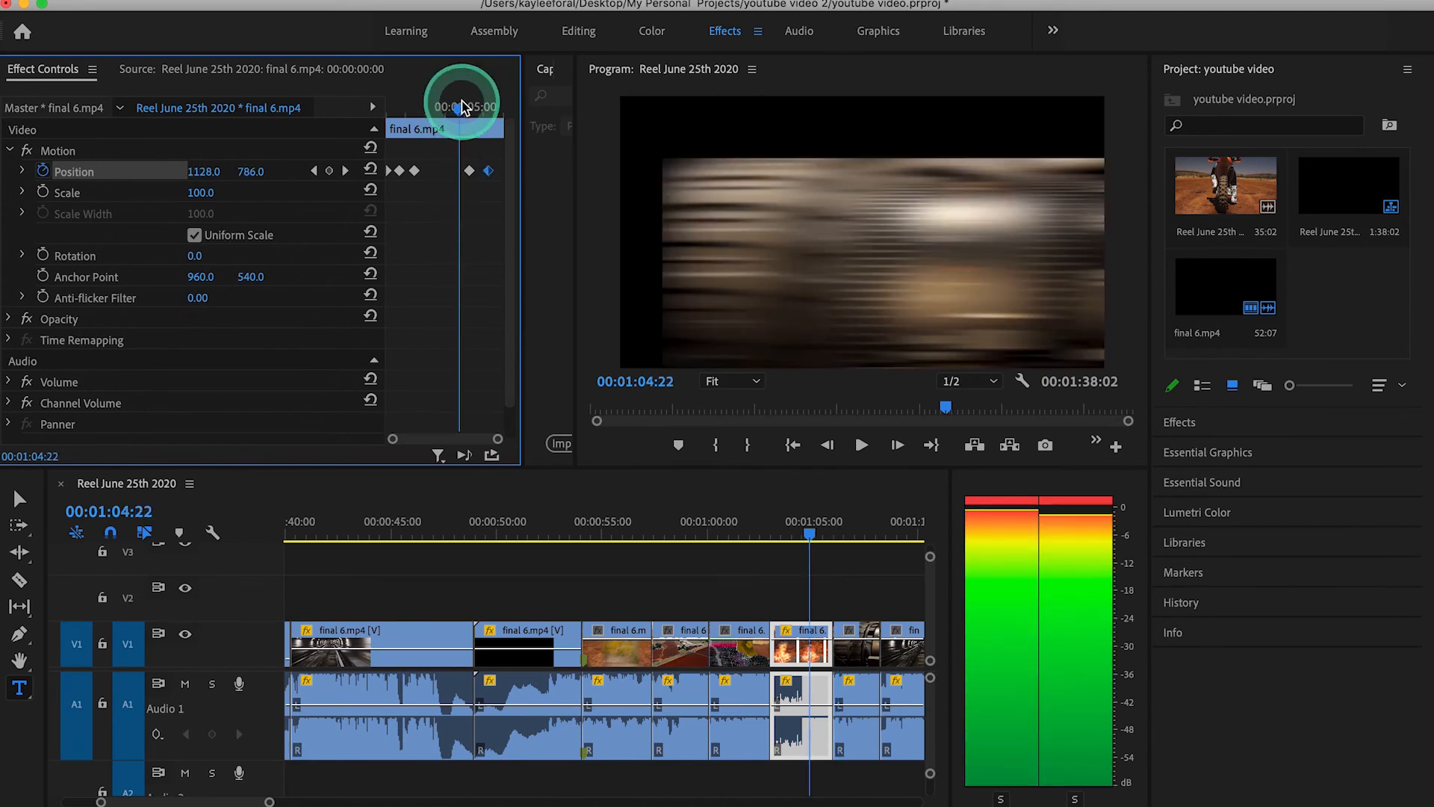
drag(461, 107, 385, 107)
key(space)
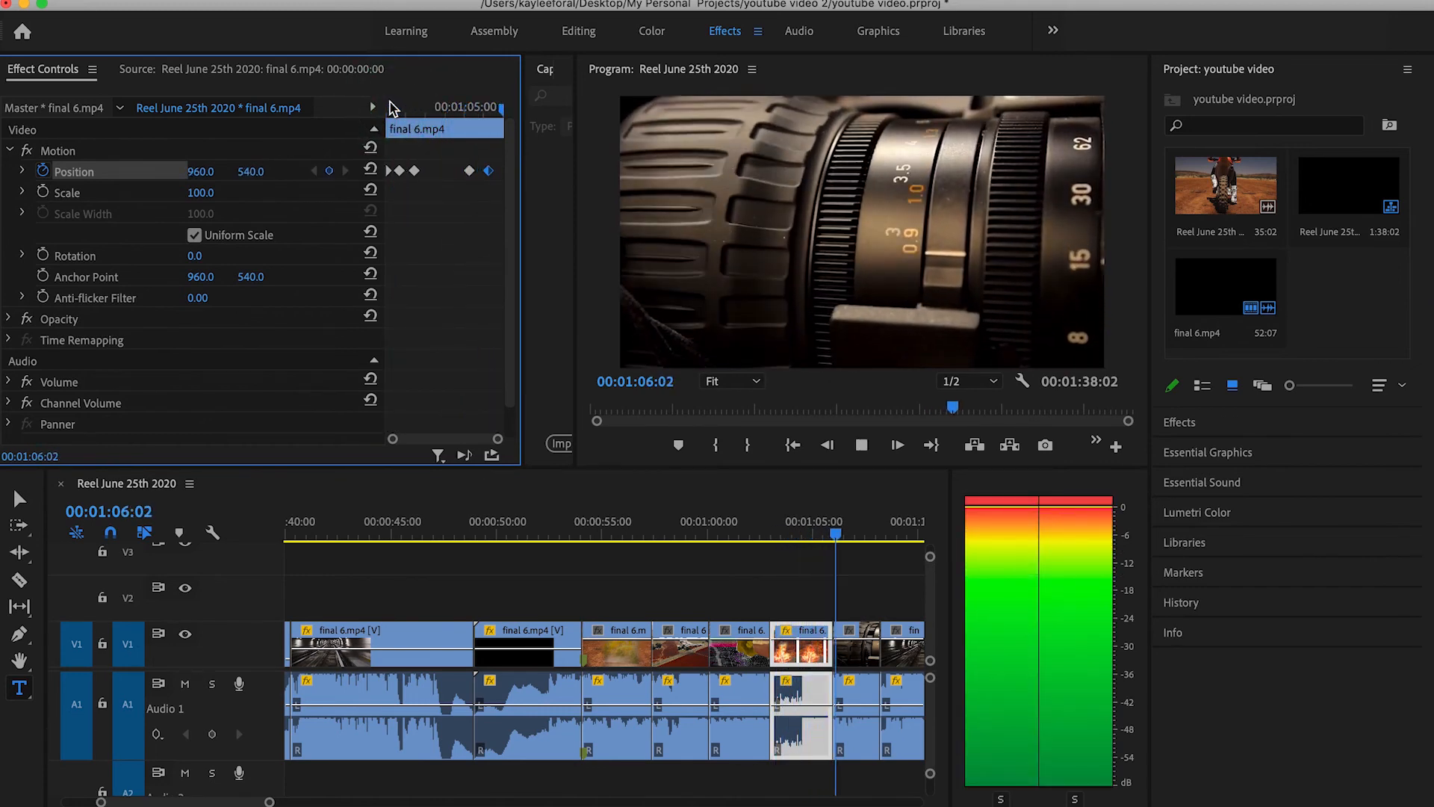
key(space)
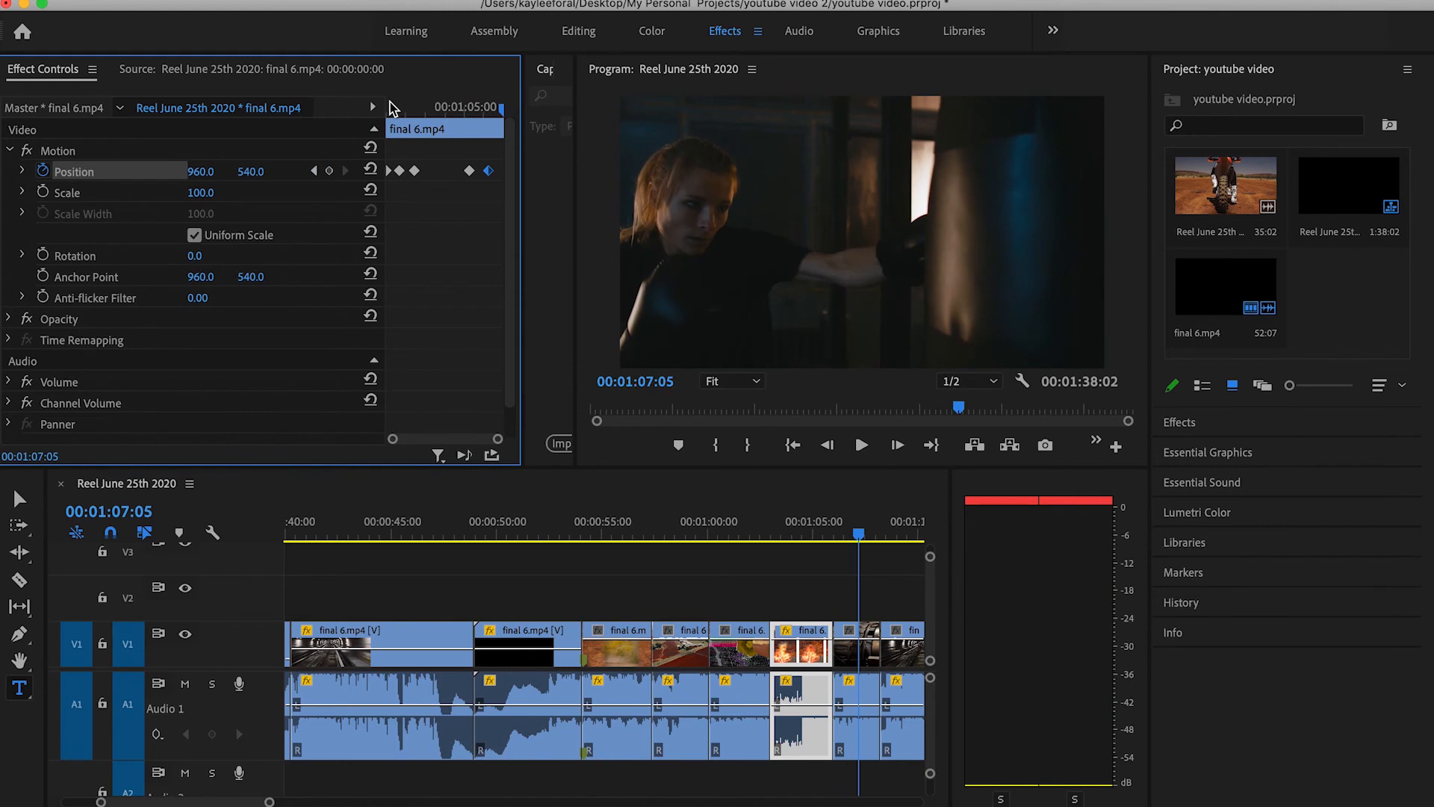
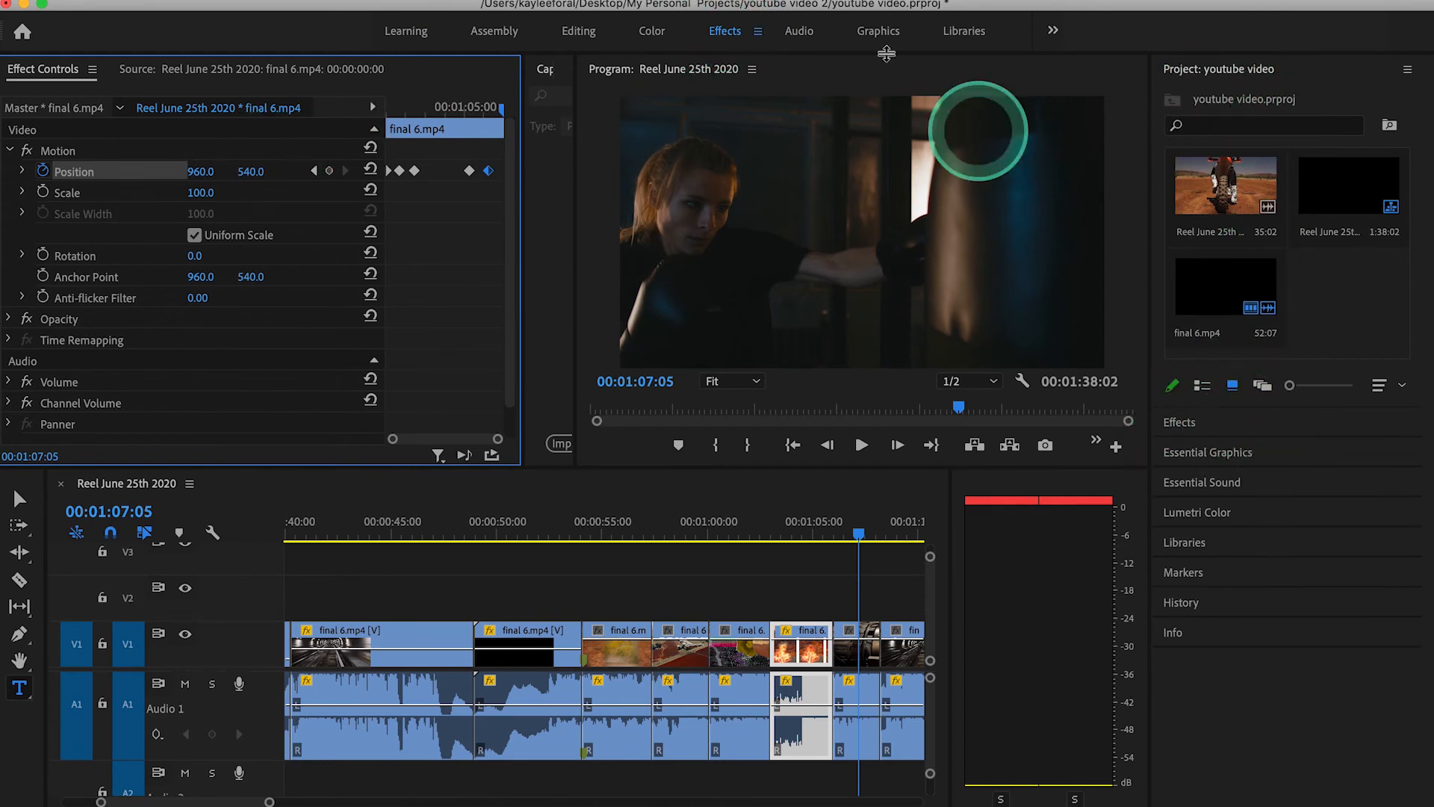
Show the Effects panel and expand its Video Effects category
click(599, 2)
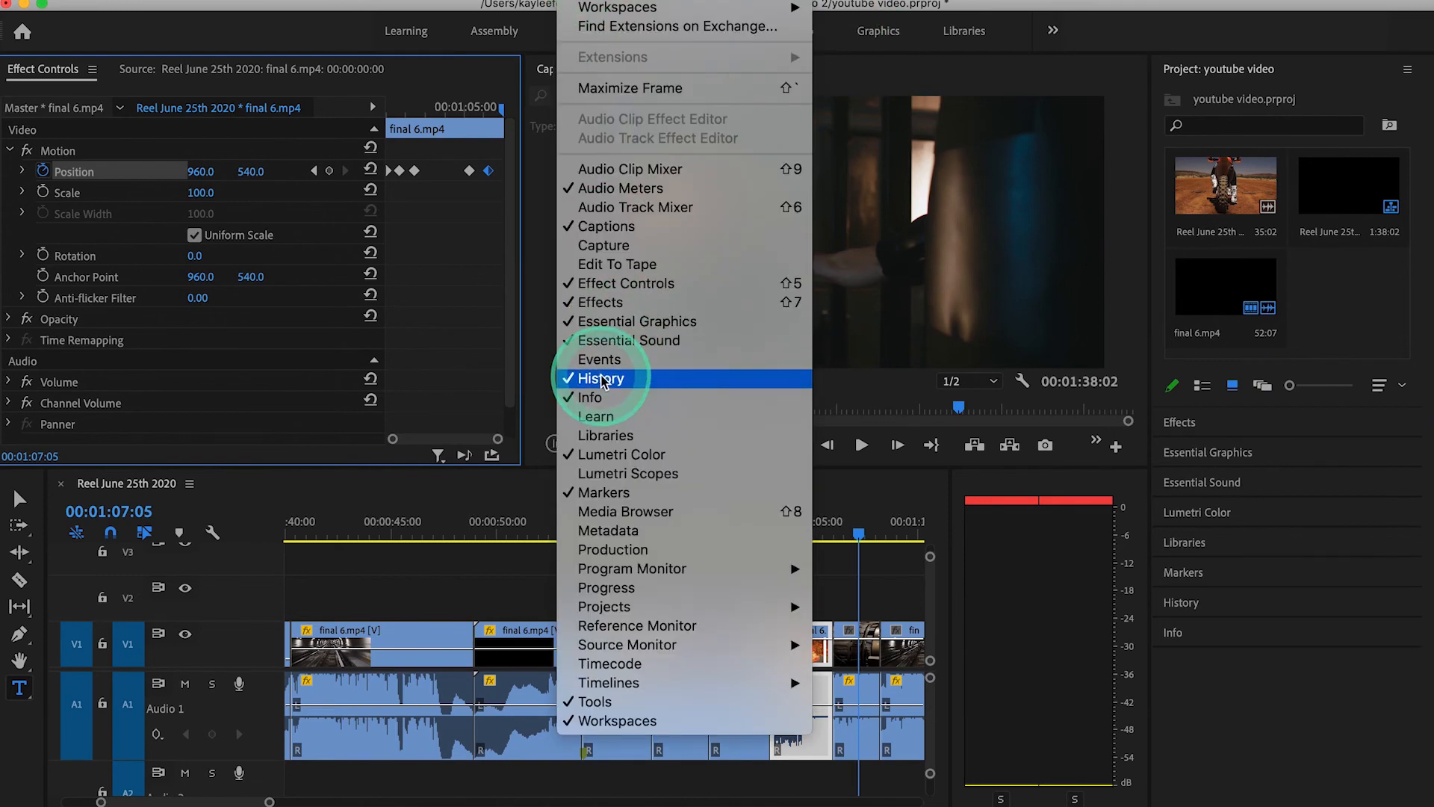
click(599, 303)
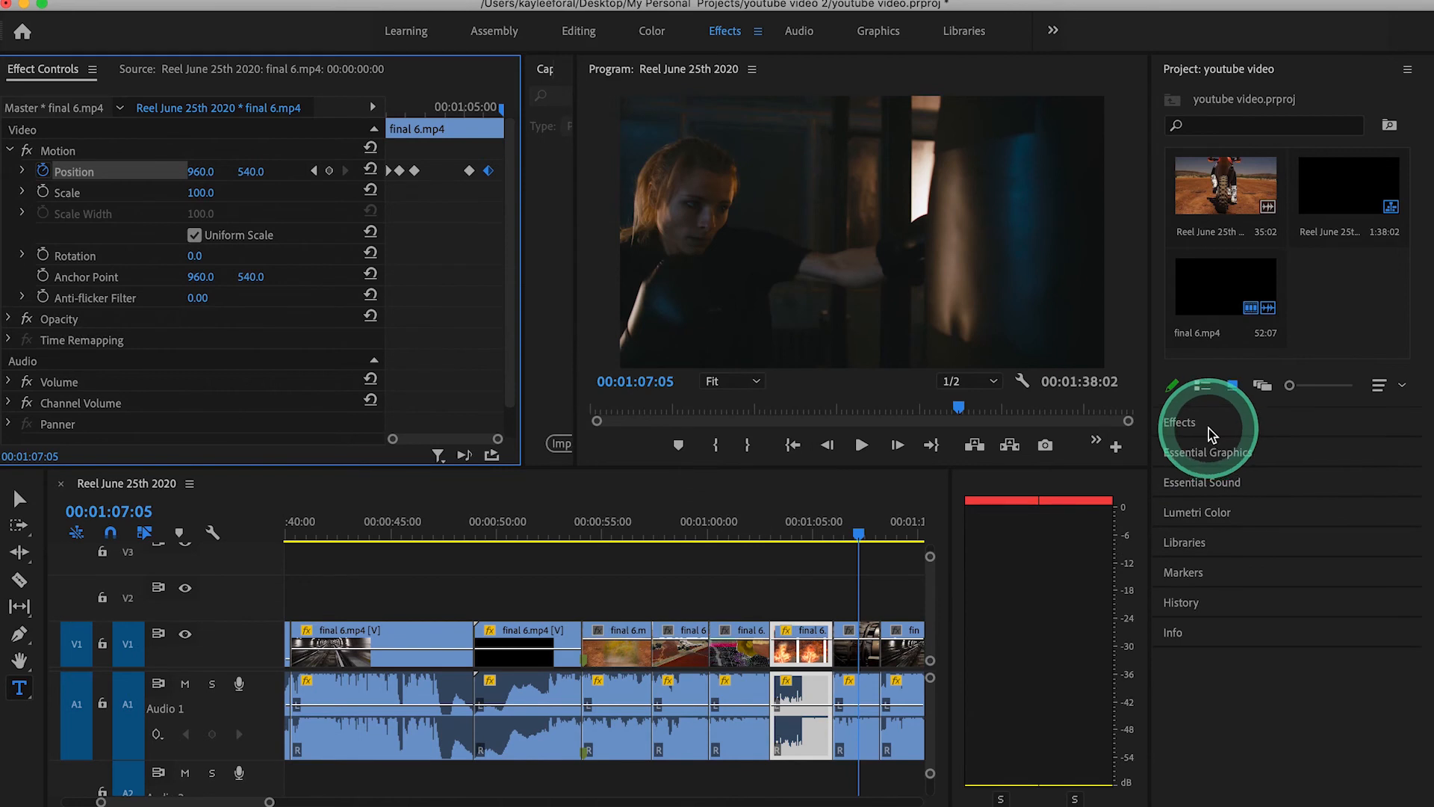
click(1211, 430)
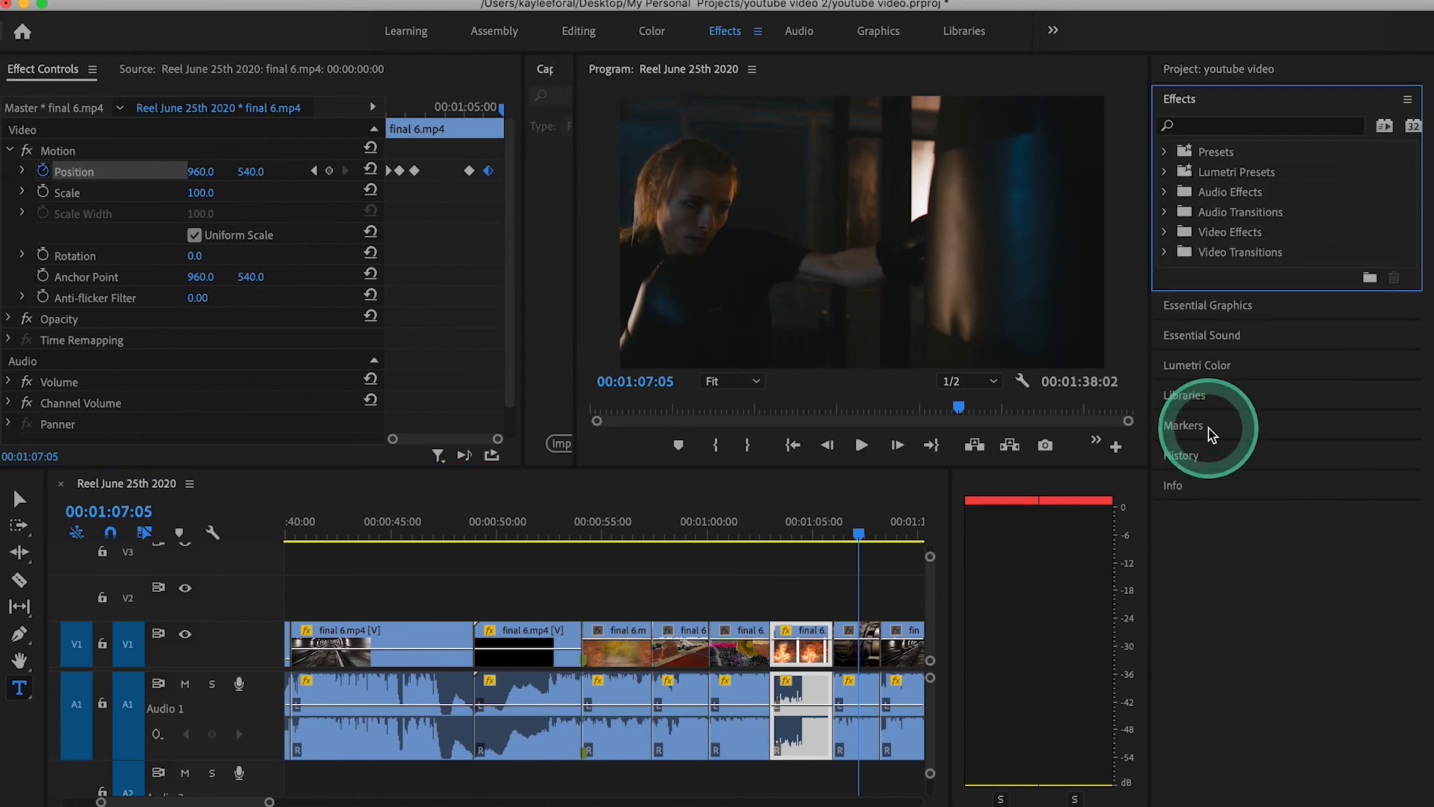
click(1190, 127)
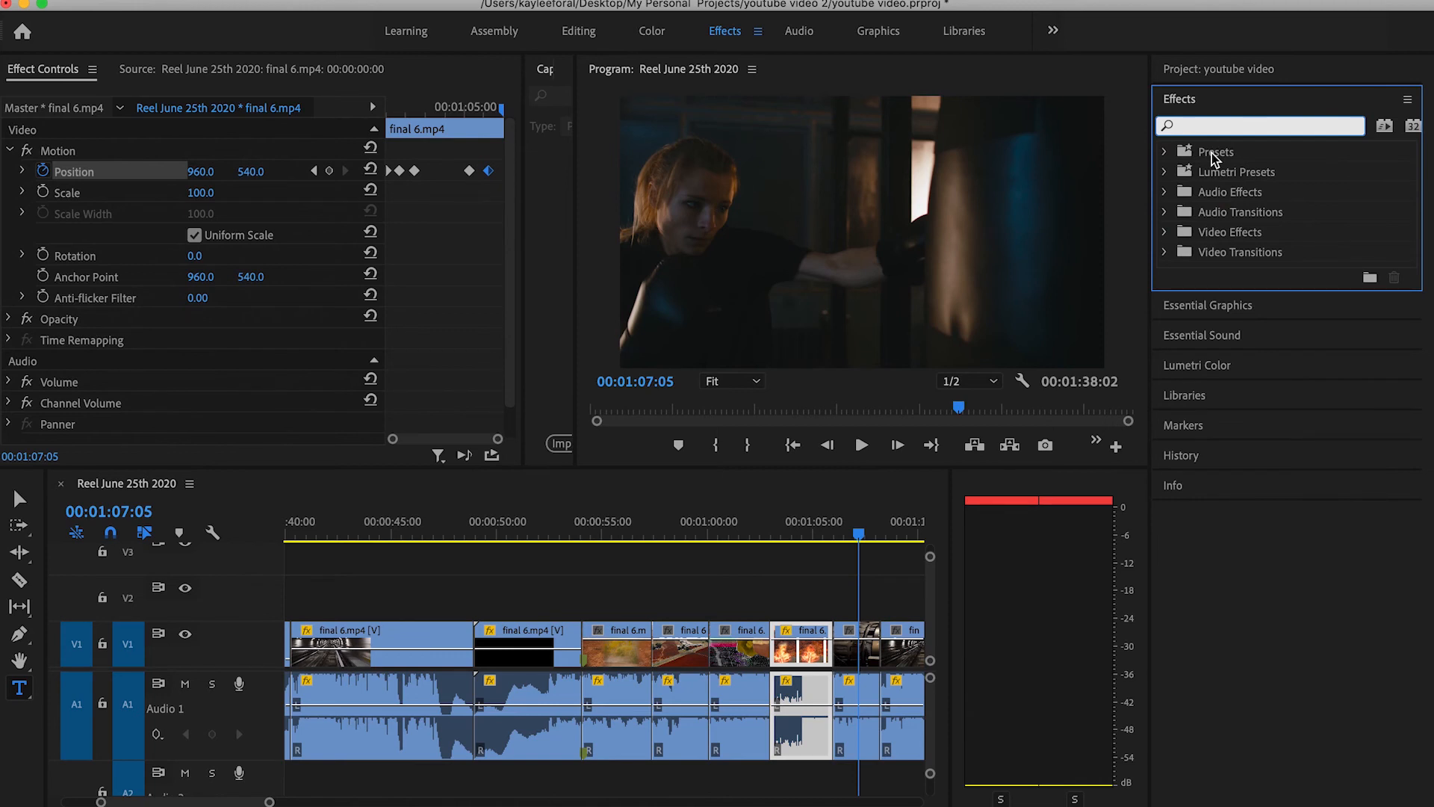
click(1213, 238)
double_click(1213, 238)
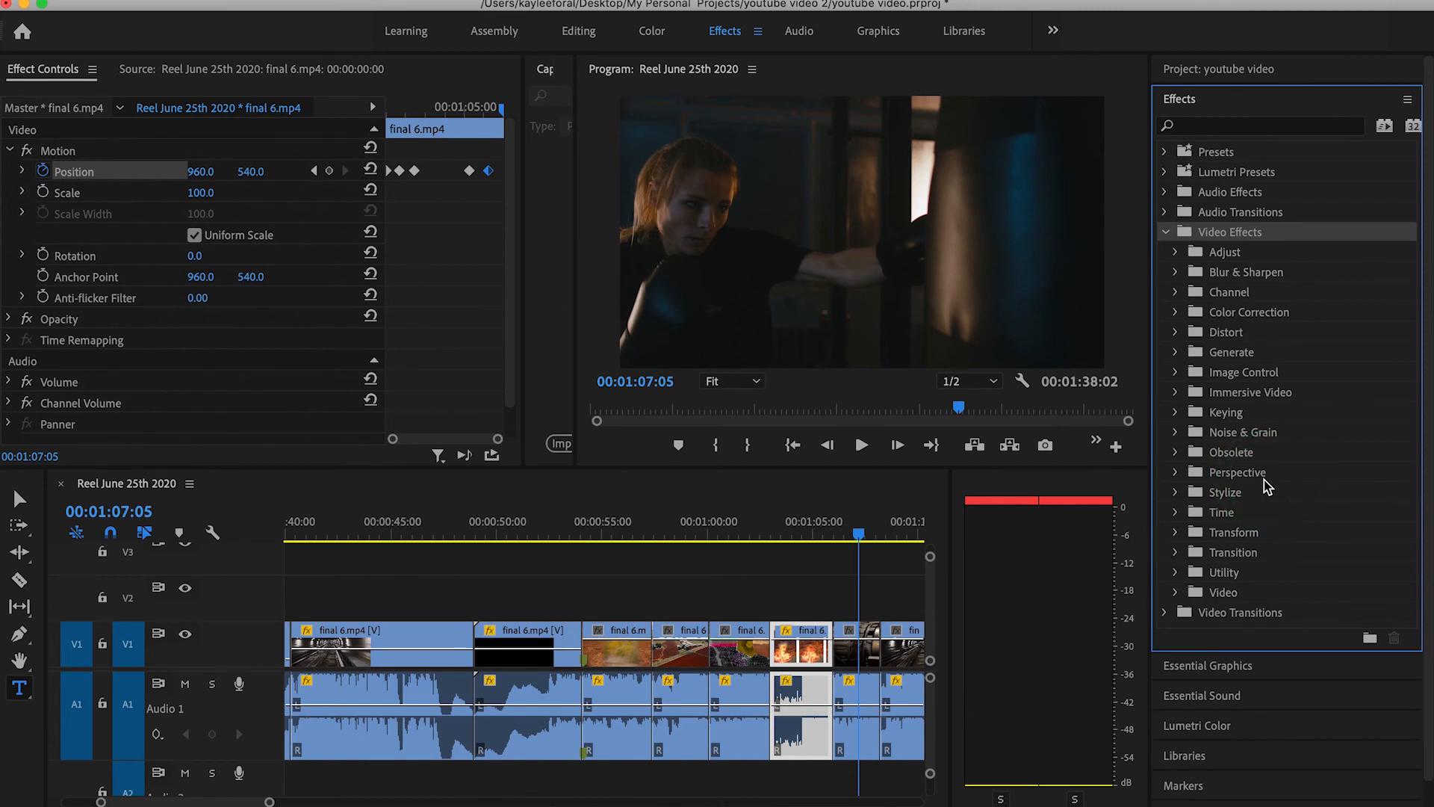
Apply the Wave Warp effect from the Distort category to the boxing clip right after the campfire clip, and bring its settings into view
click(1230, 334)
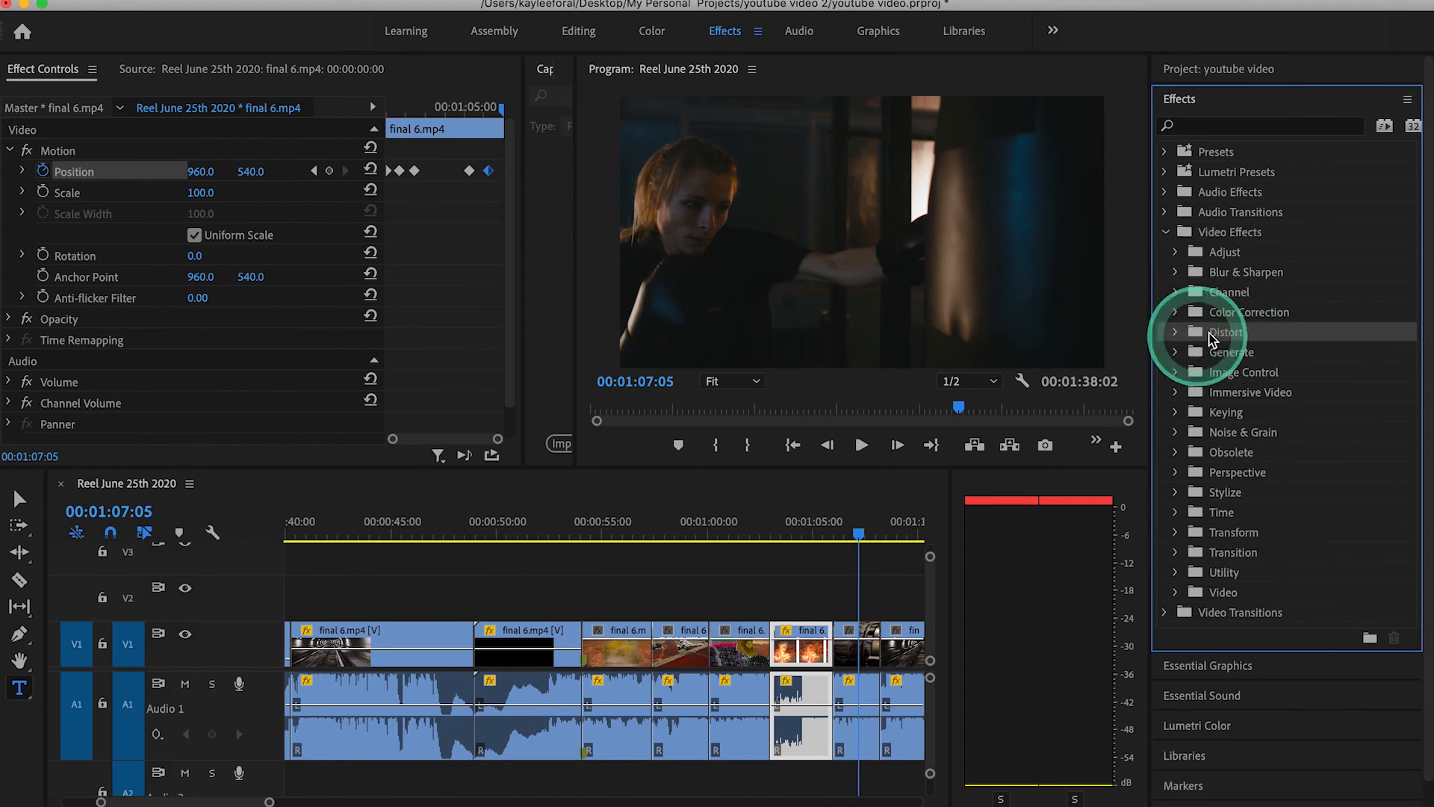
click(1177, 334)
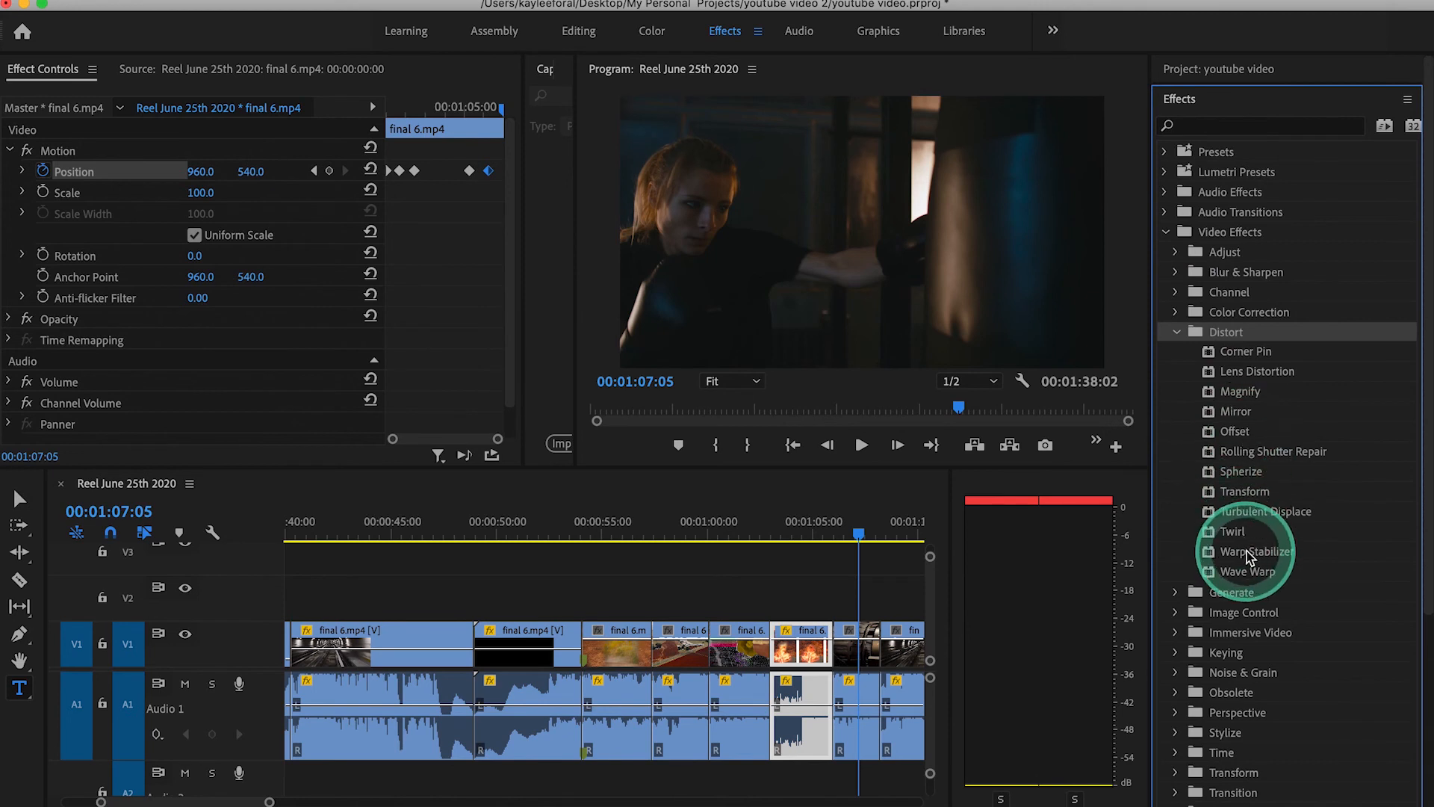
drag(1275, 569, 862, 632)
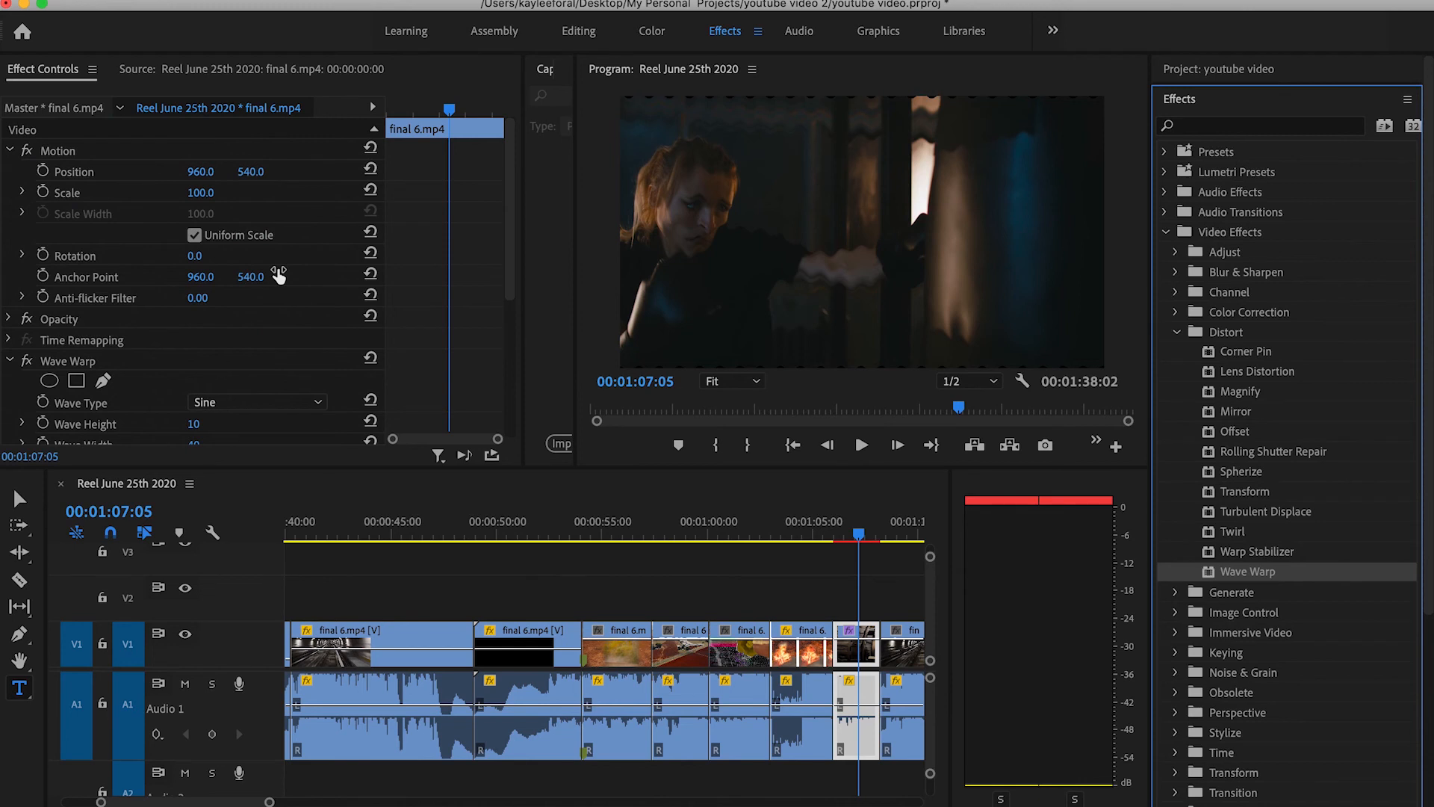
scroll(279, 274, down, 5)
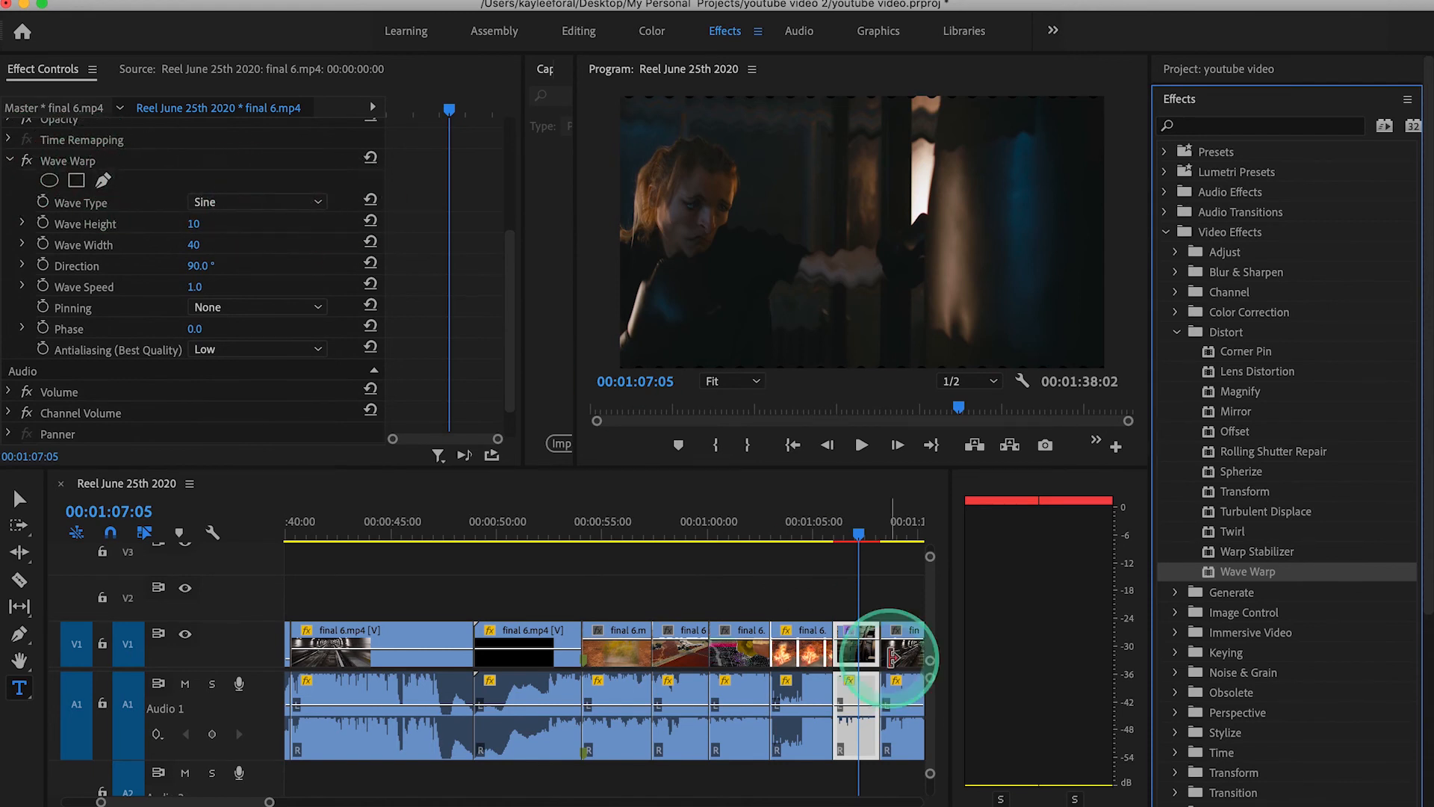
Play the boxing clip from its start to preview the Wave Warp effect
drag(843, 539, 830, 532)
key(space)
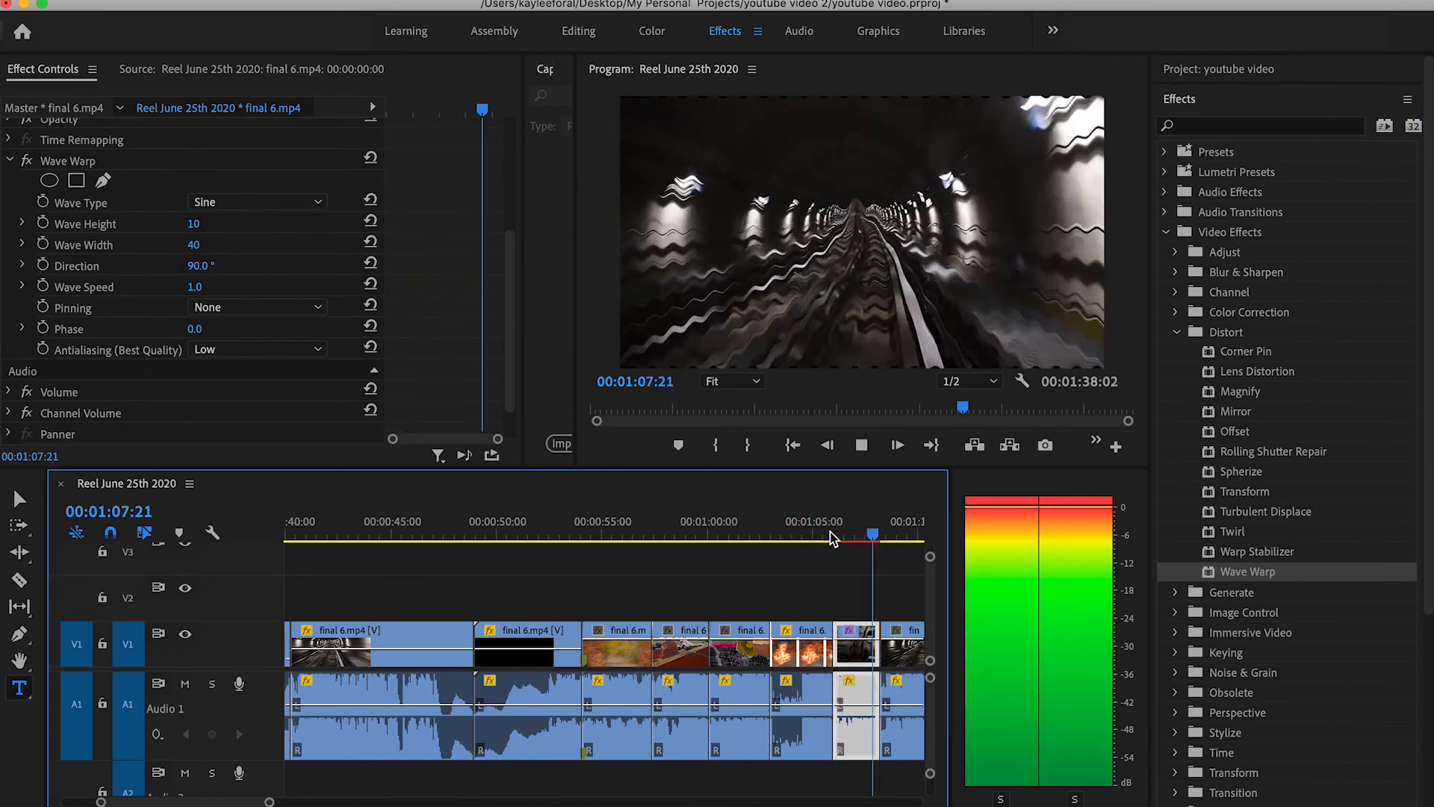
key(space)
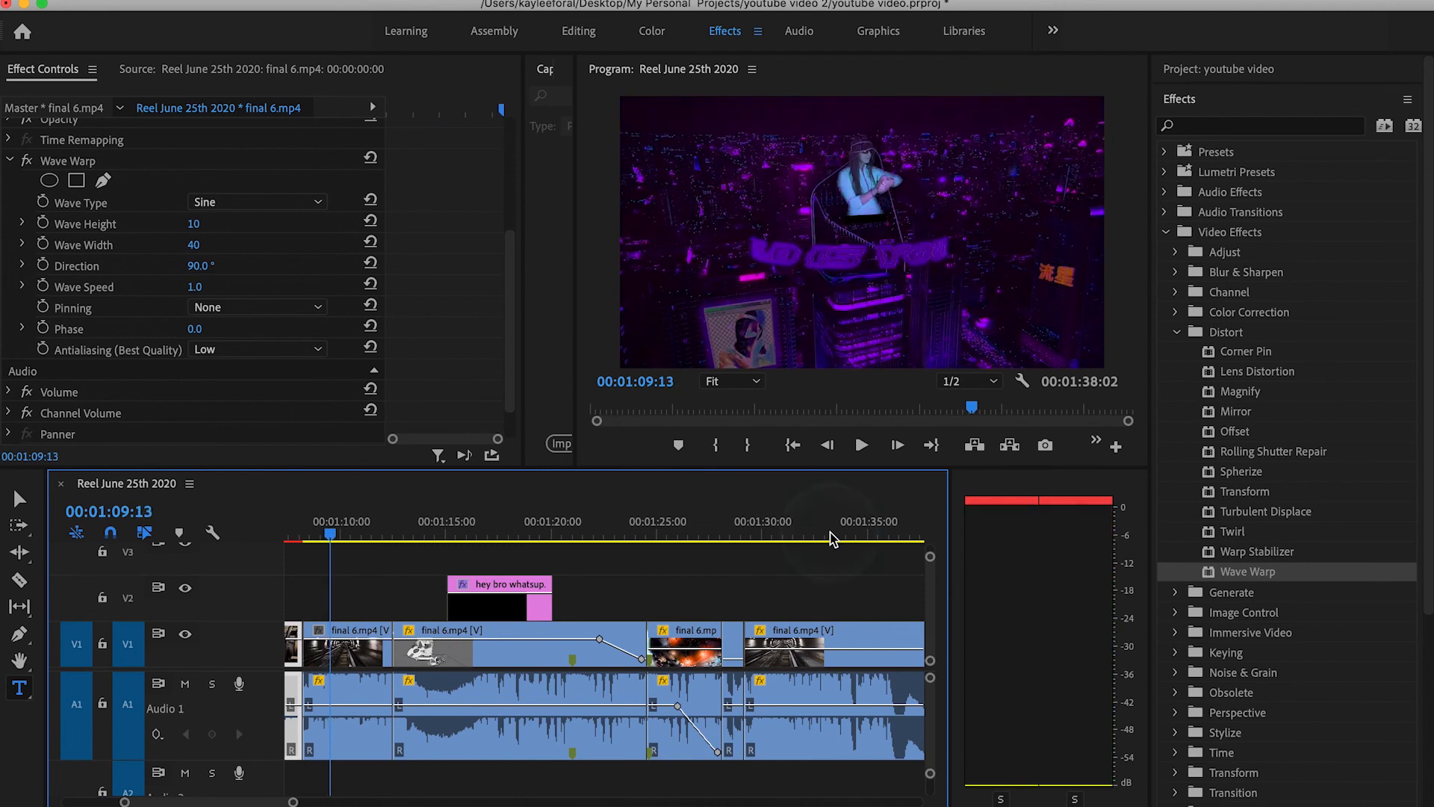
With the playhead at 00:01:06:20 in the boxing clip, try Sawtooth as Wave Warp's Wave Type and settle on Noise
scroll(414, 501, up, 3)
click(393, 522)
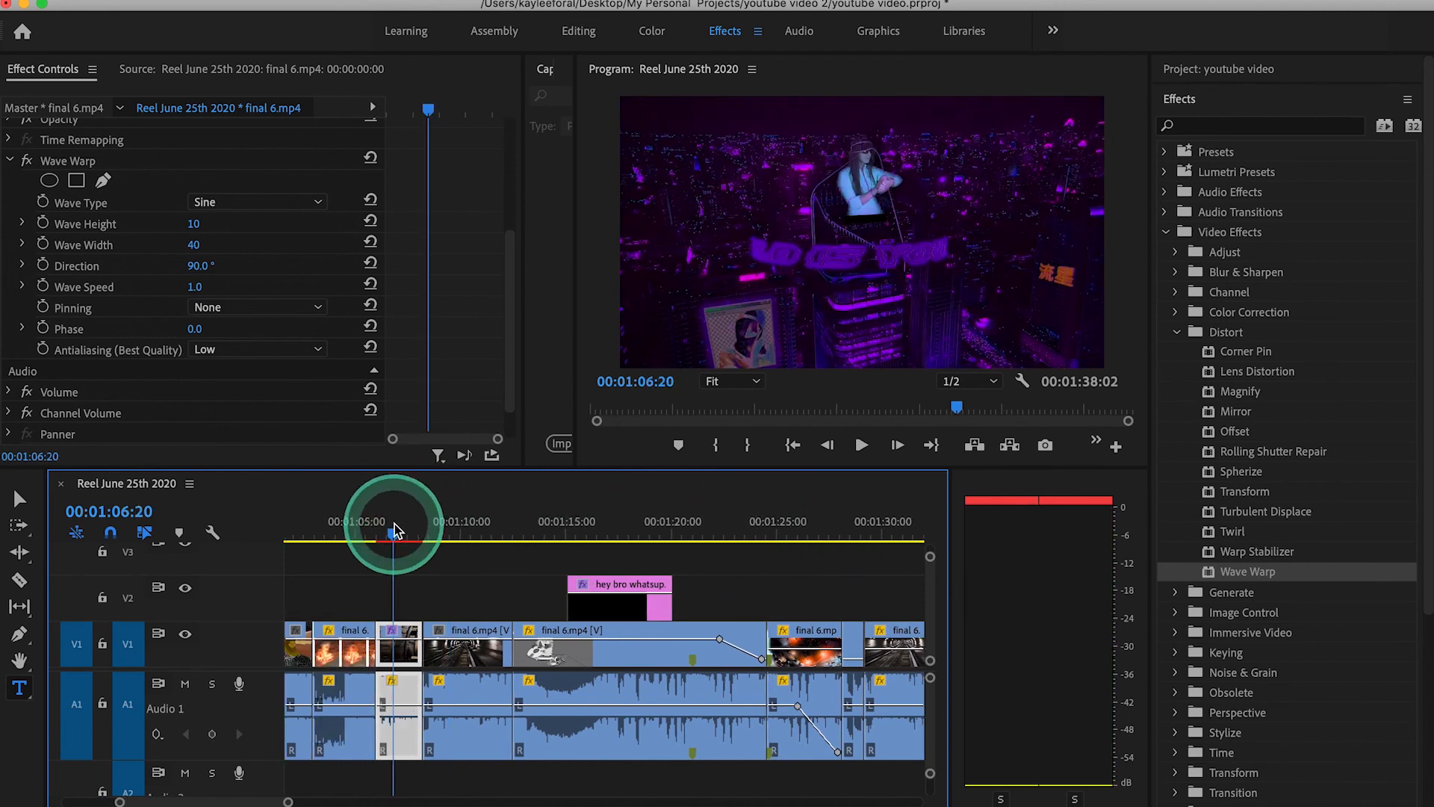
click(224, 200)
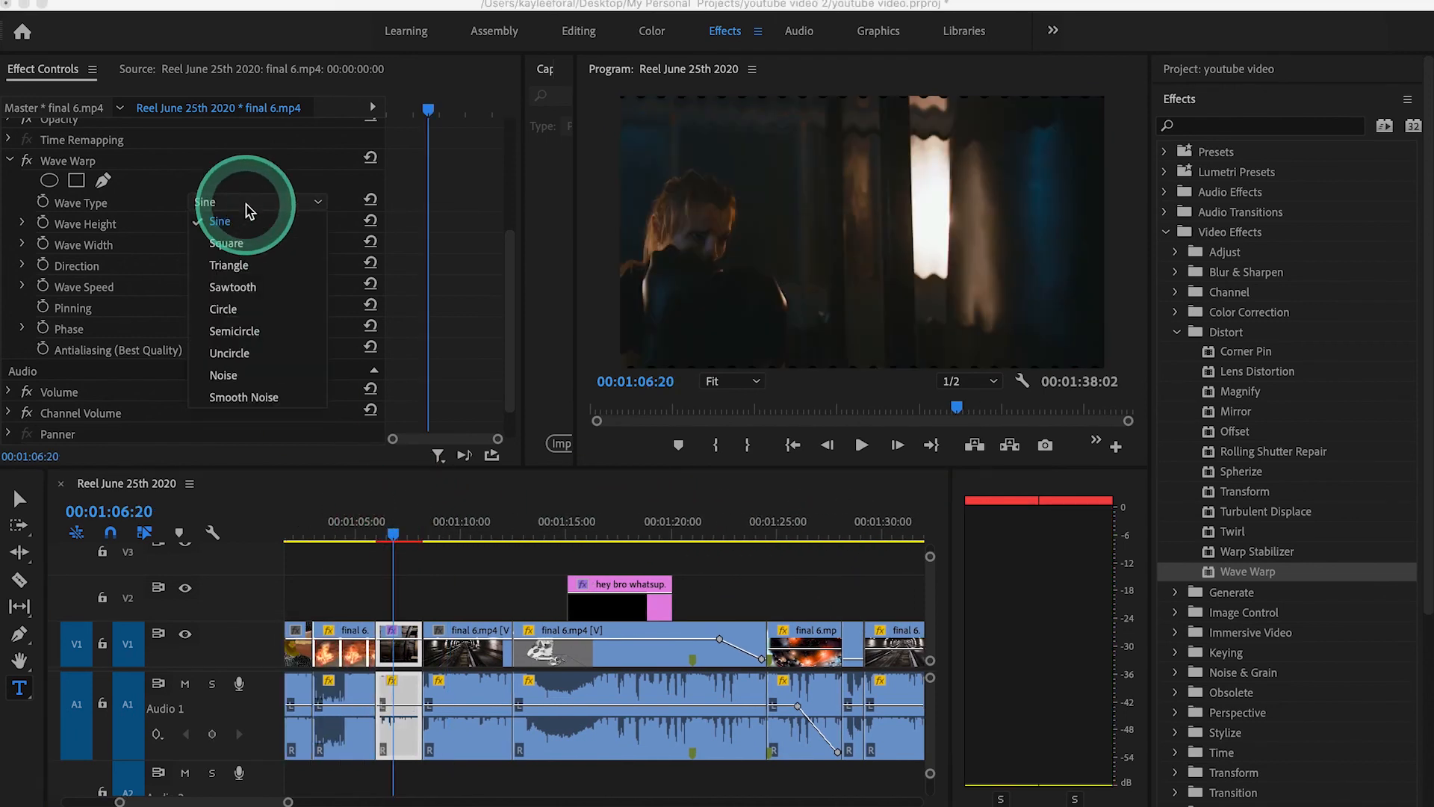
click(234, 289)
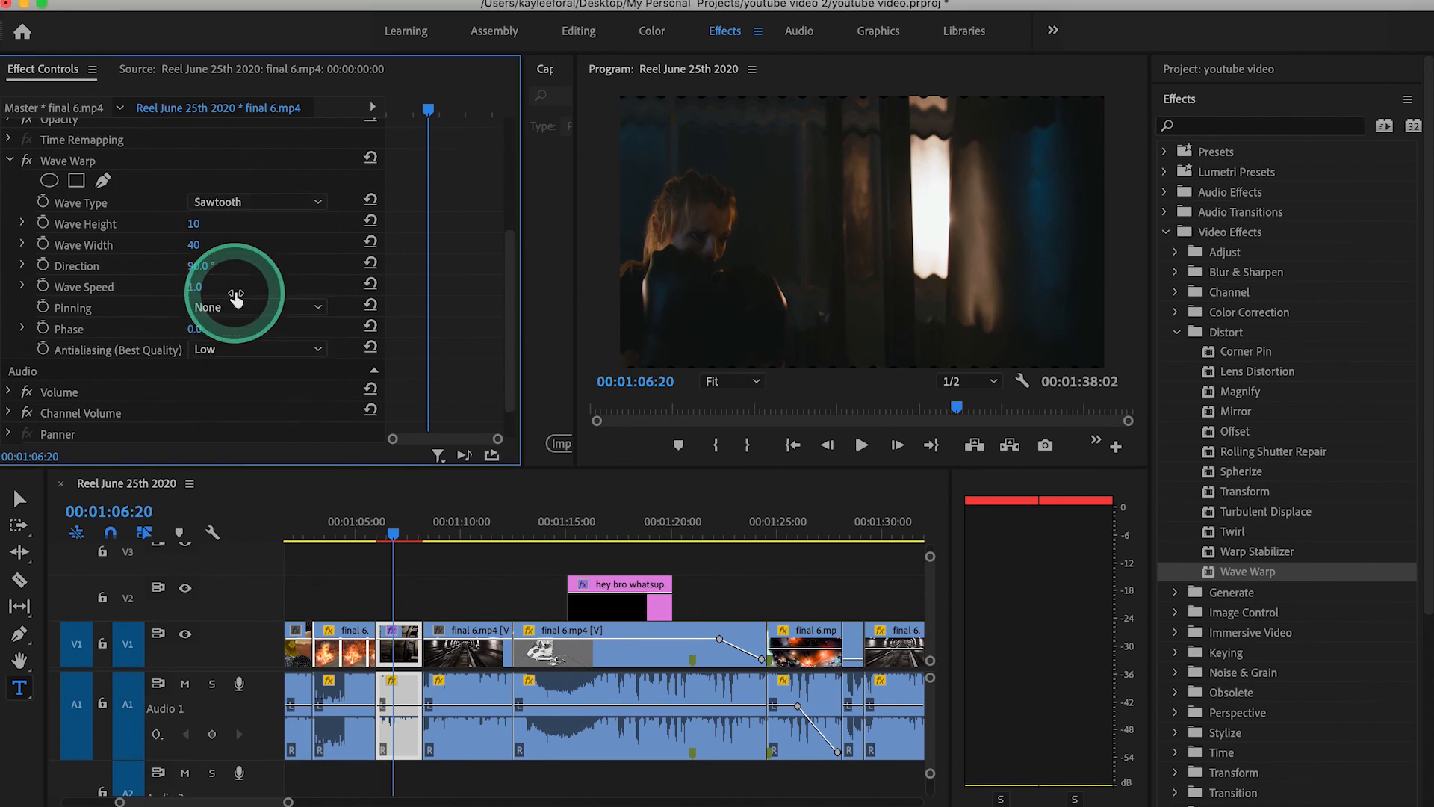
click(242, 203)
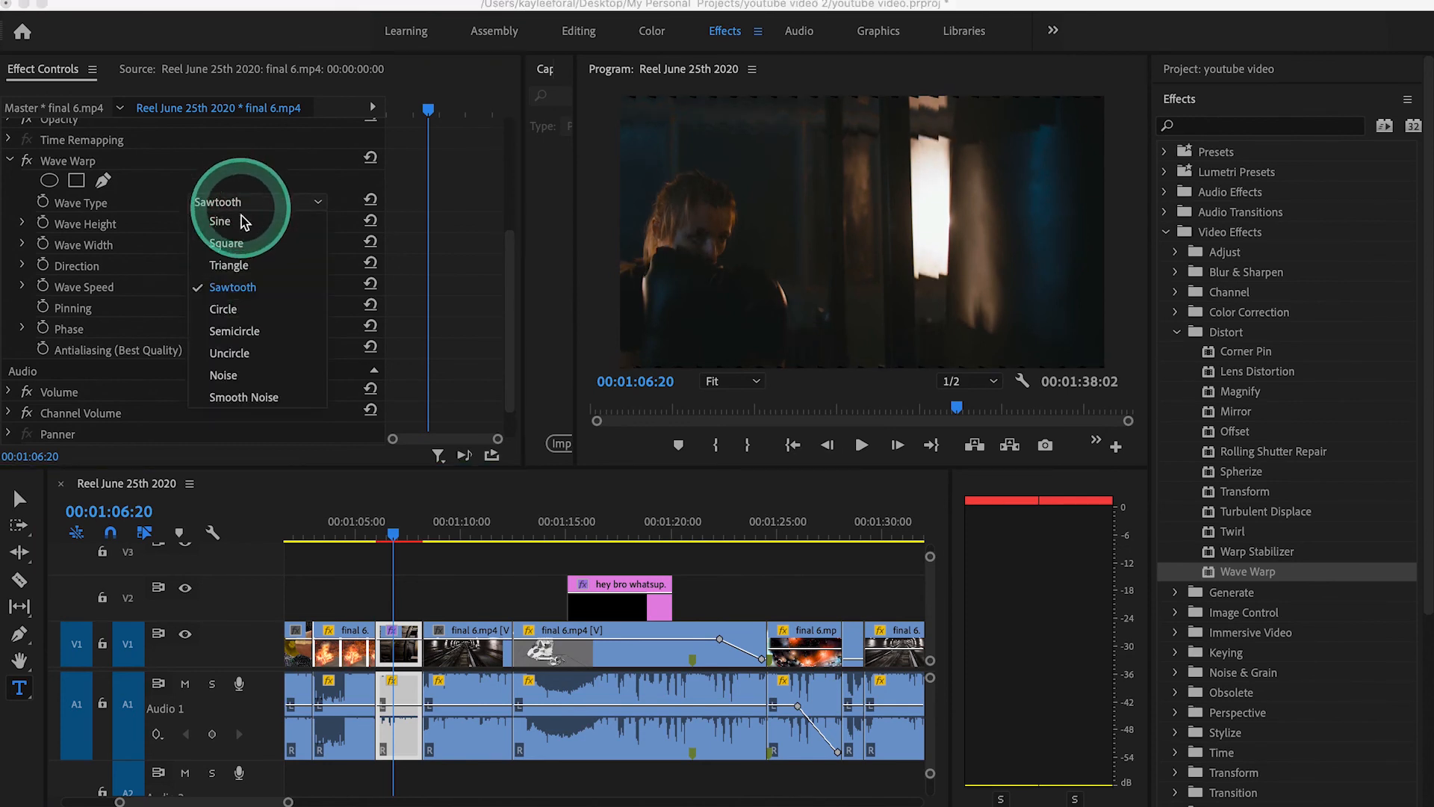
click(234, 384)
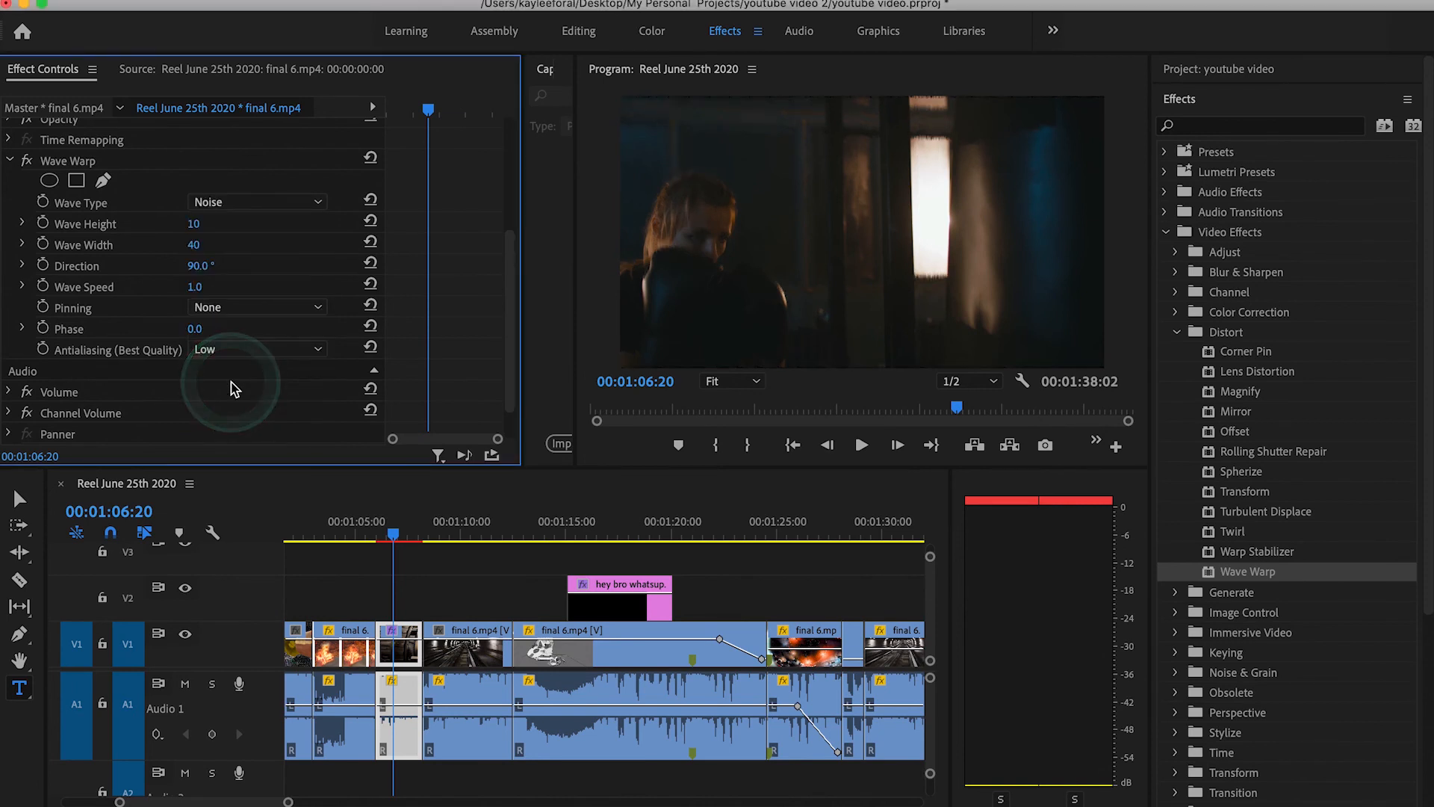
Set the boxing clip's Wave Warp Wave Height to 160
click(194, 223)
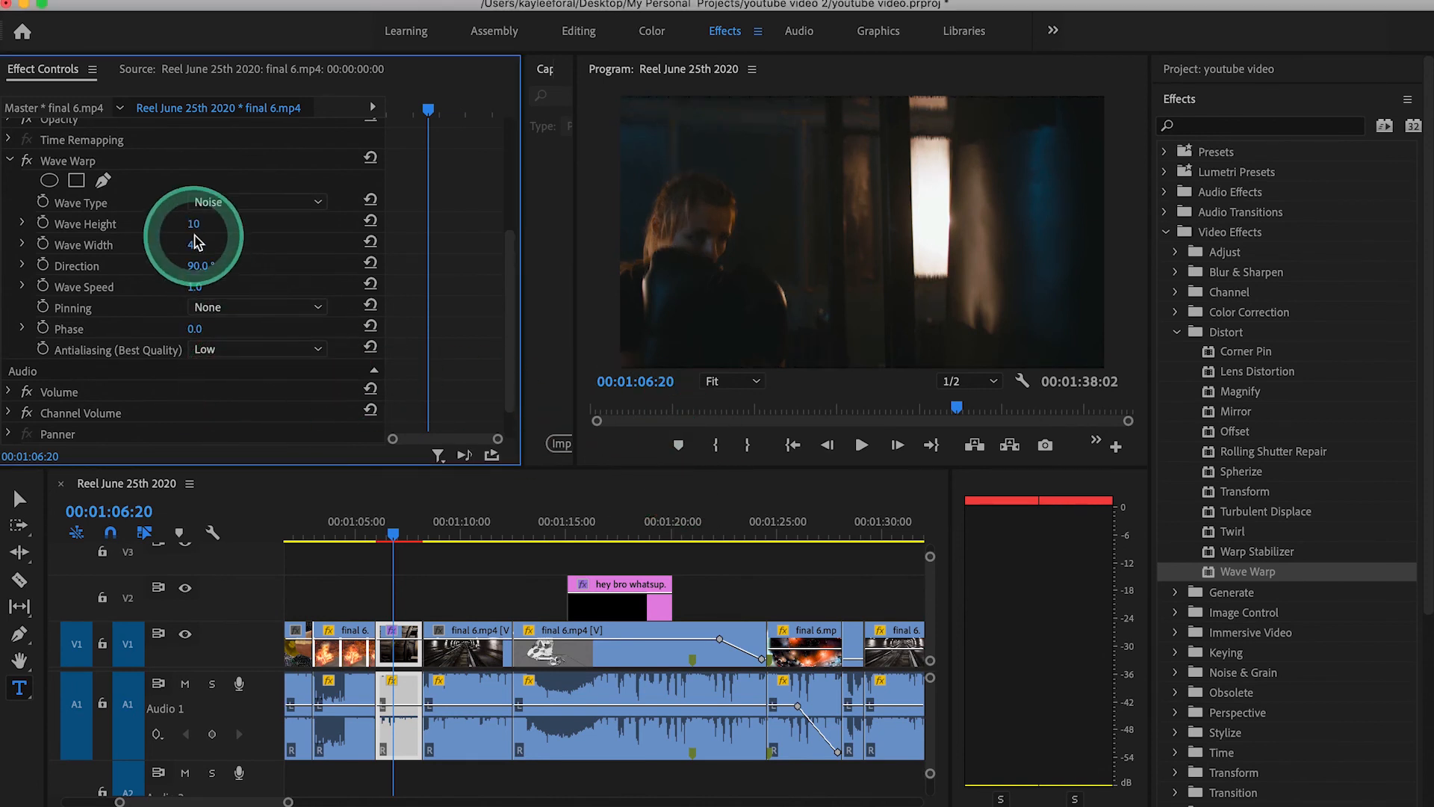
text(160)
key(Return)
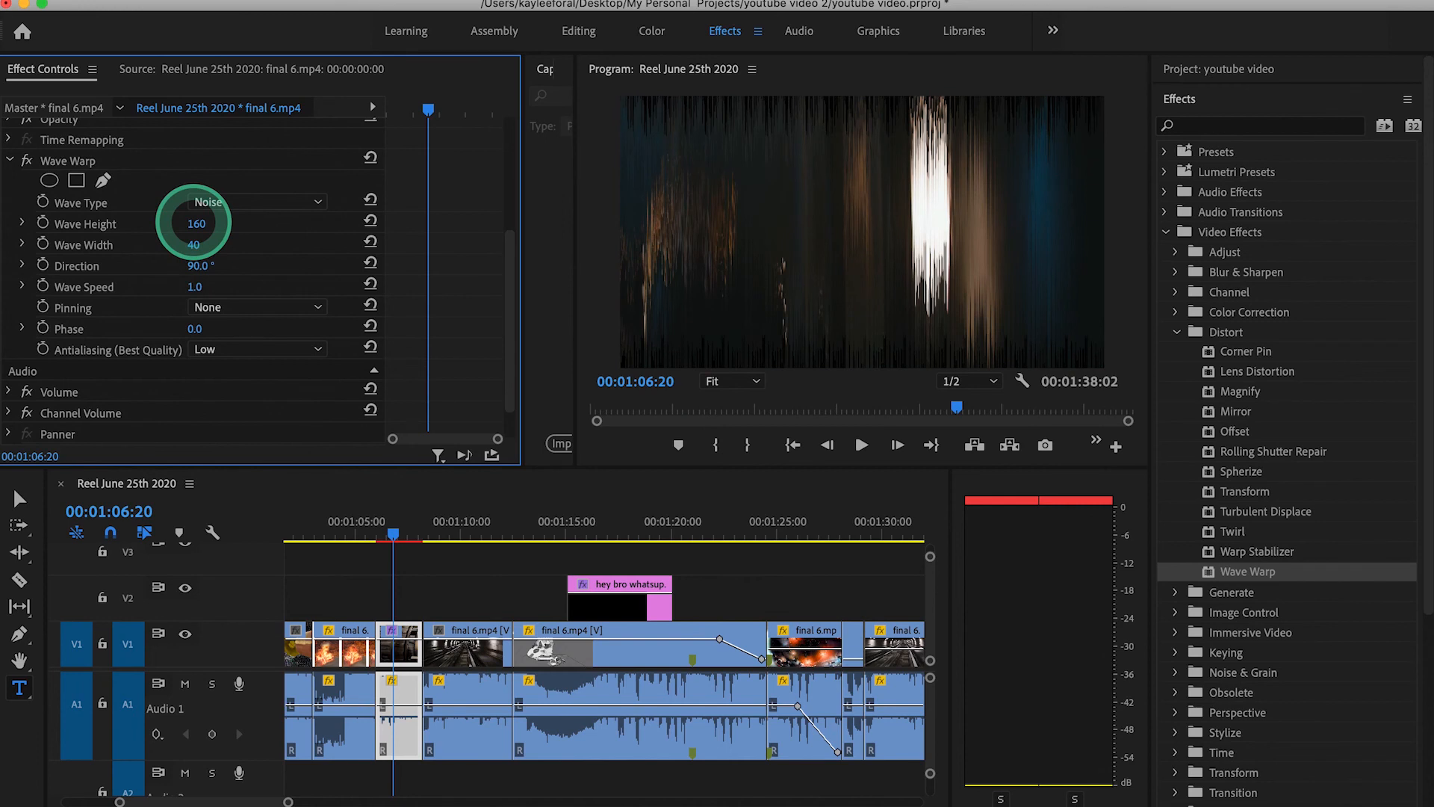
Try 185 as the boxing clip's Wave Warp Wave Width, and undo the last Wave Width and Wave Height changes
click(193, 244)
text(185)
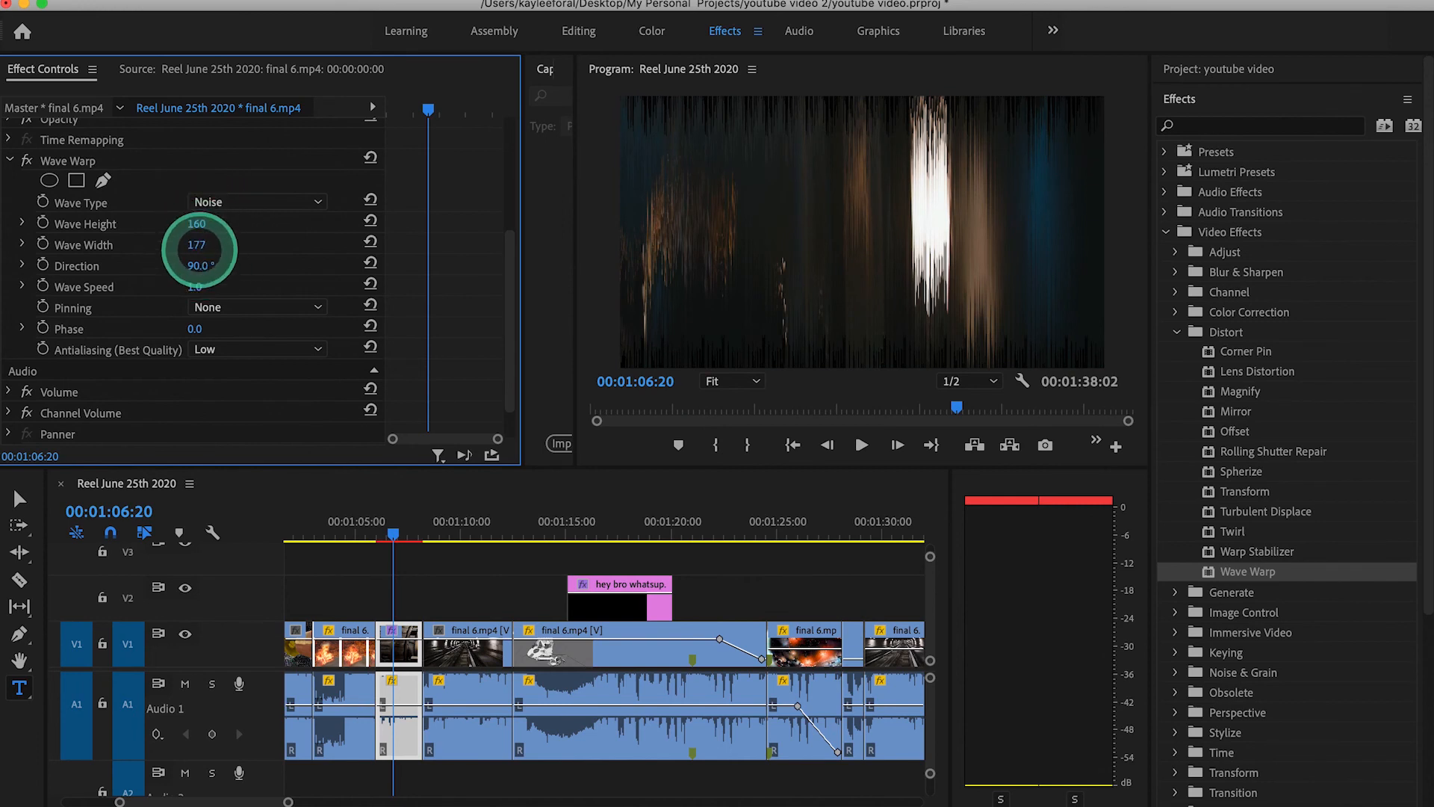
click(434, 523)
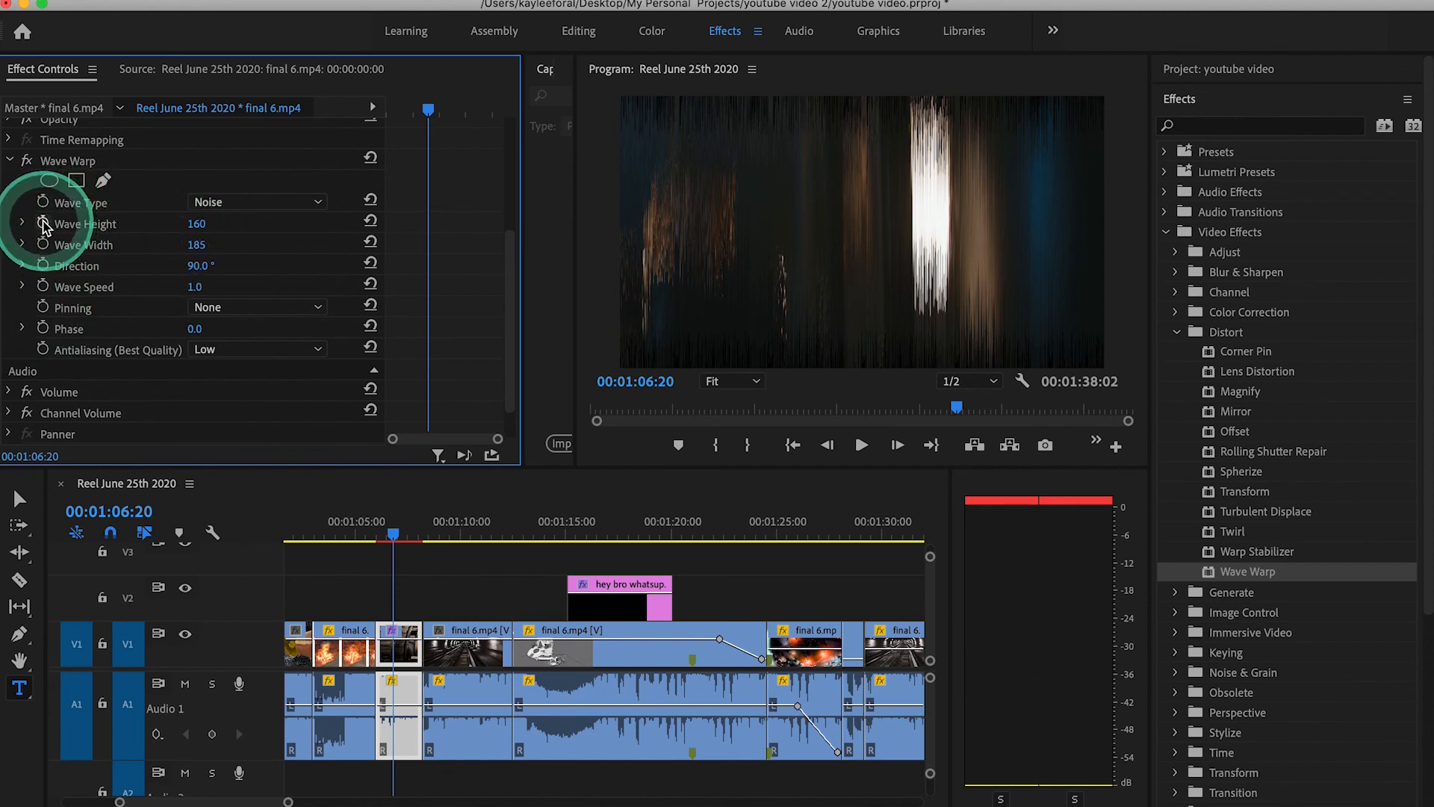
key(super+z)
key(super+z)
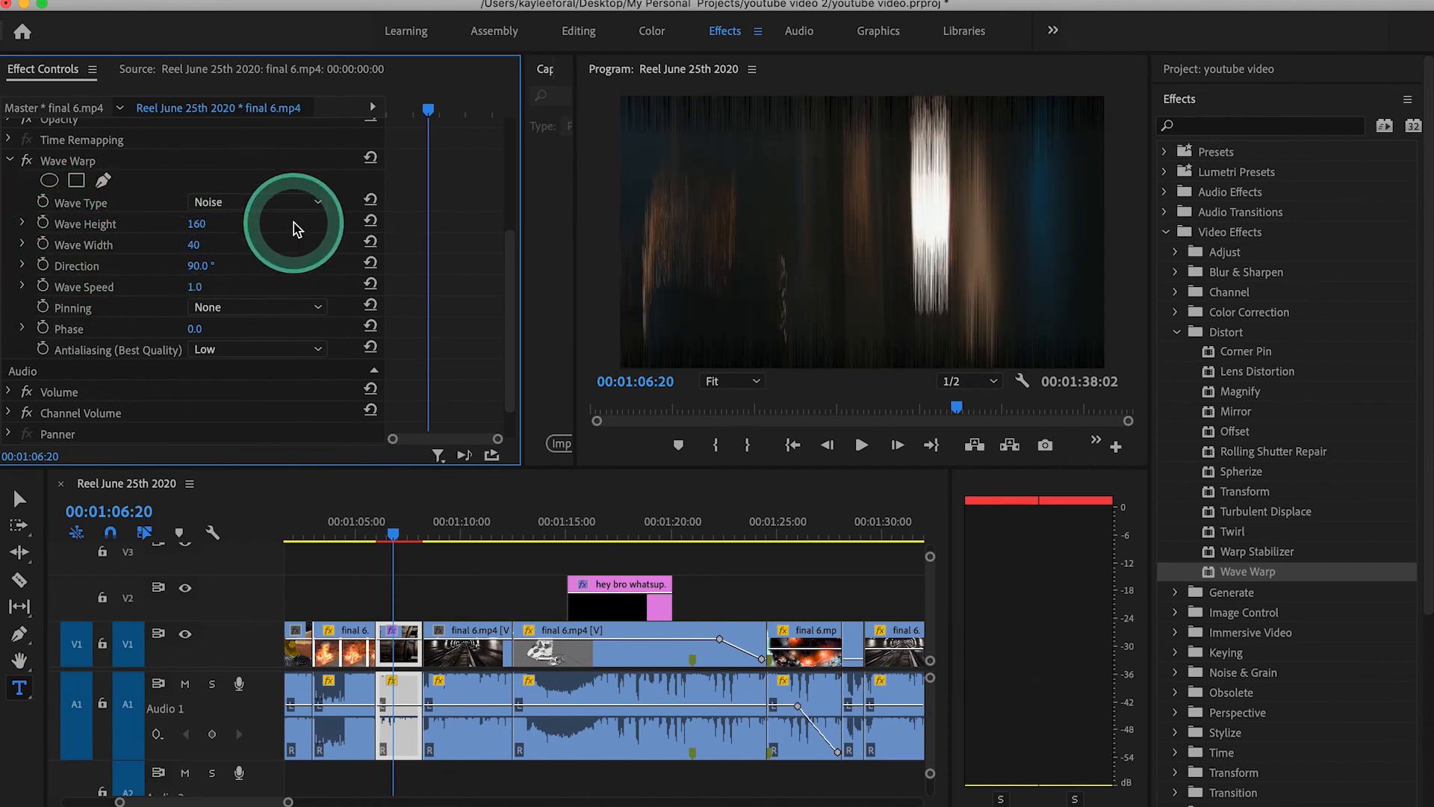
Animate the boxing clip's Wave Height with keyframes of 10 at 00:01:06:01 and 266 at 00:01:07:10
click(388, 535)
drag(375, 536, 373, 539)
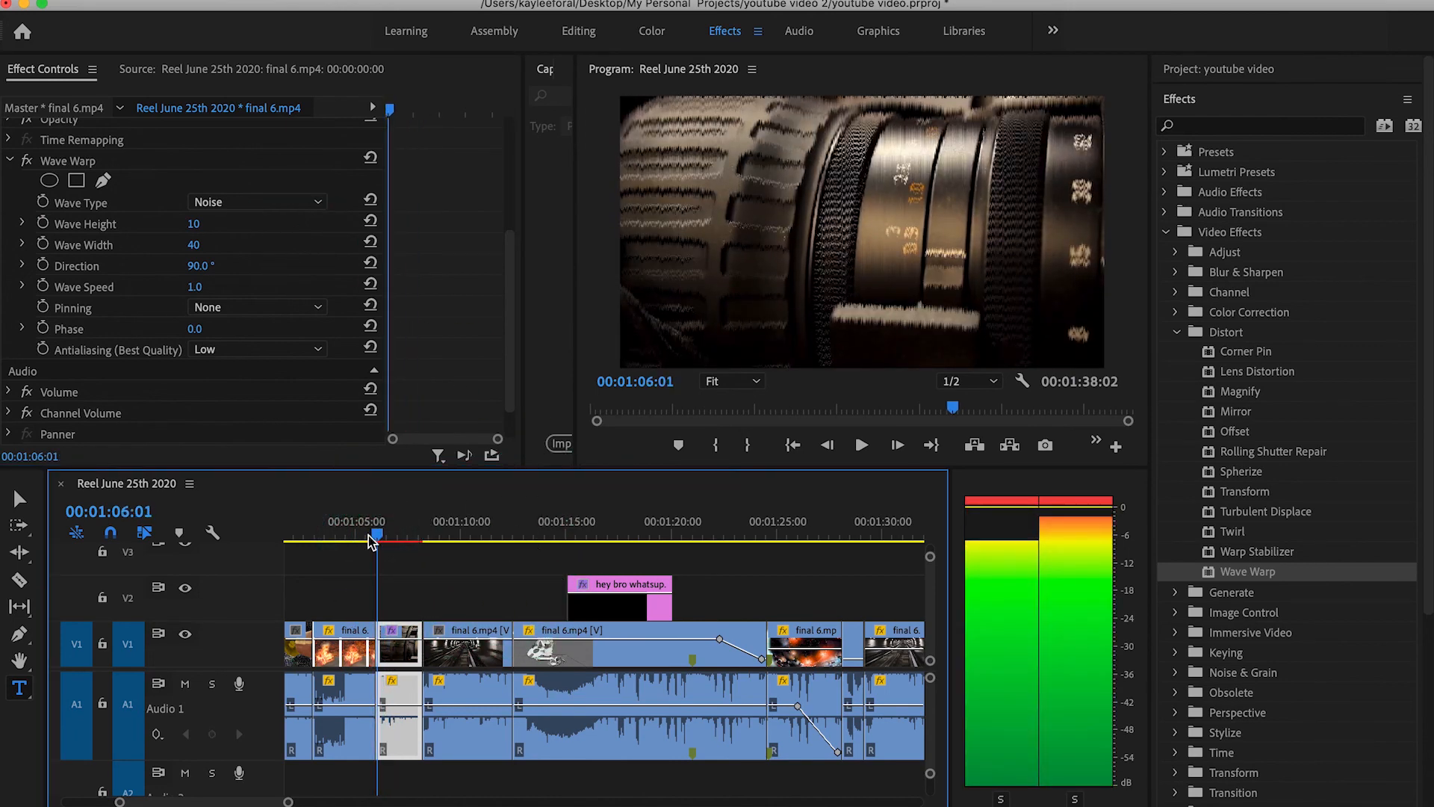
click(45, 224)
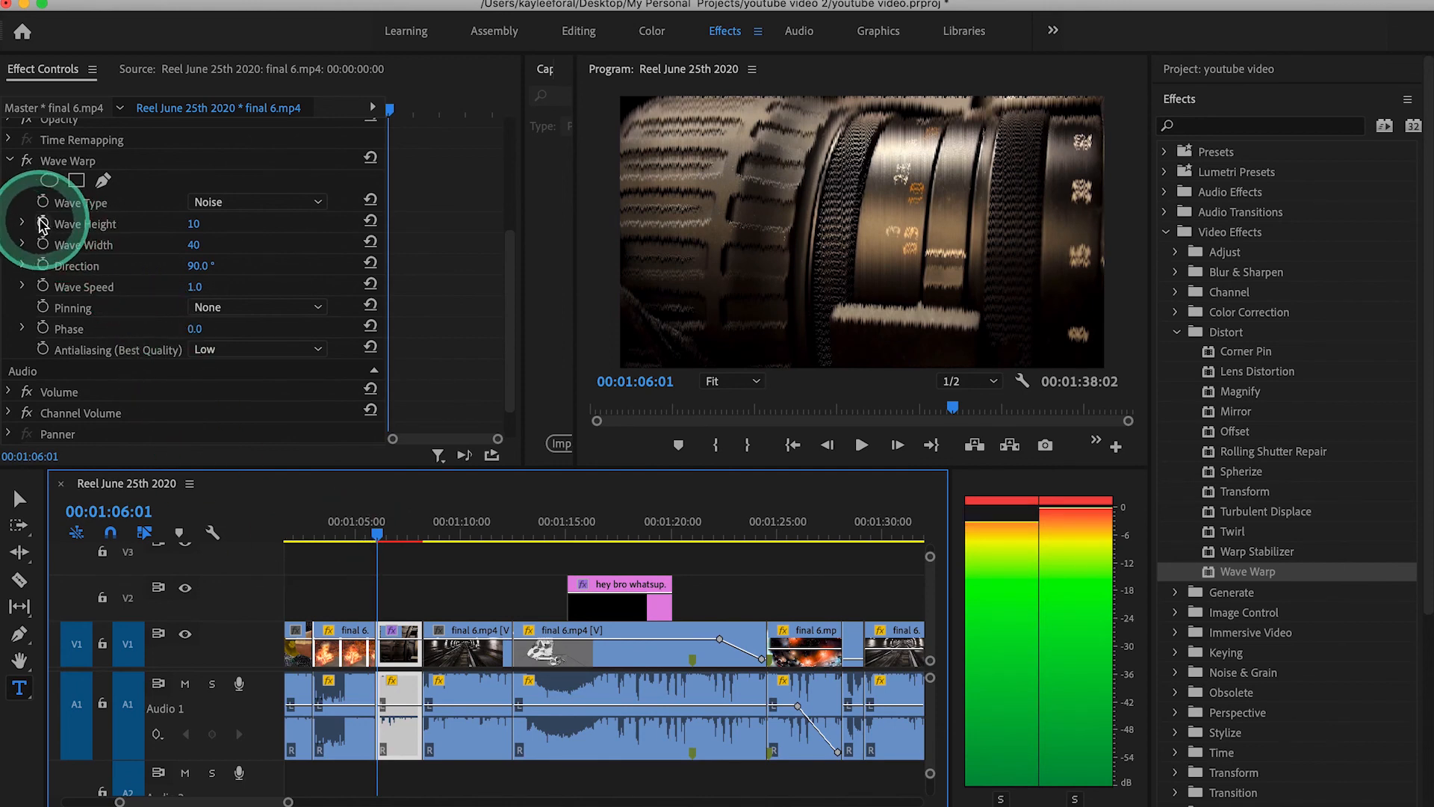
click(616, 409)
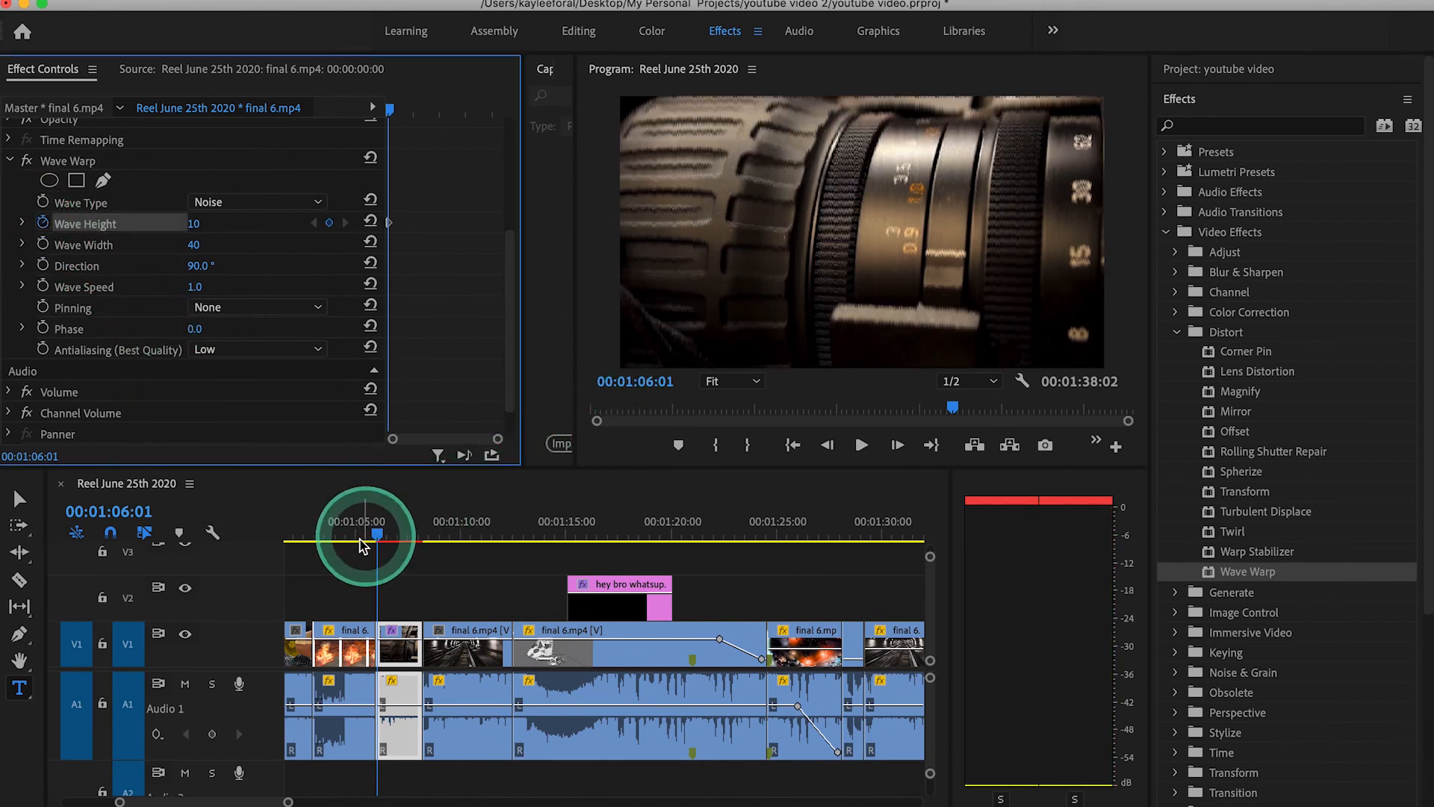
drag(378, 535, 410, 533)
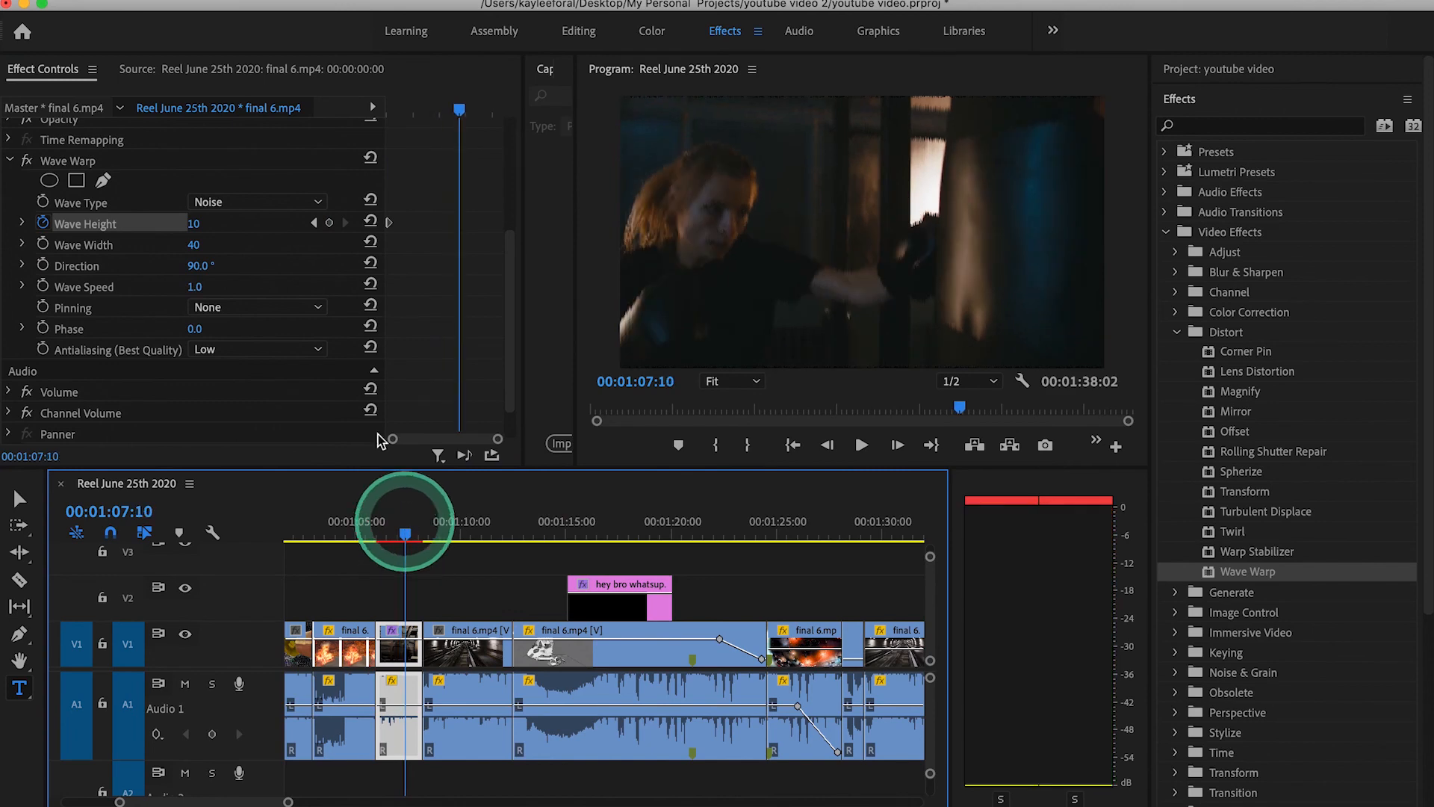
drag(194, 223, 360, 224)
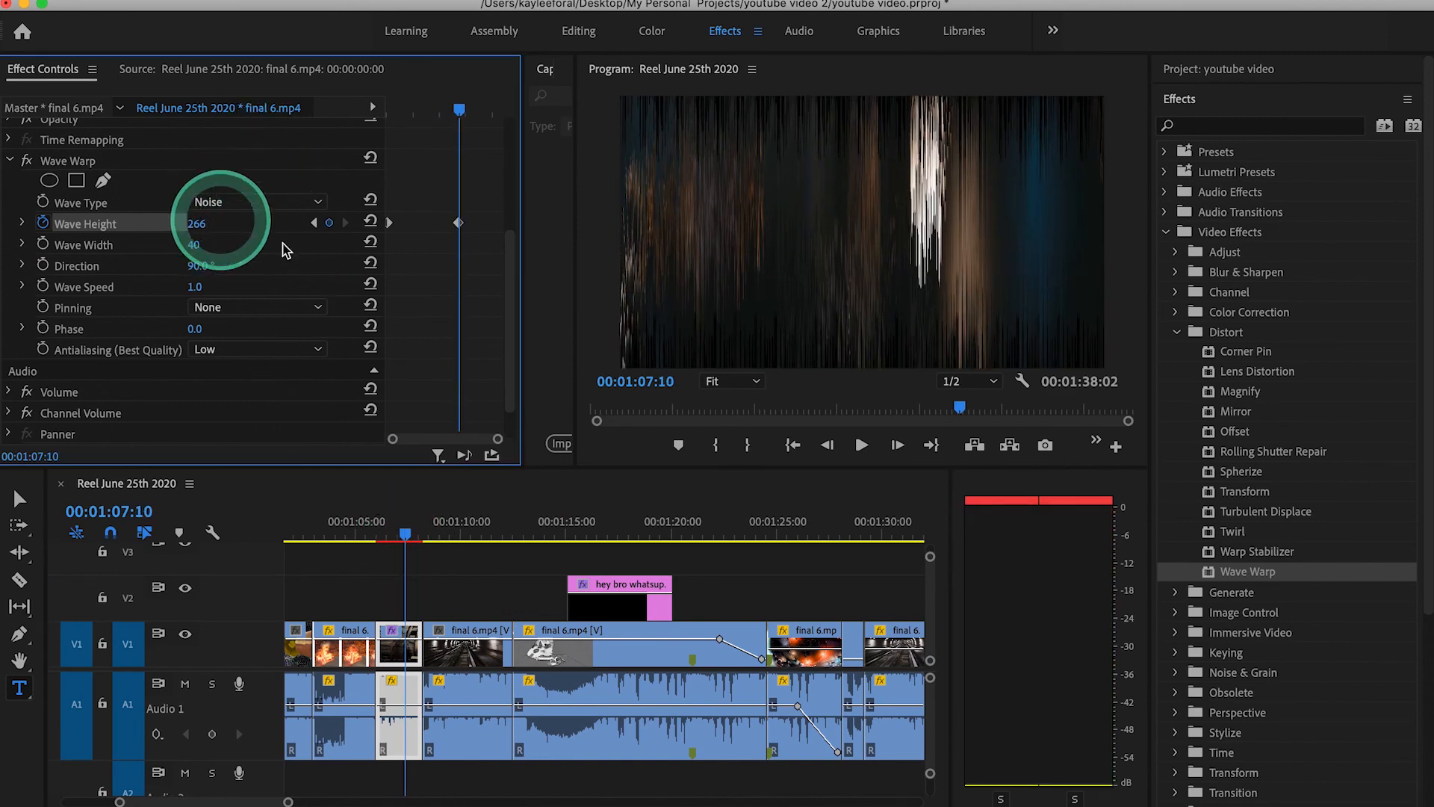
Play the boxing clip from just before its start to preview the animated Wave Height
drag(400, 535, 372, 532)
click(366, 532)
key(space)
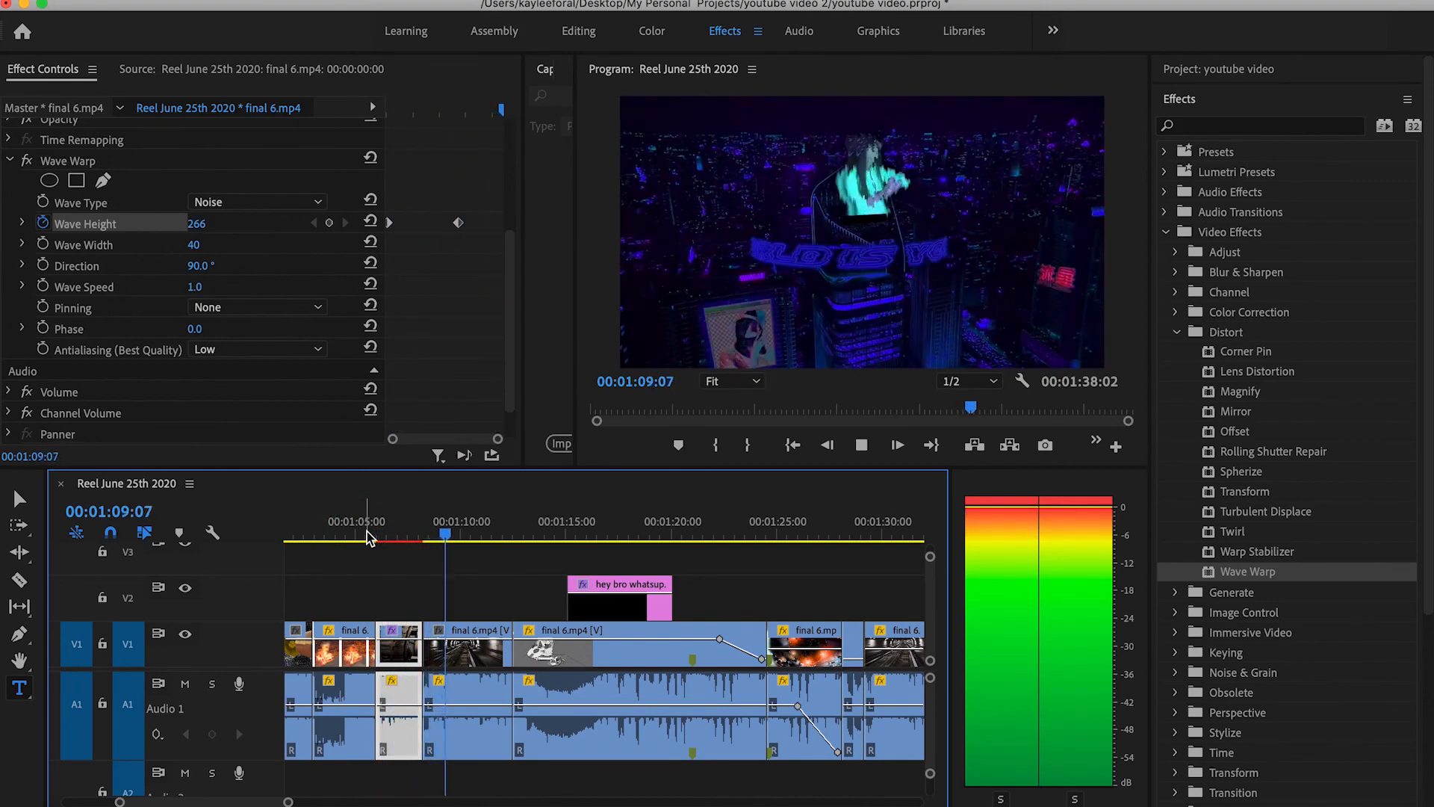
key(space)
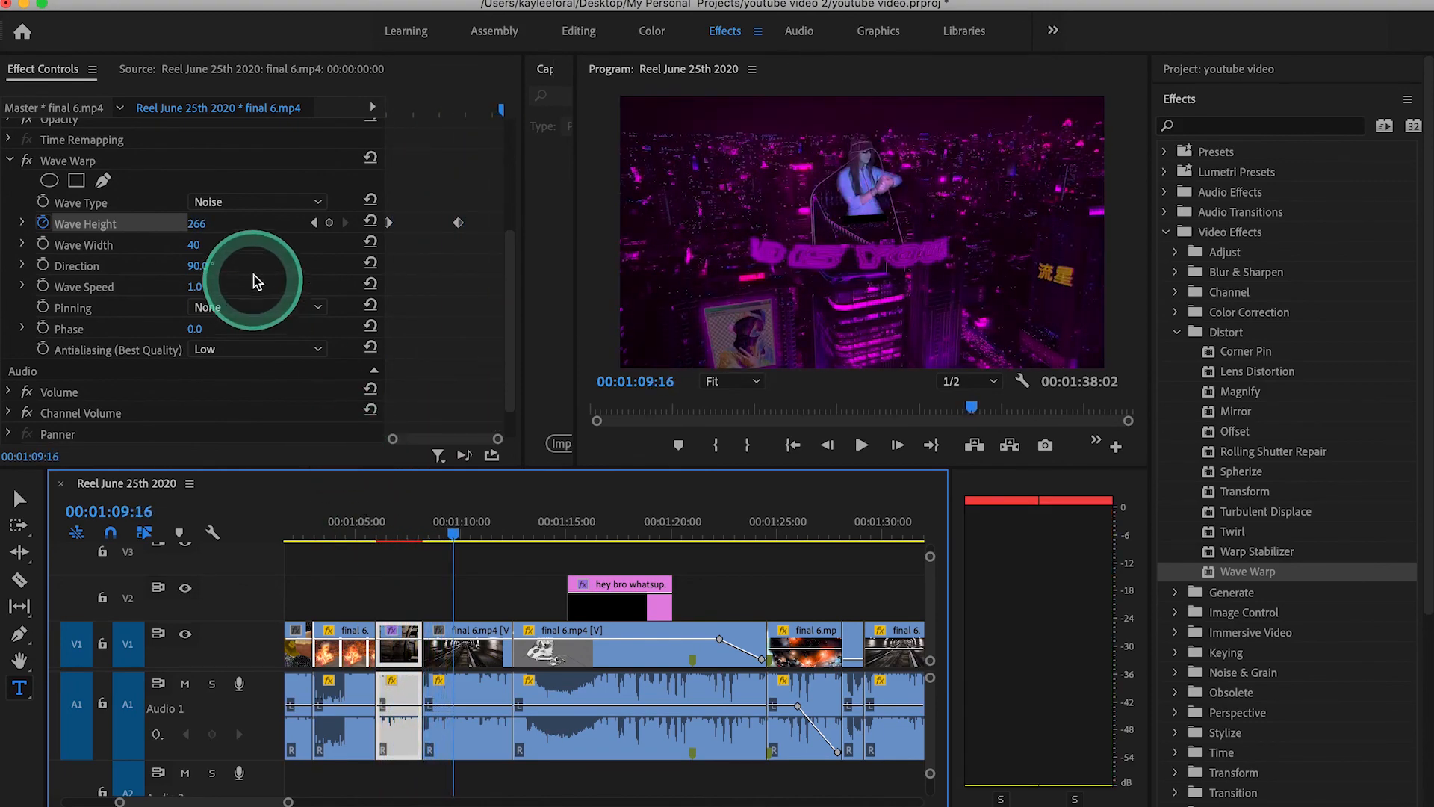
click(275, 203)
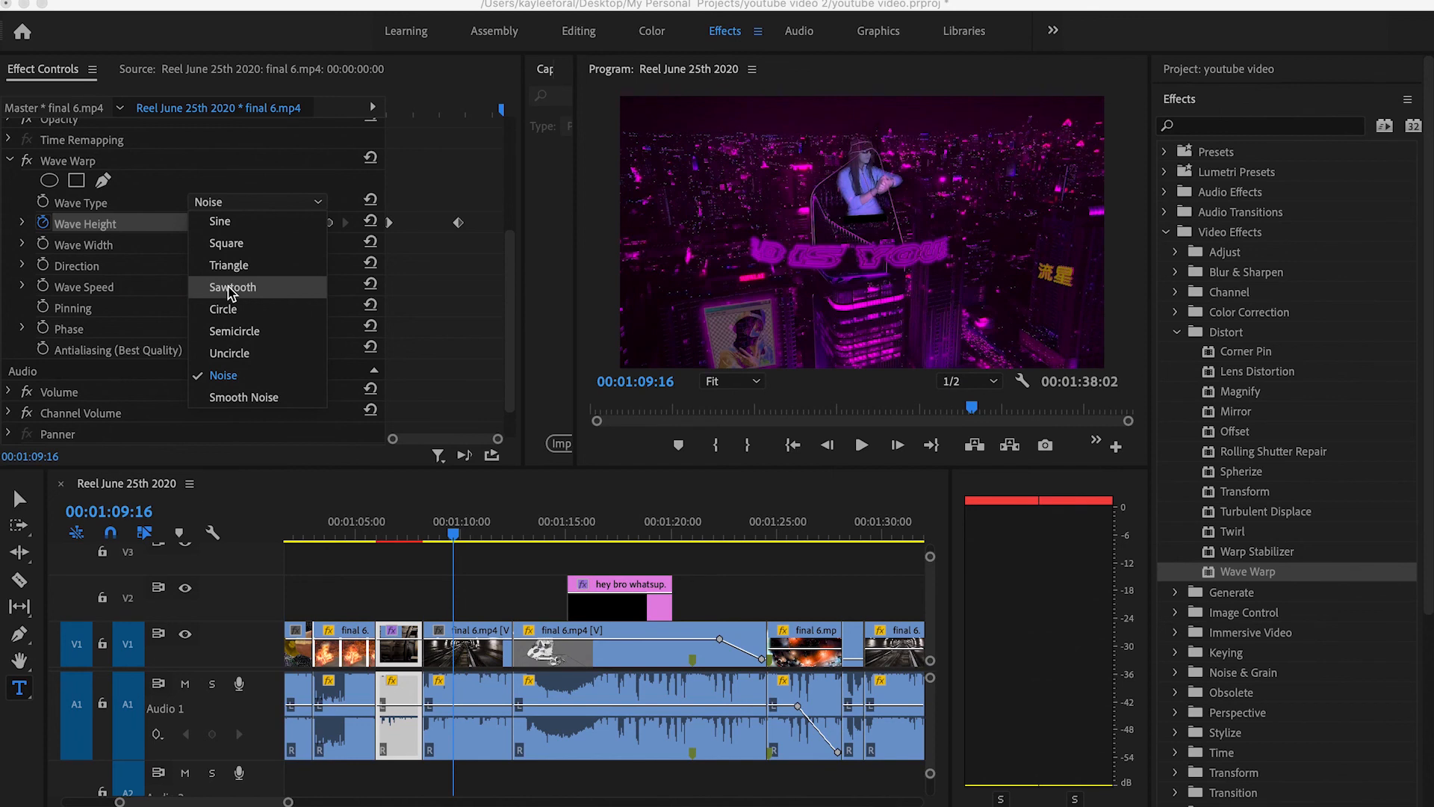
click(254, 333)
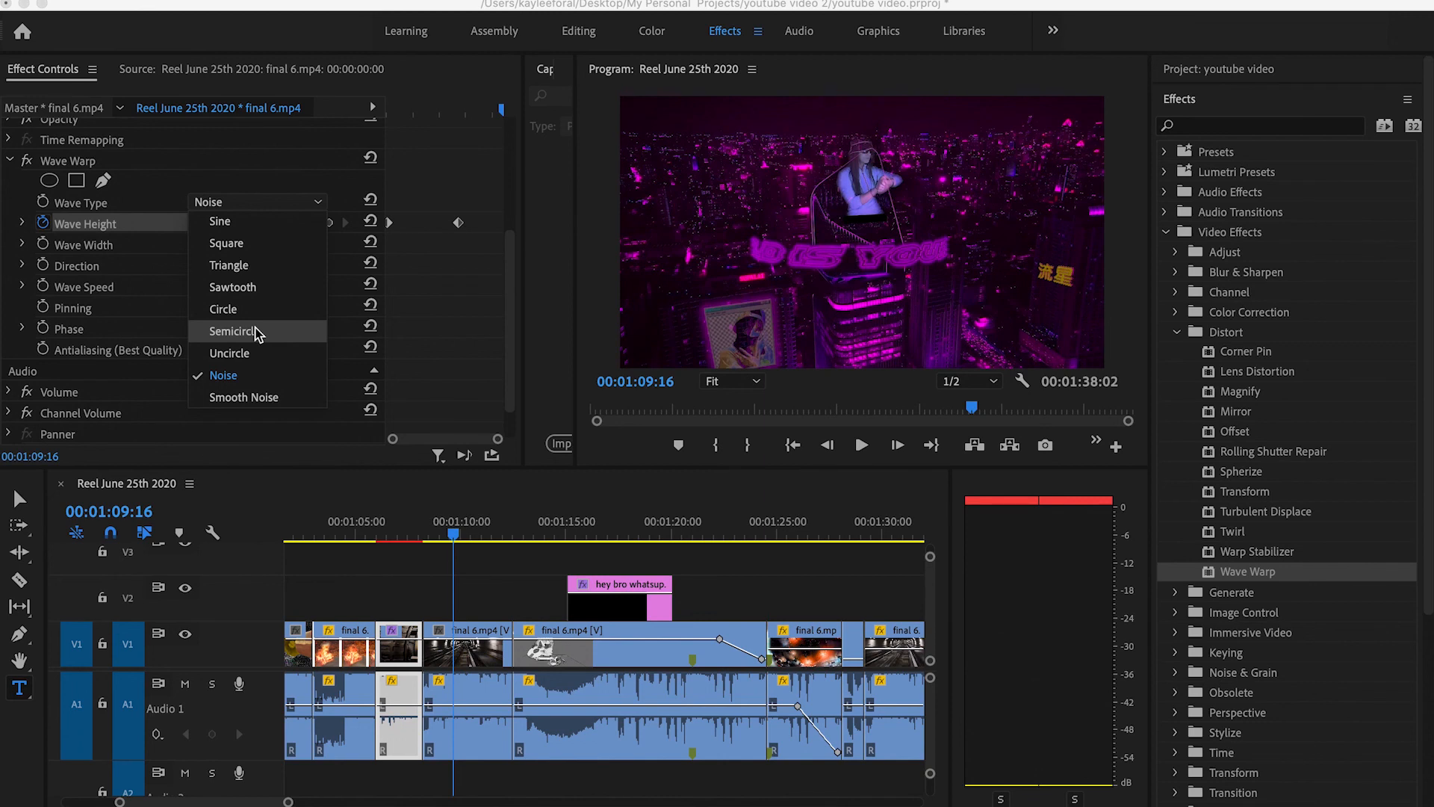
click(287, 376)
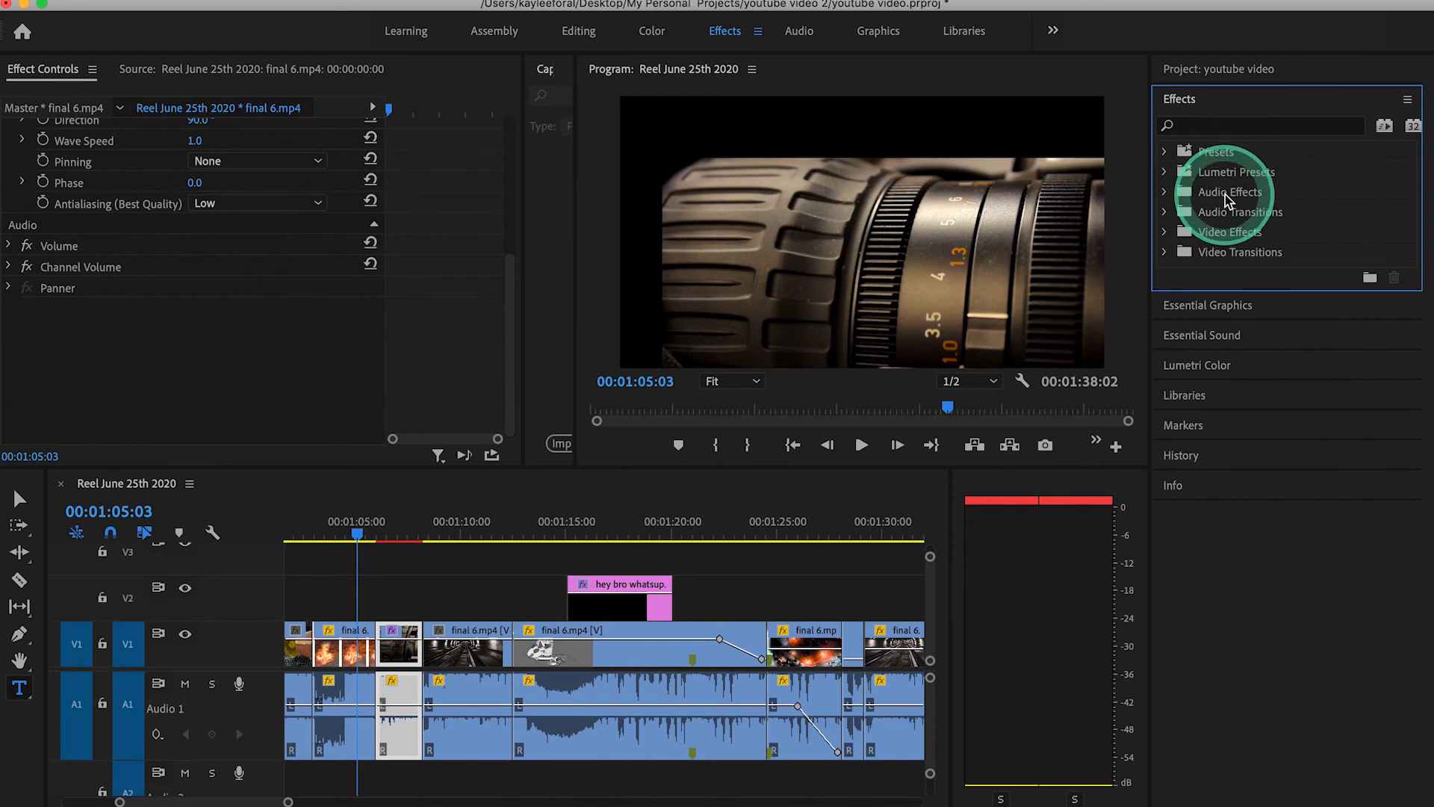
Apply the Distortion audio effect from the Special category to the boxing clip's audio on track A1
click(1164, 193)
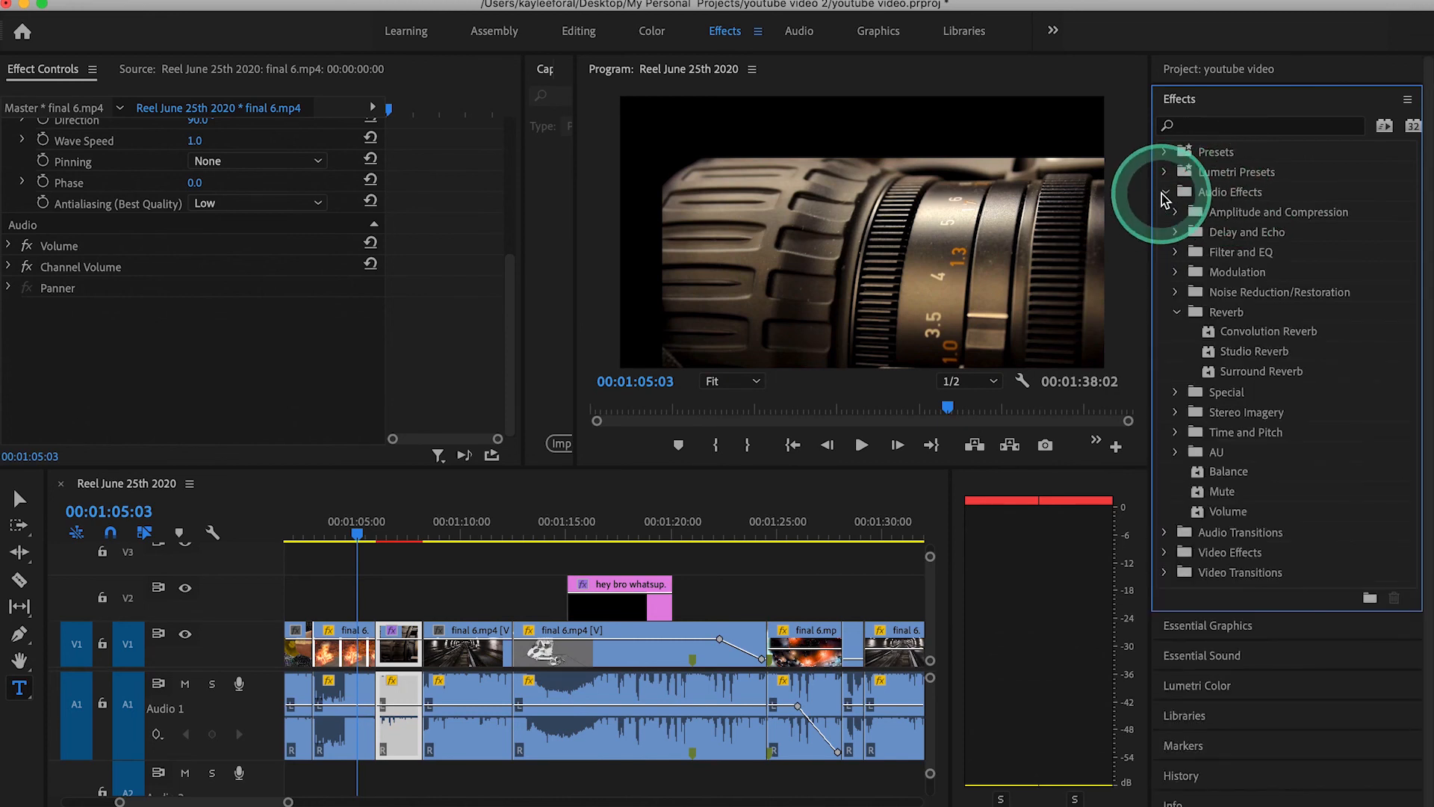
click(1231, 317)
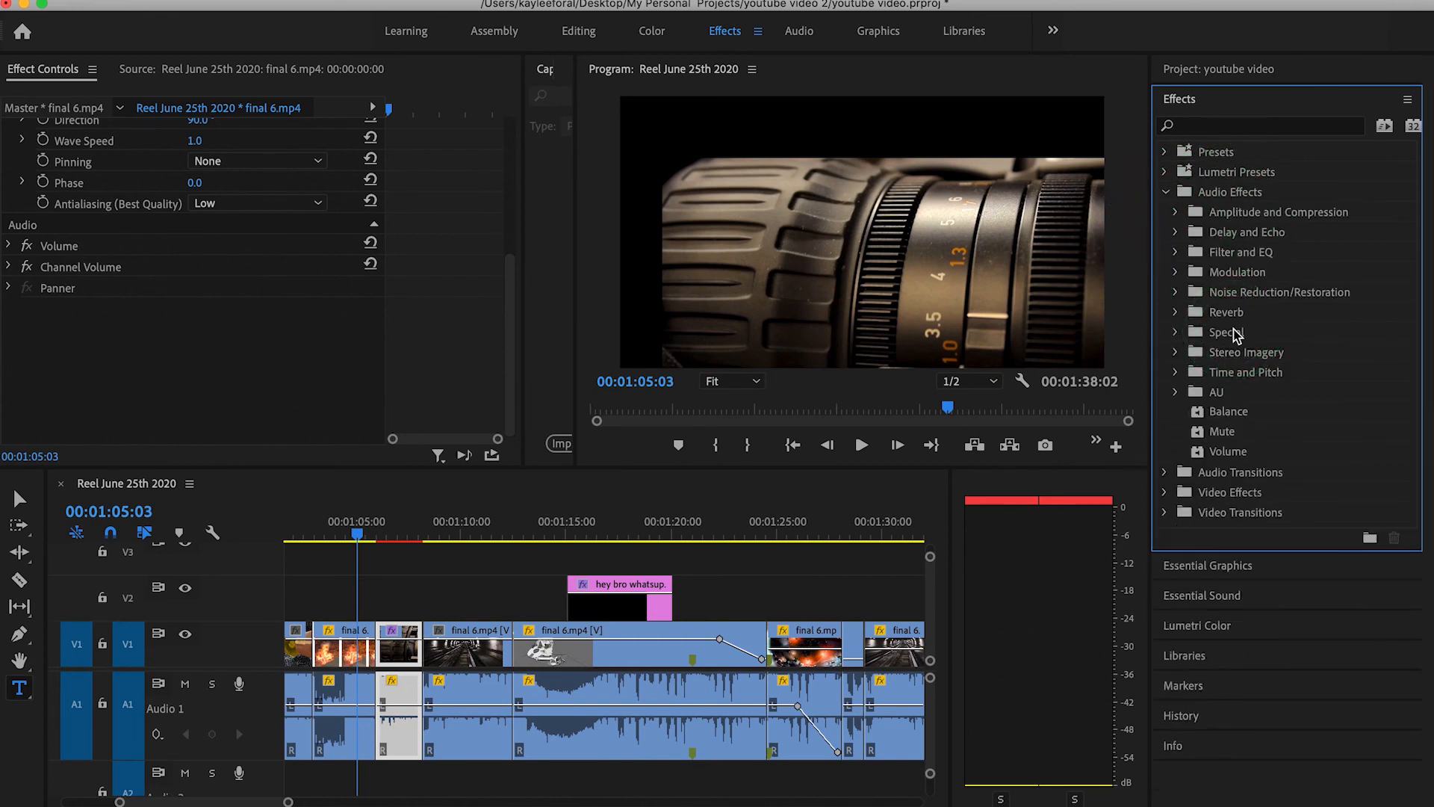
click(1237, 334)
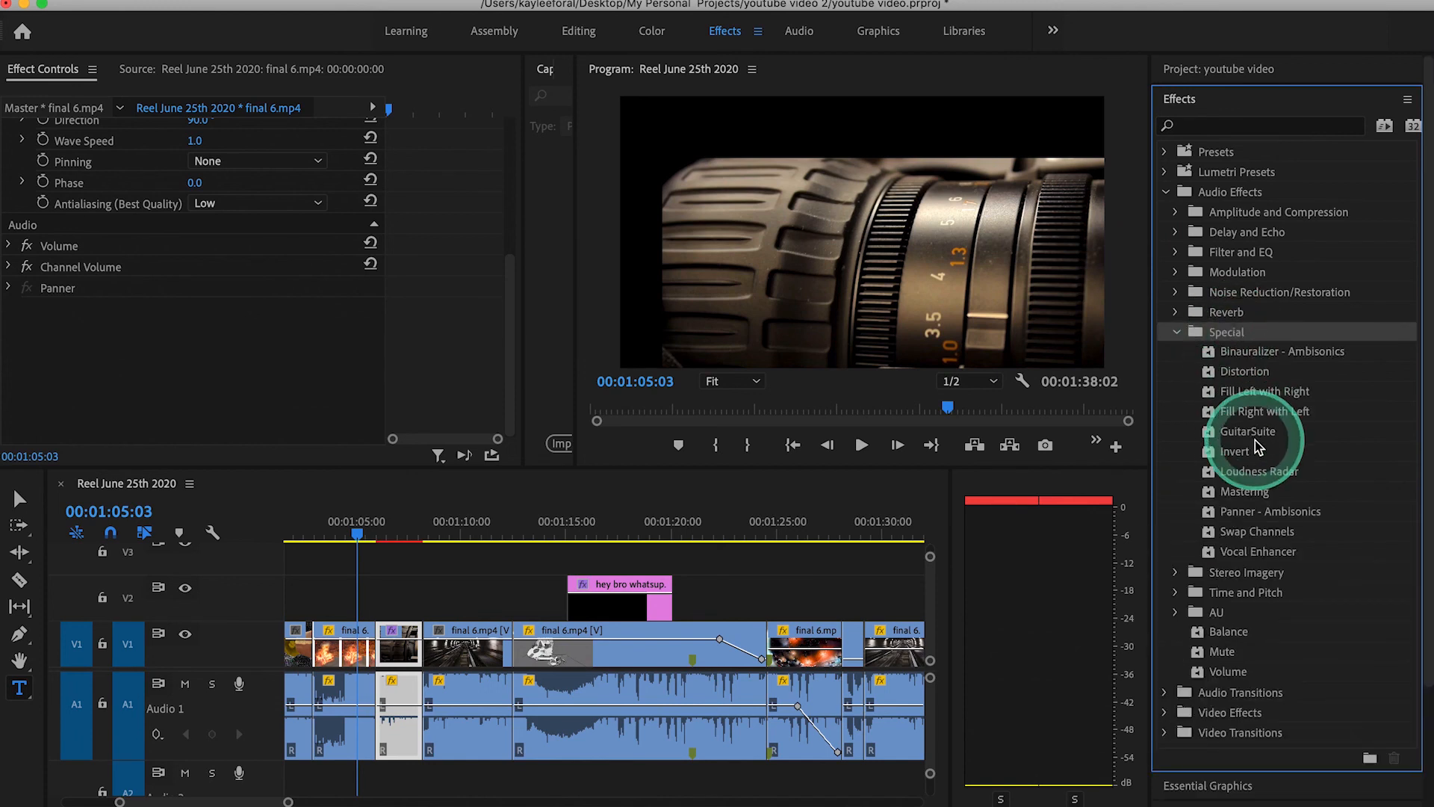
drag(1255, 441, 1195, 423)
click(1255, 372)
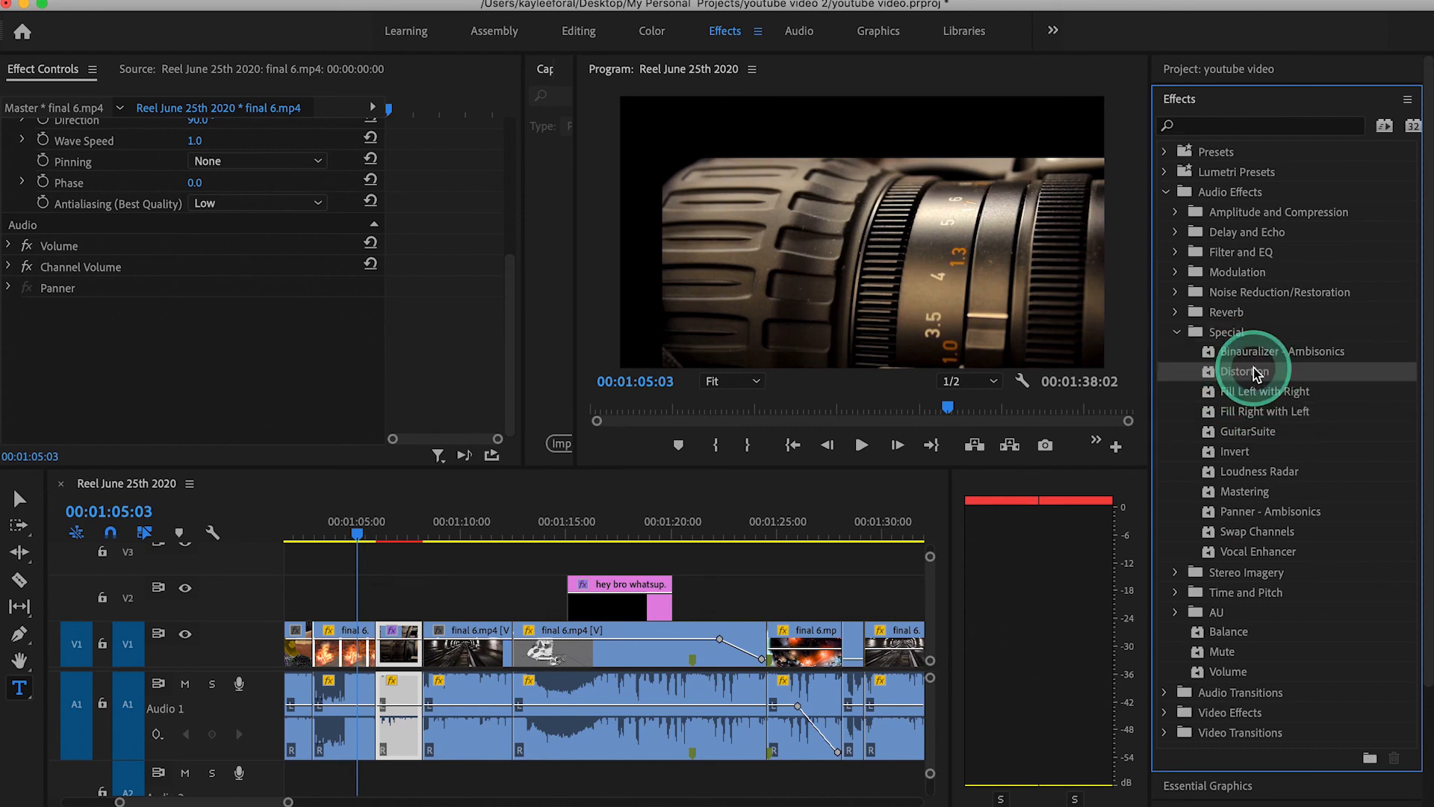
drag(1257, 373, 400, 691)
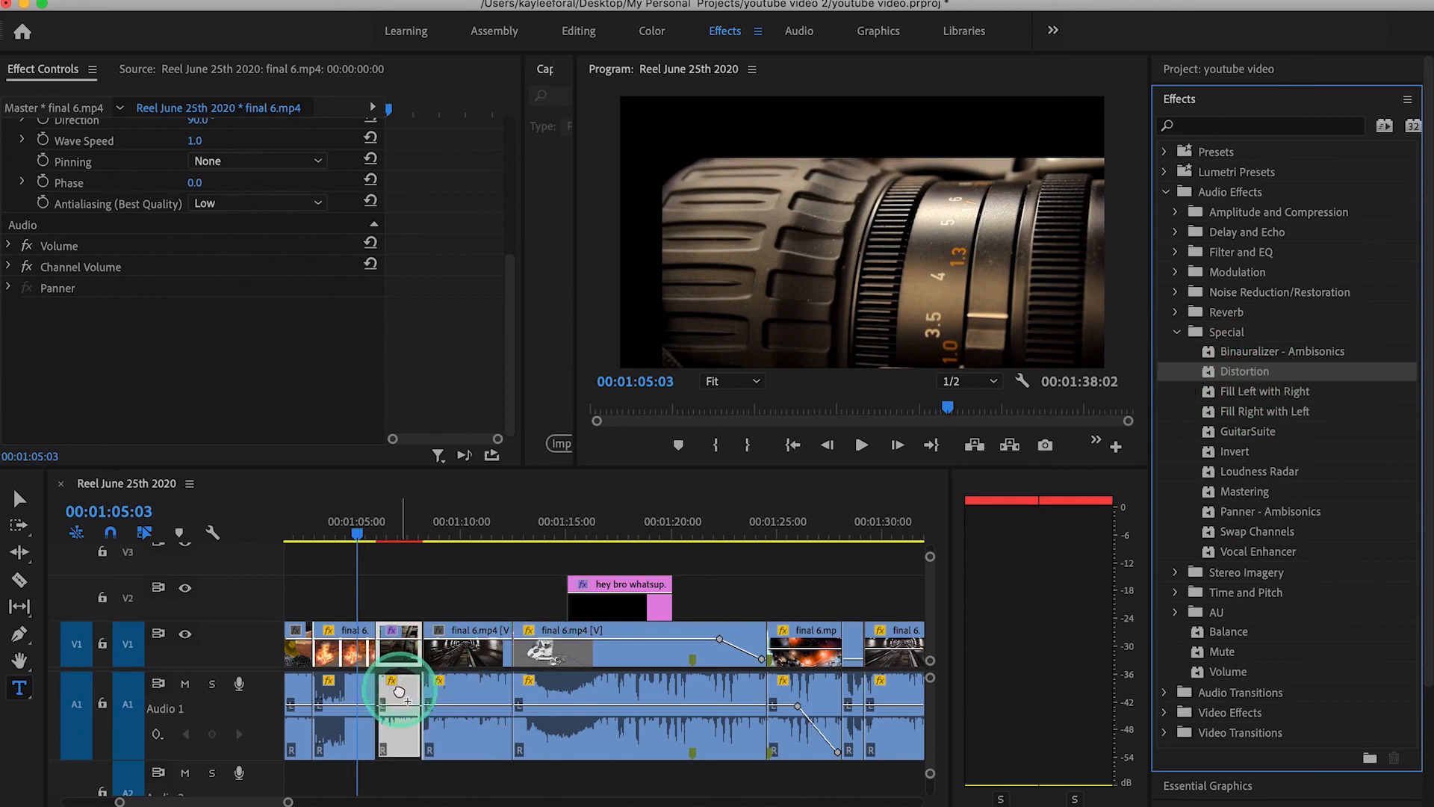
Raise the system volume and play the boxing clip from just before its start to hear the Distortion effect
click(372, 535)
drag(373, 534, 372, 532)
key(XF86AudioRaiseVolume)
key(XF86AudioRaiseVolume)
key(XF86AudioRaiseVolume)
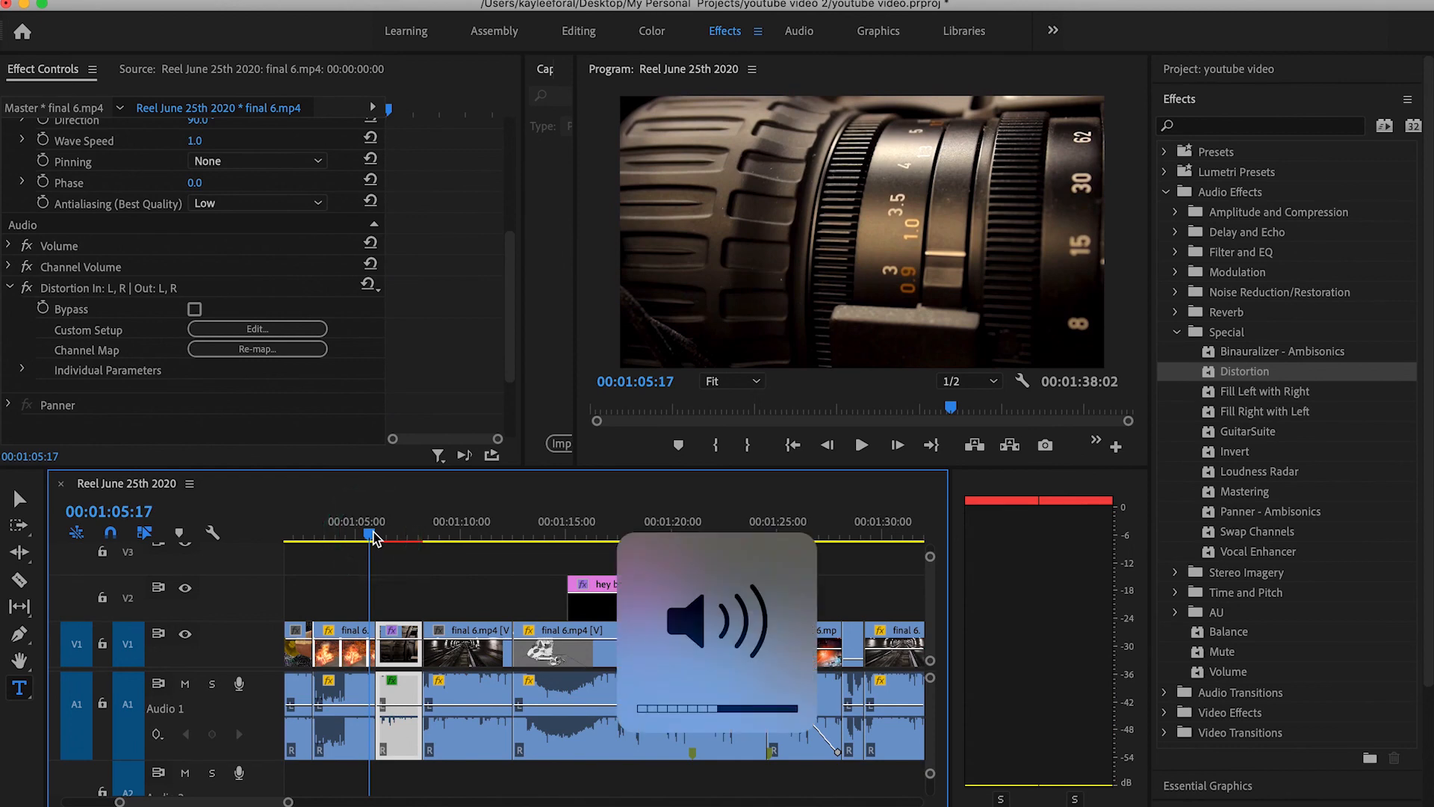
key(space)
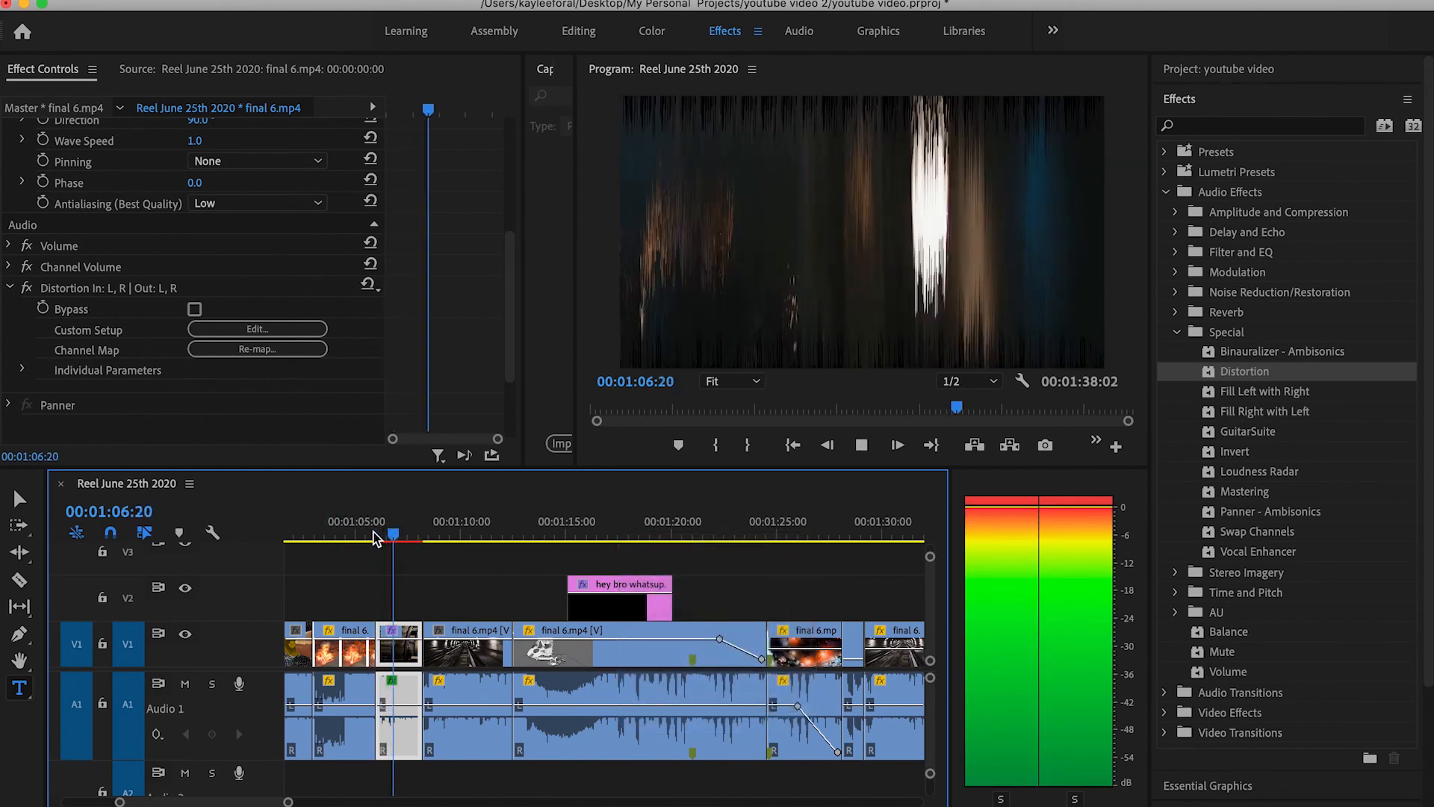
key(space)
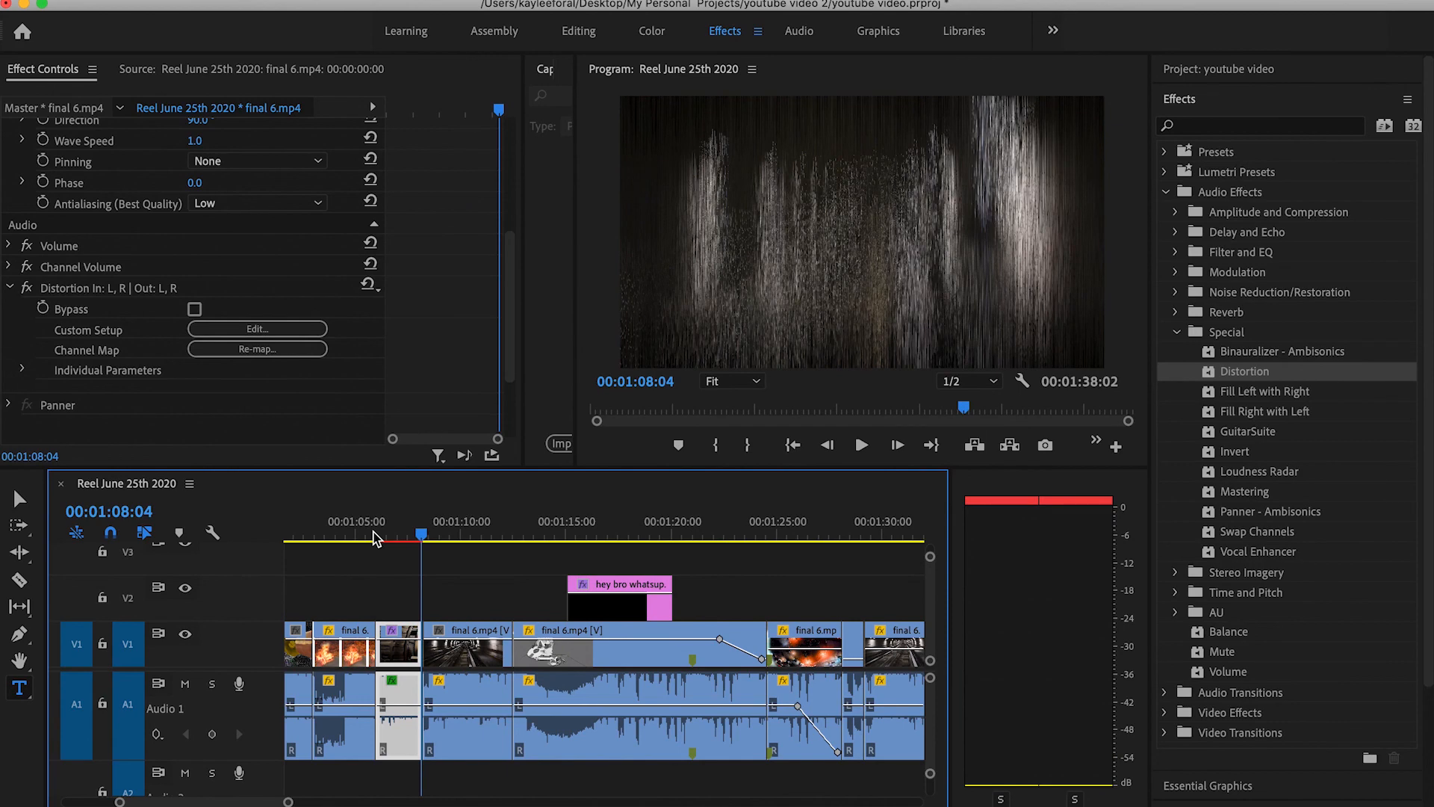
In the Distortion effect's custom setup, try reshaping the Positive curve, choose the Maximum Pain preset, and close the editor
click(234, 329)
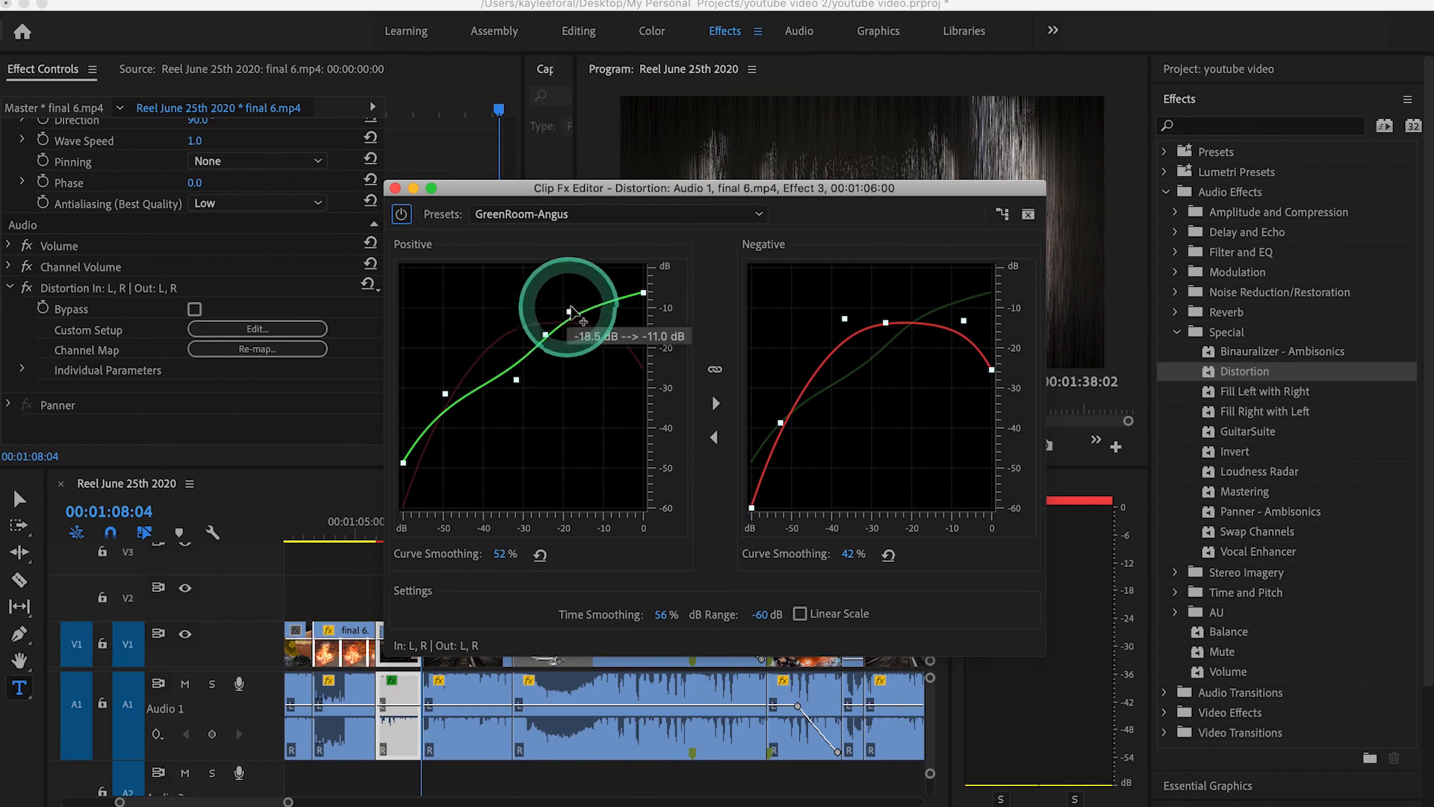
drag(573, 304, 572, 317)
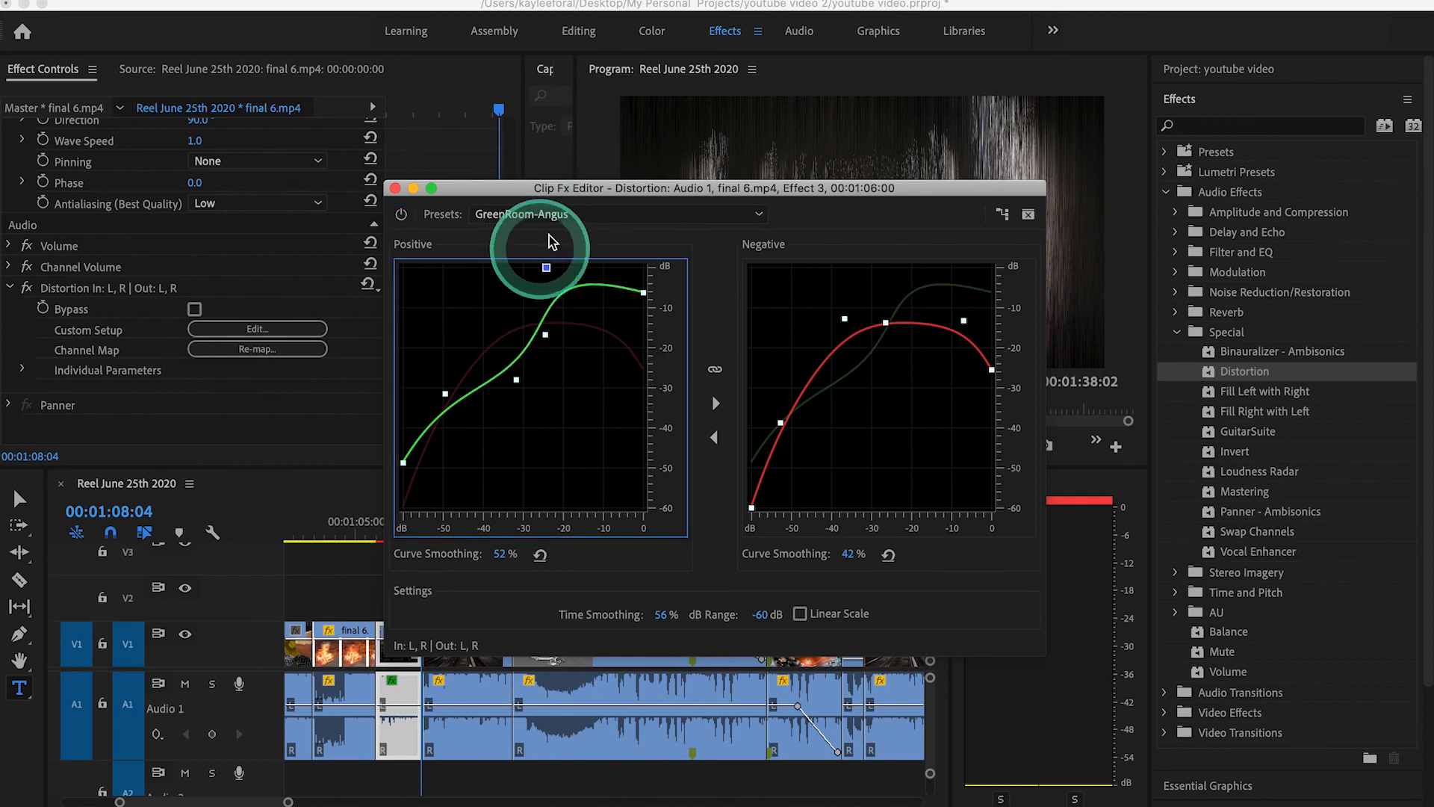
click(568, 215)
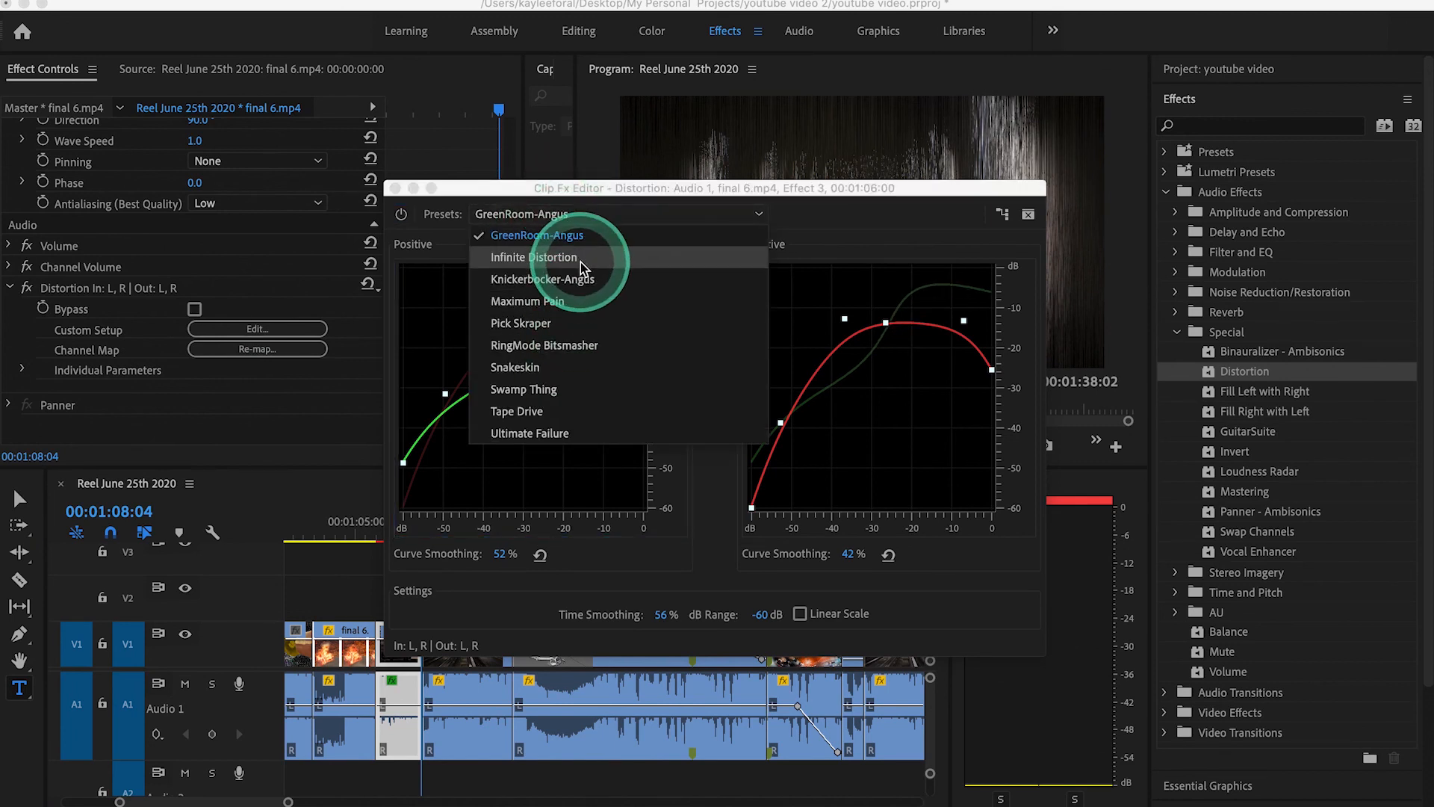
click(563, 308)
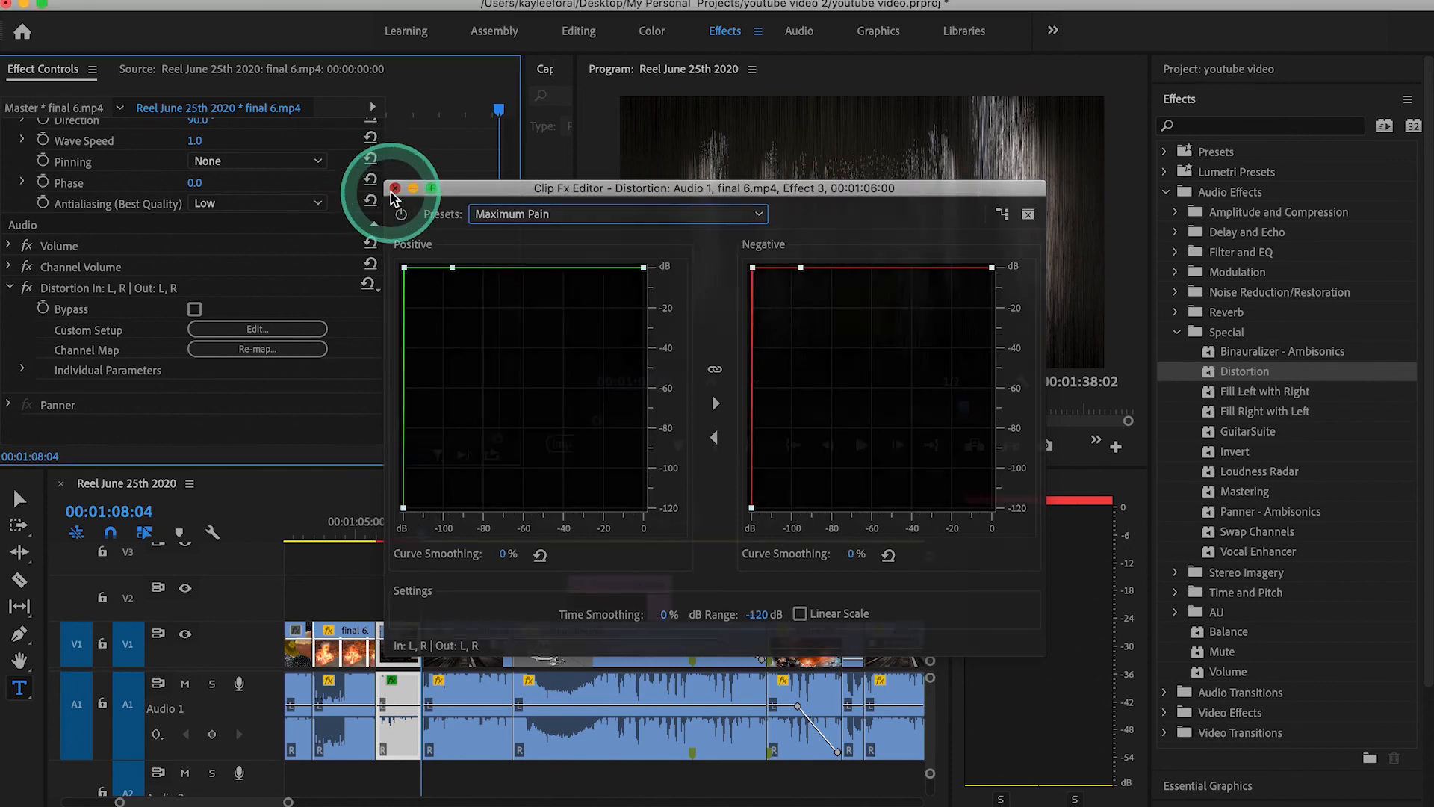
click(394, 189)
Play the boxing clip from 00:01:06:00 to hear the Maximum Pain distortion, adjusting the system volume for playback
click(378, 535)
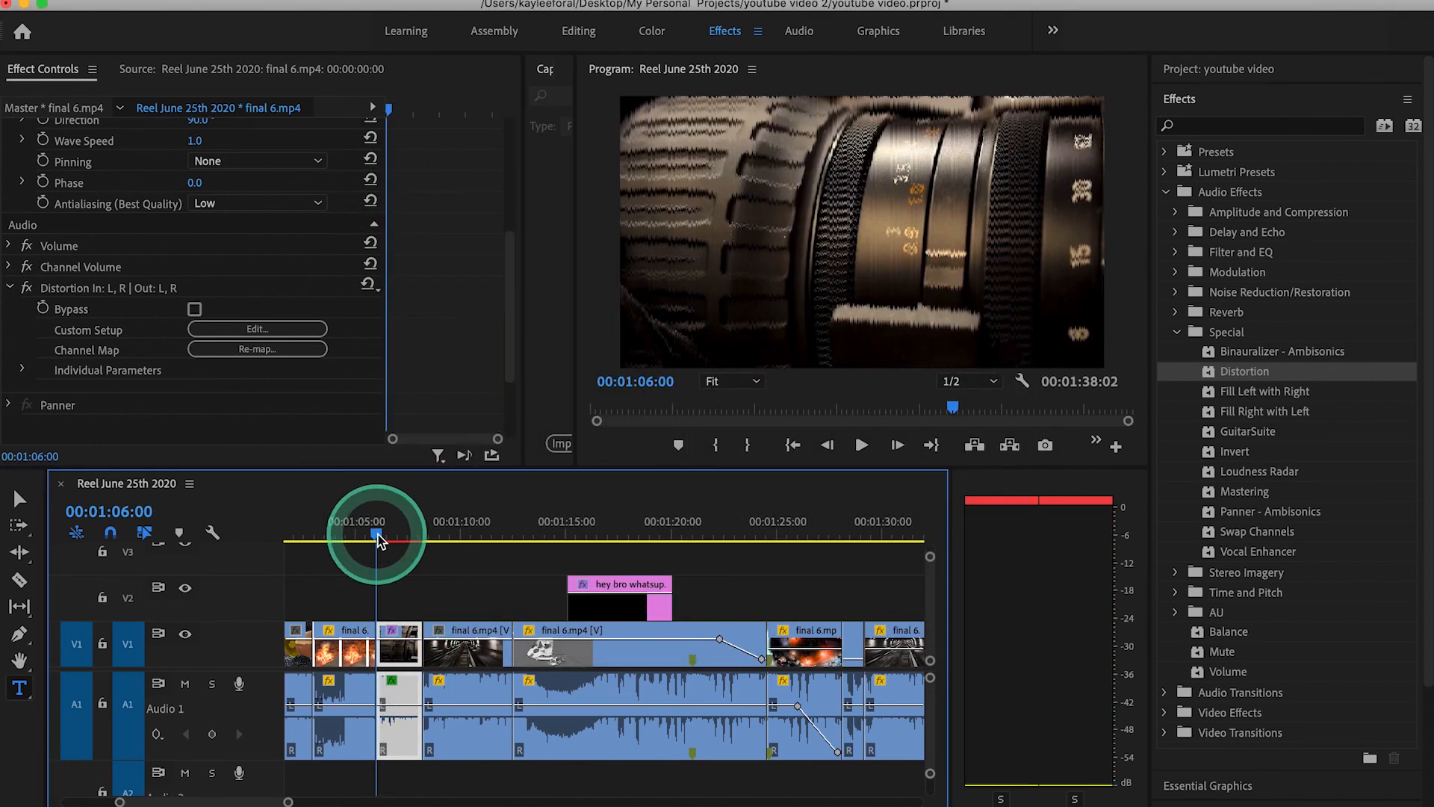
key(XF86AudioLowerVolume)
key(XF86AudioLowerVolume)
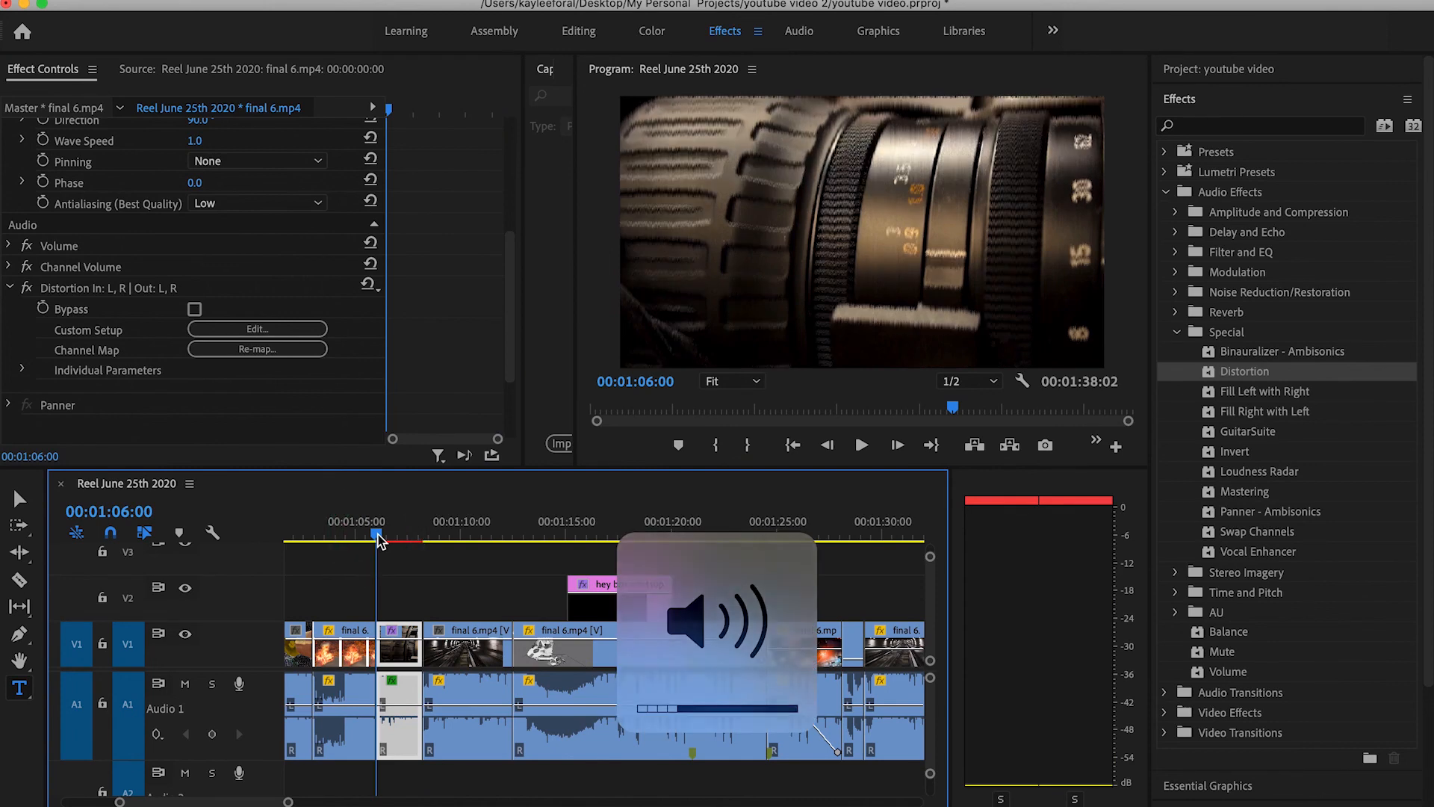
key(XF86AudioLowerVolume)
key(XF86AudioRaiseVolume)
key(space)
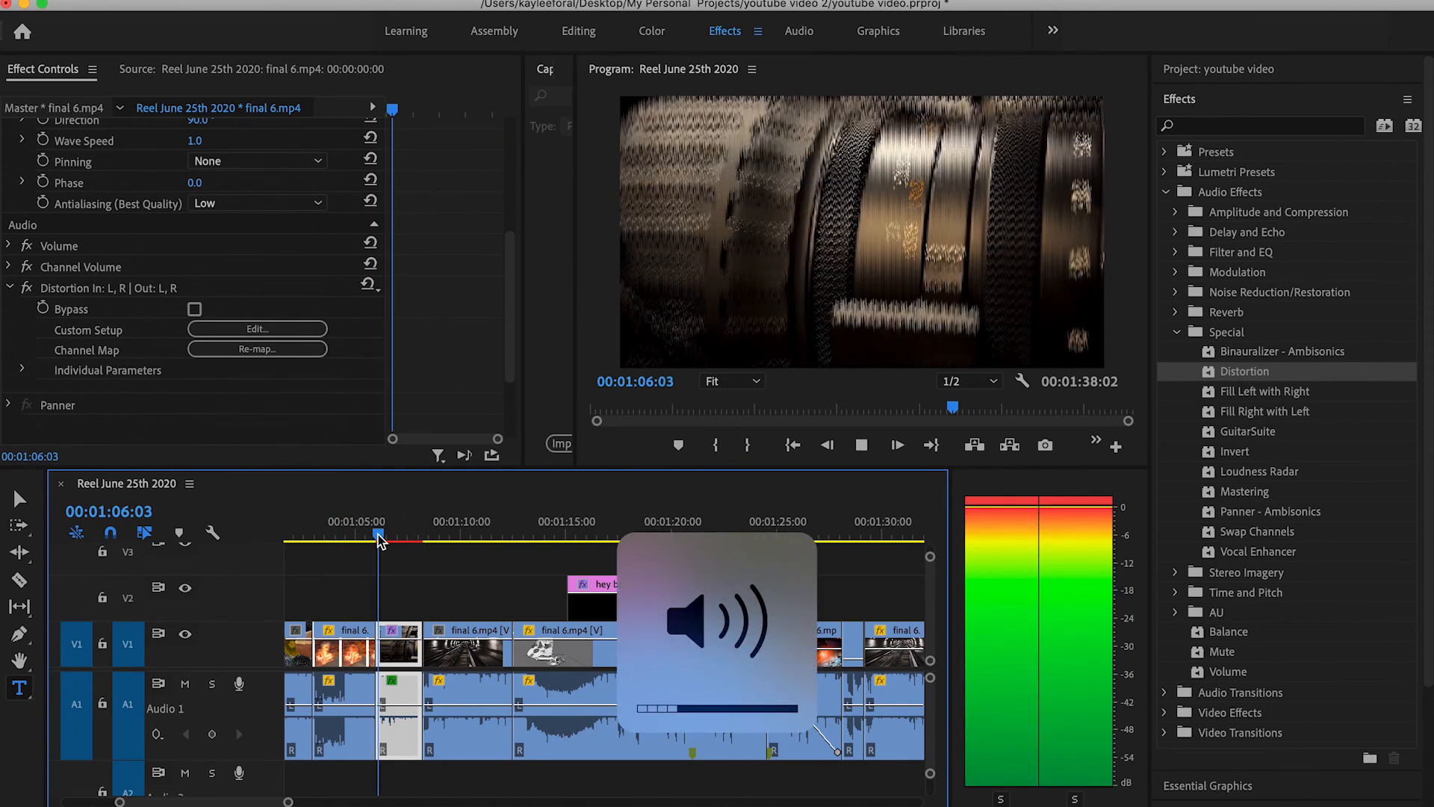
key(XF86AudioRaiseVolume)
key(XF86AudioRaiseVolume)
key(XF86AudioRaiseVolume)
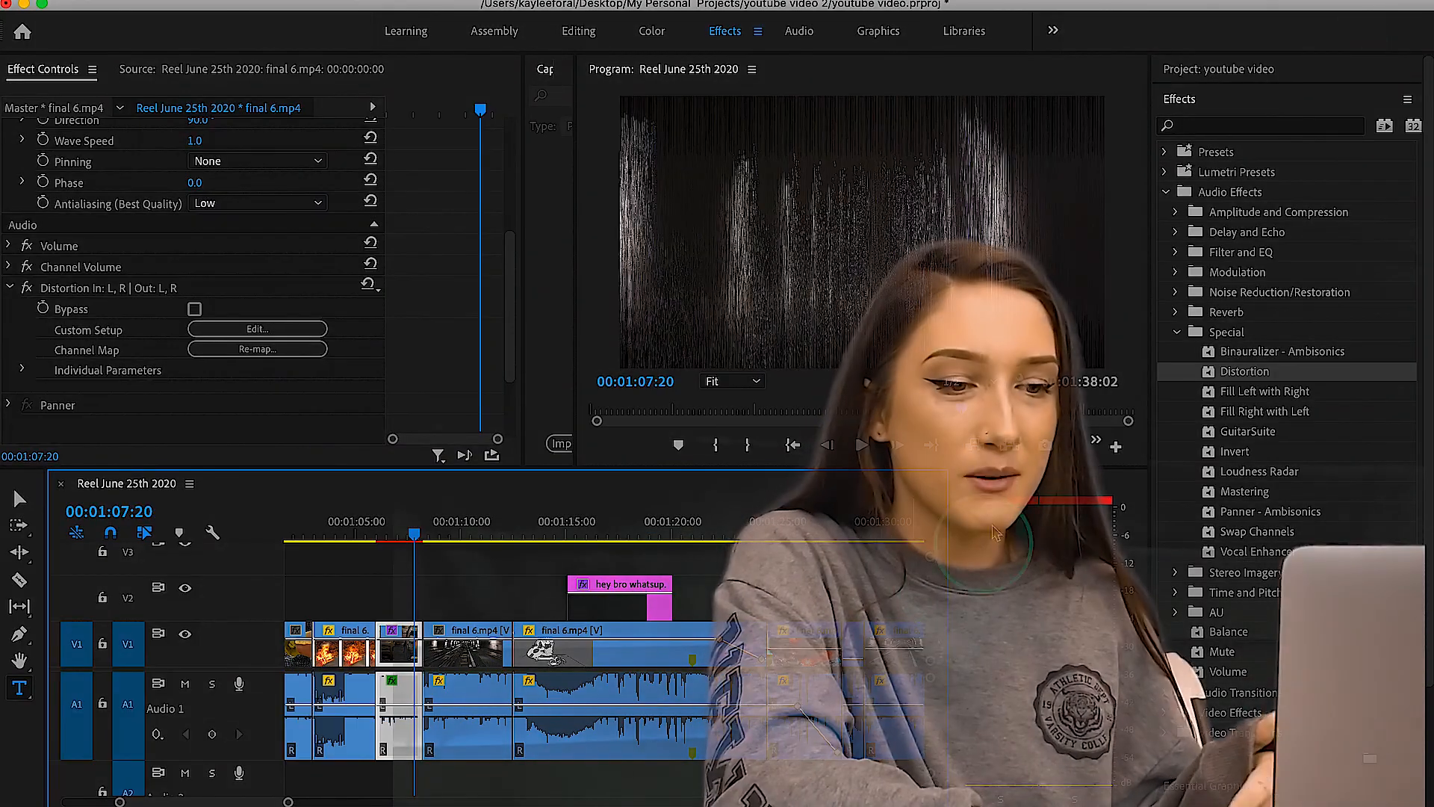
Collapse the Special category and the Audio Effects folder in the effects list
click(1177, 333)
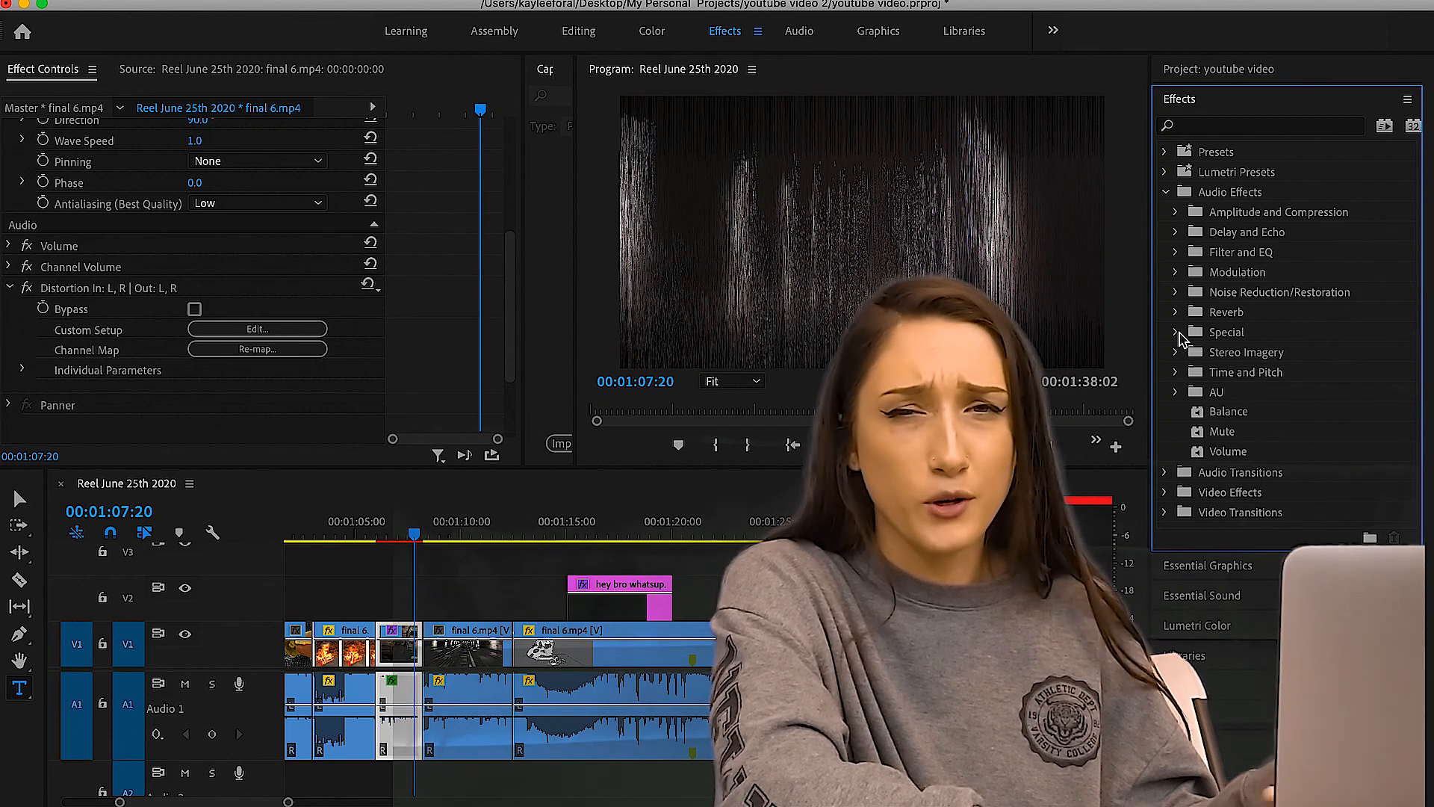
click(1166, 193)
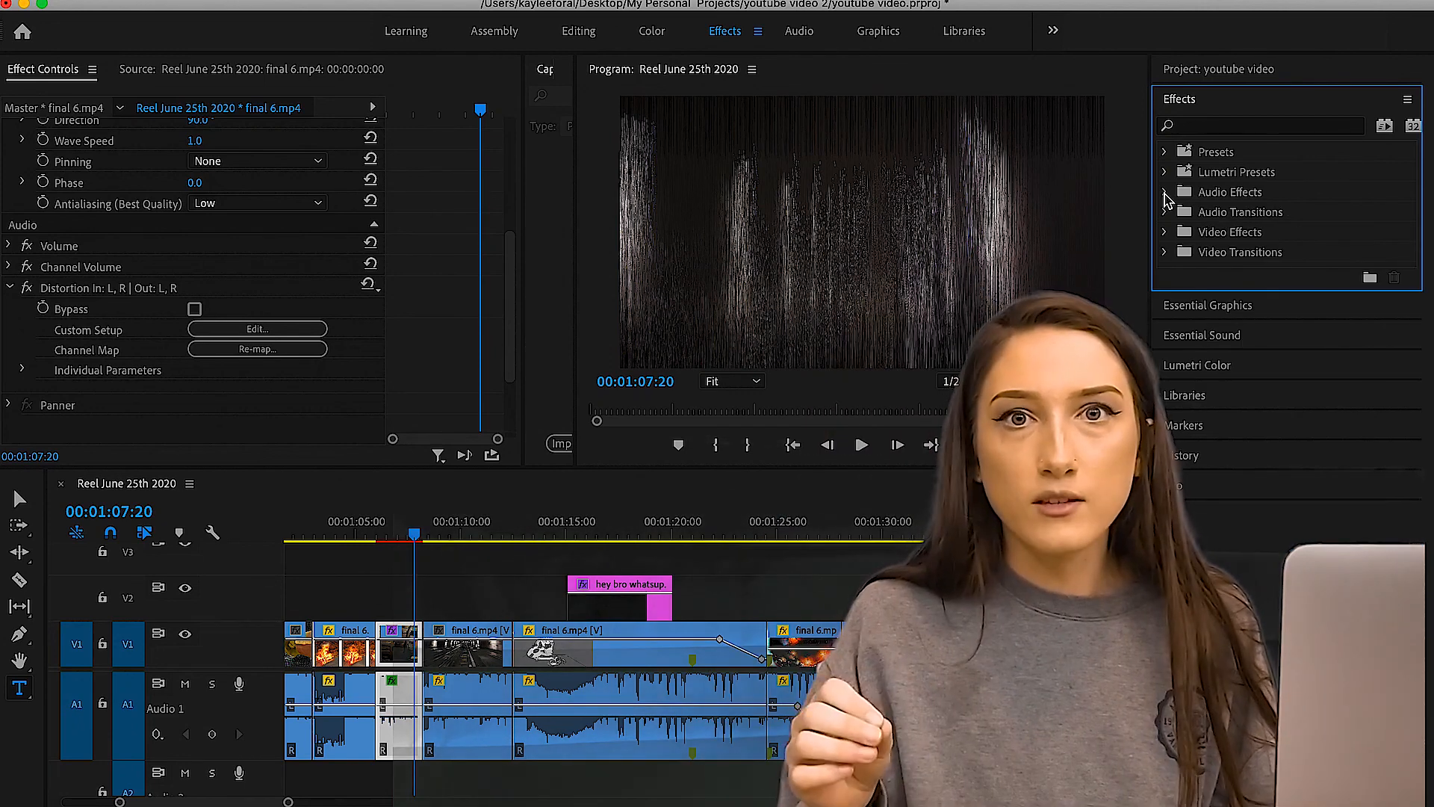